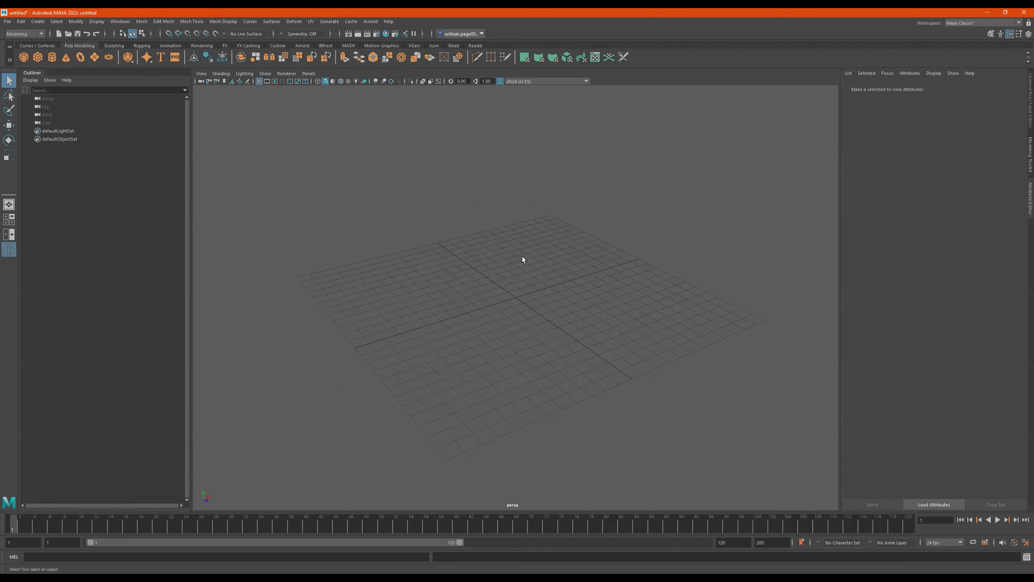
{"action": "mouse_move", "coordinate": [503, 273]}
{"action": "left_mouse_down", "text": "alt"}
{"action": "mouse_move", "coordinate": [468, 259]}
{"action": "mouse_move", "coordinate": [499, 256]}
{"action": "mouse_move", "coordinate": [490, 271]}
{"action": "mouse_move", "coordinate": [466, 263]}
{"action": "mouse_move", "coordinate": [511, 261]}
{"action": "mouse_move", "coordinate": [493, 266]}
{"action": "mouse_move", "coordinate": [501, 263]}
{"action": "left_mouse_up", "text": "alt"}
{"action": "middle_click_drag", "start_coordinate": [504, 253], "coordinate": [483, 296], "text": "alt"}
{"action": "right_click_drag", "start_coordinate": [575, 300], "coordinate": [559, 316], "text": "alt"}
{"action": "left_click_drag", "start_coordinate": [381, 314], "coordinate": [538, 345], "text": "alt"}
{"action": "left_click", "coordinate": [46, 46]}
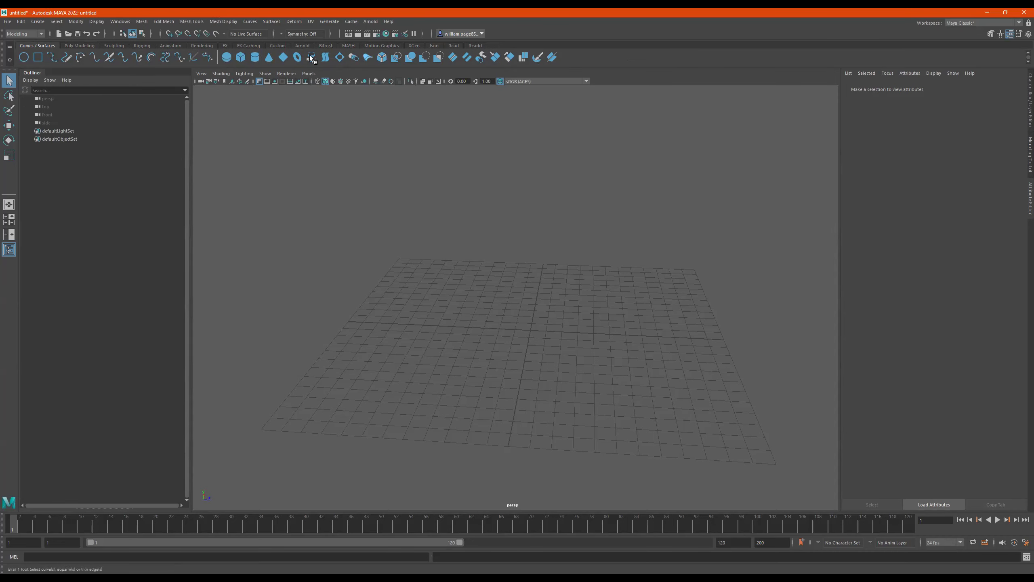
{"action": "left_click", "coordinate": [38, 22]}
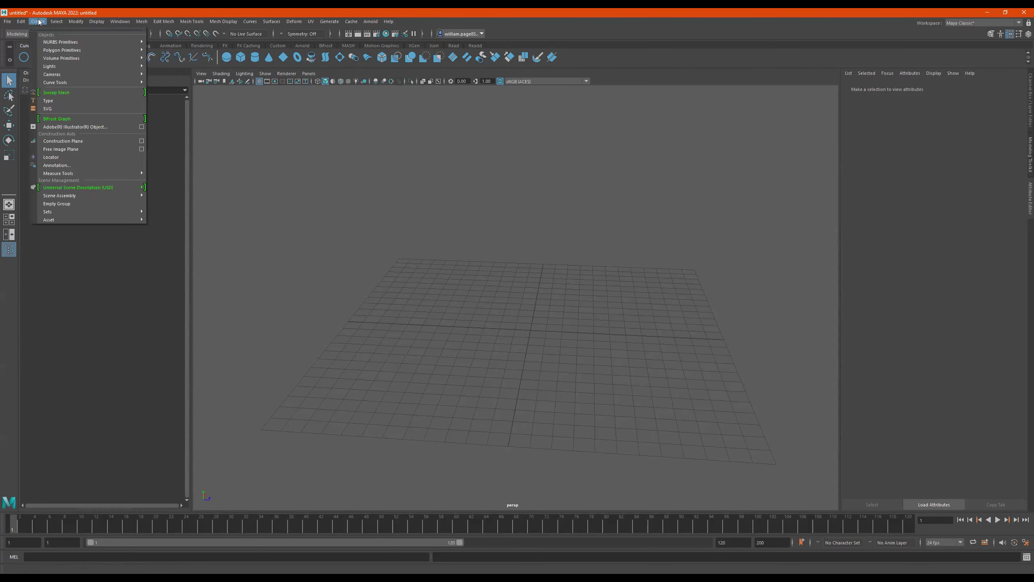
{"action": "mouse_move", "coordinate": [80, 45]}
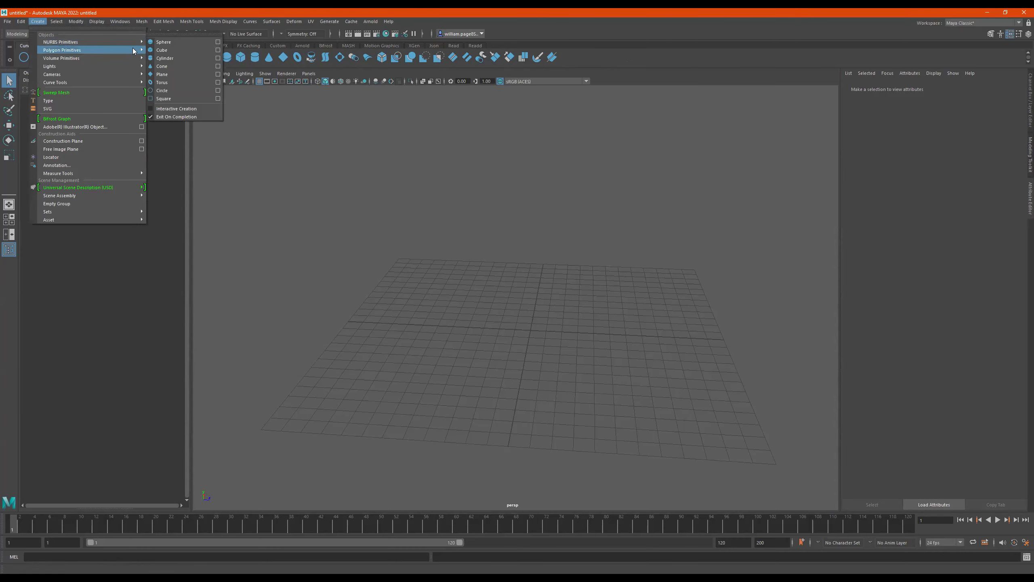
{"action": "mouse_move", "coordinate": [121, 50]}
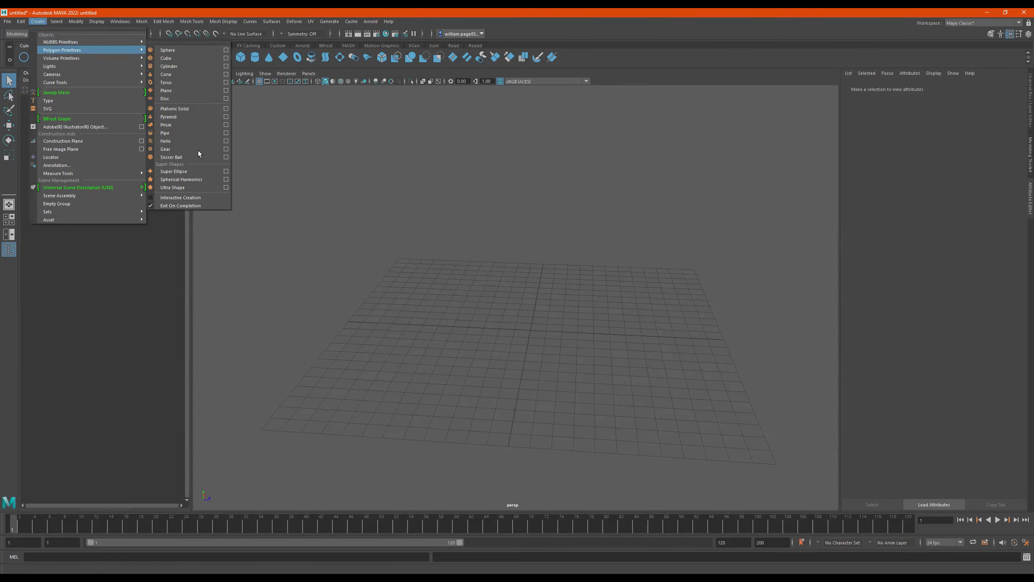
{"action": "key", "text": "Escape"}
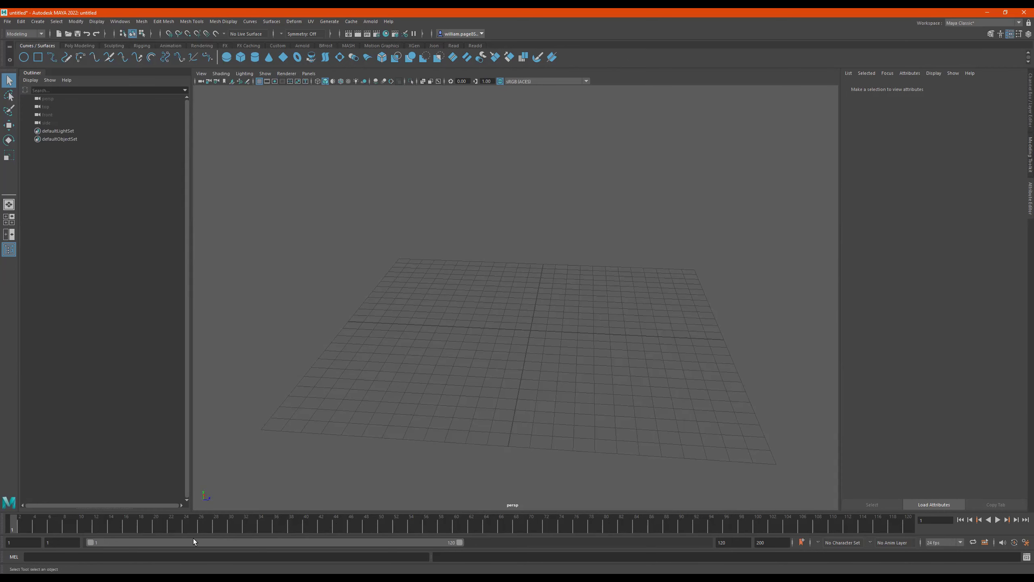
{"action": "left_click_drag", "start_coordinate": [706, 311], "coordinate": [487, 291], "text": "alt"}
{"action": "mouse_move", "coordinate": [598, 271]}
{"action": "left_mouse_down", "text": "alt"}
{"action": "mouse_move", "coordinate": [587, 270]}
{"action": "mouse_move", "coordinate": [589, 280]}
{"action": "left_mouse_up", "text": "alt"}
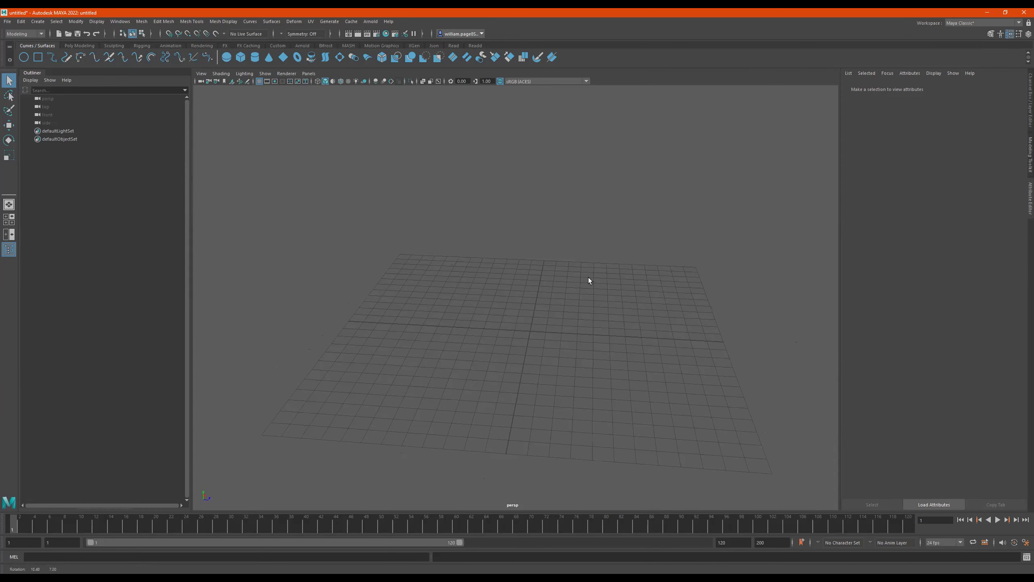
Step: Create a polygon sphere at the centre of the grid
{"action": "left_click", "coordinate": [80, 45]}
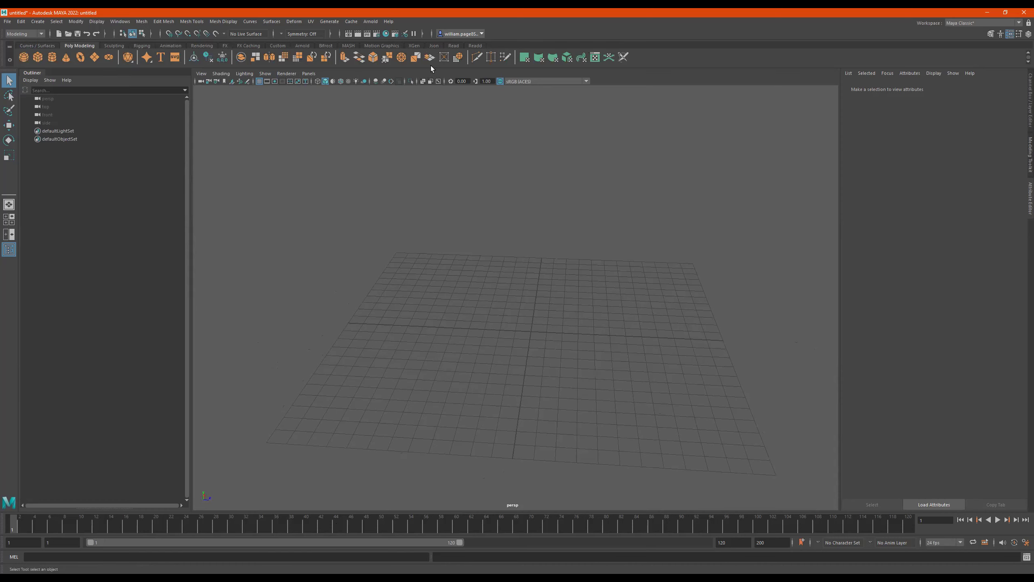
{"action": "middle_click_drag", "start_coordinate": [471, 203], "coordinate": [471, 200], "text": "alt"}
{"action": "left_click_drag", "start_coordinate": [478, 209], "coordinate": [485, 205], "text": "alt"}
{"action": "left_click", "coordinate": [25, 56]}
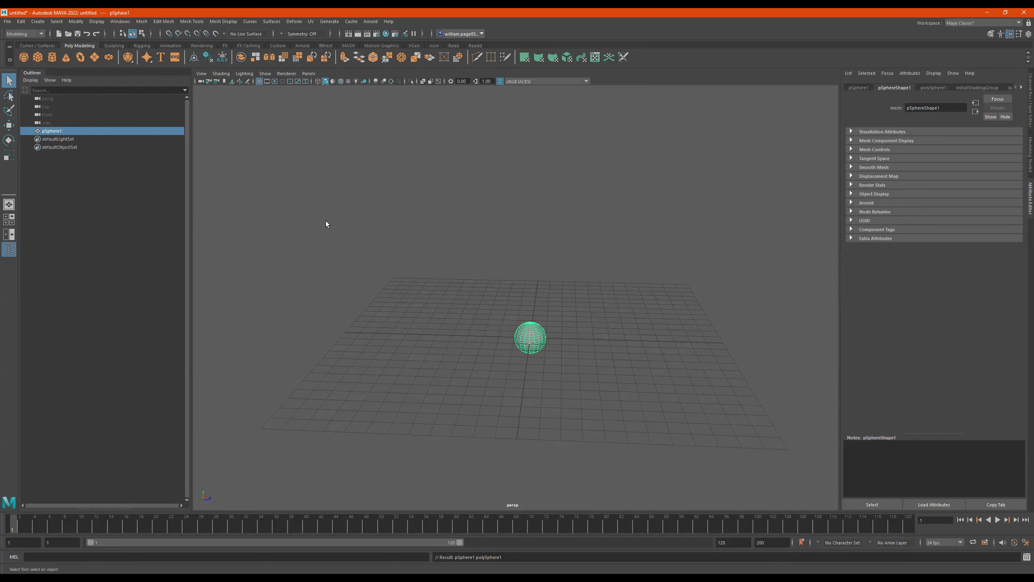
Step: Collapse the Outliner and restore it
{"action": "left_click", "coordinate": [31, 74]}
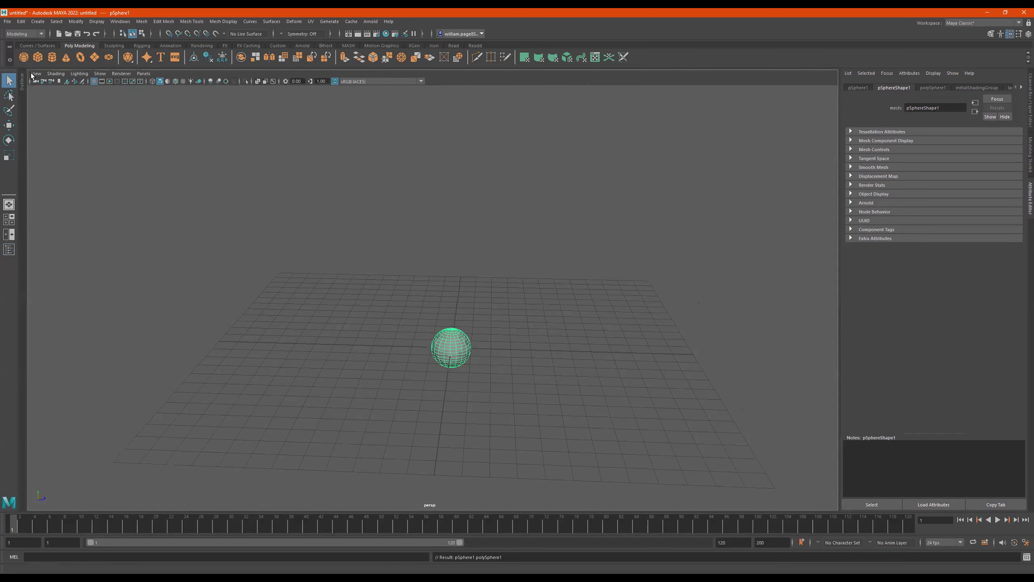
{"action": "left_click", "coordinate": [23, 81]}
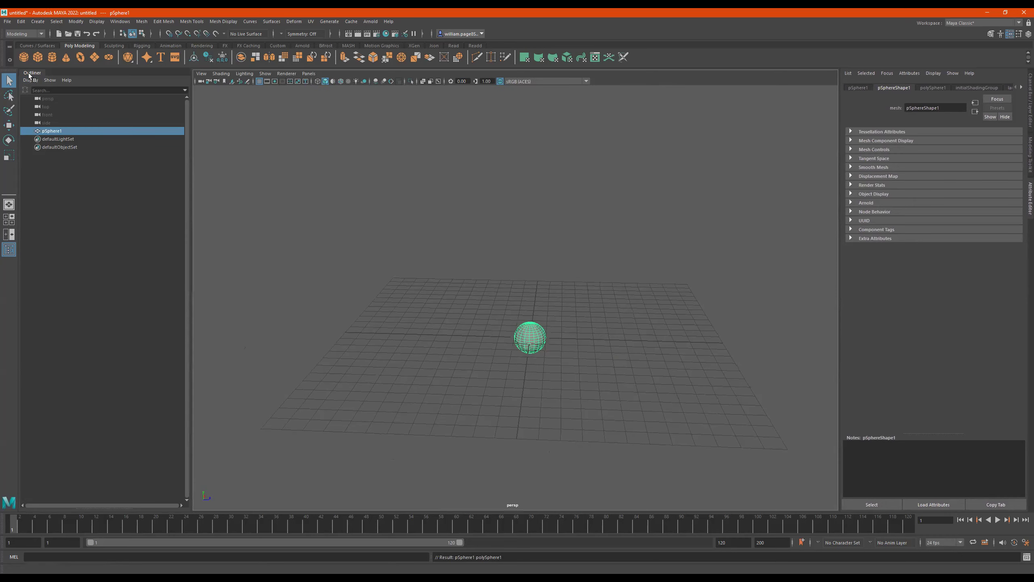
{"action": "left_click", "coordinate": [28, 73]}
{"action": "left_click", "coordinate": [22, 82]}
Step: Examine the new sphere up close from several angles
{"action": "left_click_drag", "start_coordinate": [520, 310], "coordinate": [504, 300], "text": "alt"}
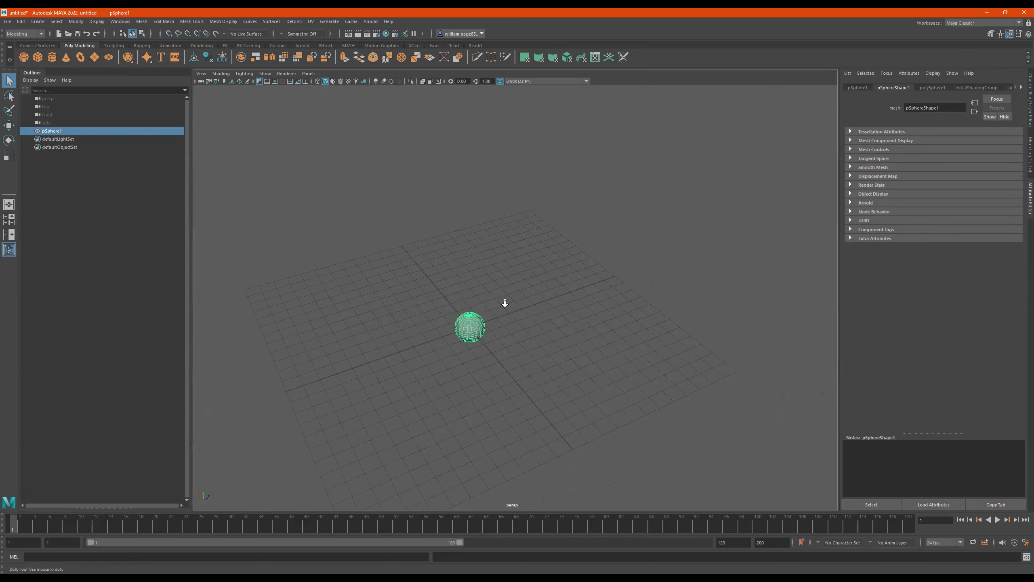
{"action": "right_click_drag", "start_coordinate": [503, 300], "coordinate": [777, 305], "text": "alt"}
{"action": "left_click_drag", "start_coordinate": [513, 270], "coordinate": [469, 316], "text": "alt"}
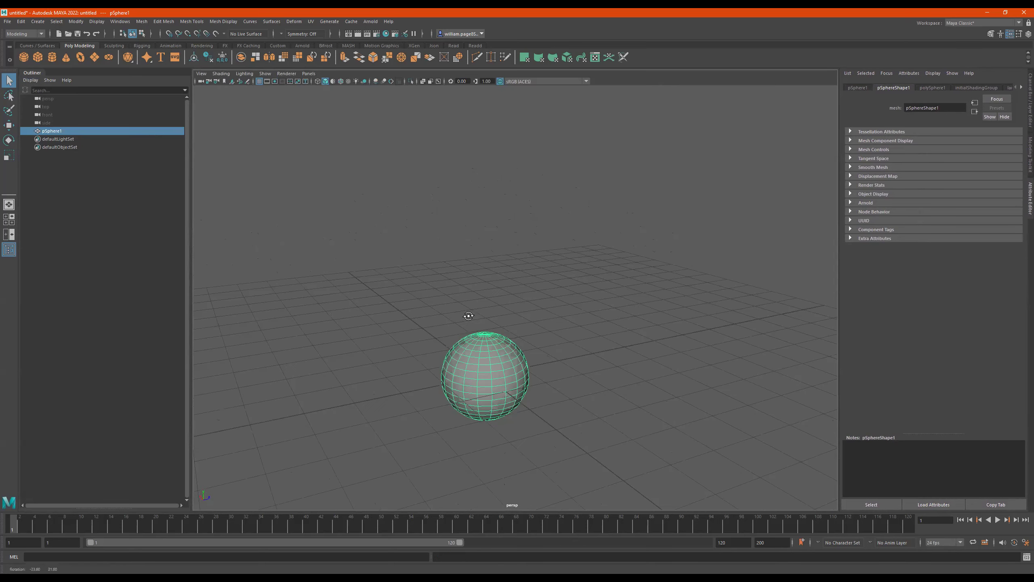
{"action": "right_click_drag", "start_coordinate": [471, 337], "coordinate": [505, 336], "text": "alt"}
{"action": "right_click_drag", "start_coordinate": [408, 332], "coordinate": [538, 325], "text": "alt"}
{"action": "left_click_drag", "start_coordinate": [526, 376], "coordinate": [562, 297], "text": "alt"}
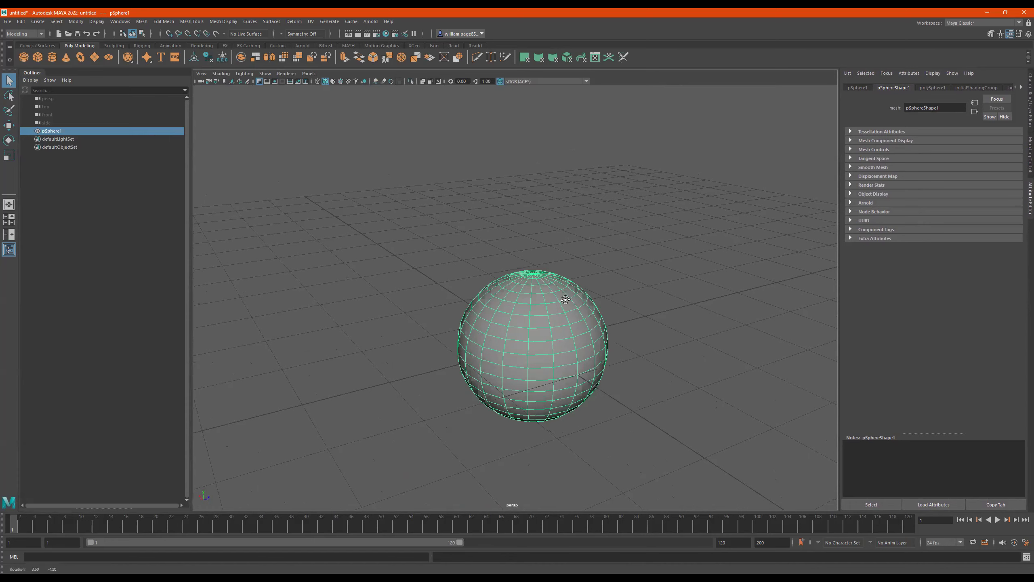
{"action": "right_click_drag", "start_coordinate": [553, 298], "coordinate": [609, 300], "text": "alt"}
{"action": "middle_click_drag", "start_coordinate": [596, 292], "coordinate": [570, 277], "text": "alt"}
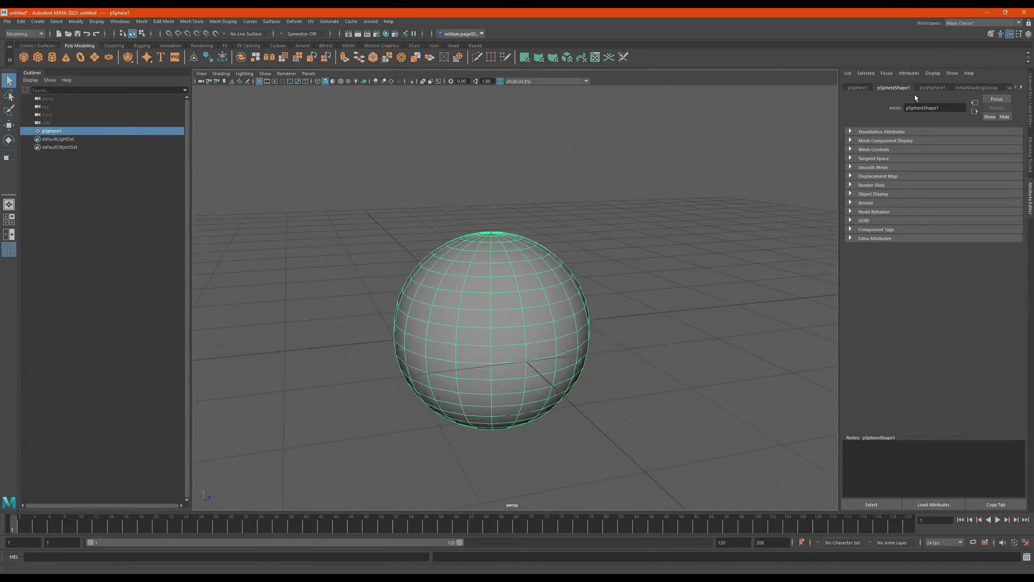
Step: Examine the sphere's transform attributes, going through its translate, rotate, scale and shear values
{"action": "left_click", "coordinate": [863, 88]}
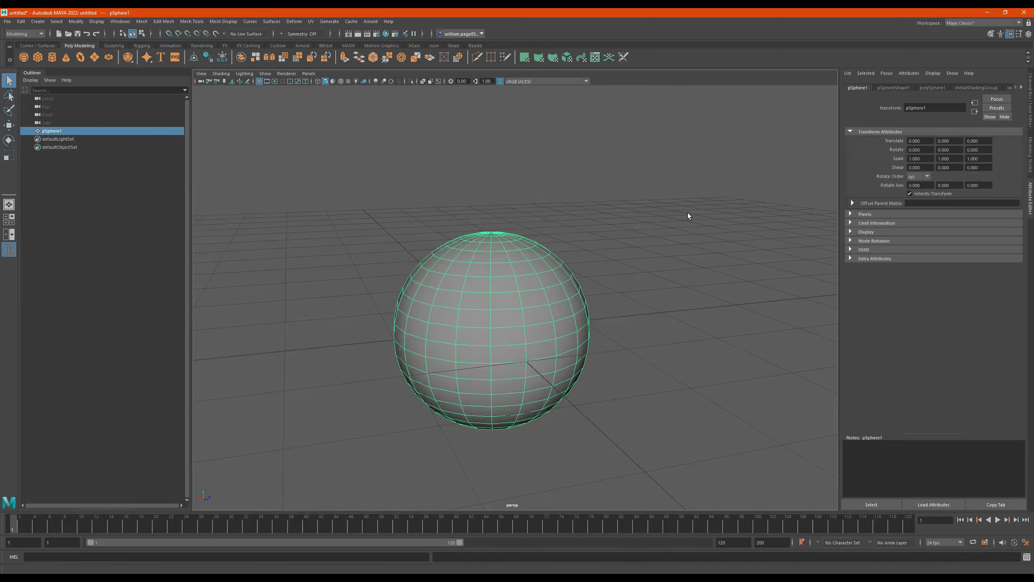
{"action": "left_click", "coordinate": [919, 141]}
{"action": "key", "text": "Tab"}
{"action": "key", "text": "Tab"}
{"action": "key", "text": "Tab"}
{"action": "key", "text": "Tab"}
{"action": "key", "text": "Tab"}
{"action": "key", "text": "Tab"}
{"action": "key", "text": "Tab"}
{"action": "key", "text": "Tab"}
{"action": "key", "text": "Tab"}
{"action": "key", "text": "Tab"}
{"action": "key", "text": "Tab"}
Step: Try raising the sphere with a Translate Y of 1.5 and of 0.6, and undo the changes
{"action": "mouse_move", "coordinate": [489, 298]}
{"action": "left_mouse_down", "text": "alt"}
{"action": "mouse_move", "coordinate": [478, 291]}
{"action": "mouse_move", "coordinate": [498, 311]}
{"action": "mouse_move", "coordinate": [457, 310]}
{"action": "mouse_move", "coordinate": [496, 310]}
{"action": "mouse_move", "coordinate": [489, 314]}
{"action": "left_mouse_up", "text": "alt"}
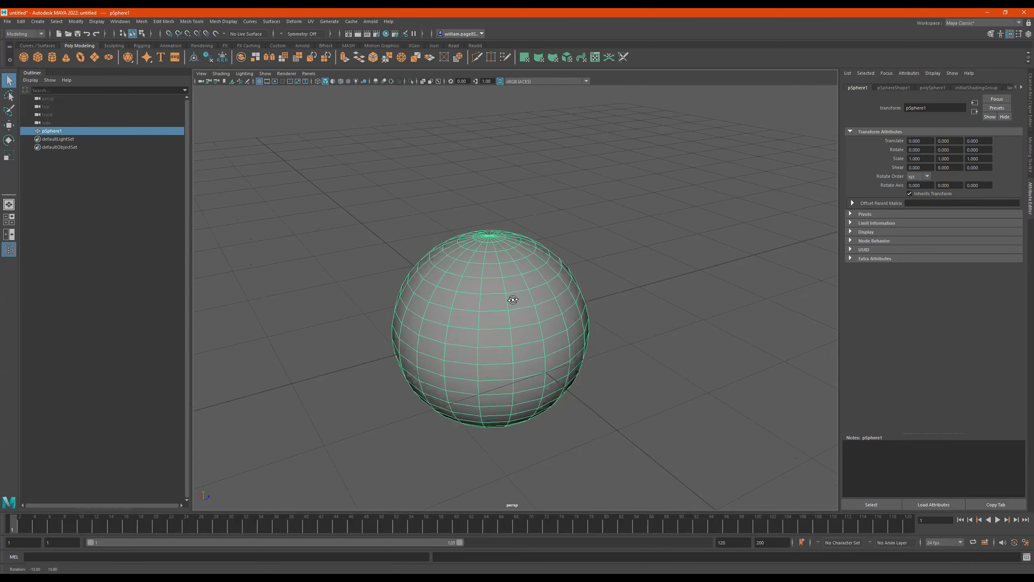
{"action": "scroll", "coordinate": [529, 309], "scroll_direction": "down", "scroll_amount": 3}
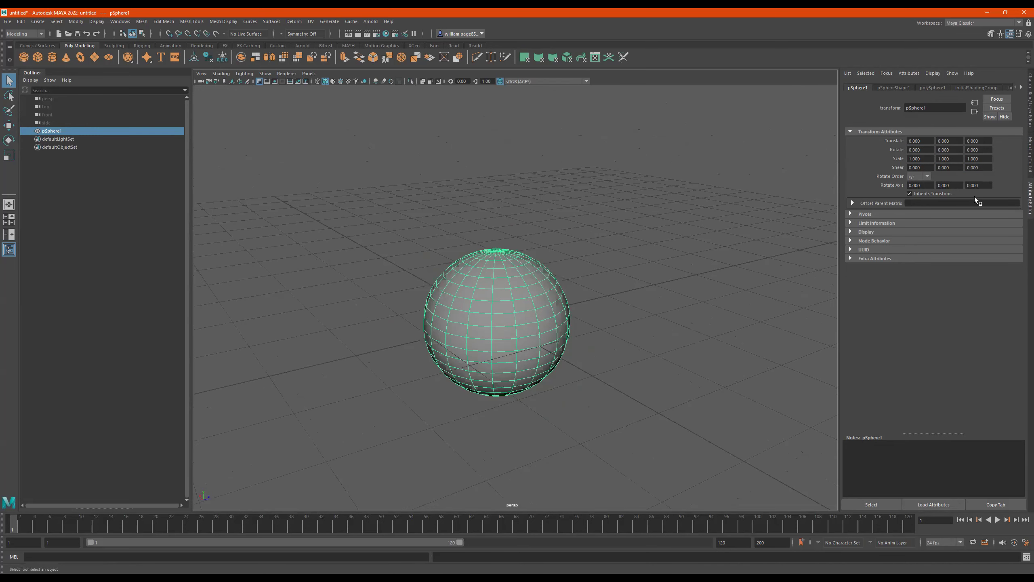
{"action": "left_click", "coordinate": [955, 141]}
{"action": "key", "text": "BackSpace"}
{"action": "key", "text": "BackSpace"}
{"action": "key", "text": "BackSpace"}
{"action": "key", "text": "BackSpace"}
{"action": "key", "text": "BackSpace"}
{"action": "type", "text": "1.5"}
{"action": "key", "text": "Return"}
{"action": "left_click_drag", "start_coordinate": [964, 140], "coordinate": [958, 141], "text": "ctrl"}
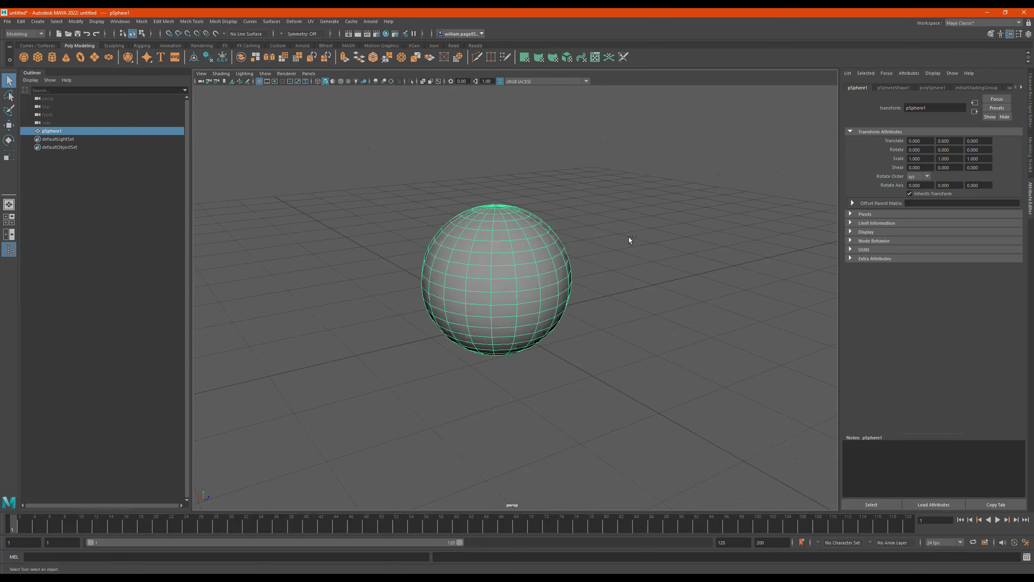
{"action": "key", "text": "ctrl+z"}
Step: Activate the Move tool on the sphere and try sliding it along its X axis
{"action": "left_click_drag", "start_coordinate": [611, 264], "coordinate": [553, 296], "text": "alt"}
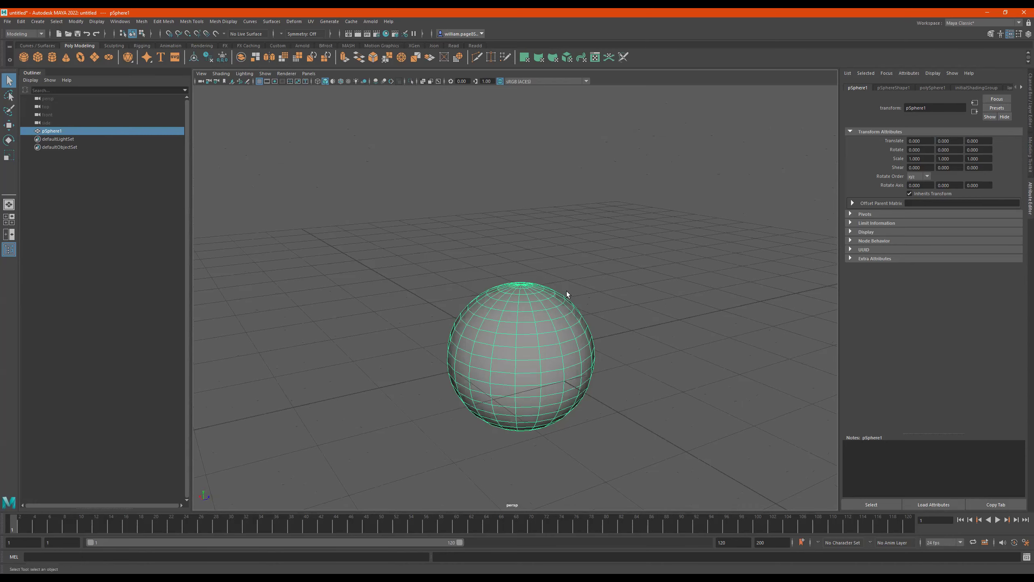
{"action": "left_click_drag", "start_coordinate": [602, 241], "coordinate": [588, 250], "text": "alt"}
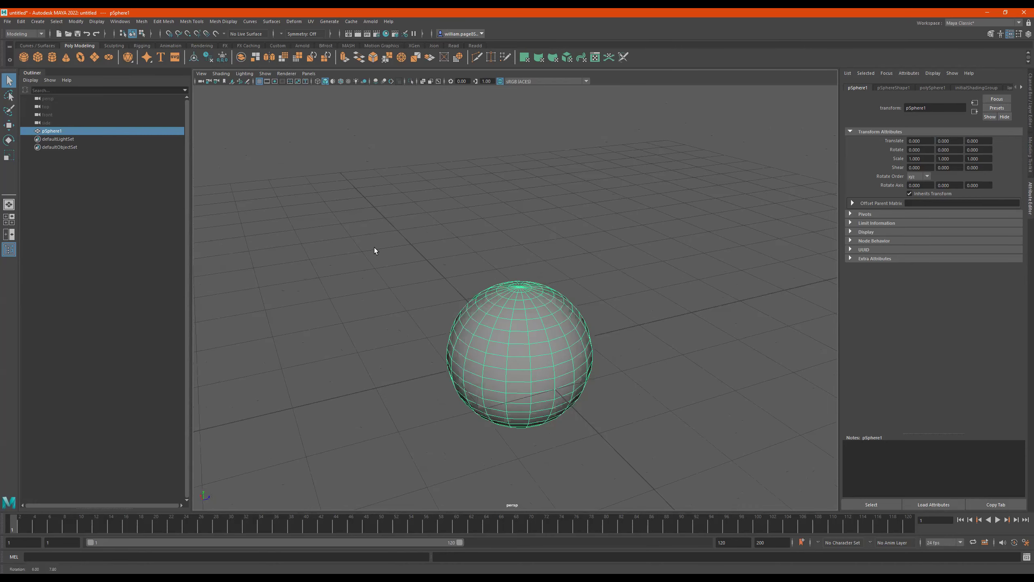
{"action": "left_click_drag", "start_coordinate": [331, 219], "coordinate": [327, 222], "text": "alt"}
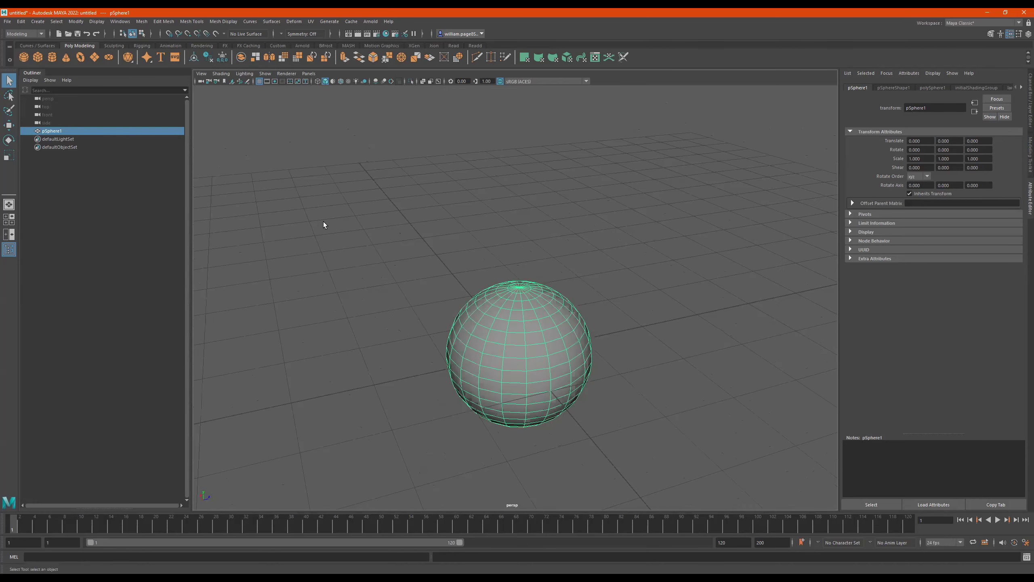
{"action": "middle_click_drag", "start_coordinate": [538, 261], "coordinate": [489, 246], "text": "alt"}
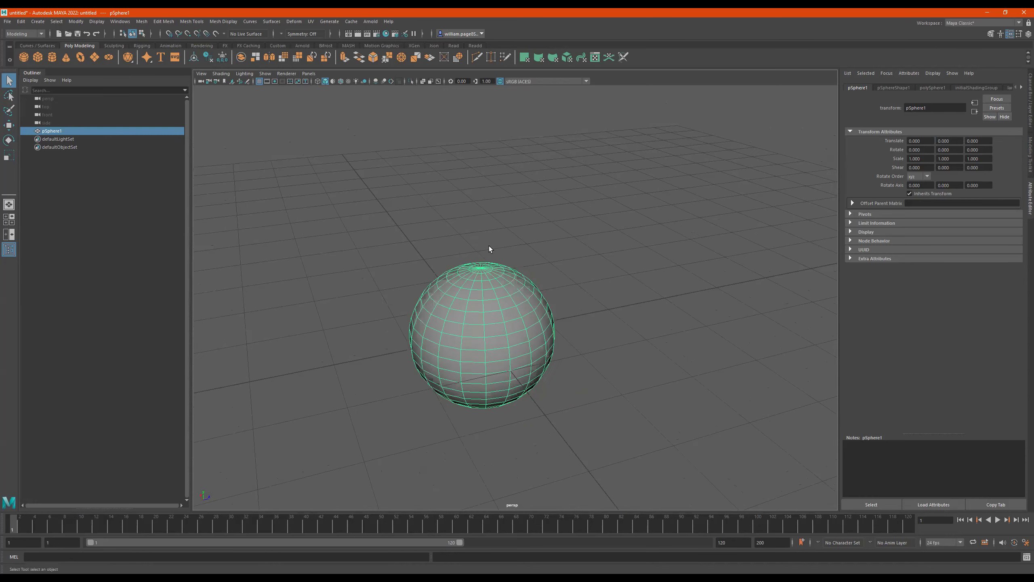
{"action": "key", "text": "w"}
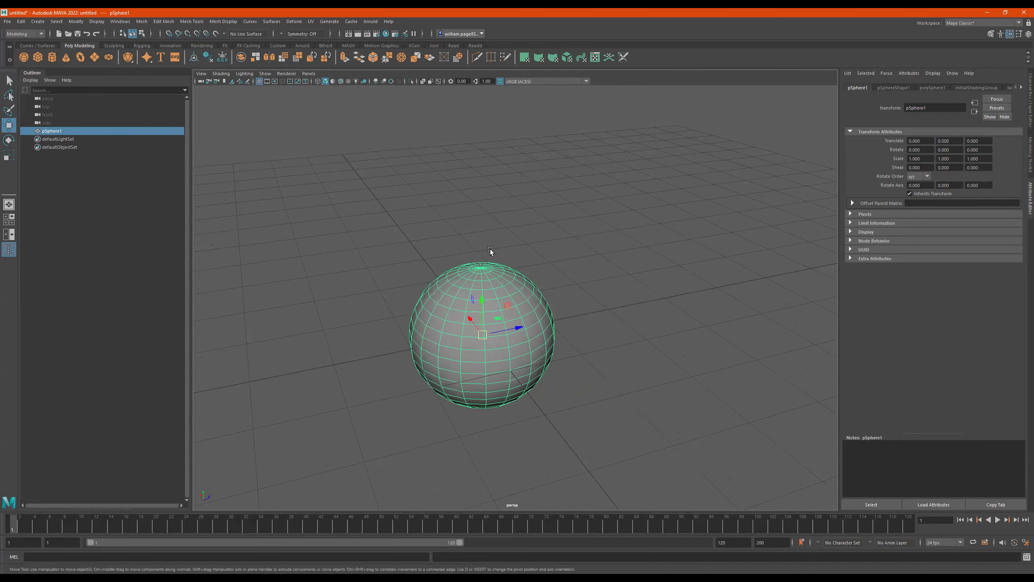
{"action": "left_click_drag", "start_coordinate": [517, 301], "coordinate": [489, 307], "text": "alt"}
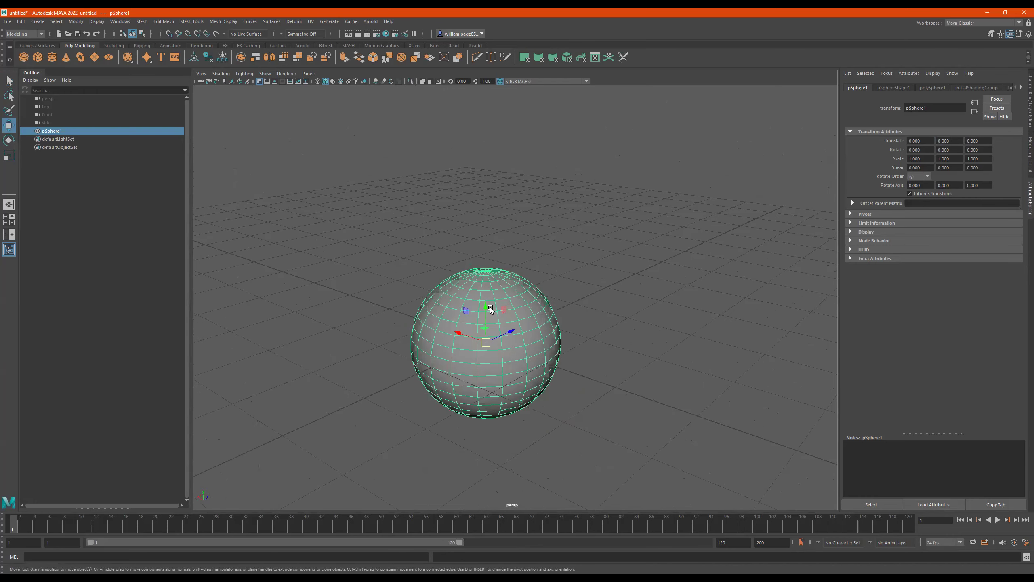
{"action": "scroll", "coordinate": [622, 296], "scroll_direction": "up", "scroll_amount": 5}
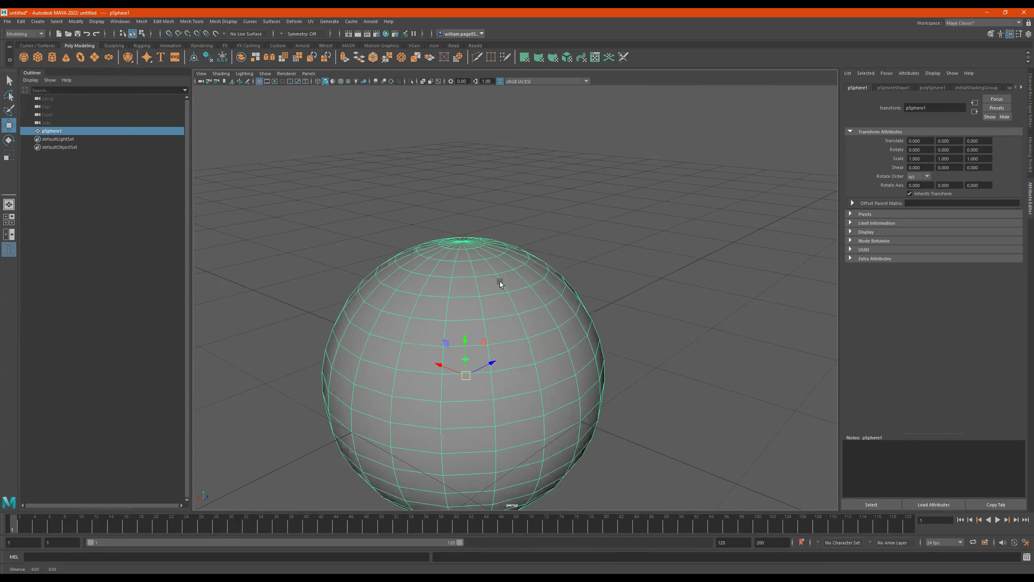
{"action": "scroll", "coordinate": [499, 282], "scroll_direction": "down", "scroll_amount": 5}
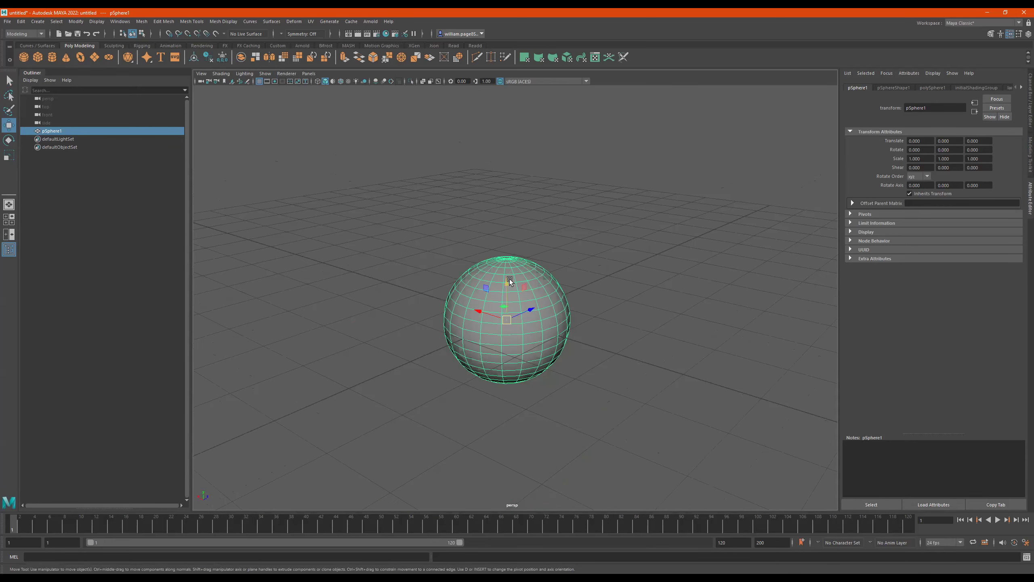
{"action": "left_click_drag", "start_coordinate": [479, 310], "coordinate": [580, 232]}
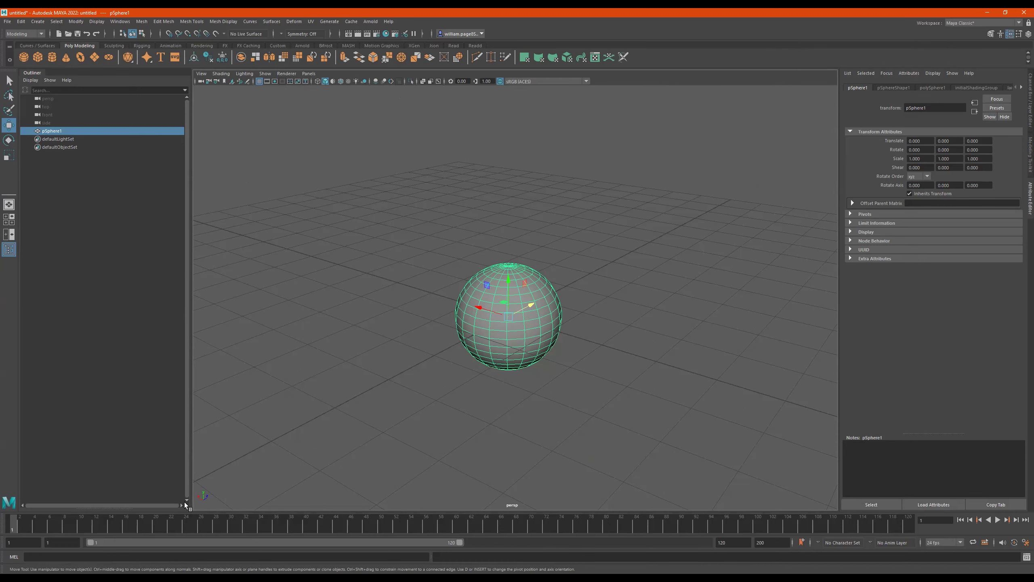
Step: Scrub the sphere's Translate X value to about 3.3
{"action": "left_click_drag", "start_coordinate": [462, 346], "coordinate": [408, 359], "text": "alt"}
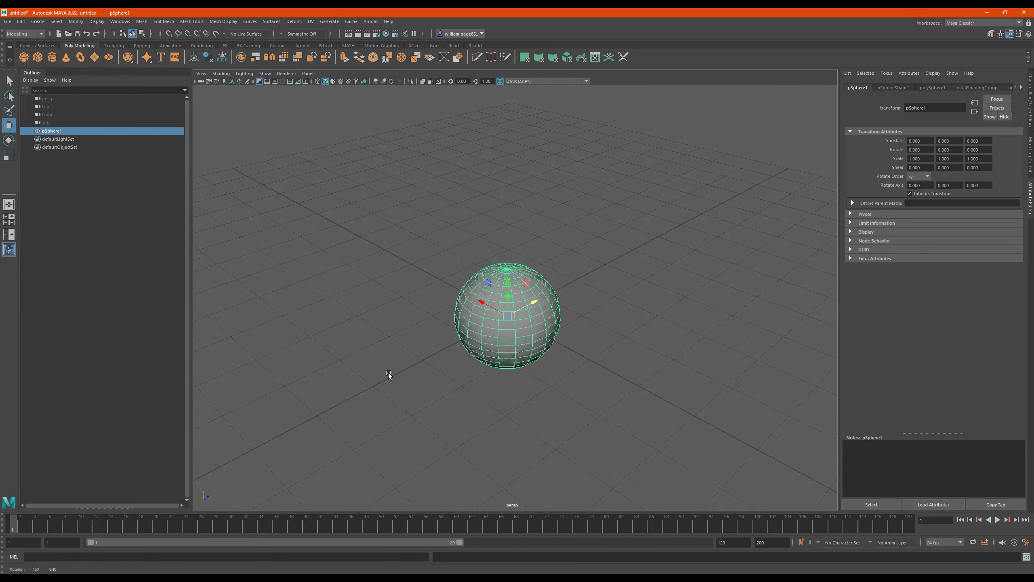
{"action": "left_click_drag", "start_coordinate": [394, 373], "coordinate": [363, 376], "text": "alt"}
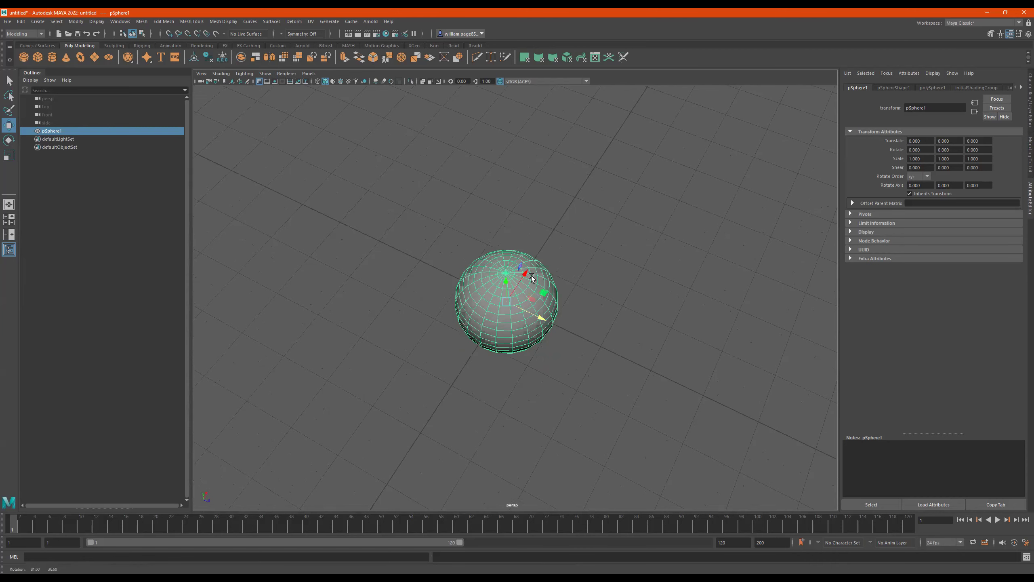
{"action": "left_click_drag", "start_coordinate": [914, 141], "coordinate": [918, 141], "text": "ctrl"}
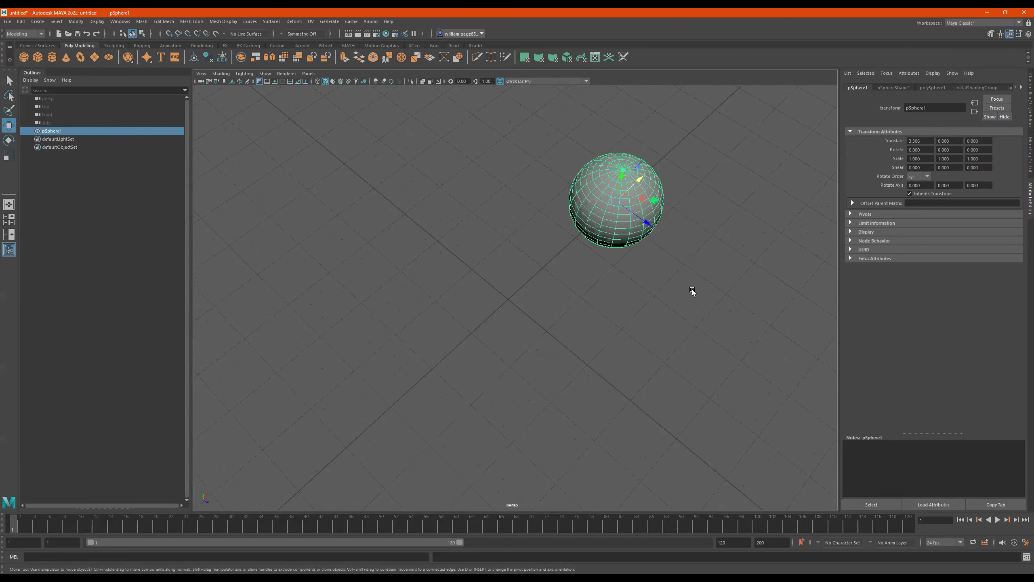
Step: Slide the sphere along the X axis with the Move tool and set its Translate X to 5
{"action": "left_click_drag", "start_coordinate": [694, 288], "coordinate": [693, 277], "text": "alt"}
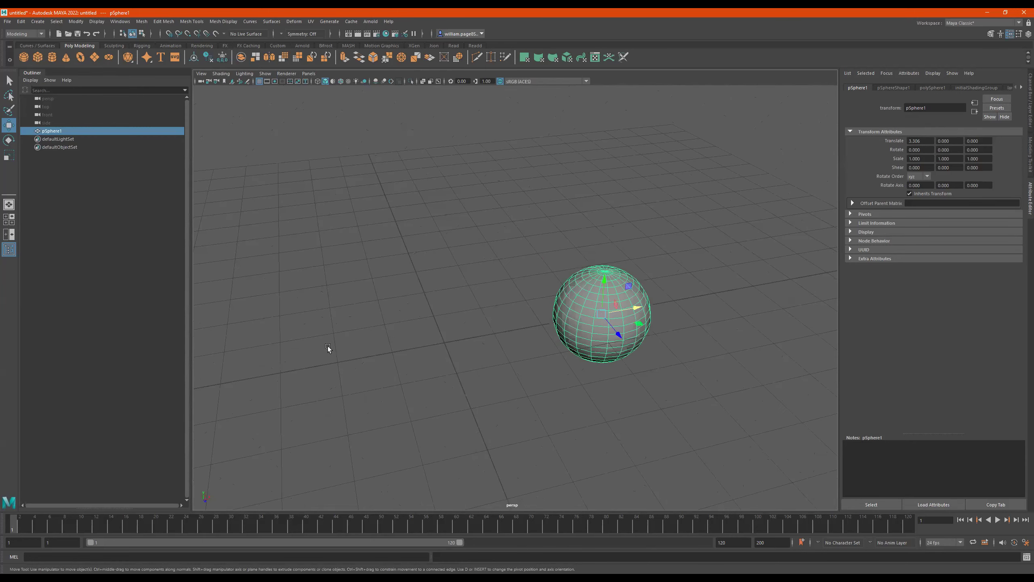
{"action": "left_click_drag", "start_coordinate": [637, 308], "coordinate": [328, 346]}
{"action": "left_click_drag", "start_coordinate": [925, 141], "coordinate": [860, 143]}
{"action": "type", "text": "5"}
{"action": "key", "text": "Return"}
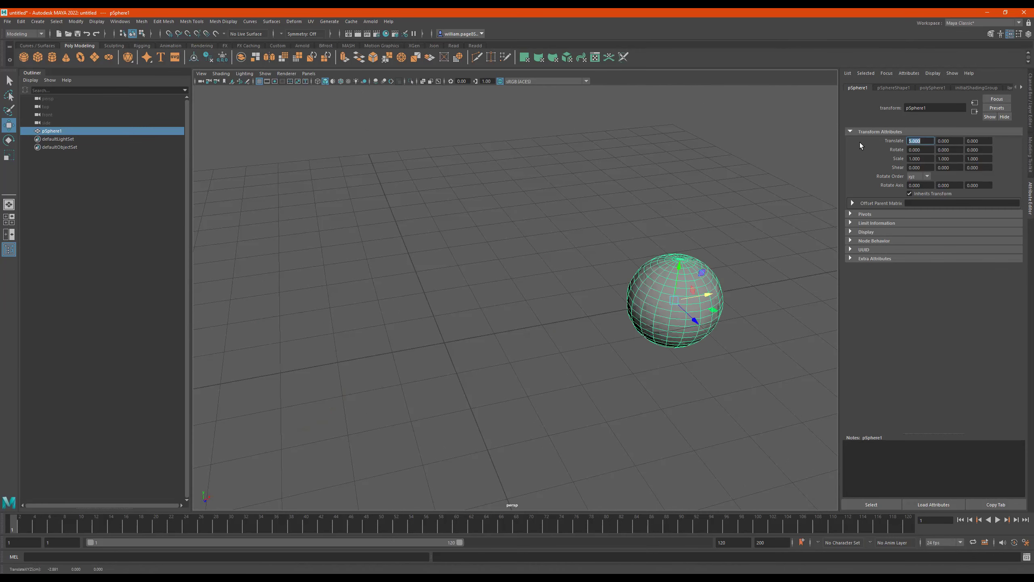
Step: Set the sphere's Translate X to -5 and slide it along the X axis to about -3.2
{"action": "type", "text": "-5"}
{"action": "key", "text": "Return"}
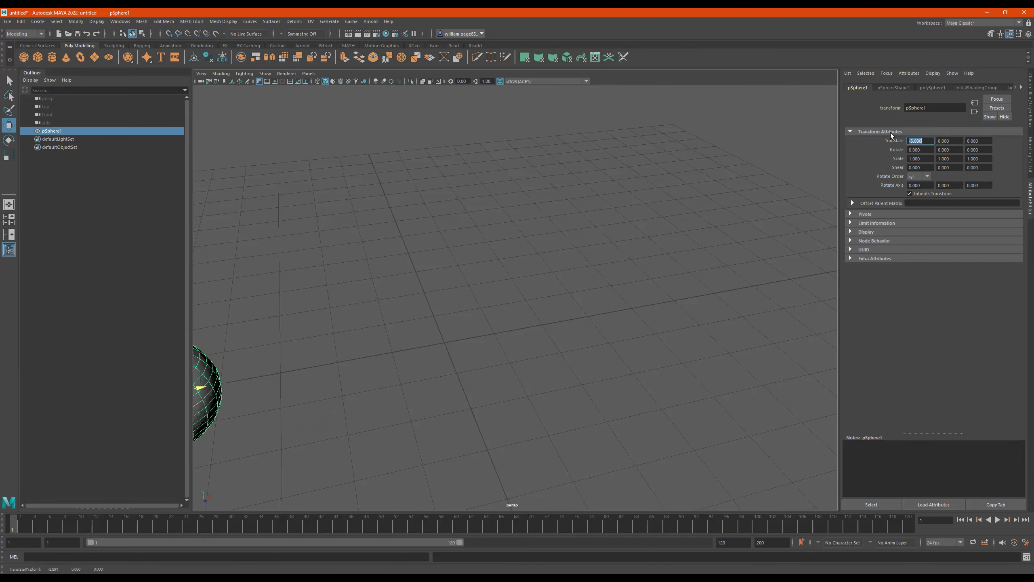
{"action": "scroll", "coordinate": [477, 253], "scroll_direction": "up", "scroll_amount": 2}
{"action": "left_click_drag", "start_coordinate": [467, 297], "coordinate": [433, 298], "text": "alt"}
{"action": "scroll", "coordinate": [433, 298], "scroll_direction": "down", "scroll_amount": 5}
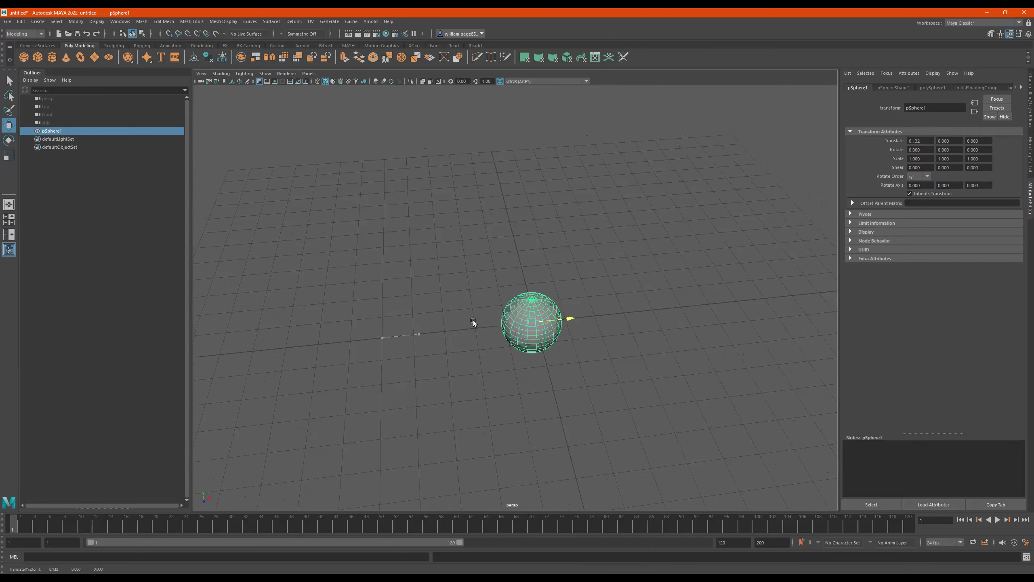
{"action": "left_click_drag", "start_coordinate": [473, 321], "coordinate": [503, 318]}
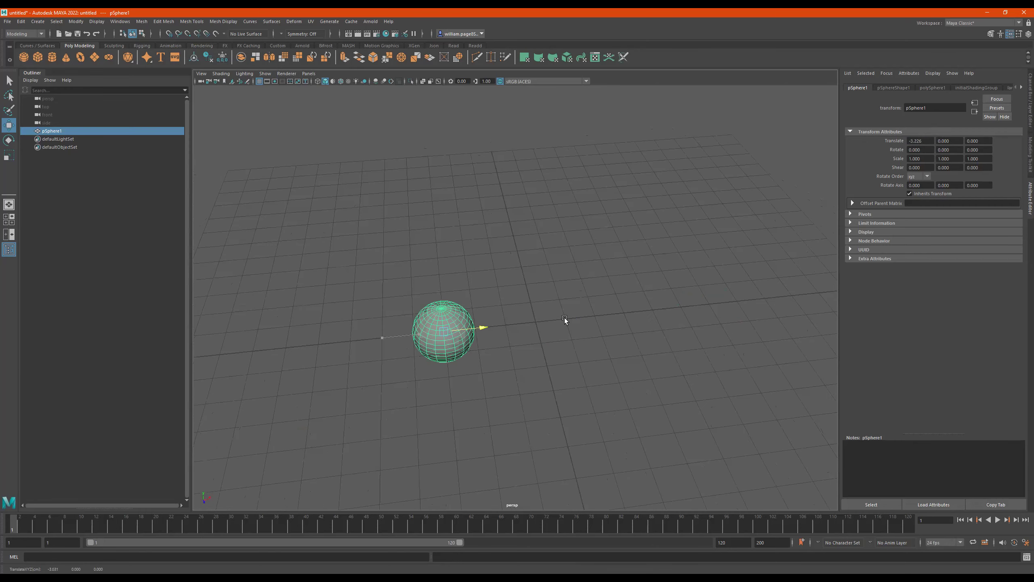
Step: Slide the sphere along the X axis to about 1.9 and undo its history back to before it was created
{"action": "left_click_drag", "start_coordinate": [633, 296], "coordinate": [584, 300]}
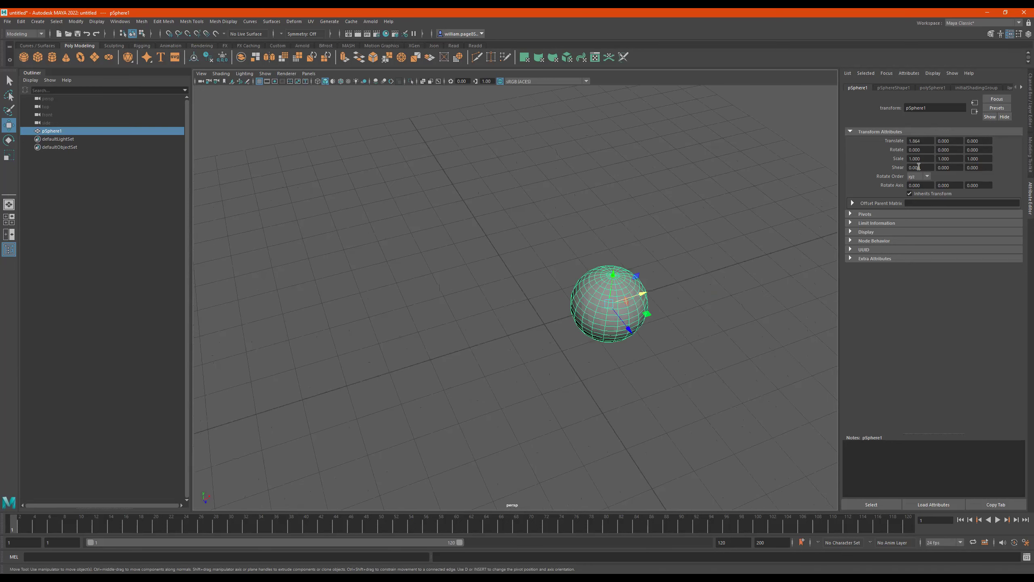
{"action": "key", "text": "ctrl+z"}
{"action": "key", "text": "ctrl+z"}
{"action": "key", "text": "ctrl+z"}
{"action": "key", "text": "ctrl+z"}
{"action": "left_click_drag", "start_coordinate": [720, 316], "coordinate": [716, 317], "text": "alt"}
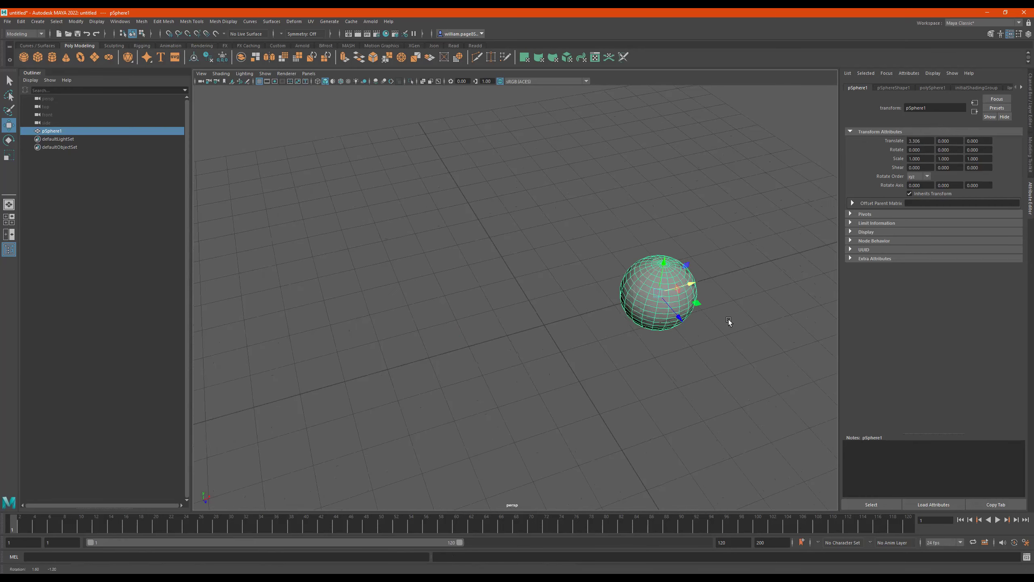
{"action": "key", "text": "ctrl+z"}
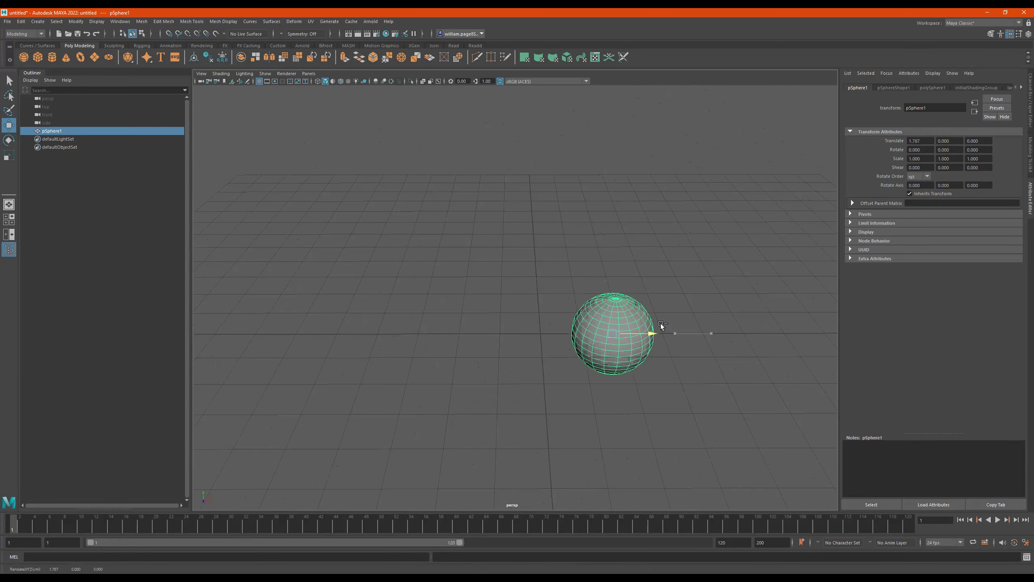
{"action": "key", "text": "ctrl+z"}
{"action": "left_click_drag", "start_coordinate": [551, 309], "coordinate": [586, 308], "text": "alt"}
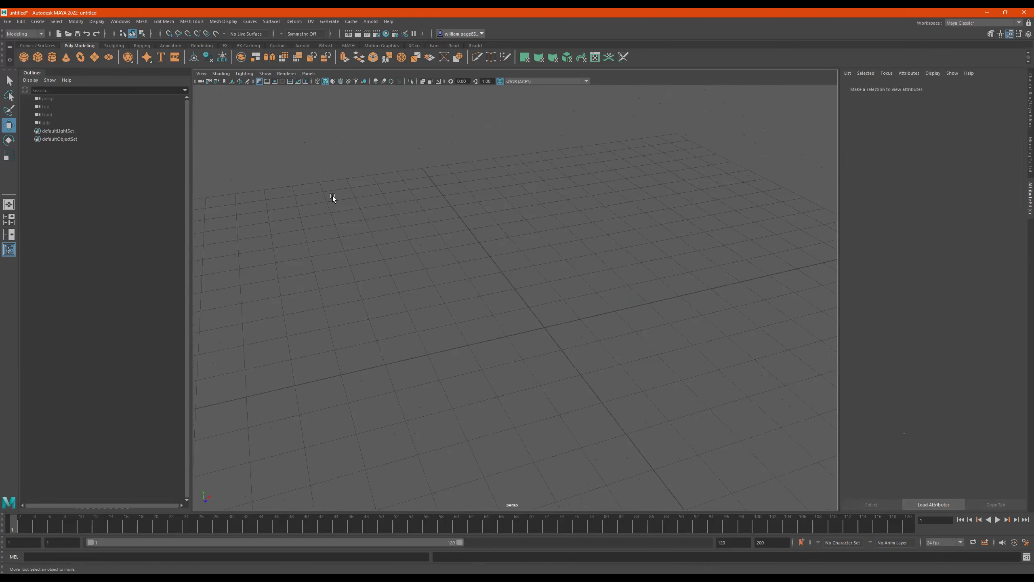
Step: Redo the sphere's creation and moves, and undo its last move
{"action": "left_click", "coordinate": [97, 34]}
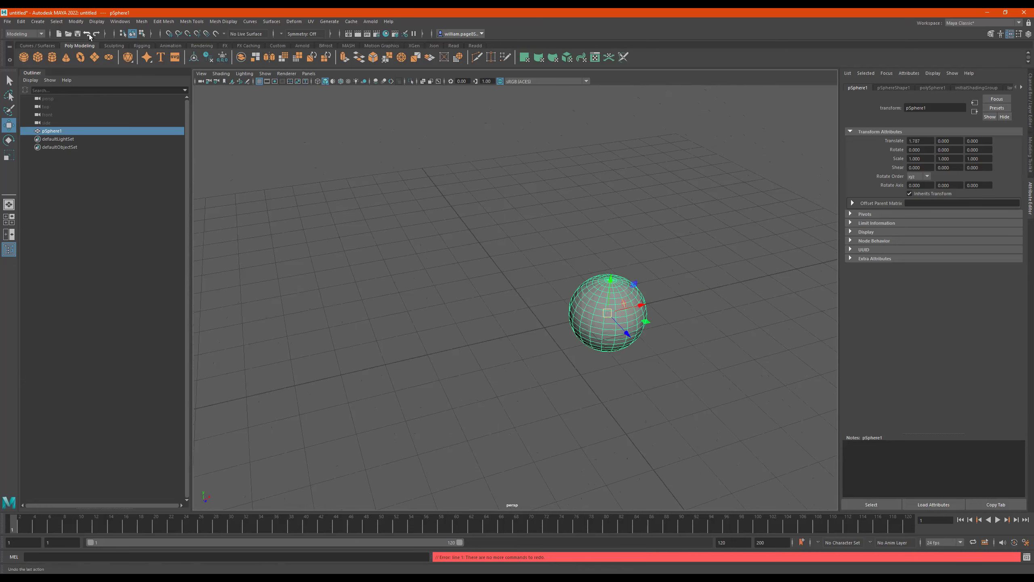
{"action": "key", "text": "ctrl+z"}
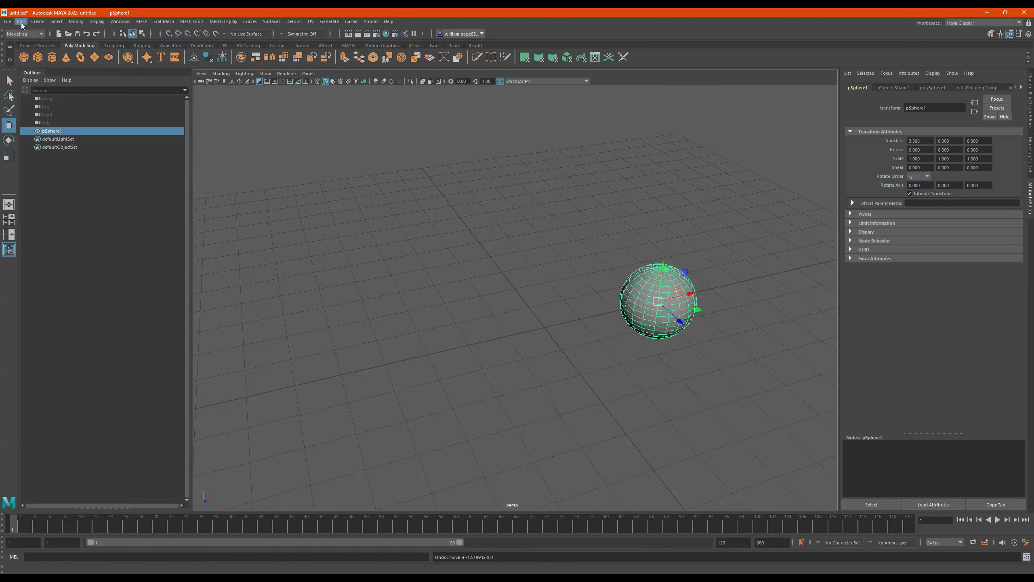
Step: Detach the edit commands as a floating window, delete the sphere from it and close the window
{"action": "left_click", "coordinate": [21, 22]}
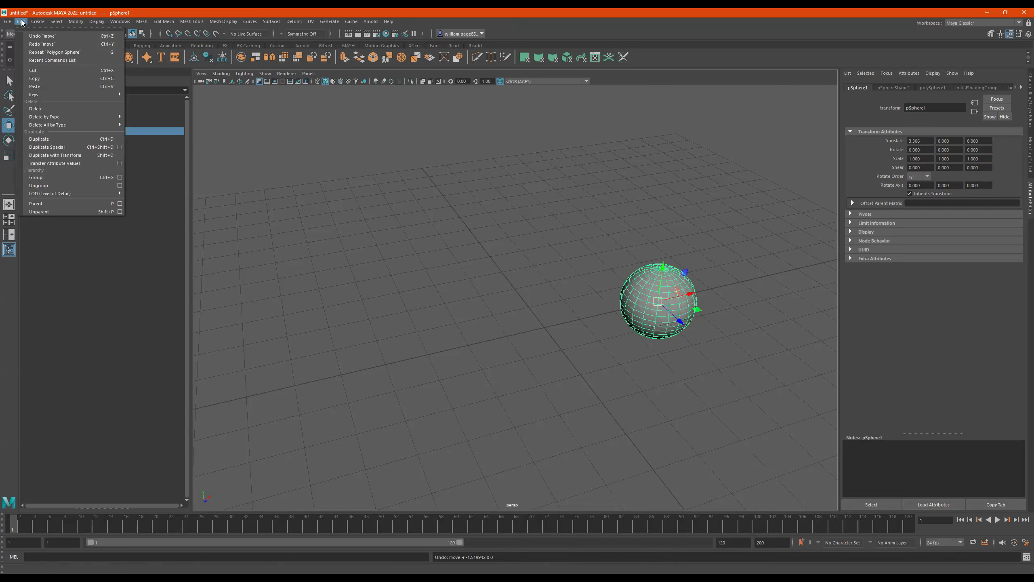
{"action": "left_click", "coordinate": [61, 29]}
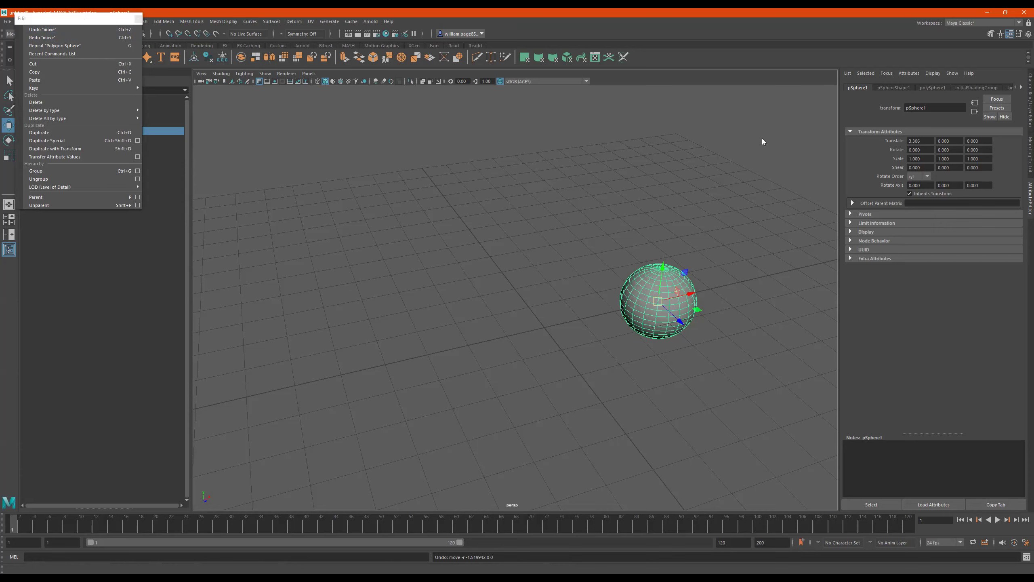
{"action": "left_click_drag", "start_coordinate": [70, 20], "coordinate": [296, 125]}
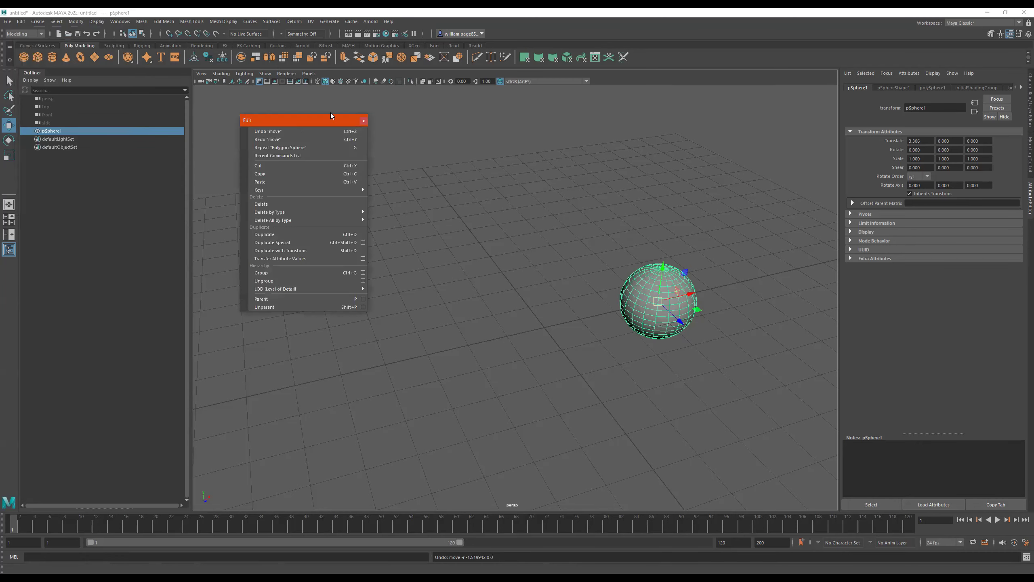
{"action": "left_click_drag", "start_coordinate": [331, 113], "coordinate": [350, 93]}
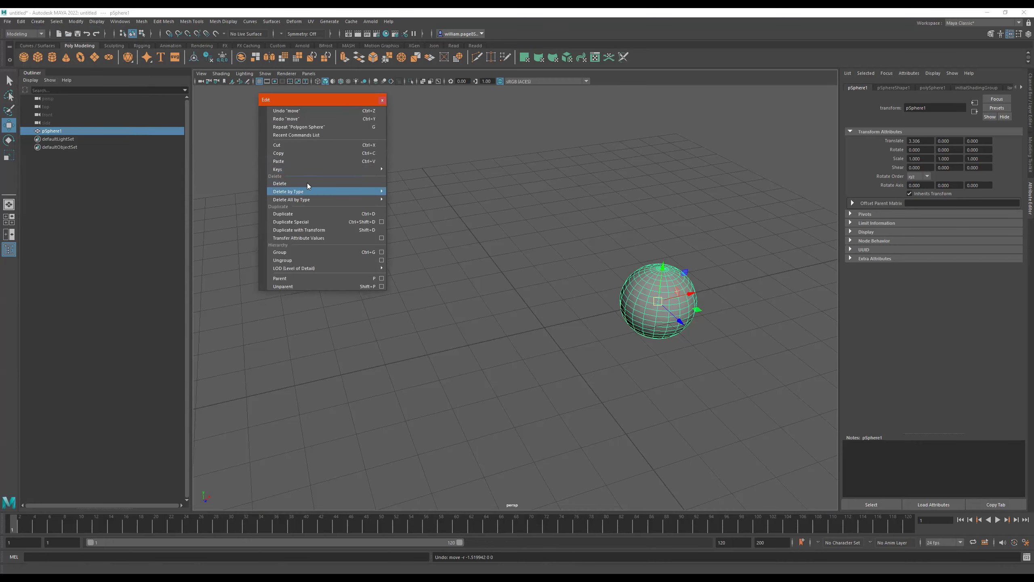
{"action": "left_click", "coordinate": [307, 184]}
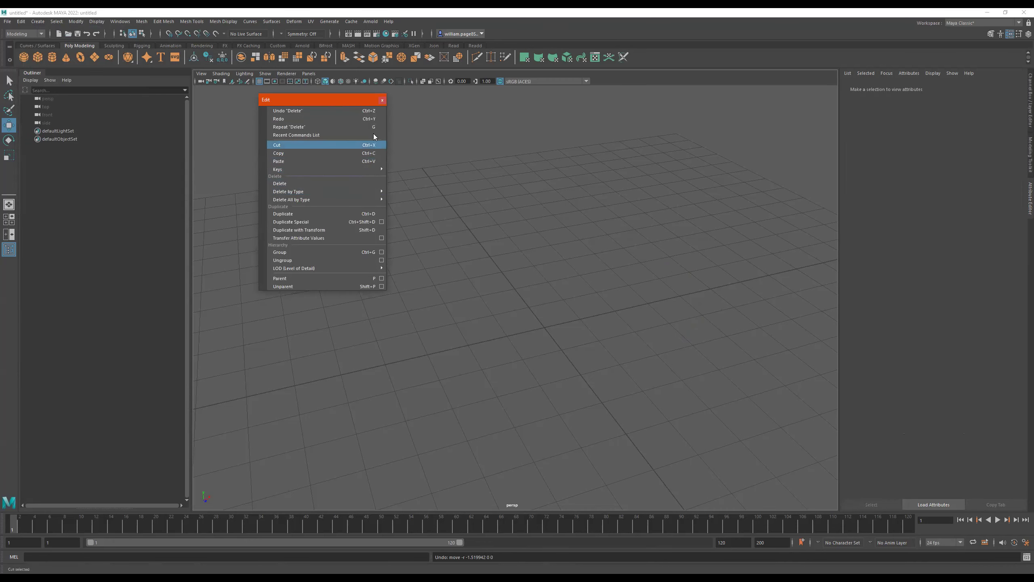
{"action": "left_click", "coordinate": [381, 100]}
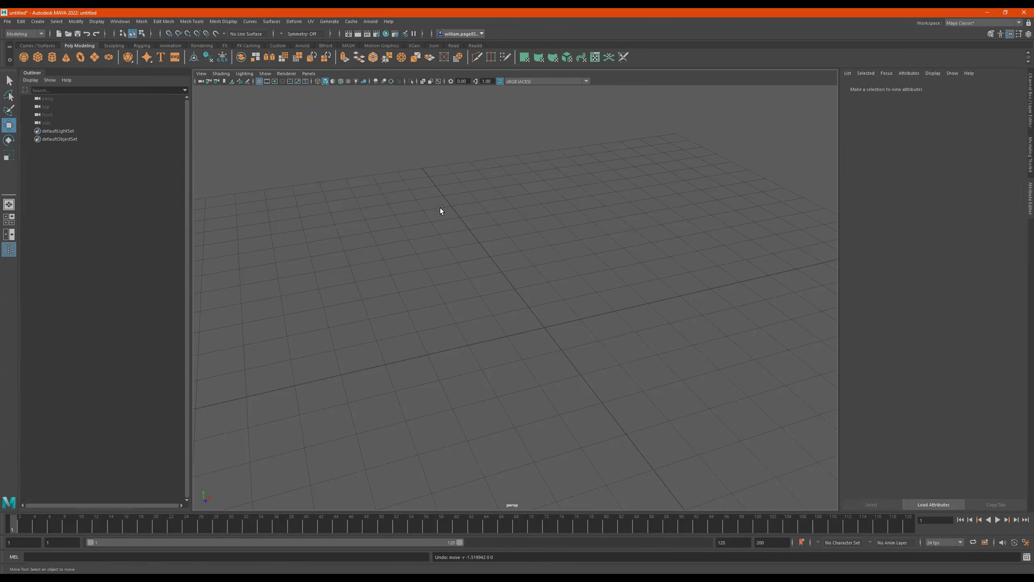
Step: Create a new polygon sphere at the origin and activate the Move tool on it
{"action": "left_click", "coordinate": [24, 58]}
{"action": "left_click_drag", "start_coordinate": [468, 261], "coordinate": [556, 276], "text": "alt"}
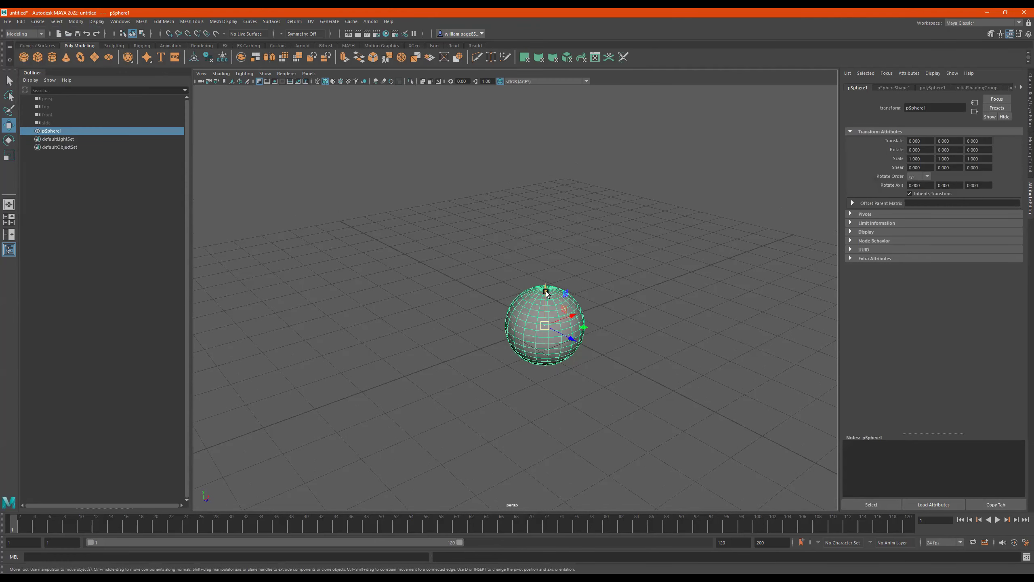
{"action": "key", "text": "e"}
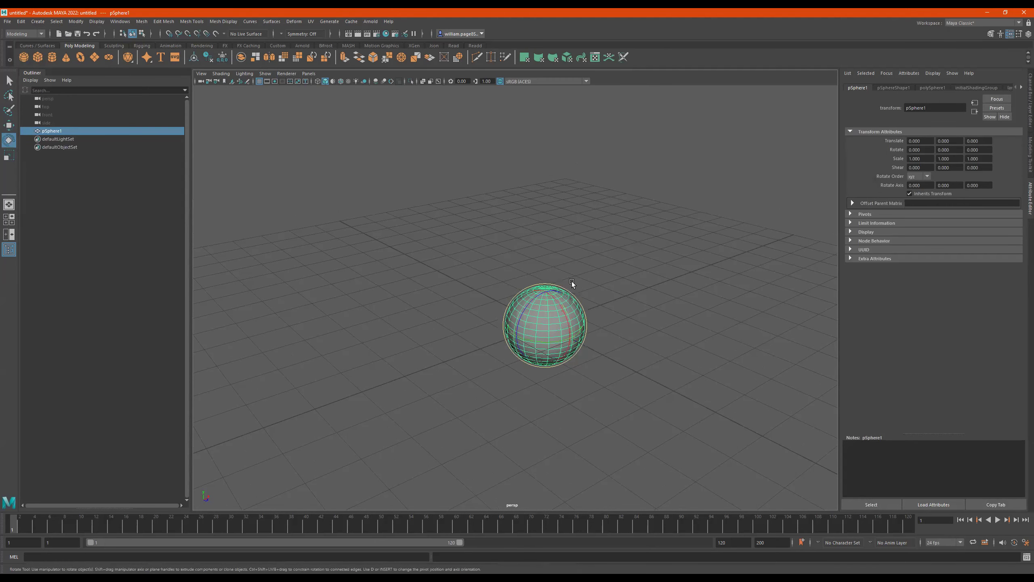
{"action": "right_click_drag", "start_coordinate": [486, 323], "coordinate": [589, 317], "text": "alt"}
{"action": "scroll", "coordinate": [701, 321], "scroll_direction": "up", "scroll_amount": 3}
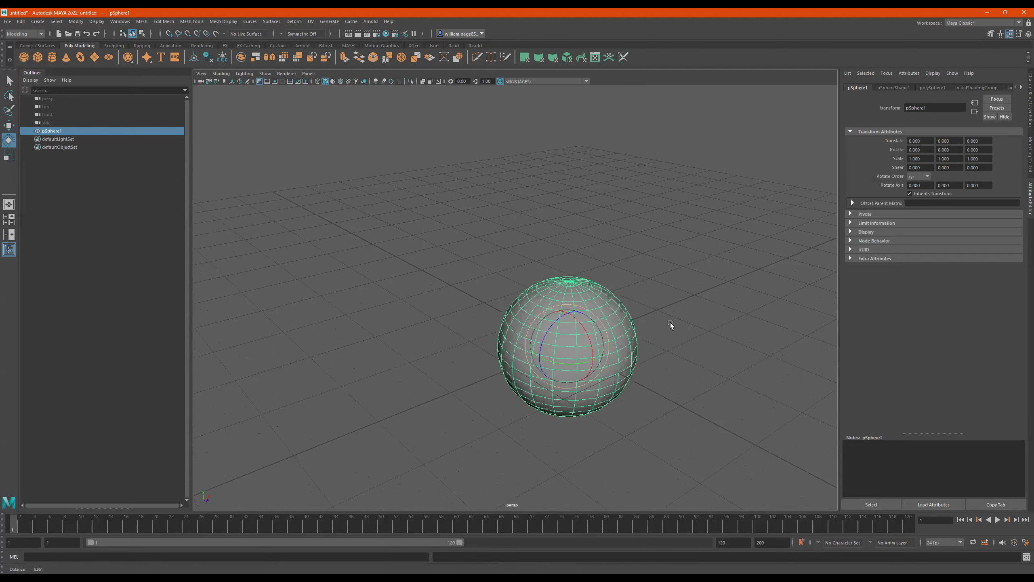
{"action": "key", "text": "w"}
Step: Slide the sphere slightly along its Z axis with the Move tool, to about -0.1
{"action": "middle_click_drag", "start_coordinate": [644, 332], "coordinate": [609, 307], "text": "alt"}
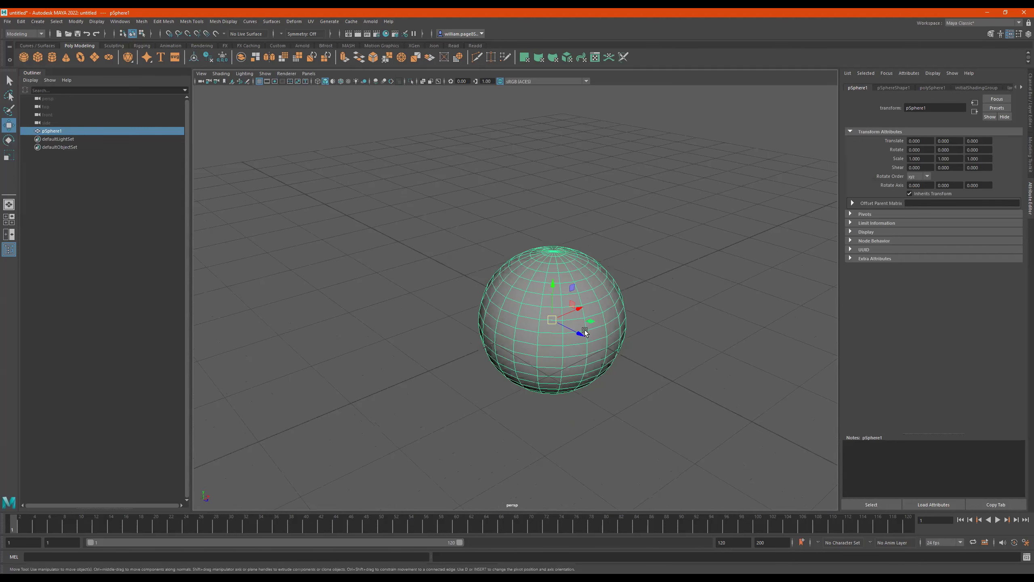
{"action": "right_click_drag", "start_coordinate": [613, 341], "coordinate": [581, 340], "text": "alt"}
{"action": "scroll", "coordinate": [525, 336], "scroll_direction": "down", "scroll_amount": 2}
{"action": "left_click_drag", "start_coordinate": [545, 334], "coordinate": [562, 345], "text": "alt"}
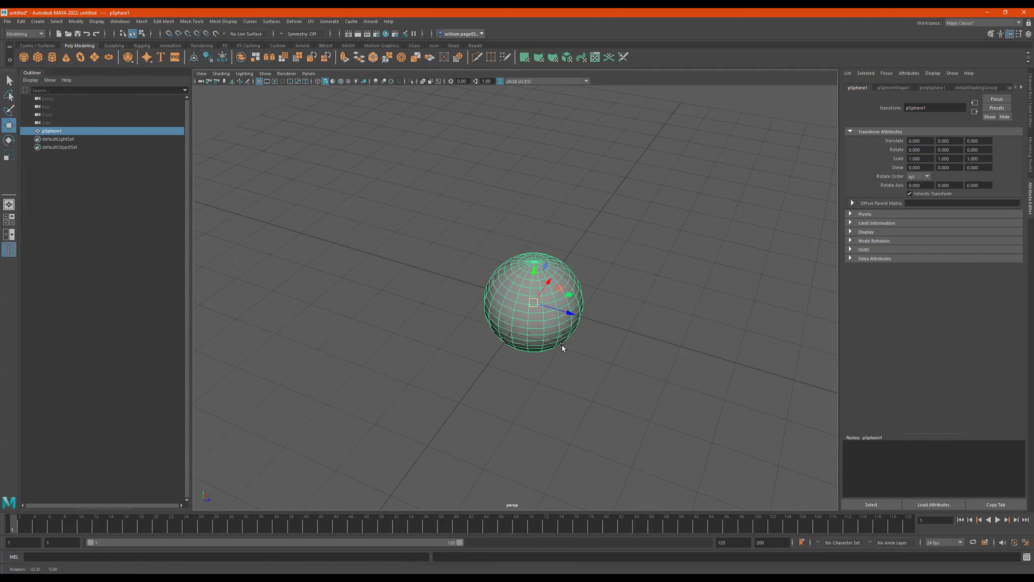
{"action": "right_click_drag", "start_coordinate": [556, 343], "coordinate": [527, 341], "text": "alt"}
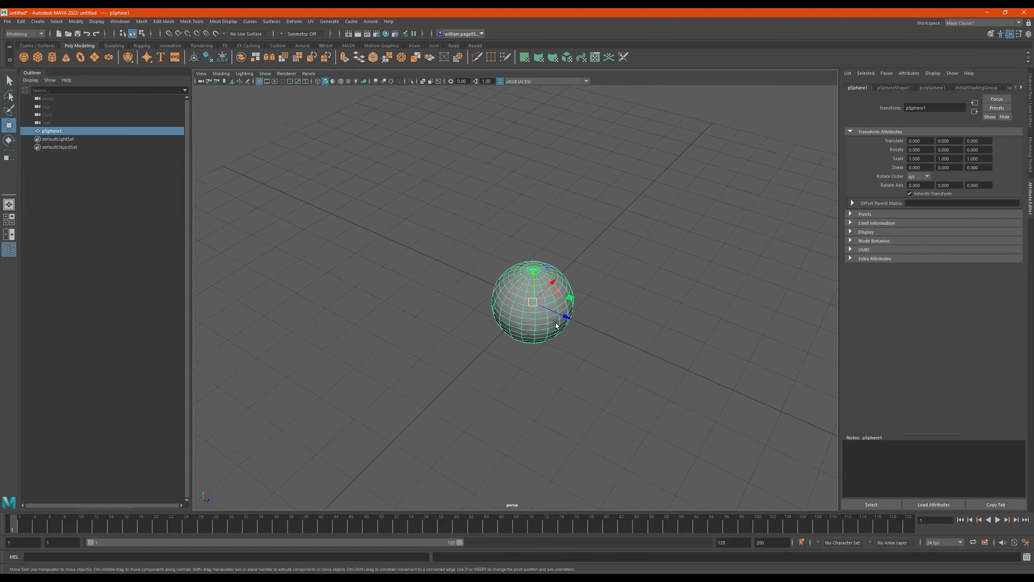
{"action": "left_click_drag", "start_coordinate": [564, 319], "coordinate": [550, 297]}
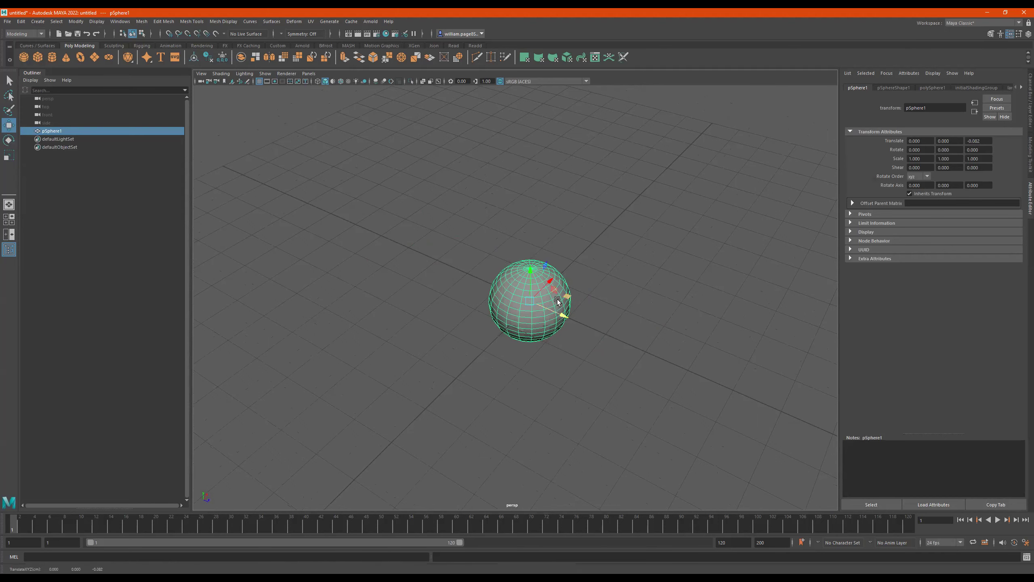
Step: Move the sphere freely by its centre handle, high above the grid, to about Translate X 1.8 and Y 6.1
{"action": "left_click_drag", "start_coordinate": [546, 302], "coordinate": [579, 336], "text": "alt"}
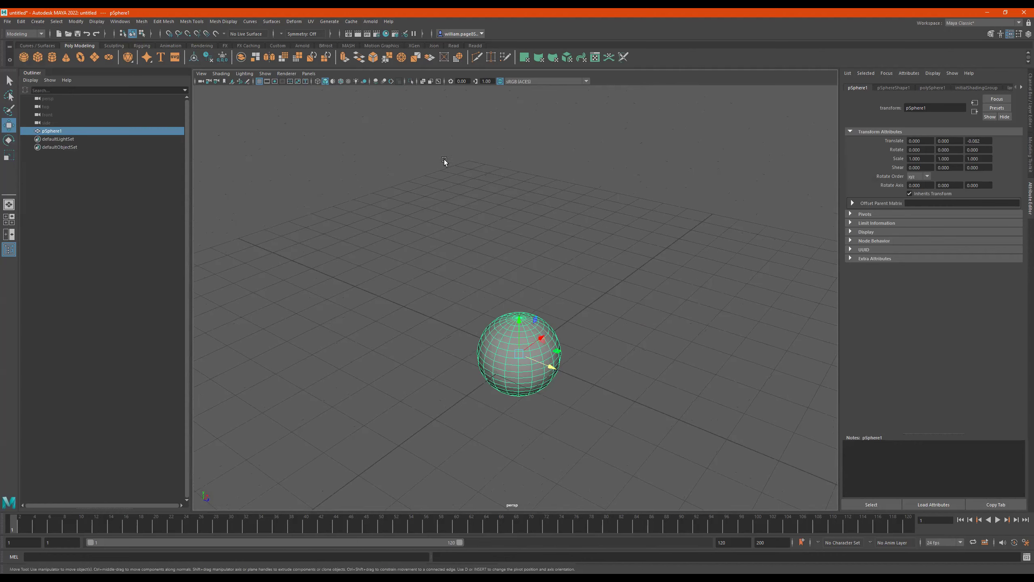
{"action": "left_click_drag", "start_coordinate": [631, 357], "coordinate": [533, 316], "text": "alt"}
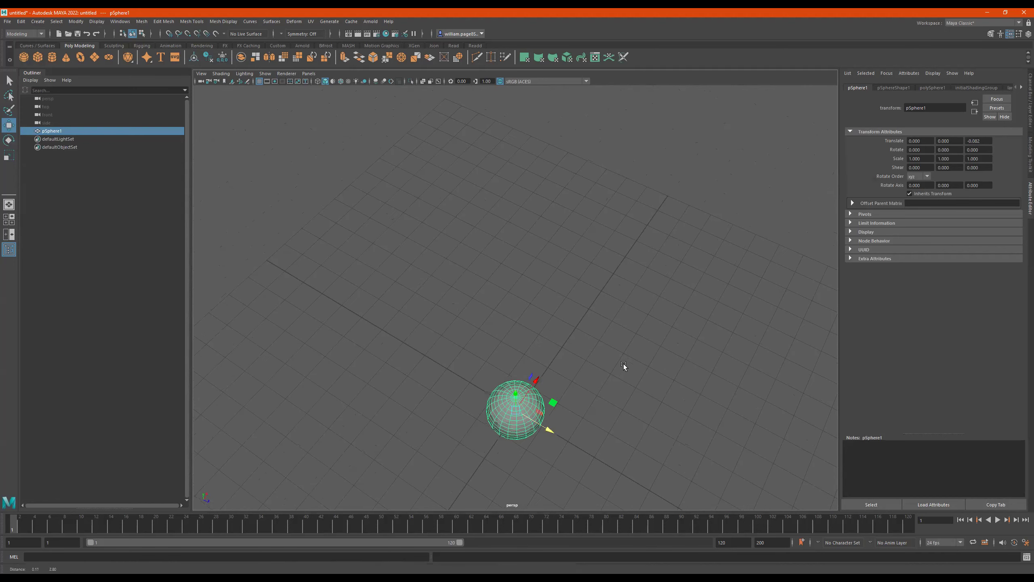
{"action": "left_click_drag", "start_coordinate": [622, 366], "coordinate": [608, 380], "text": "alt"}
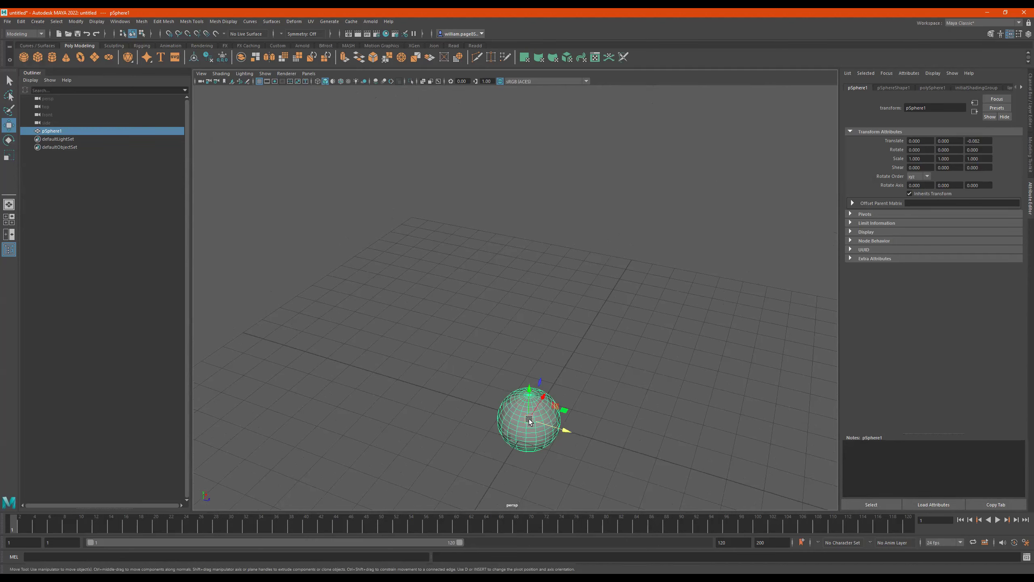
{"action": "left_click_drag", "start_coordinate": [529, 420], "coordinate": [409, 196]}
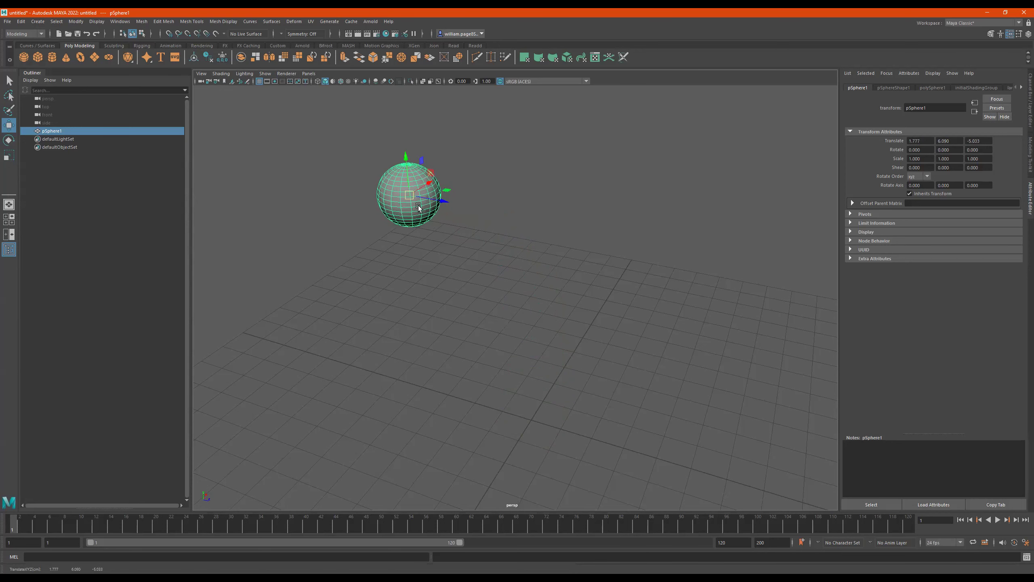
Step: Bring the sphere back near the origin, resting on the grid, at about Translate X 0.05, Y 1 and Z -0.1
{"action": "left_click_drag", "start_coordinate": [518, 338], "coordinate": [501, 289], "text": "alt"}
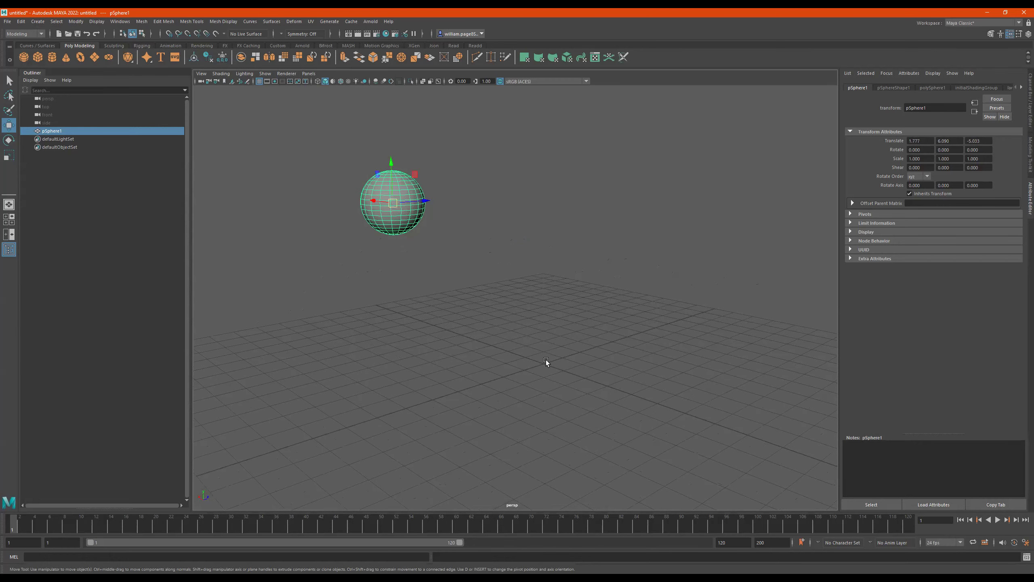
{"action": "left_click_drag", "start_coordinate": [391, 202], "coordinate": [543, 335]}
{"action": "left_click_drag", "start_coordinate": [700, 348], "coordinate": [617, 369], "text": "alt"}
{"action": "left_click_drag", "start_coordinate": [457, 299], "coordinate": [613, 392]}
{"action": "left_click_drag", "start_coordinate": [606, 350], "coordinate": [559, 325]}
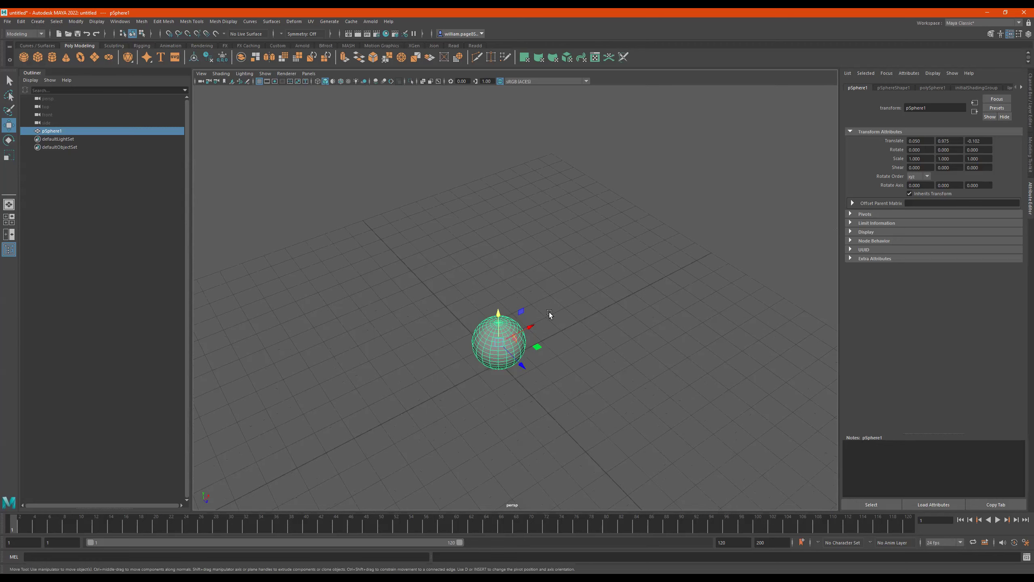
Step: Switch to the four-view layout and reposition the sphere in the side view to about Translate Y 1.05 and Z -0.3
{"action": "left_click_drag", "start_coordinate": [574, 334], "coordinate": [617, 279], "text": "alt"}
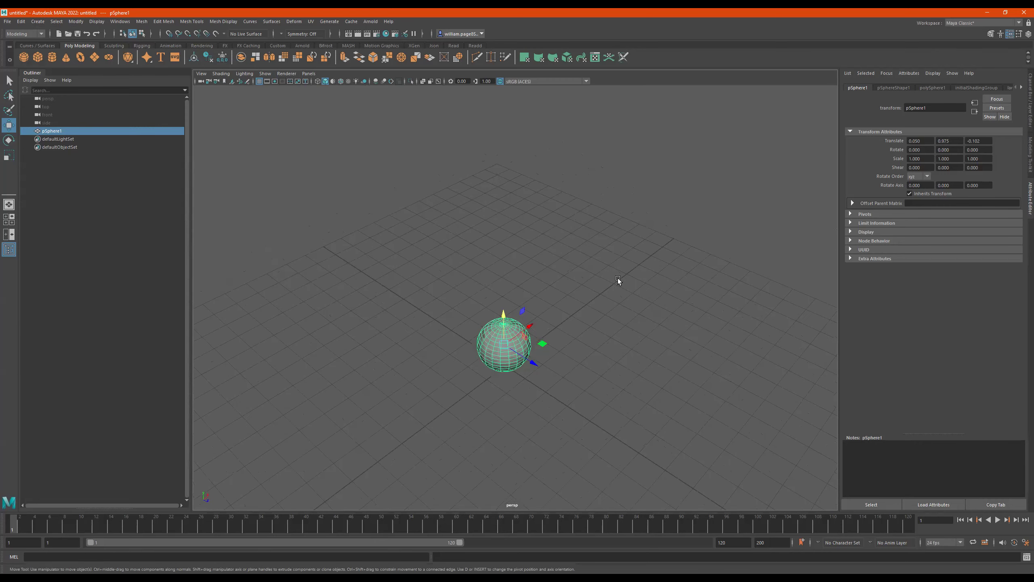
{"action": "left_click_drag", "start_coordinate": [617, 326], "coordinate": [605, 302], "text": "alt"}
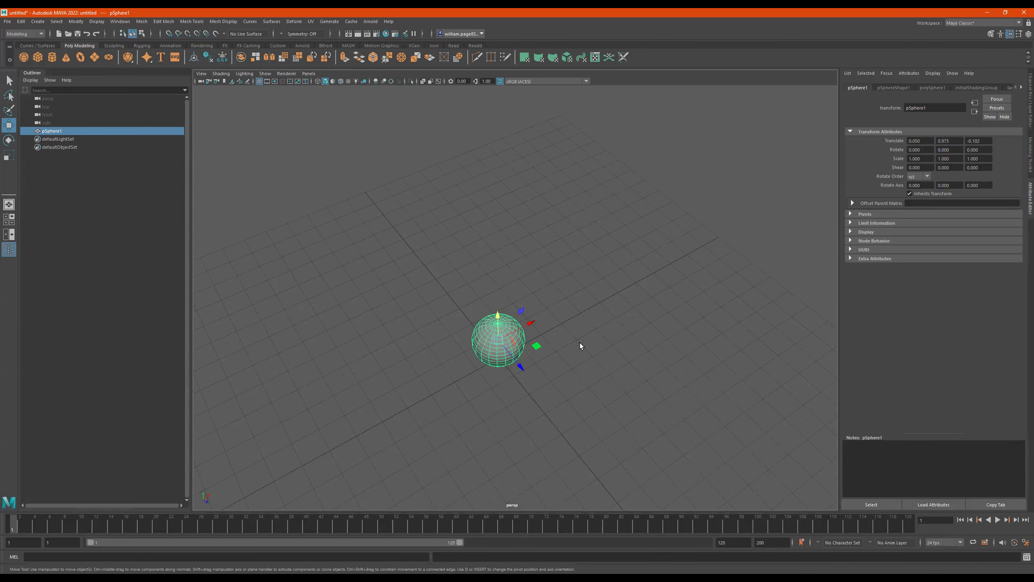
{"action": "left_click_drag", "start_coordinate": [643, 333], "coordinate": [614, 310], "text": "alt"}
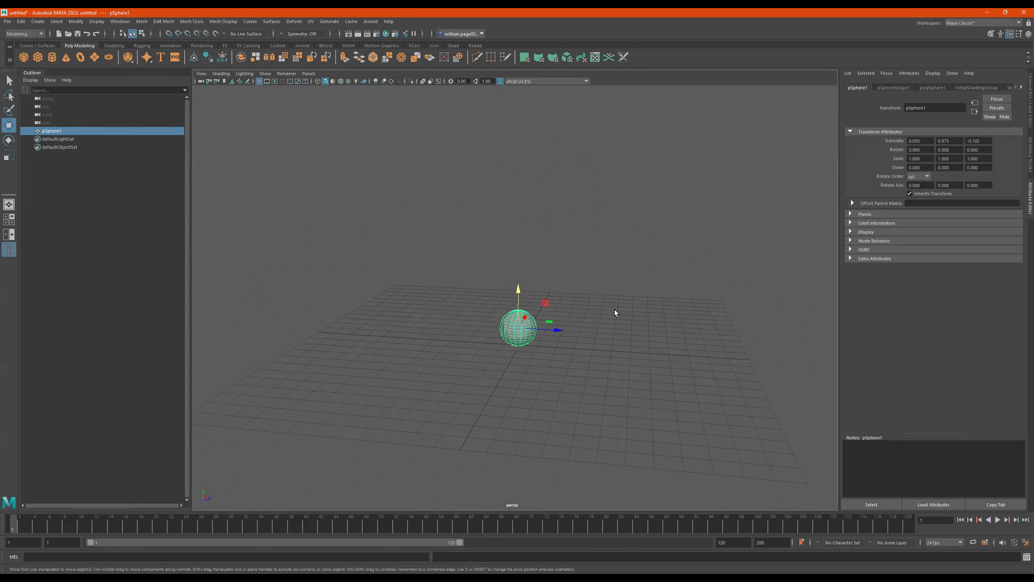
{"action": "key", "text": "space"}
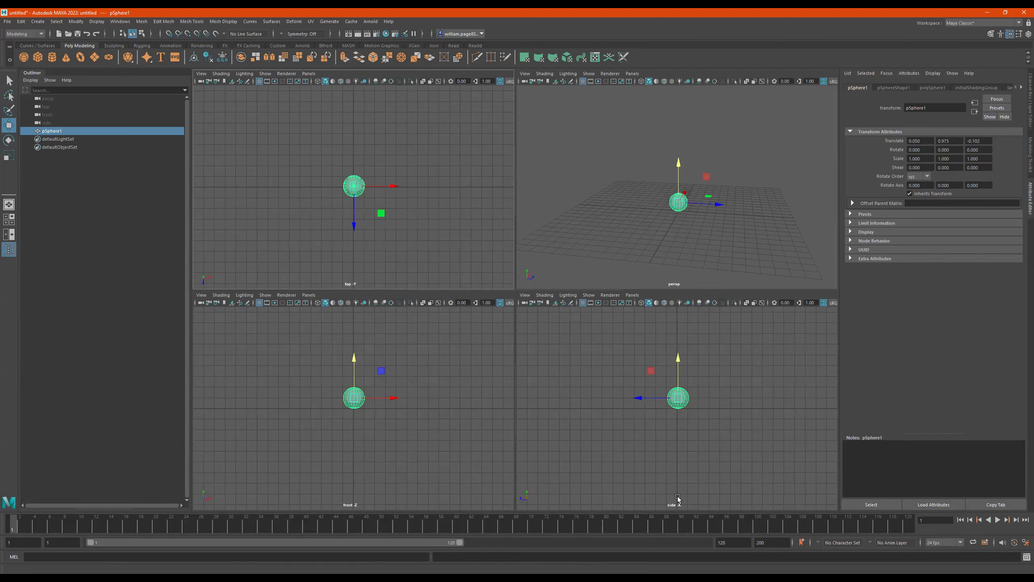
{"action": "mouse_move", "coordinate": [664, 238]}
{"action": "left_mouse_down", "text": "alt"}
{"action": "mouse_move", "coordinate": [584, 233]}
{"action": "mouse_move", "coordinate": [669, 247]}
{"action": "mouse_move", "coordinate": [673, 230]}
{"action": "mouse_move", "coordinate": [670, 238]}
{"action": "left_mouse_up", "text": "alt"}
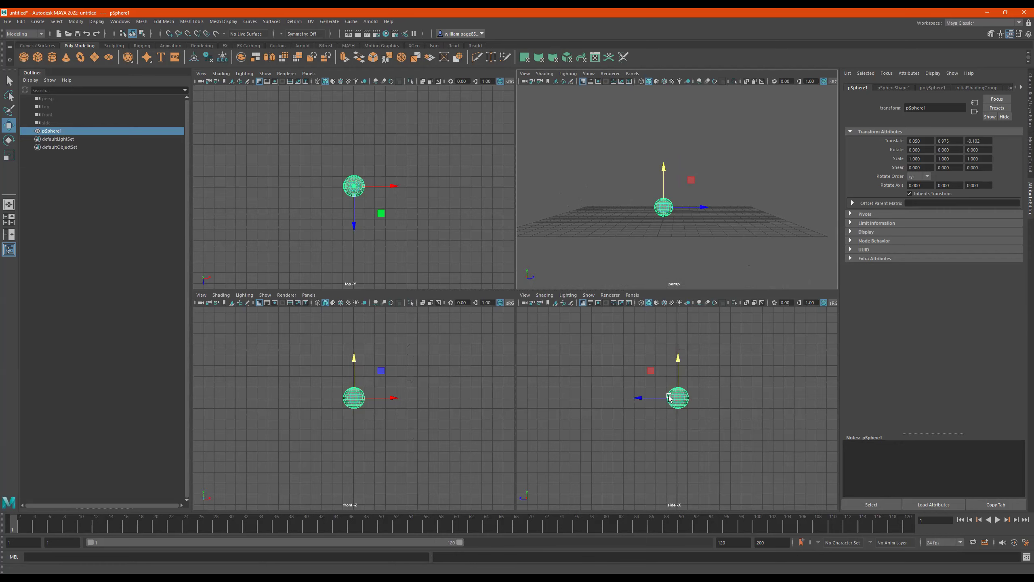
{"action": "left_click_drag", "start_coordinate": [679, 366], "coordinate": [574, 392]}
{"action": "left_click_drag", "start_coordinate": [655, 216], "coordinate": [729, 222], "text": "alt"}
{"action": "left_click_drag", "start_coordinate": [572, 397], "coordinate": [652, 379]}
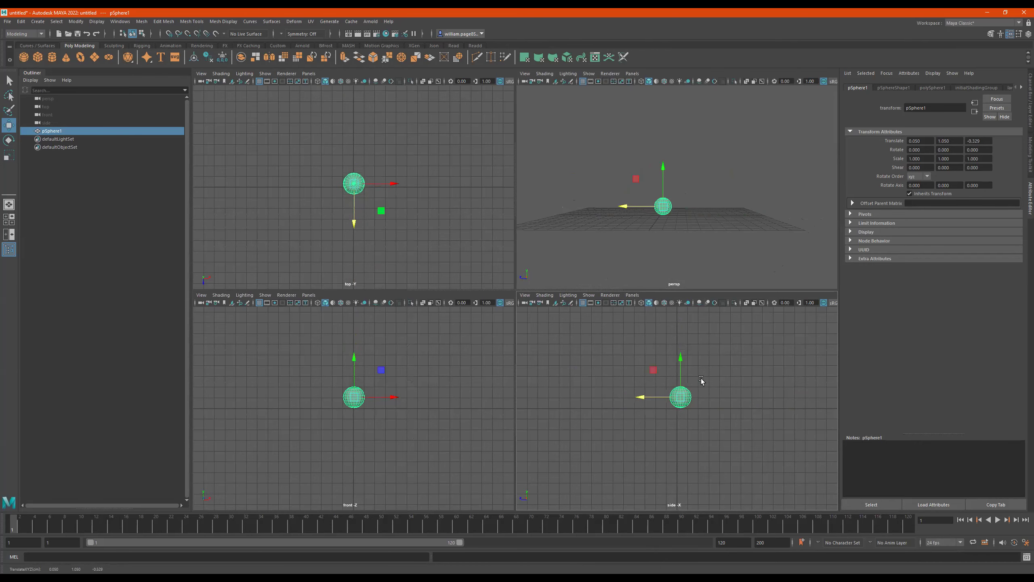
Step: Maximize the side view and move the sphere along the grid to about Translate Z 9.7
{"action": "key", "text": "space"}
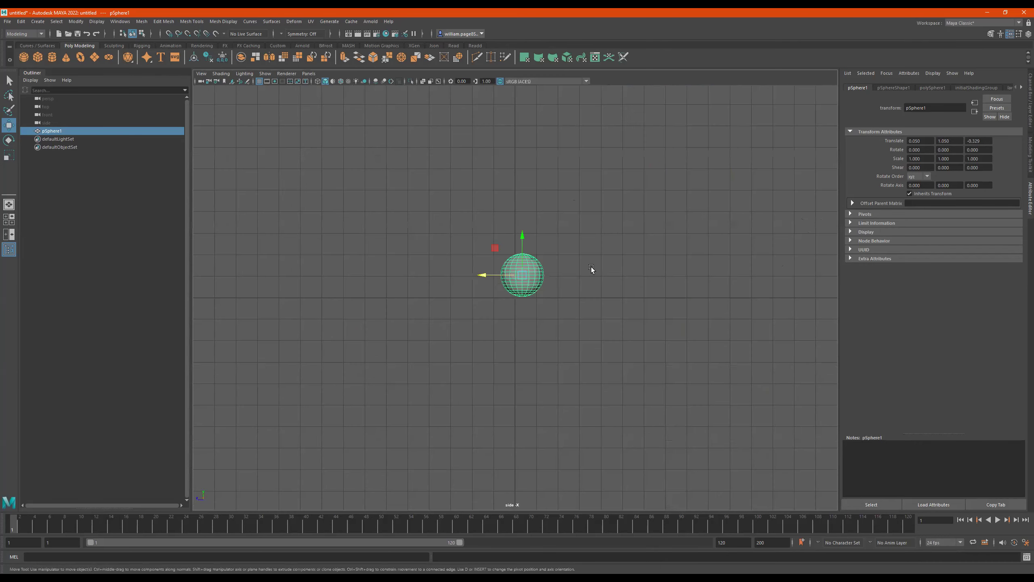
{"action": "middle_click_drag", "start_coordinate": [621, 279], "coordinate": [690, 320], "text": "alt"}
{"action": "right_click_drag", "start_coordinate": [557, 324], "coordinate": [683, 319], "text": "alt"}
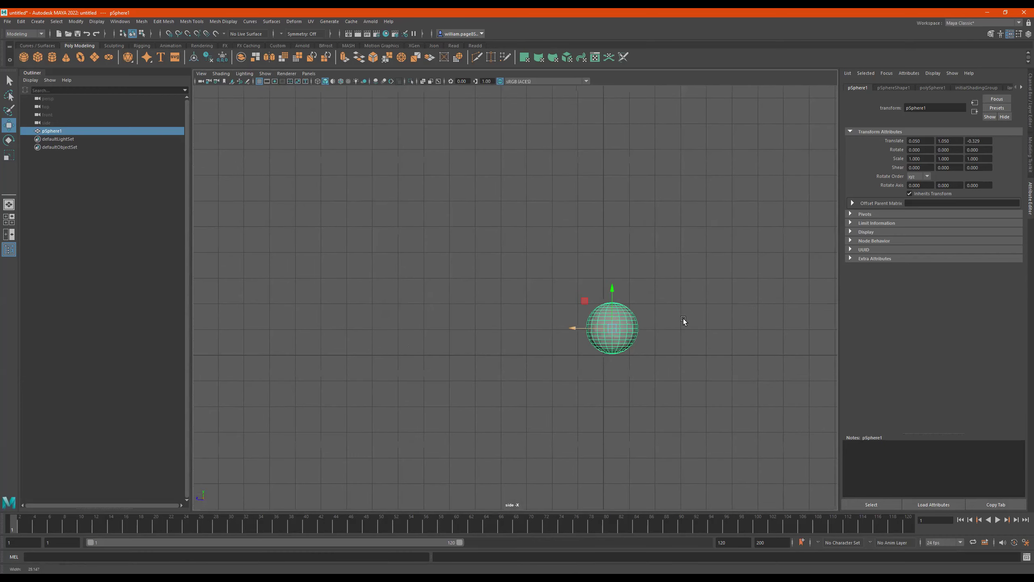
{"action": "left_click_drag", "start_coordinate": [611, 328], "coordinate": [352, 331]}
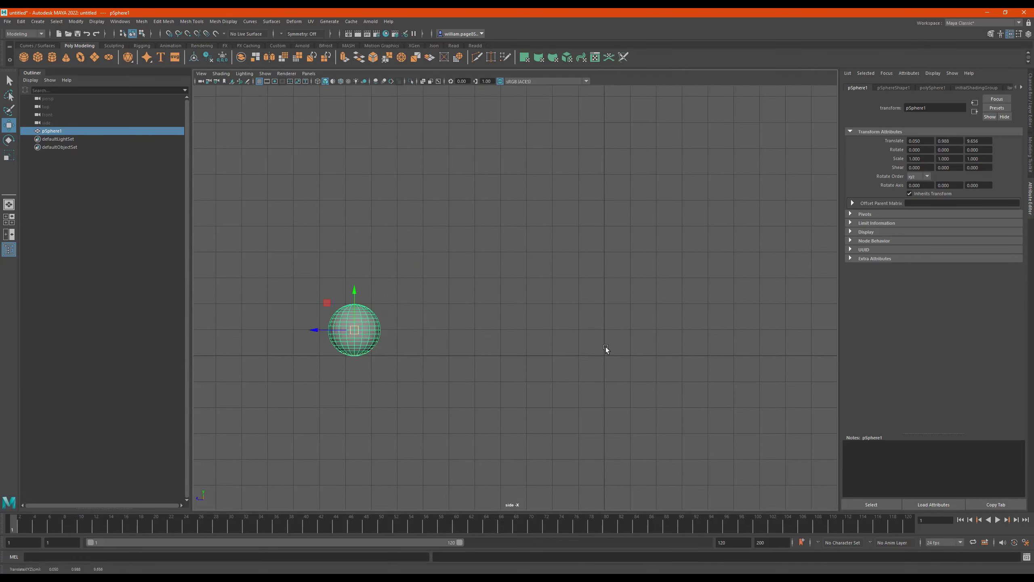
Step: Move the sphere freely across the side view and set it down at about Translate Y 1 and Z 1.6
{"action": "left_click_drag", "start_coordinate": [351, 329], "coordinate": [733, 200]}
{"action": "right_click_drag", "start_coordinate": [742, 241], "coordinate": [643, 254], "text": "alt"}
{"action": "left_click_drag", "start_coordinate": [715, 214], "coordinate": [558, 327]}
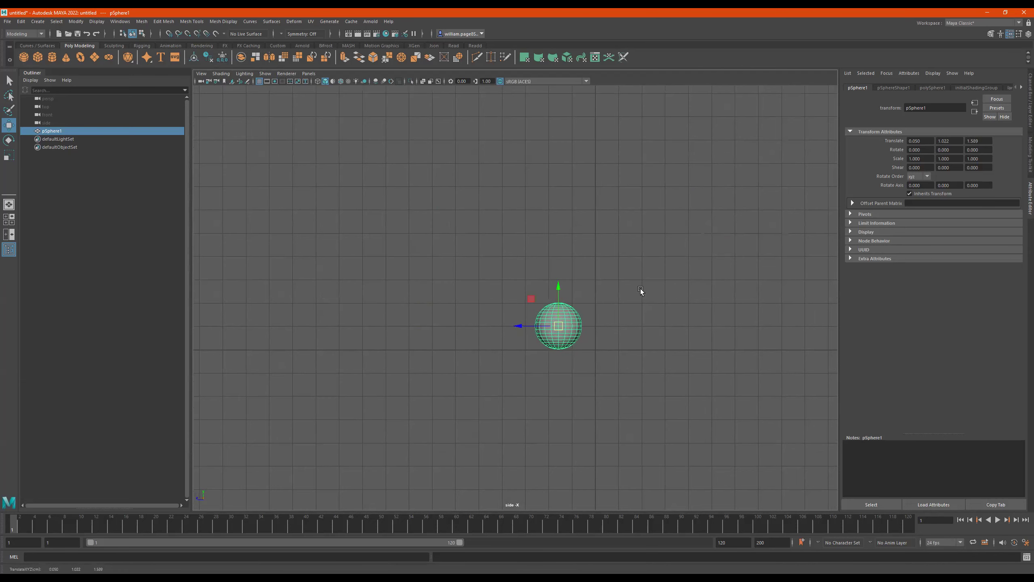
Step: Show the four-view layout and move the sphere through the side and perspective views to about Translate X -0.7, Y -0.3 and Z -12.2
{"action": "left_click_drag", "start_coordinate": [672, 228], "coordinate": [554, 328], "text": "alt"}
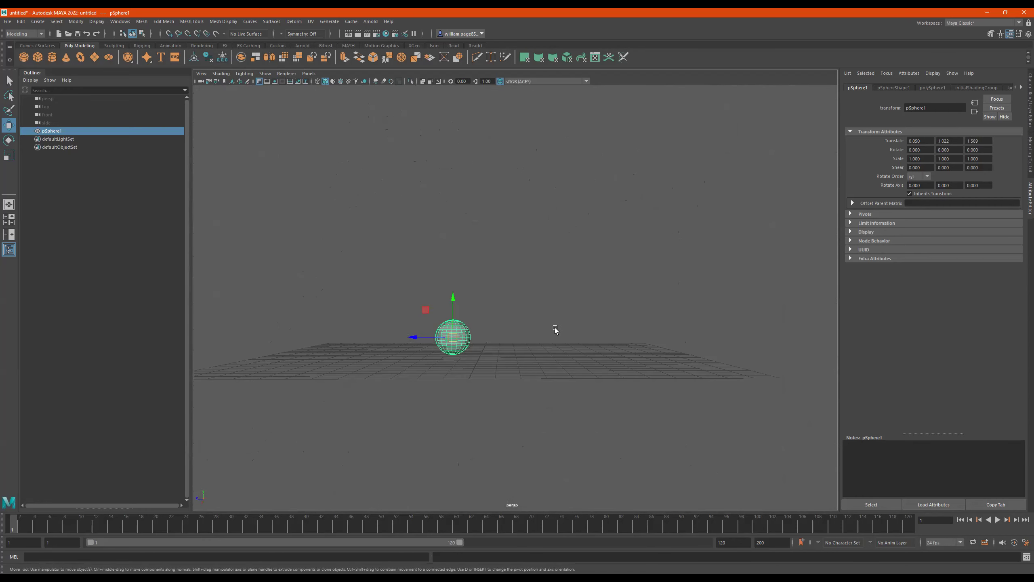
{"action": "key", "text": "space"}
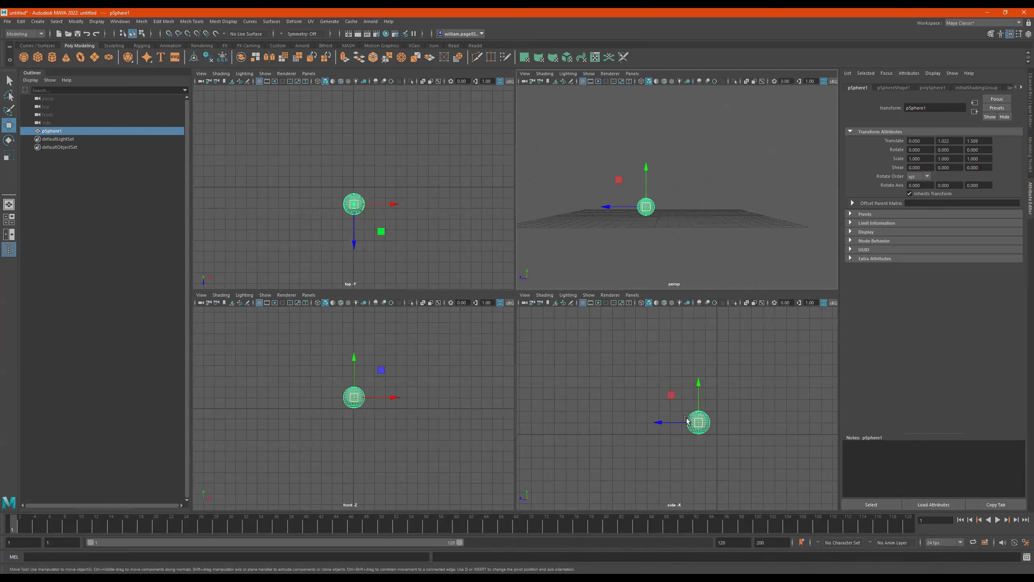
{"action": "mouse_move", "coordinate": [668, 423]}
{"action": "left_mouse_down"}
{"action": "mouse_move", "coordinate": [628, 421]}
{"action": "mouse_move", "coordinate": [653, 423]}
{"action": "left_mouse_up"}
{"action": "mouse_move", "coordinate": [692, 383]}
{"action": "left_mouse_down"}
{"action": "mouse_move", "coordinate": [691, 322]}
{"action": "mouse_move", "coordinate": [694, 377]}
{"action": "left_mouse_up"}
{"action": "left_click_drag", "start_coordinate": [678, 192], "coordinate": [764, 211], "text": "alt"}
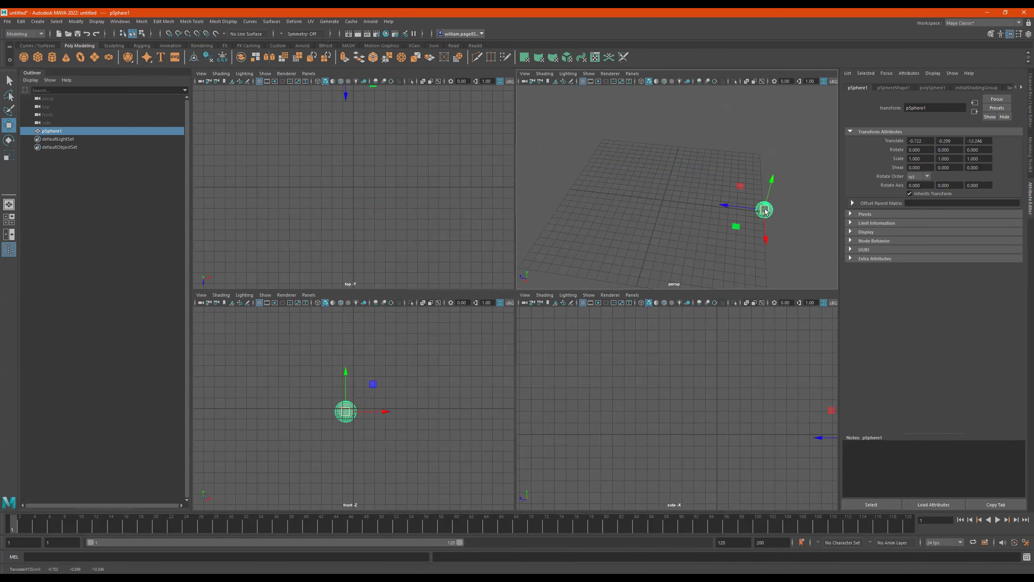
{"action": "left_click_drag", "start_coordinate": [700, 240], "coordinate": [724, 245], "text": "alt"}
{"action": "scroll", "coordinate": [744, 357], "scroll_direction": "down", "scroll_amount": 3}
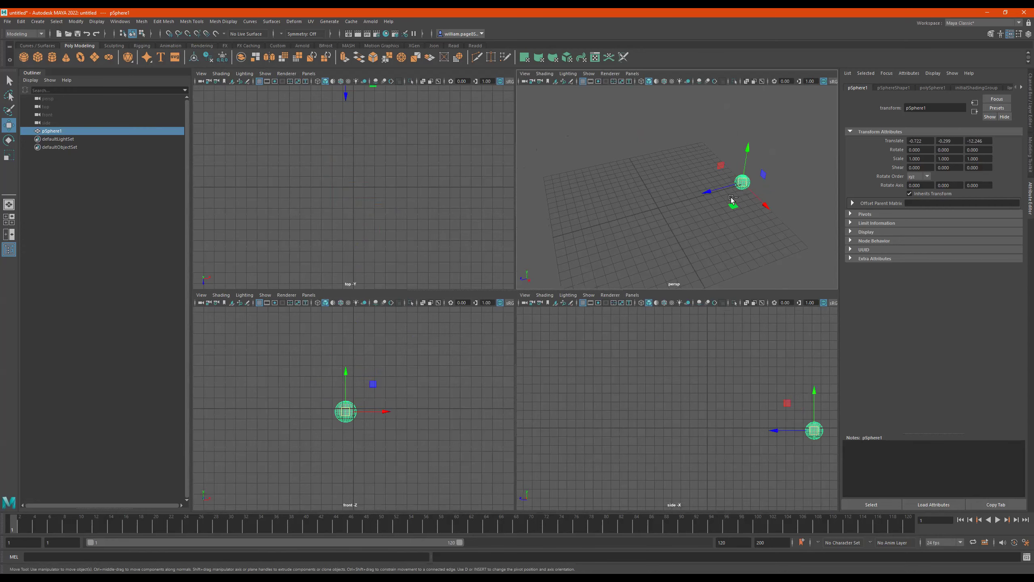
Step: Undo the last moves of the sphere and clear the selection
{"action": "key", "text": "ctrl+z"}
{"action": "left_click_drag", "start_coordinate": [728, 210], "coordinate": [685, 201], "text": "alt"}
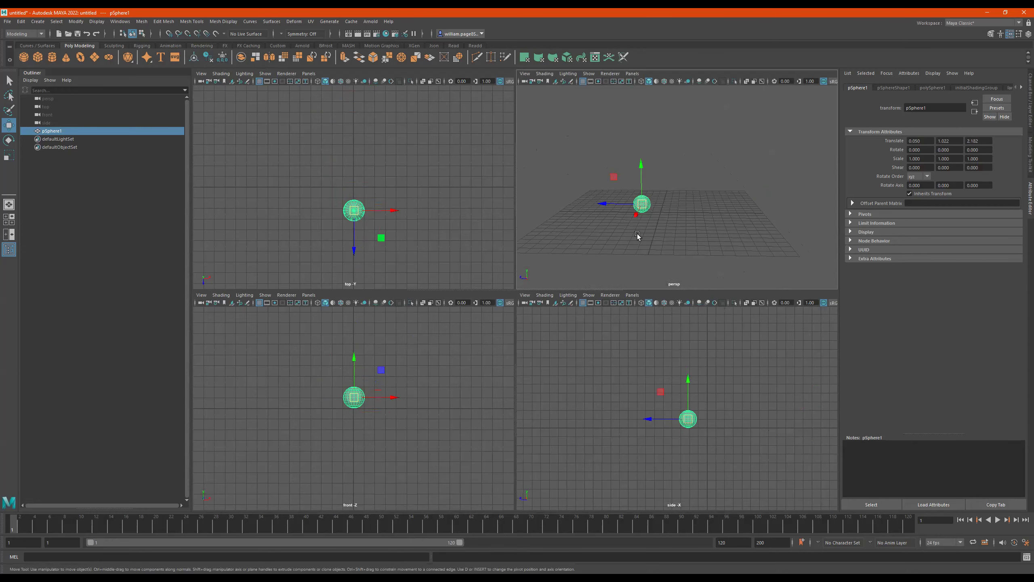
{"action": "left_click", "coordinate": [455, 359]}
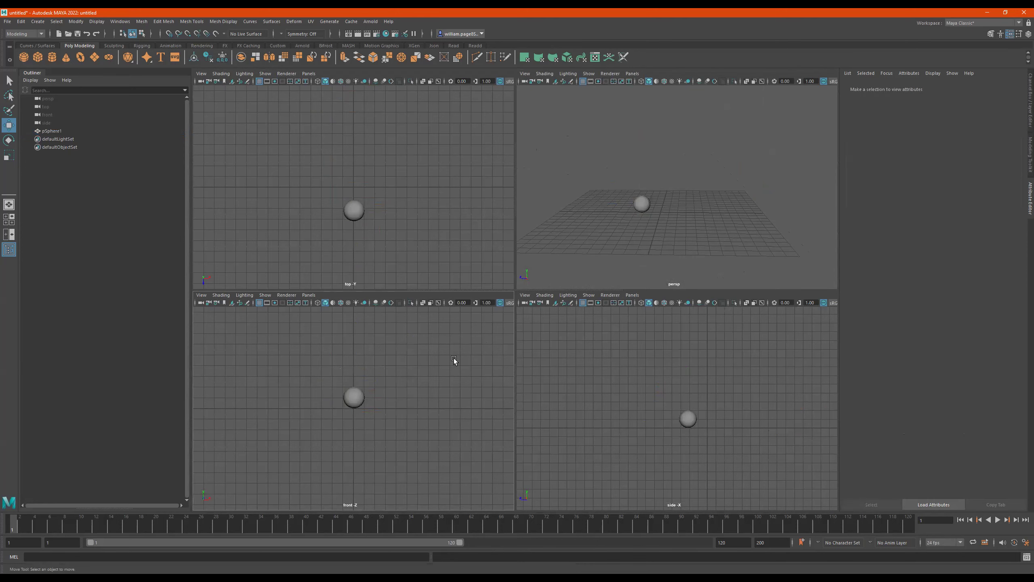
Step: Maximize the front view and return to the four-view layout
{"action": "key", "text": "space"}
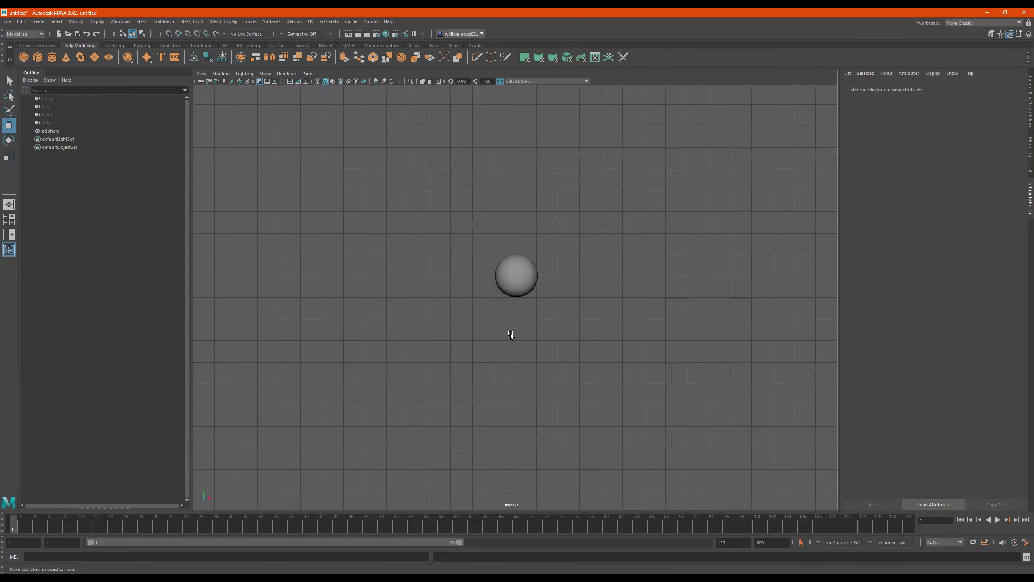
{"action": "key", "text": "space"}
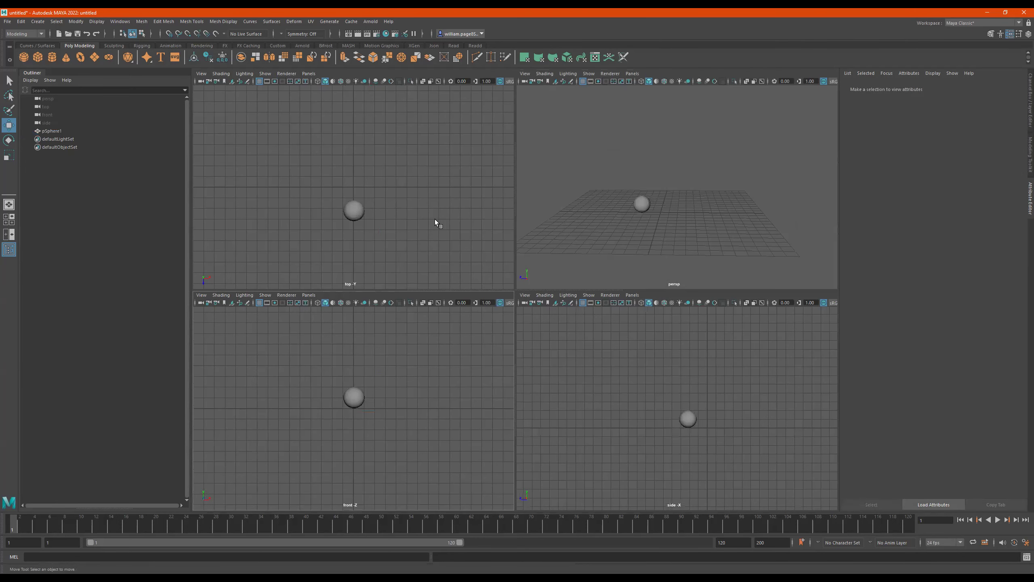
{"action": "left_click", "coordinate": [491, 169]}
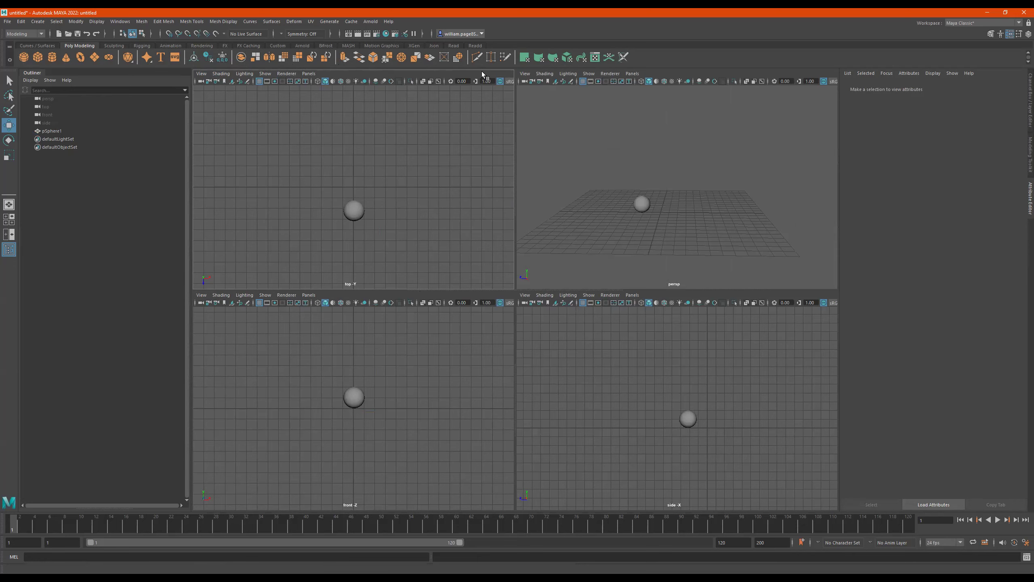
{"action": "left_click", "coordinate": [590, 192]}
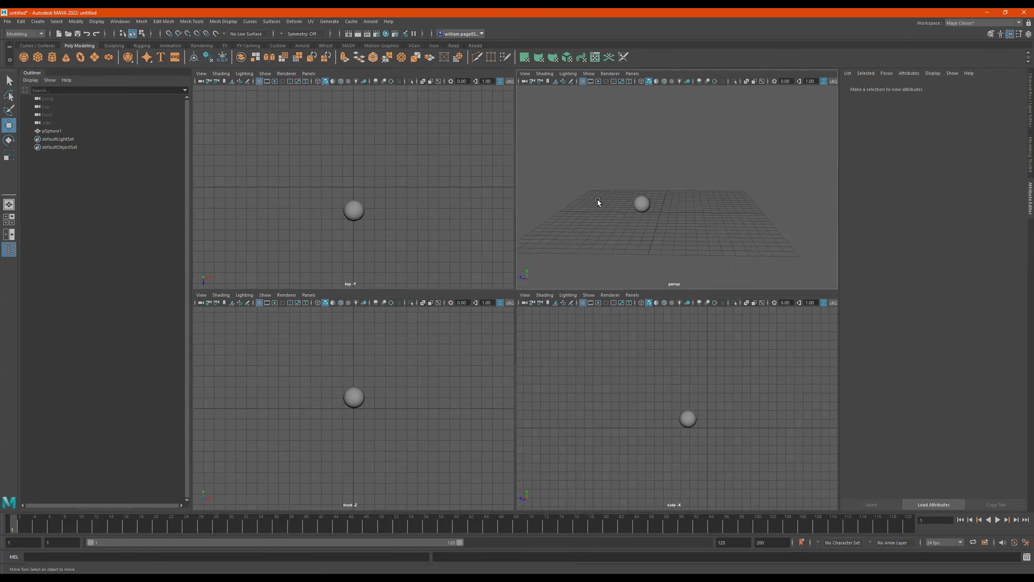
Step: Maximize the perspective view, switch to the four-view layout and go back to the single perspective view
{"action": "key", "text": "space"}
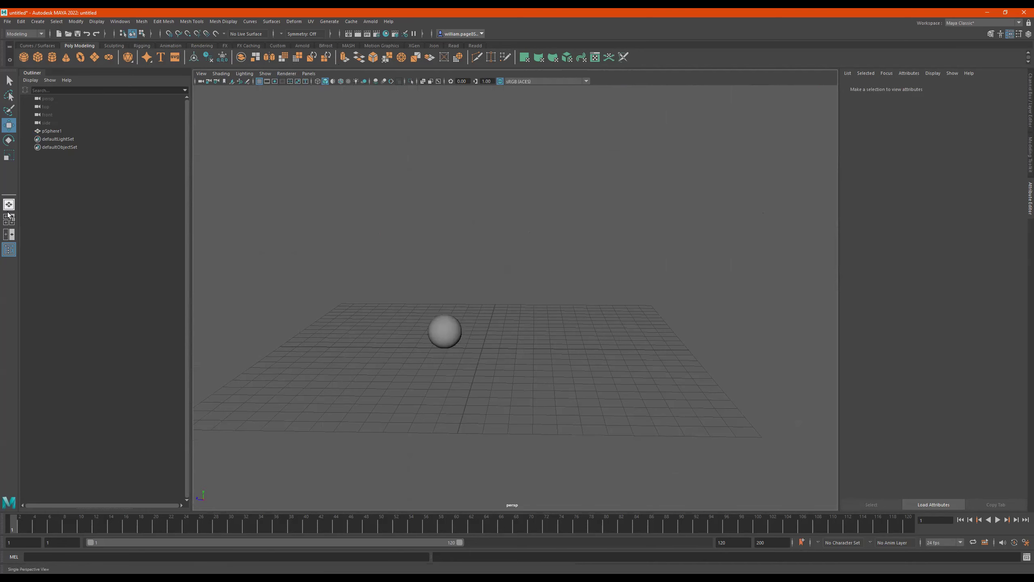
{"action": "left_click", "coordinate": [9, 223]}
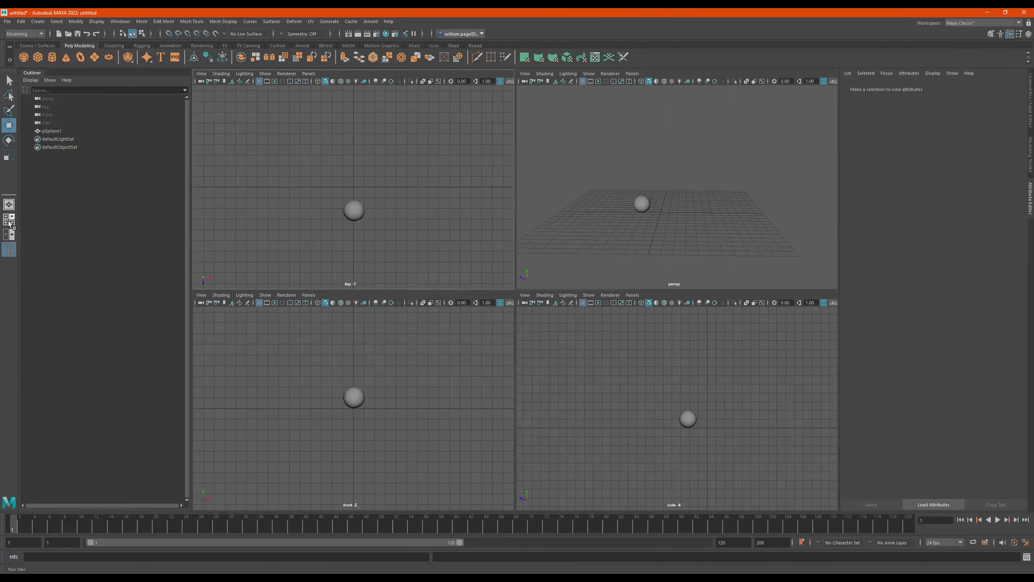
{"action": "left_click", "coordinate": [9, 204]}
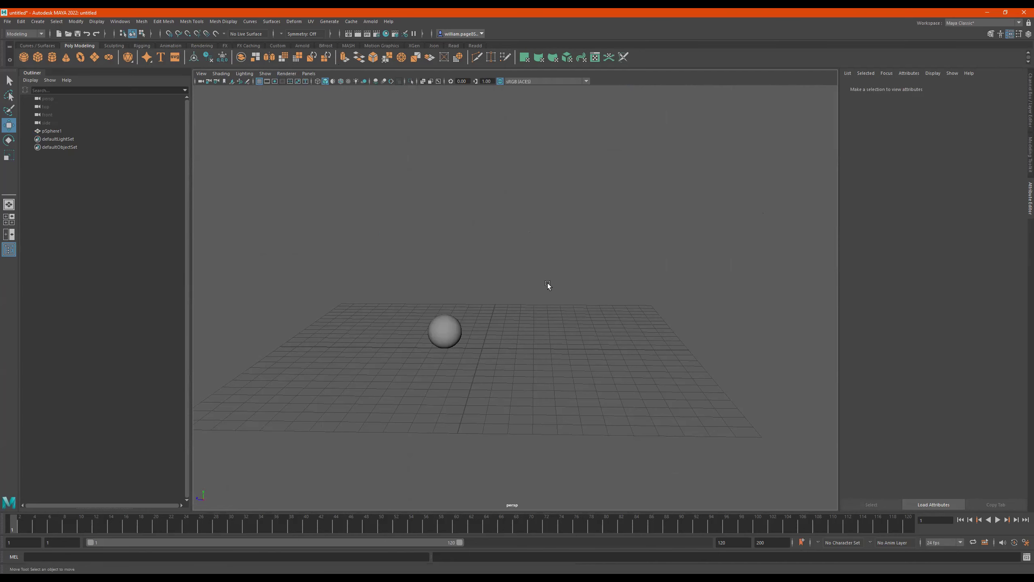
Step: Select the existing sphere in the perspective view and delete it
{"action": "left_click_drag", "start_coordinate": [566, 310], "coordinate": [598, 313], "text": "alt"}
{"action": "left_click", "coordinate": [495, 303]}
{"action": "key", "text": "Delete"}
Step: Create a default polygon sphere at the origin, orbit around it and delete it again
{"action": "left_click", "coordinate": [25, 58]}
{"action": "left_click_drag", "start_coordinate": [536, 303], "coordinate": [579, 292], "text": "alt"}
{"action": "right_click_drag", "start_coordinate": [579, 292], "coordinate": [604, 290], "text": "alt"}
{"action": "mouse_move", "coordinate": [605, 290]}
{"action": "left_mouse_down", "text": "alt"}
{"action": "mouse_move", "coordinate": [582, 298]}
{"action": "mouse_move", "coordinate": [598, 299]}
{"action": "left_mouse_up", "text": "alt"}
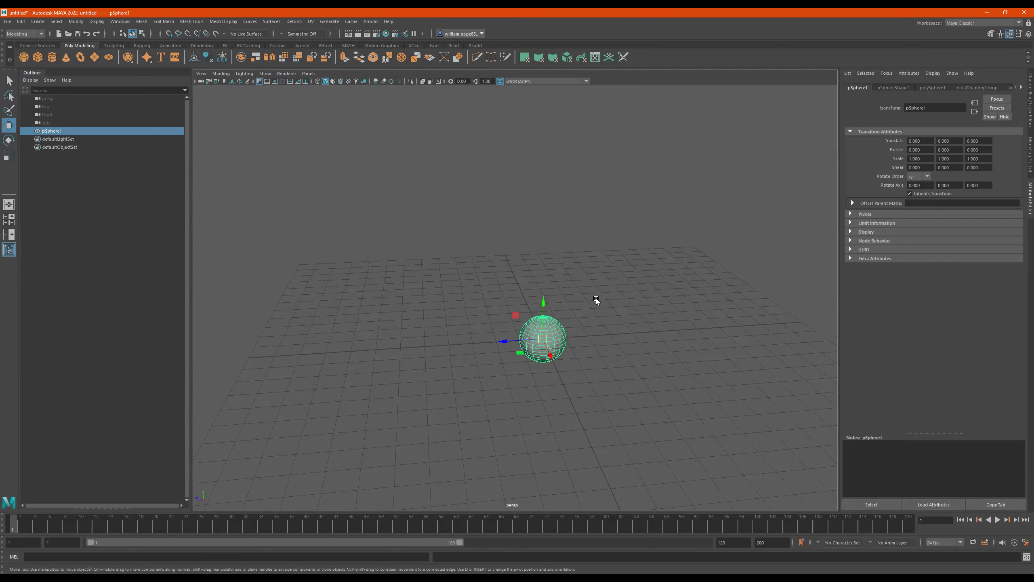
{"action": "key", "text": "Delete"}
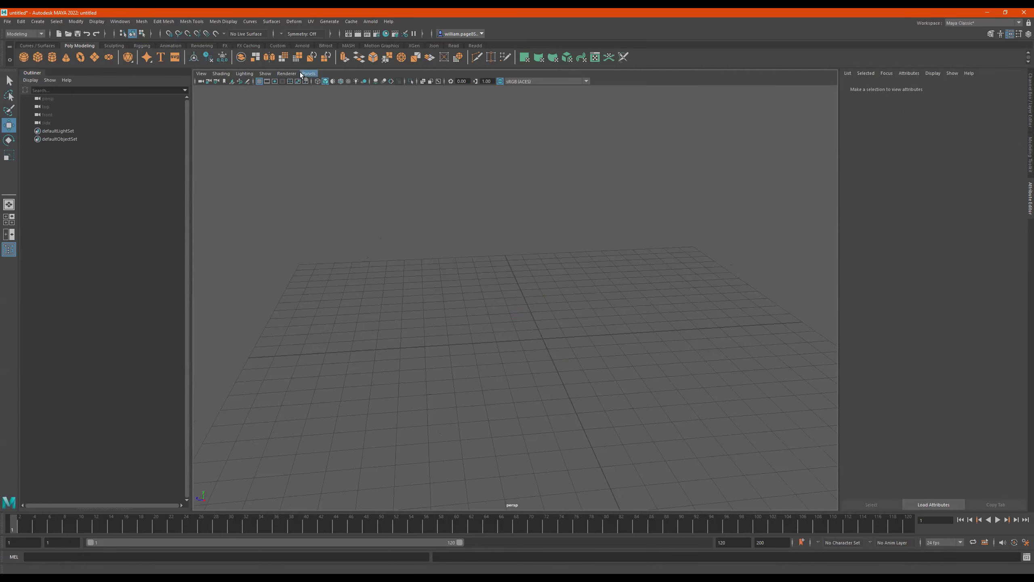
Step: Create a sphere from the Polygon Primitives, inspect it from several angles and delete it
{"action": "left_click", "coordinate": [36, 21]}
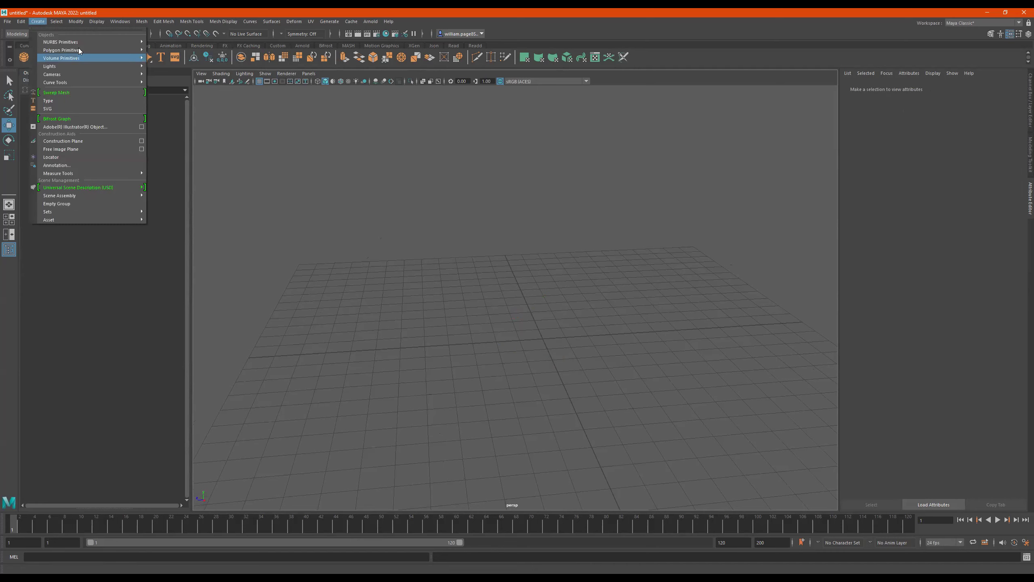
{"action": "mouse_move", "coordinate": [80, 50]}
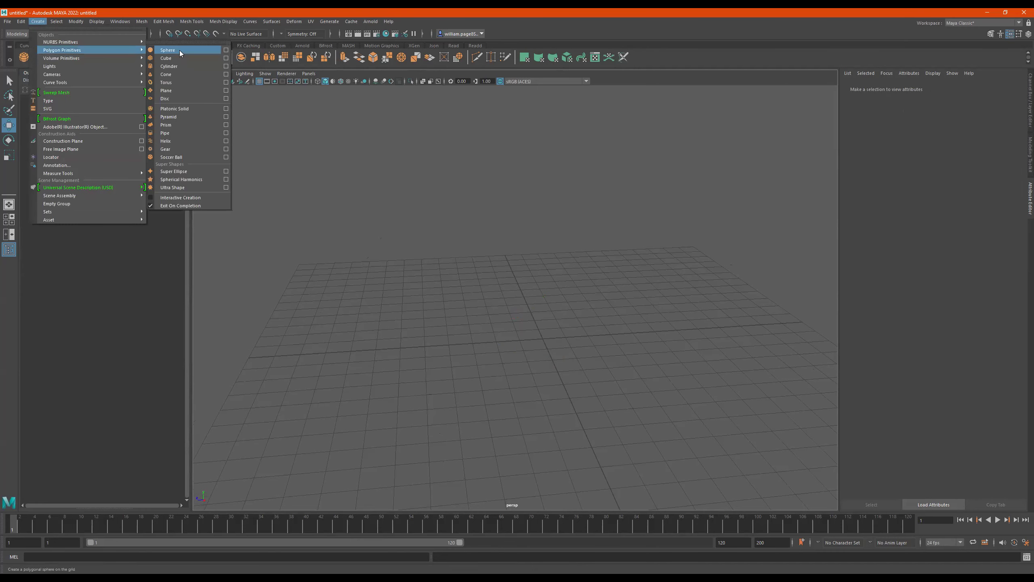
{"action": "left_click", "coordinate": [179, 50]}
{"action": "mouse_move", "coordinate": [597, 266]}
{"action": "left_mouse_down", "text": "alt"}
{"action": "mouse_move", "coordinate": [520, 232]}
{"action": "mouse_move", "coordinate": [610, 279]}
{"action": "left_mouse_up", "text": "alt"}
{"action": "left_click_drag", "start_coordinate": [572, 249], "coordinate": [641, 257], "text": "alt"}
{"action": "mouse_move", "coordinate": [556, 227]}
{"action": "left_mouse_down", "text": "alt"}
{"action": "mouse_move", "coordinate": [584, 190]}
{"action": "mouse_move", "coordinate": [557, 230]}
{"action": "mouse_move", "coordinate": [568, 223]}
{"action": "left_mouse_up", "text": "alt"}
{"action": "key", "text": "Delete"}
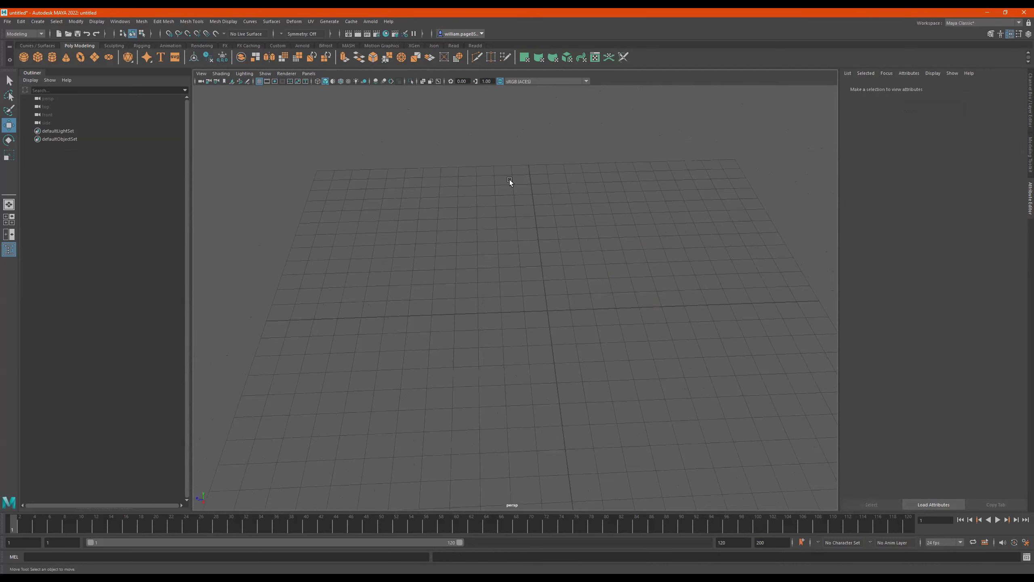
Step: Create a new polygon sphere at the origin through the hotbox
{"action": "left_click_drag", "start_coordinate": [504, 243], "coordinate": [502, 239], "text": "alt"}
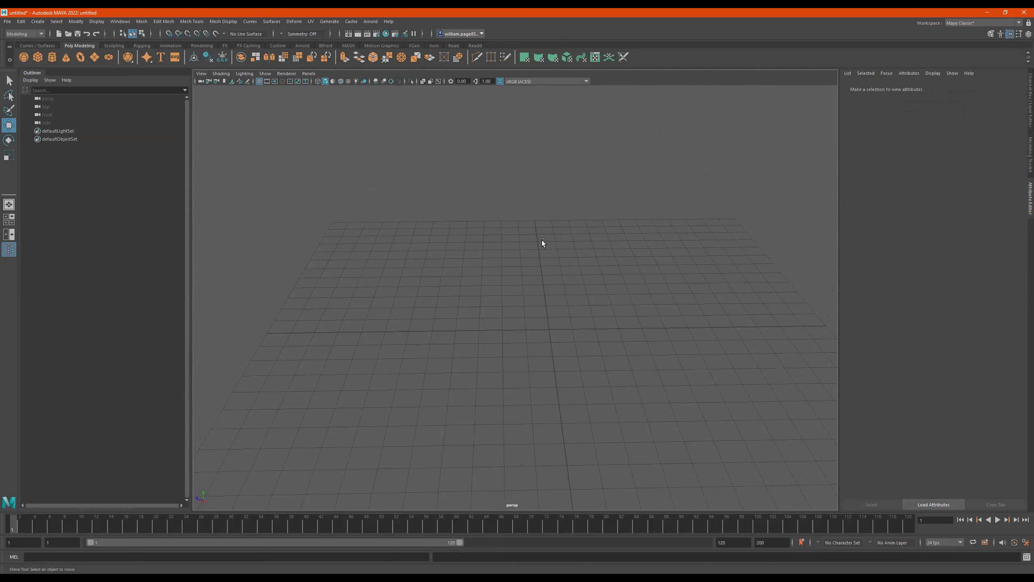
{"action": "left_click_drag", "start_coordinate": [562, 270], "coordinate": [535, 265], "text": "alt"}
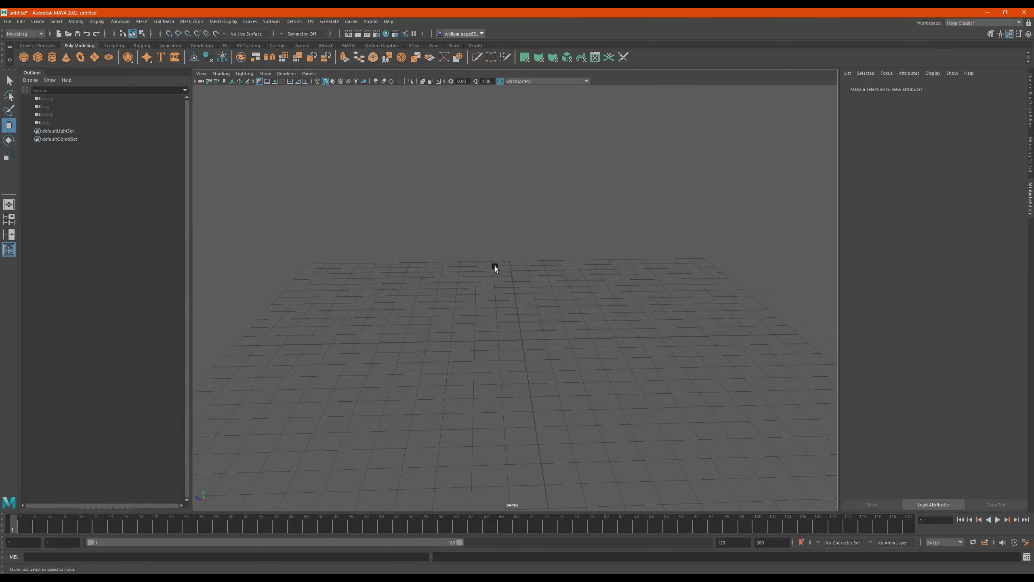
{"action": "key", "text": "space"}
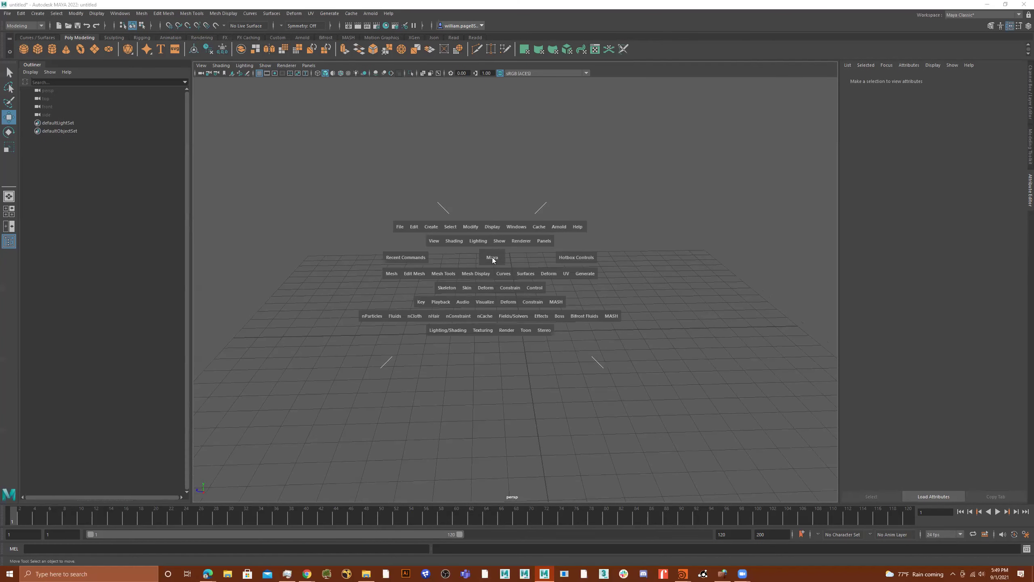
{"action": "left_click", "coordinate": [433, 227]}
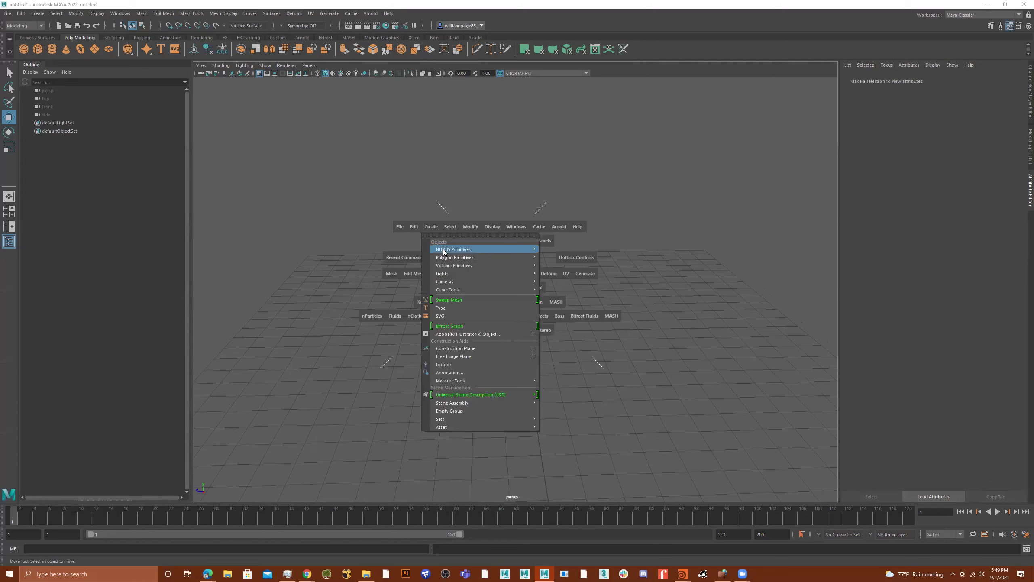
{"action": "mouse_move", "coordinate": [448, 257]}
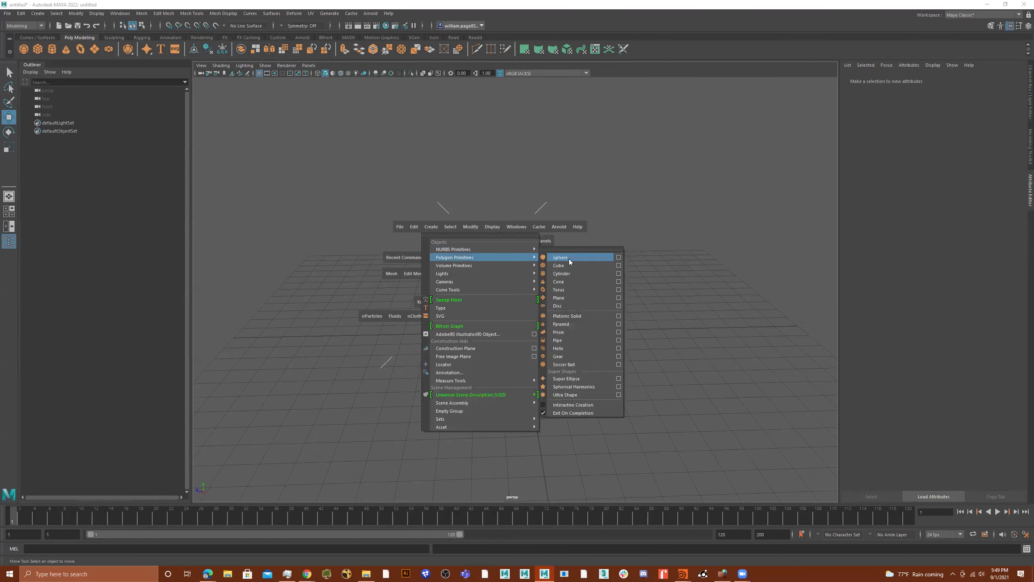
{"action": "left_click", "coordinate": [569, 258]}
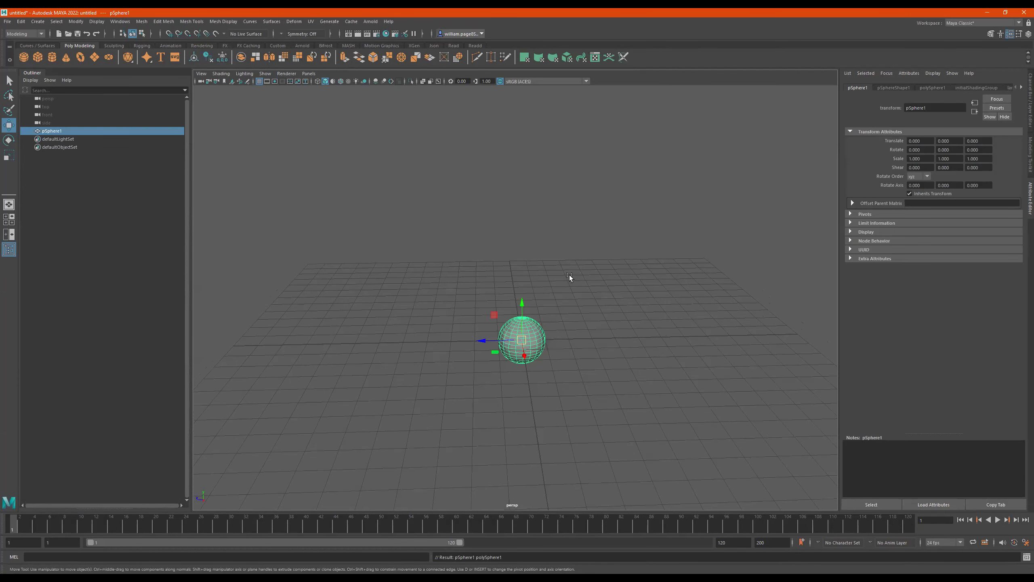
{"action": "mouse_move", "coordinate": [518, 282]}
{"action": "left_mouse_down", "text": "alt"}
{"action": "mouse_move", "coordinate": [531, 283]}
{"action": "mouse_move", "coordinate": [514, 283]}
{"action": "left_mouse_up", "text": "alt"}
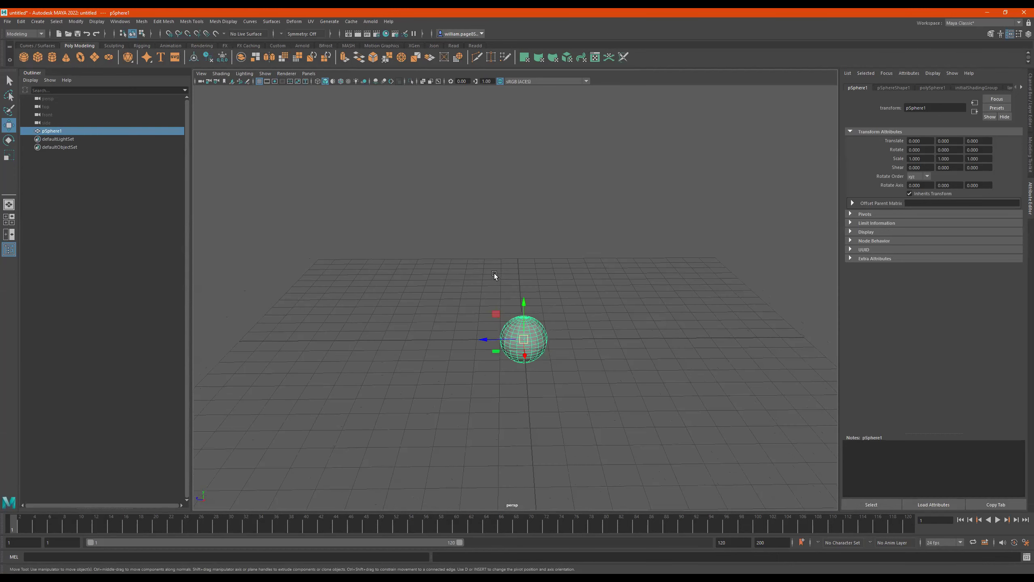
Step: Switch the menu set to Rigging and on to Animation
{"action": "key", "text": "space"}
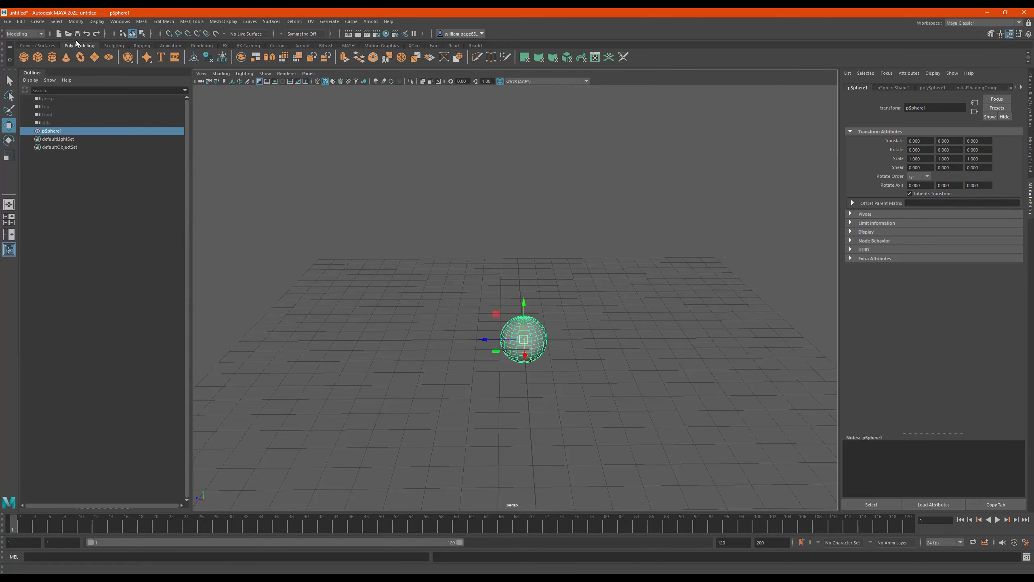
{"action": "left_click", "coordinate": [33, 34]}
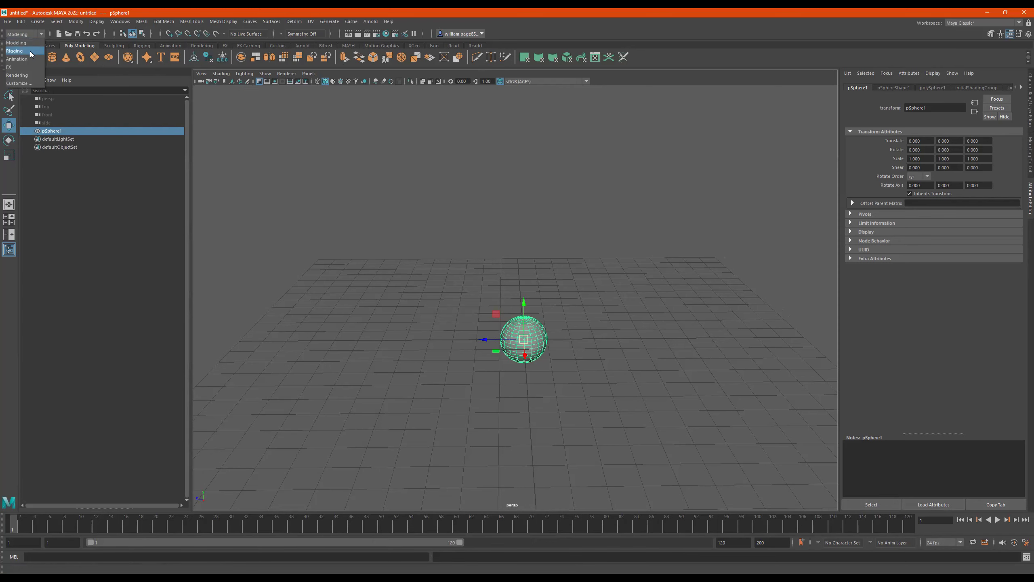
{"action": "left_click", "coordinate": [30, 51]}
{"action": "left_click", "coordinate": [27, 36]}
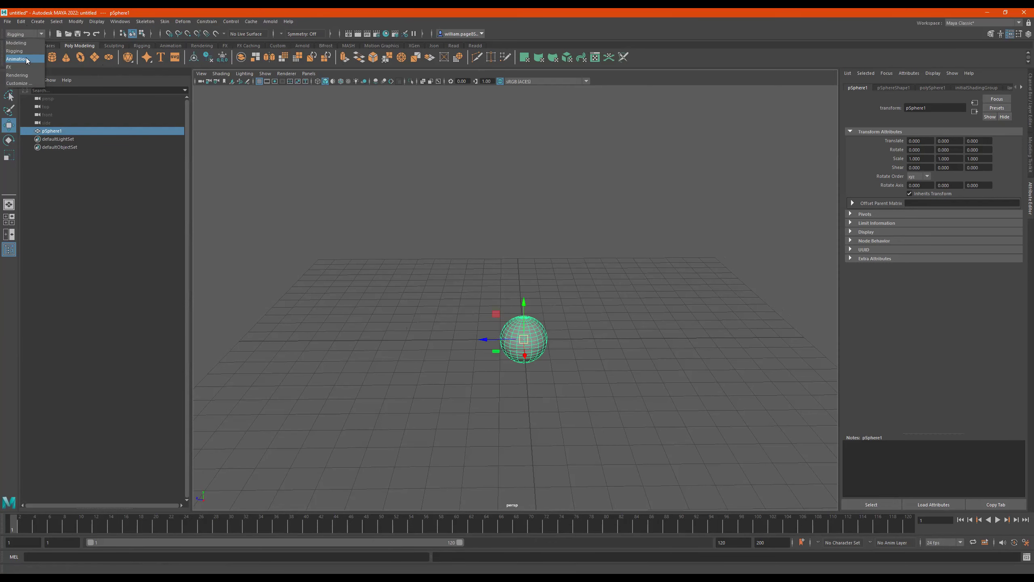
{"action": "left_click", "coordinate": [27, 59]}
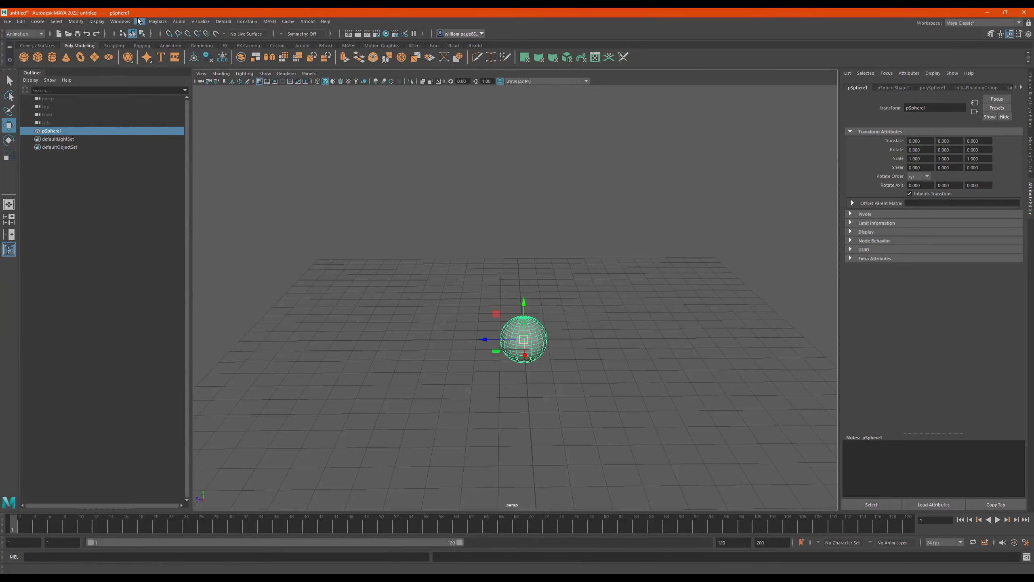
Step: Look through the Animation set's Deform commands, deselect the sphere and set the menu set back to Modeling
{"action": "left_click", "coordinate": [223, 21]}
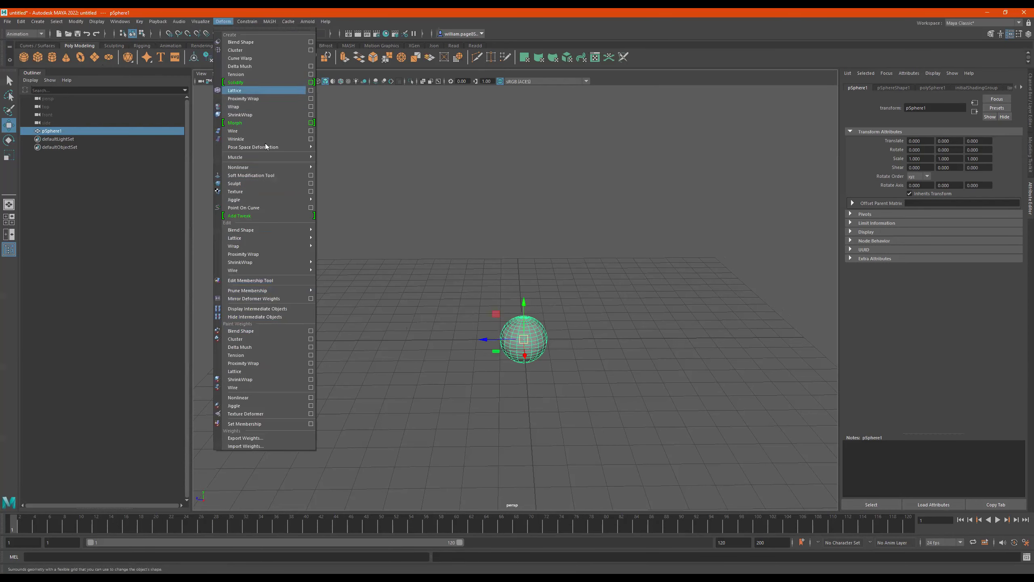
{"action": "left_click", "coordinate": [456, 158]}
{"action": "left_click", "coordinate": [24, 34]}
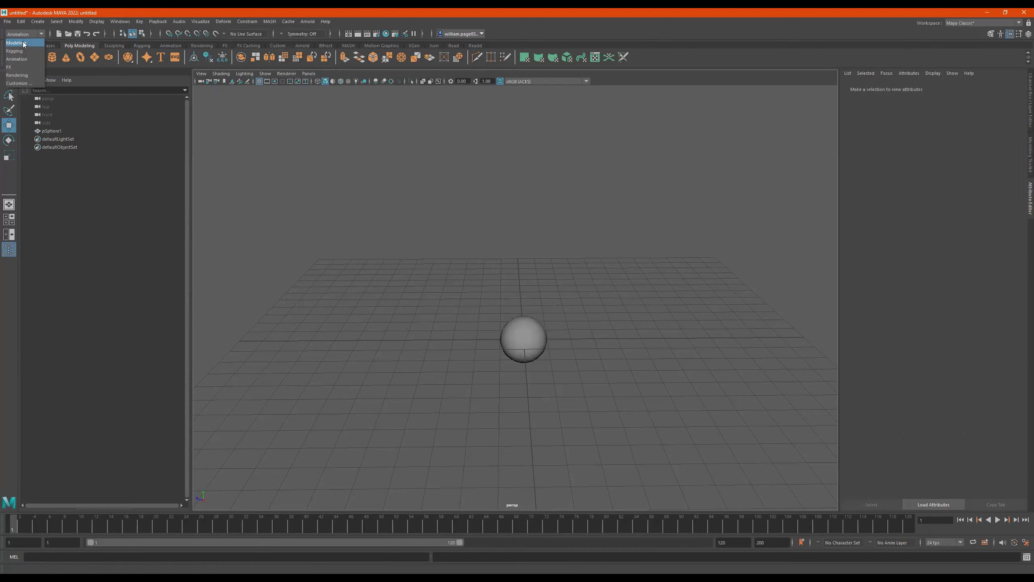
{"action": "left_click", "coordinate": [16, 43]}
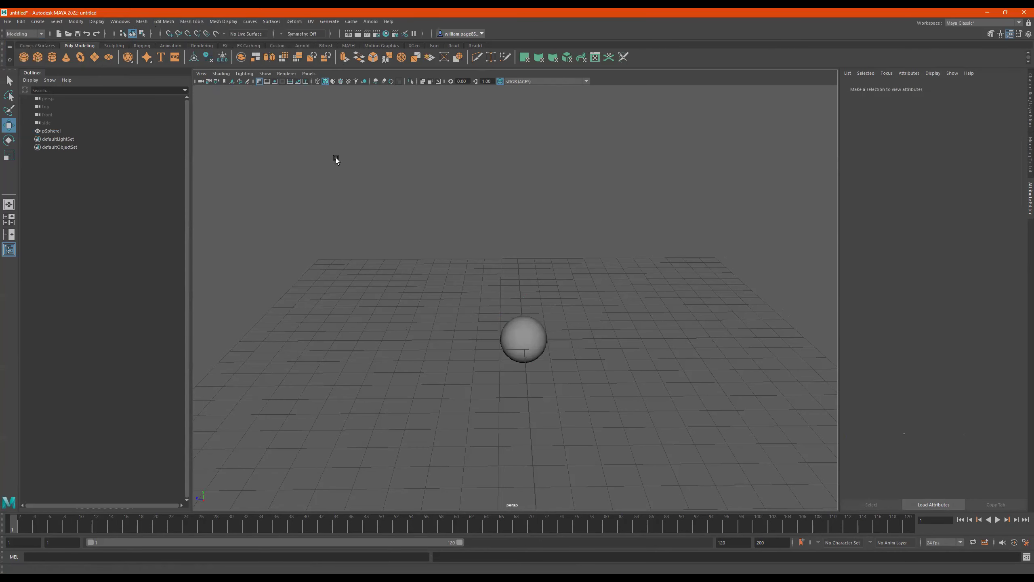
Step: Bring up the hotbox to view all command sets and change the menu set to Rigging
{"action": "key", "text": "space"}
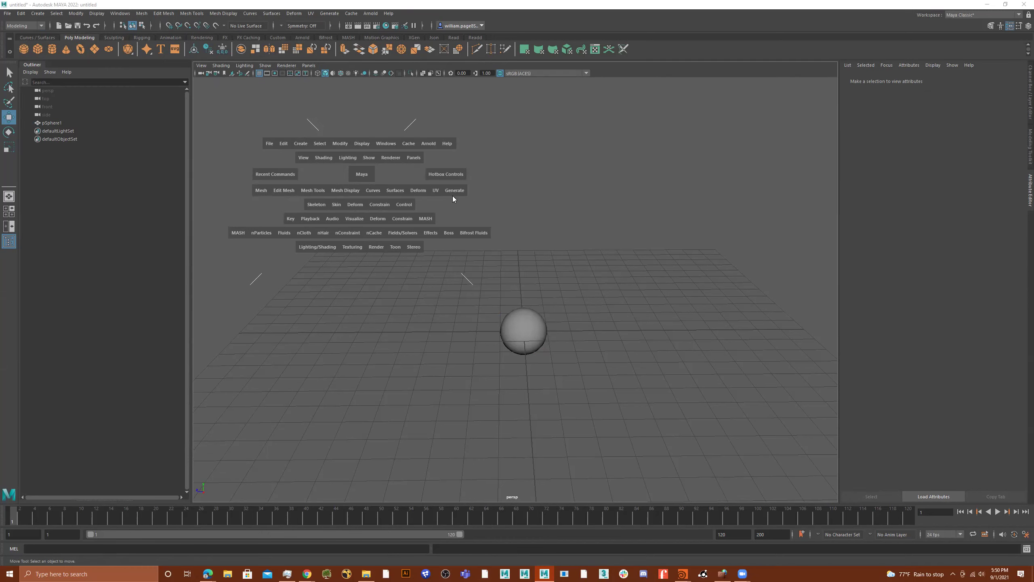
{"action": "left_click", "coordinate": [24, 25]}
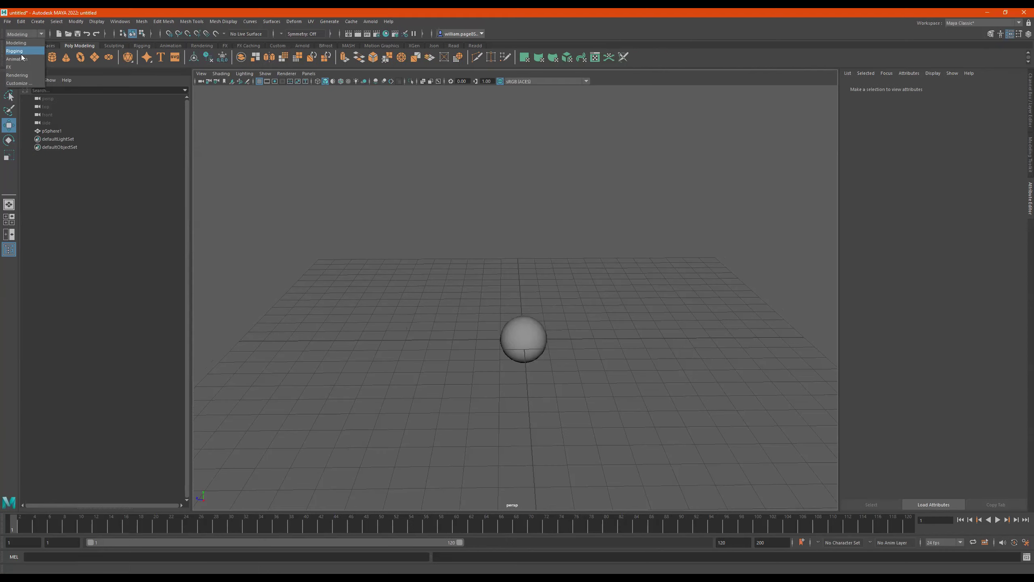
{"action": "left_click", "coordinate": [20, 53]}
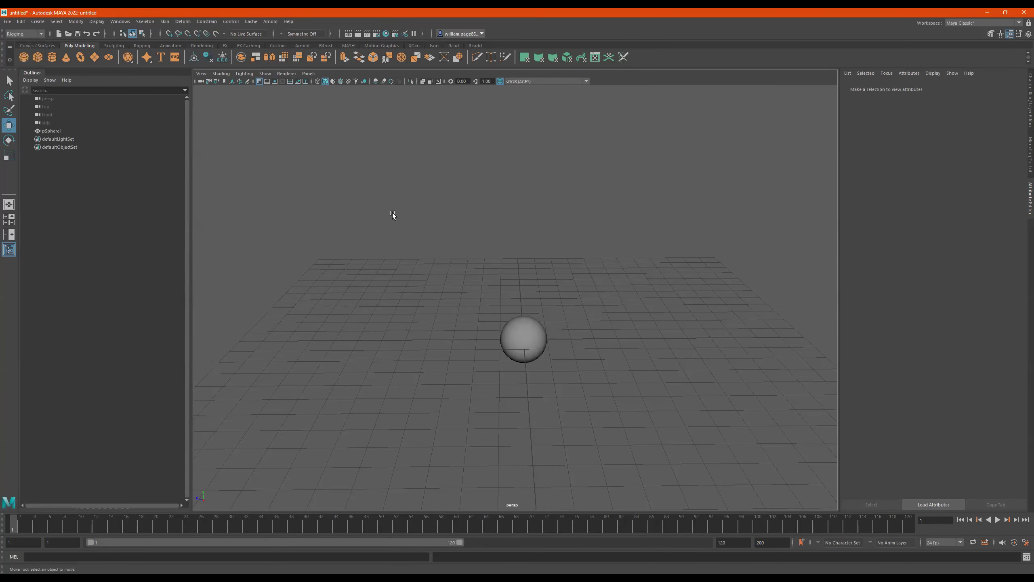
Step: Change the menu set to Rendering, check the hotbox, and set the menu set back to Modeling
{"action": "key", "text": "space"}
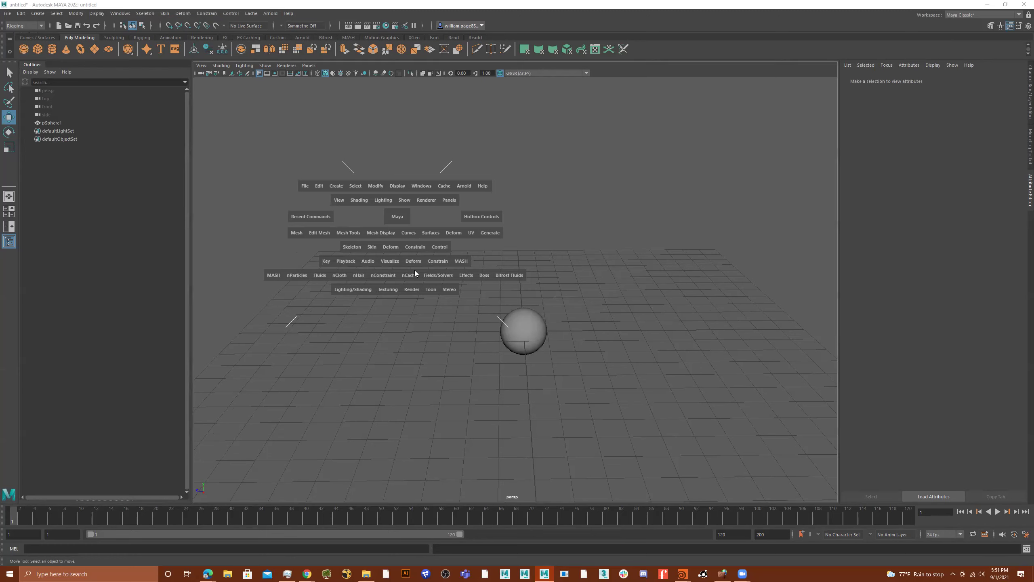
{"action": "left_click", "coordinate": [28, 25]}
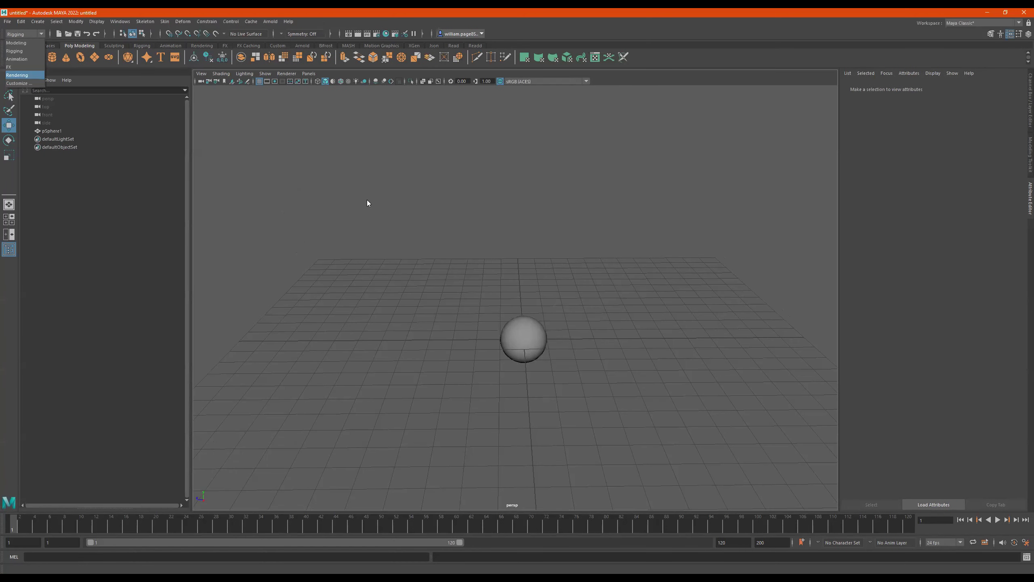
{"action": "key", "text": "space"}
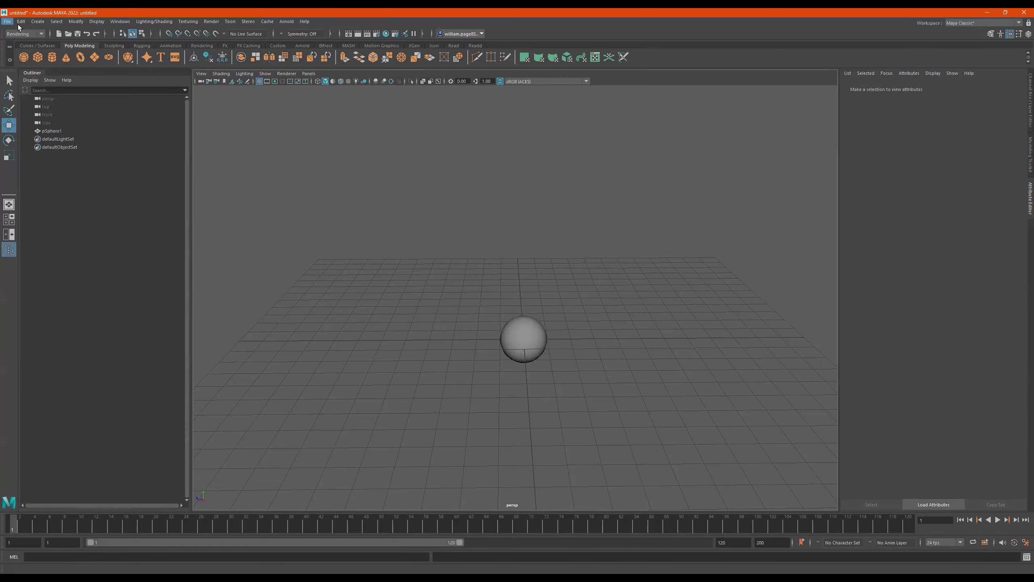
{"action": "left_click", "coordinate": [23, 25]}
Step: Delete the existing sphere and create a new polygon sphere at the origin
{"action": "left_click_drag", "start_coordinate": [506, 297], "coordinate": [440, 405], "text": "alt"}
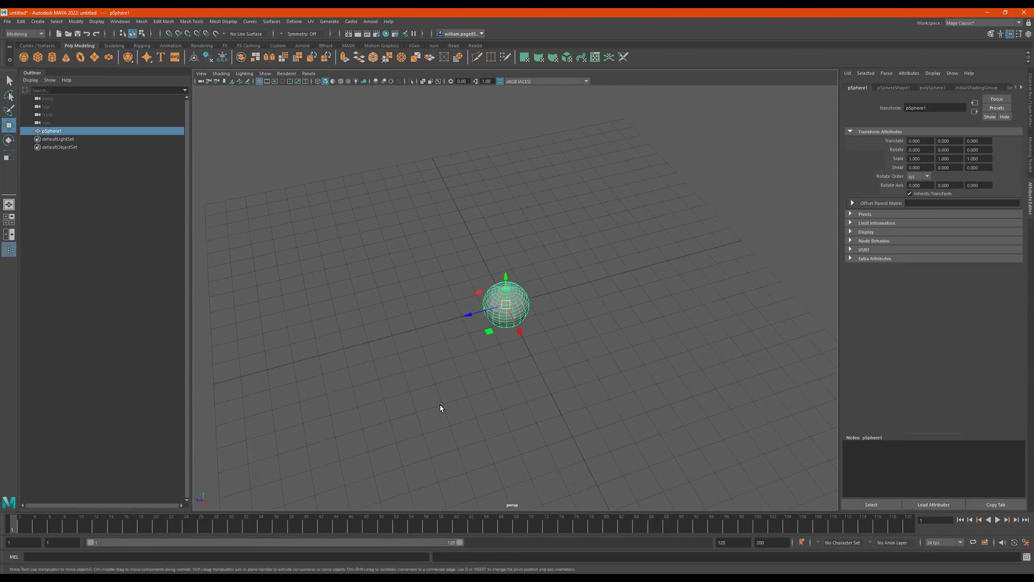
{"action": "key", "text": "Delete"}
{"action": "mouse_move", "coordinate": [544, 291]}
{"action": "left_mouse_down", "text": "alt"}
{"action": "mouse_move", "coordinate": [575, 298]}
{"action": "mouse_move", "coordinate": [559, 296]}
{"action": "left_mouse_up", "text": "alt"}
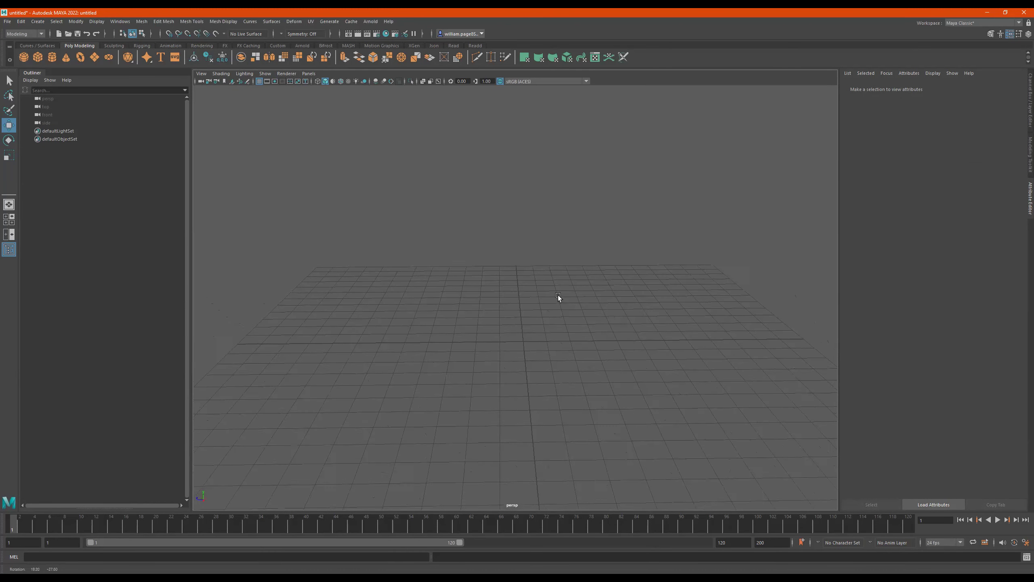
{"action": "left_click", "coordinate": [25, 54]}
Step: Move the sphere up about 1.67 units along the Y axis
{"action": "left_click_drag", "start_coordinate": [531, 317], "coordinate": [572, 318], "text": "alt"}
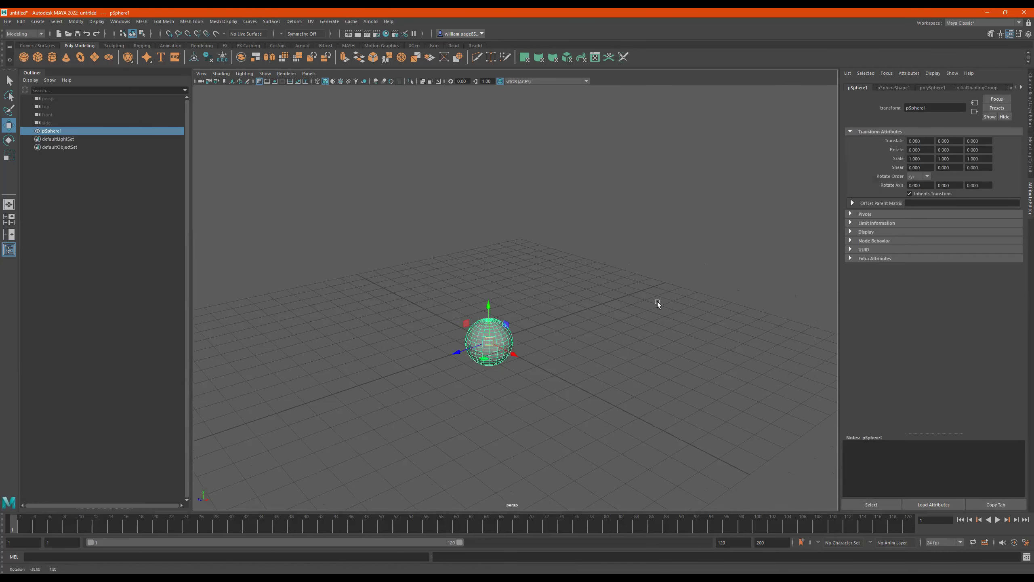
{"action": "scroll", "coordinate": [556, 335], "scroll_direction": "up", "scroll_amount": 4}
{"action": "right_click_drag", "start_coordinate": [483, 315], "coordinate": [655, 302], "text": "alt"}
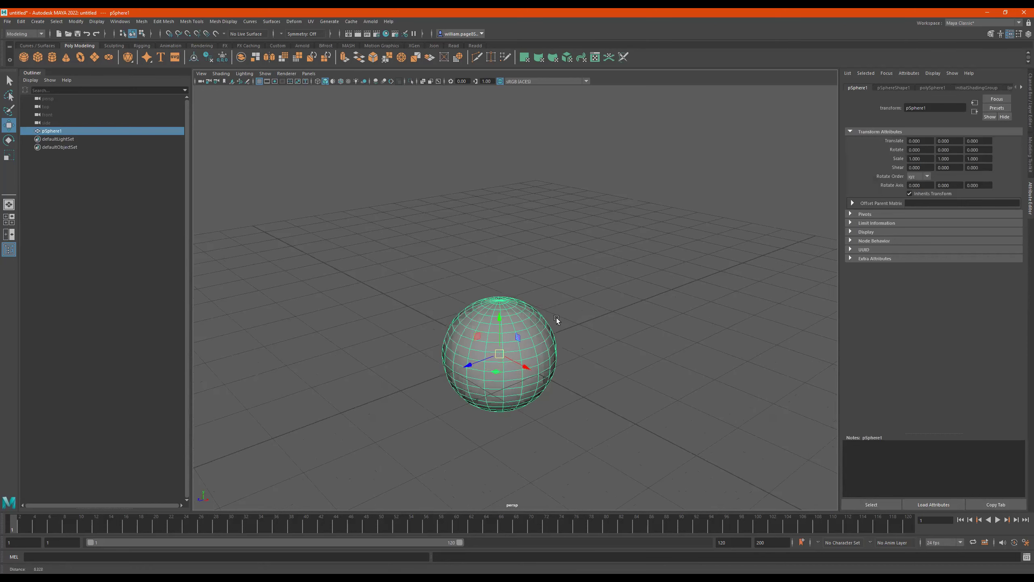
{"action": "left_click_drag", "start_coordinate": [556, 318], "coordinate": [554, 339], "text": "alt"}
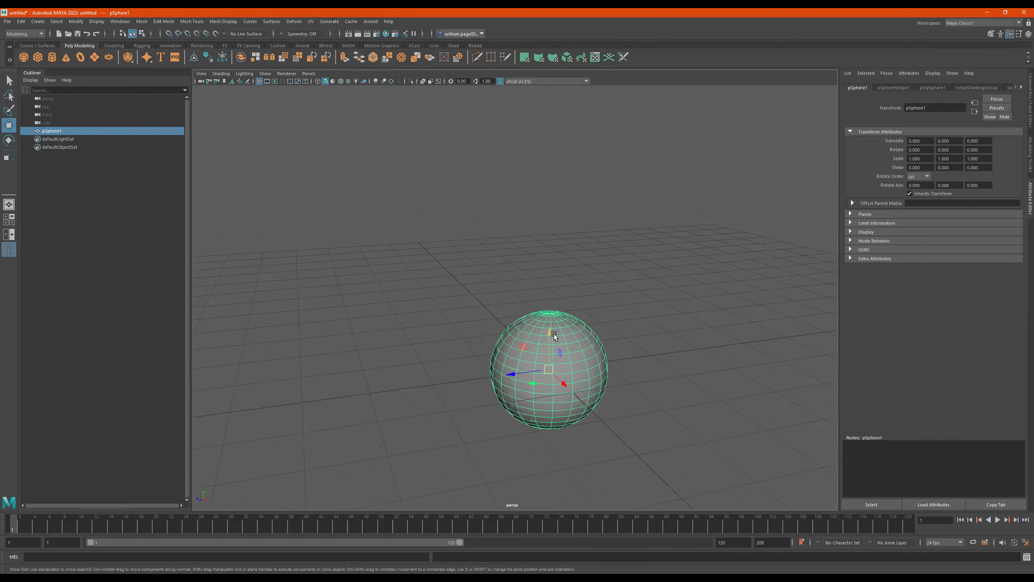
{"action": "left_click_drag", "start_coordinate": [566, 338], "coordinate": [509, 217]}
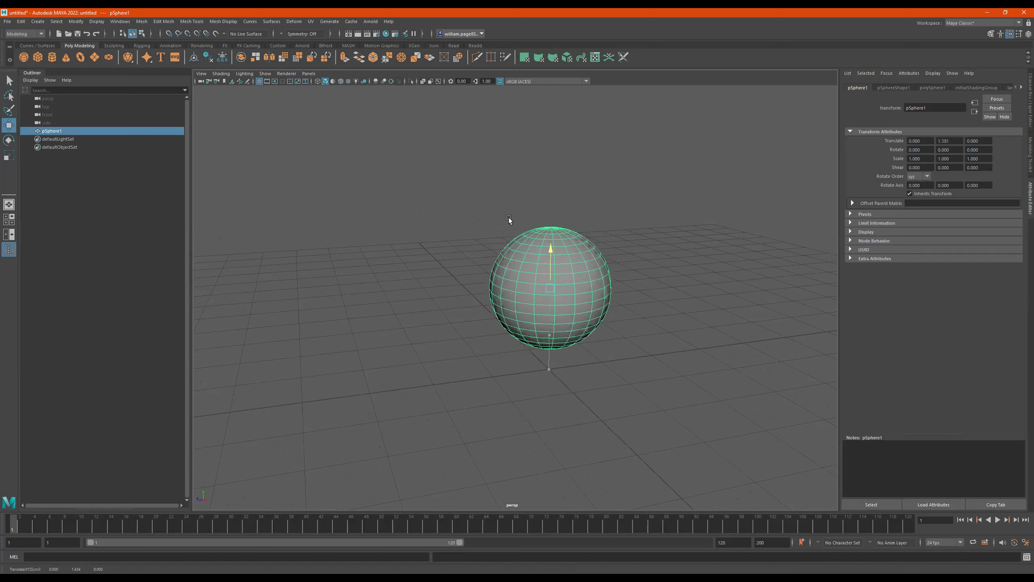
Step: Activate the Rotate tool, set the sphere's X rotation to 90, and undo the rotation
{"action": "key", "text": "e"}
{"action": "mouse_move", "coordinate": [544, 270]}
{"action": "left_mouse_down", "text": "alt"}
{"action": "mouse_move", "coordinate": [565, 282]}
{"action": "mouse_move", "coordinate": [510, 289]}
{"action": "mouse_move", "coordinate": [534, 276]}
{"action": "mouse_move", "coordinate": [509, 276]}
{"action": "mouse_move", "coordinate": [489, 301]}
{"action": "mouse_move", "coordinate": [522, 263]}
{"action": "mouse_move", "coordinate": [571, 257]}
{"action": "mouse_move", "coordinate": [629, 280]}
{"action": "mouse_move", "coordinate": [529, 271]}
{"action": "mouse_move", "coordinate": [484, 292]}
{"action": "mouse_move", "coordinate": [527, 266]}
{"action": "mouse_move", "coordinate": [563, 261]}
{"action": "left_mouse_up", "text": "alt"}
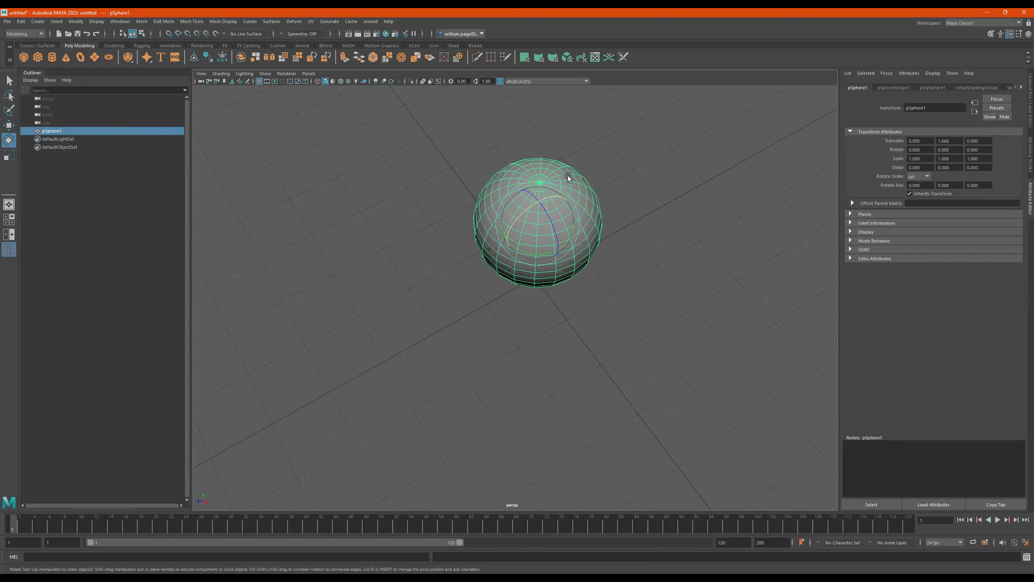
{"action": "left_click", "coordinate": [926, 151]}
{"action": "type", "text": "90"}
{"action": "key", "text": "Return"}
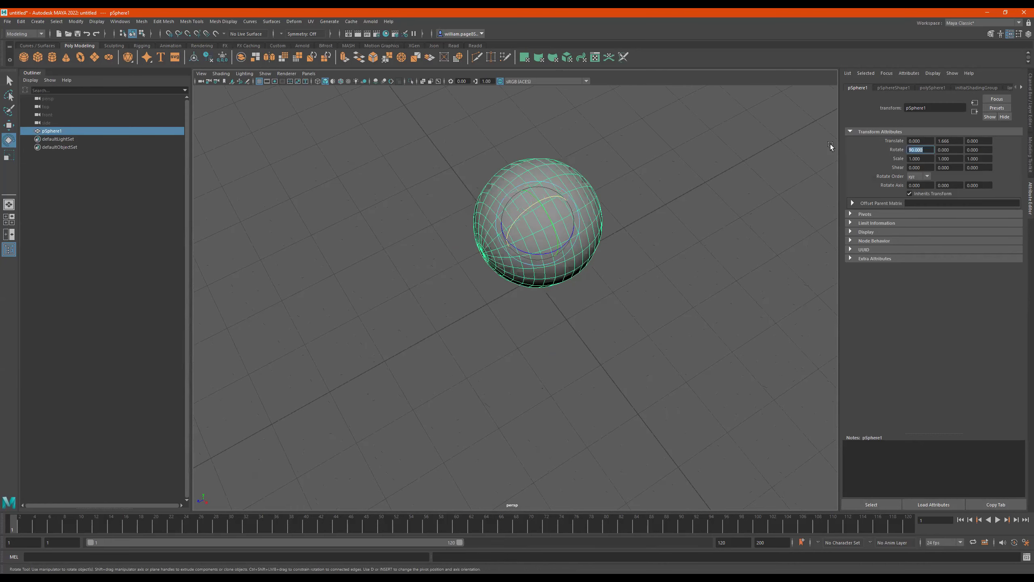
{"action": "mouse_move", "coordinate": [592, 241]}
{"action": "left_mouse_down", "text": "alt"}
{"action": "mouse_move", "coordinate": [588, 212]}
{"action": "mouse_move", "coordinate": [535, 231]}
{"action": "mouse_move", "coordinate": [601, 236]}
{"action": "left_mouse_up", "text": "alt"}
{"action": "key", "text": "ctrl+z"}
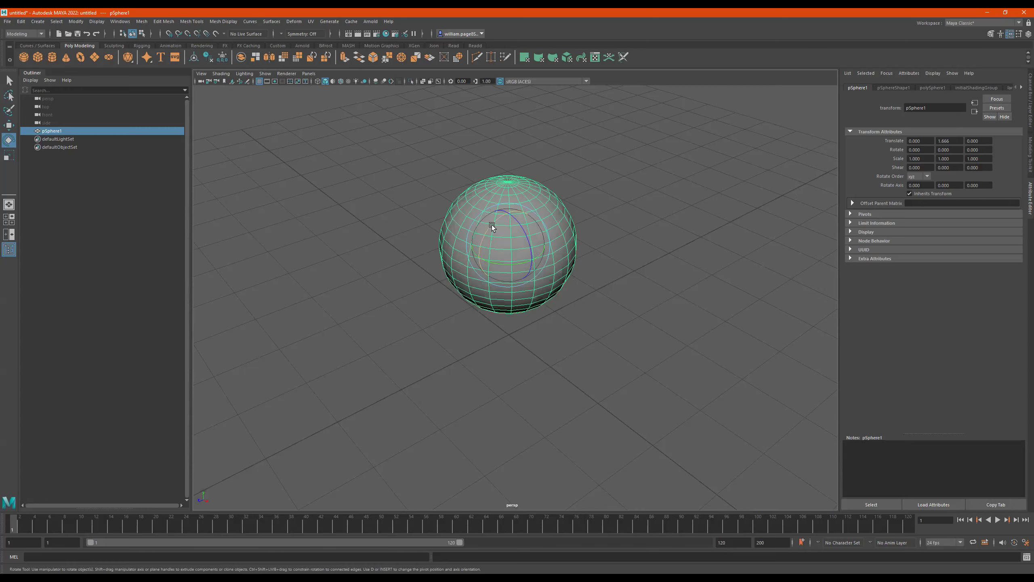
Step: Try rotating the sphere freely with the rotation manipulator and undo the rotations
{"action": "mouse_move", "coordinate": [489, 226]}
{"action": "left_mouse_down"}
{"action": "mouse_move", "coordinate": [457, 257]}
{"action": "mouse_move", "coordinate": [450, 299]}
{"action": "mouse_move", "coordinate": [448, 265]}
{"action": "mouse_move", "coordinate": [448, 293]}
{"action": "mouse_move", "coordinate": [460, 244]}
{"action": "mouse_move", "coordinate": [510, 191]}
{"action": "mouse_move", "coordinate": [445, 269]}
{"action": "mouse_move", "coordinate": [493, 214]}
{"action": "mouse_move", "coordinate": [486, 220]}
{"action": "left_mouse_up"}
{"action": "middle_click_drag", "start_coordinate": [609, 259], "coordinate": [540, 260], "text": "alt"}
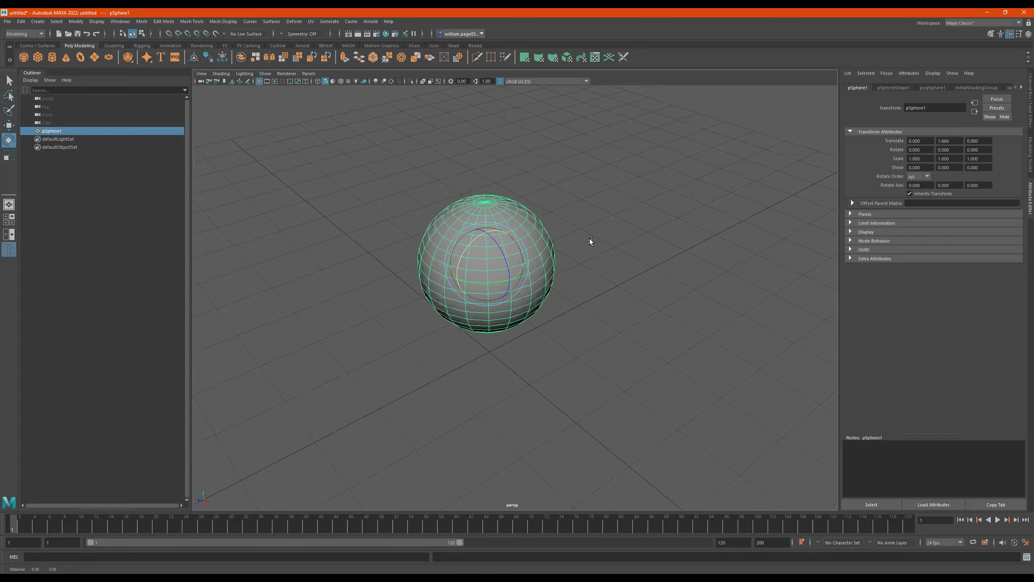
{"action": "left_click_drag", "start_coordinate": [590, 239], "coordinate": [576, 254], "text": "alt"}
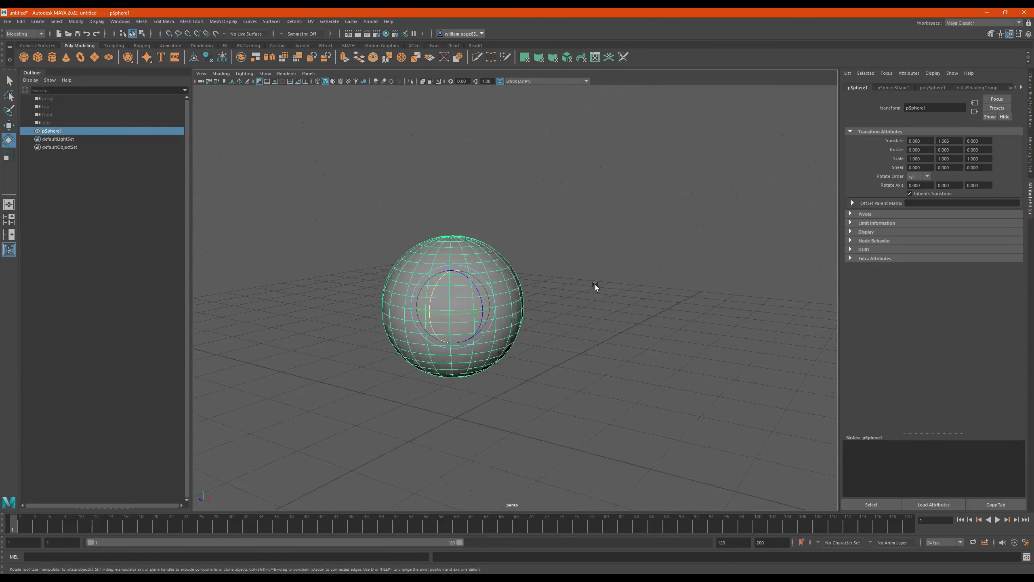
{"action": "left_click_drag", "start_coordinate": [593, 275], "coordinate": [401, 261], "text": "alt"}
{"action": "left_click_drag", "start_coordinate": [478, 259], "coordinate": [446, 296], "text": "alt"}
{"action": "left_click_drag", "start_coordinate": [431, 226], "coordinate": [510, 213]}
{"action": "key", "text": "ctrl+z"}
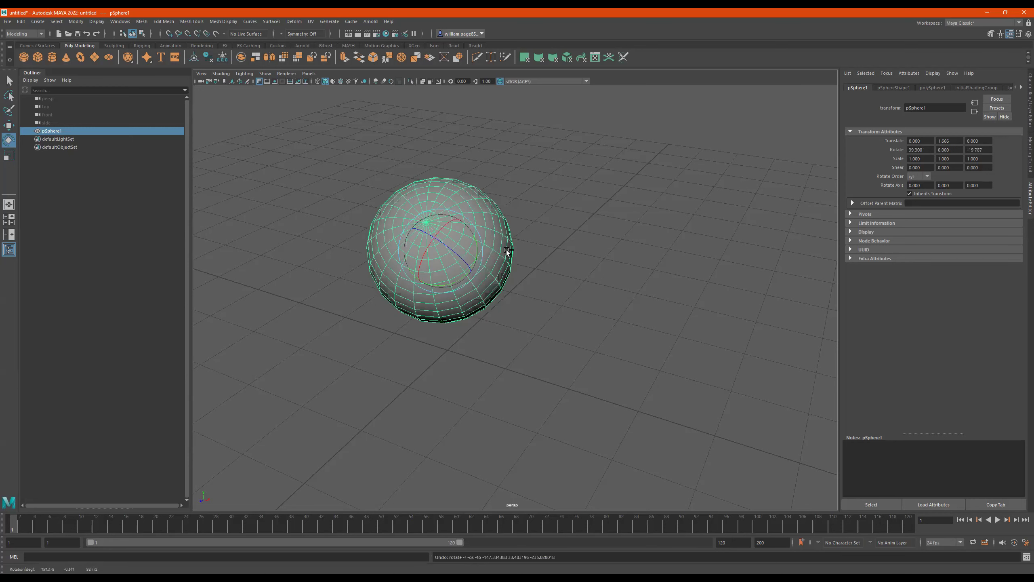
{"action": "key", "text": "ctrl+z"}
{"action": "key", "text": "ctrl+z"}
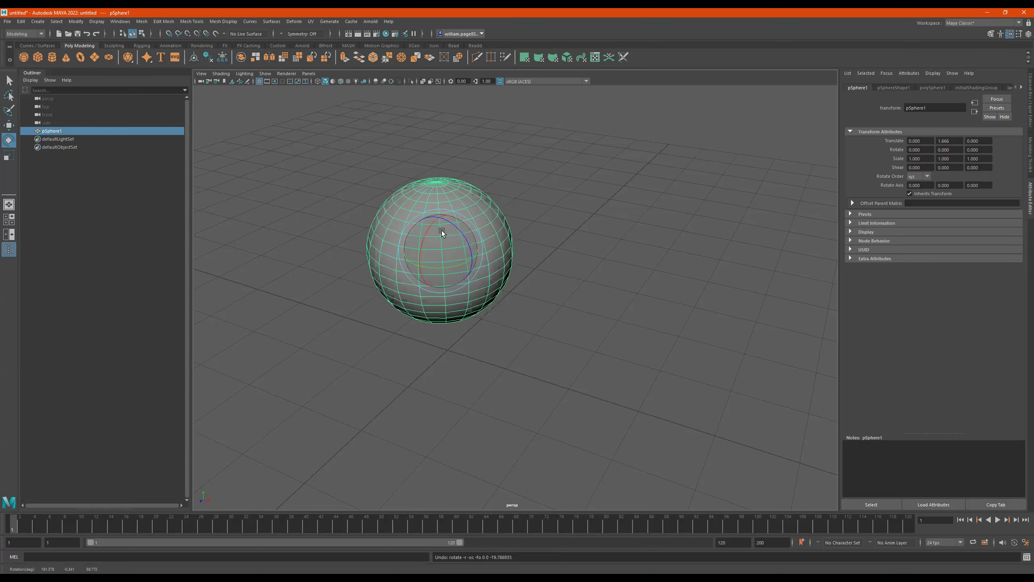
Step: Rotate the sphere slightly about its X axis only and undo that rotation
{"action": "mouse_move", "coordinate": [427, 226]}
{"action": "left_mouse_down"}
{"action": "mouse_move", "coordinate": [444, 212]}
{"action": "mouse_move", "coordinate": [418, 253]}
{"action": "mouse_move", "coordinate": [447, 215]}
{"action": "mouse_move", "coordinate": [428, 252]}
{"action": "mouse_move", "coordinate": [432, 237]}
{"action": "left_mouse_up"}
{"action": "key", "text": "ctrl+z"}
{"action": "key", "text": "ctrl+z"}
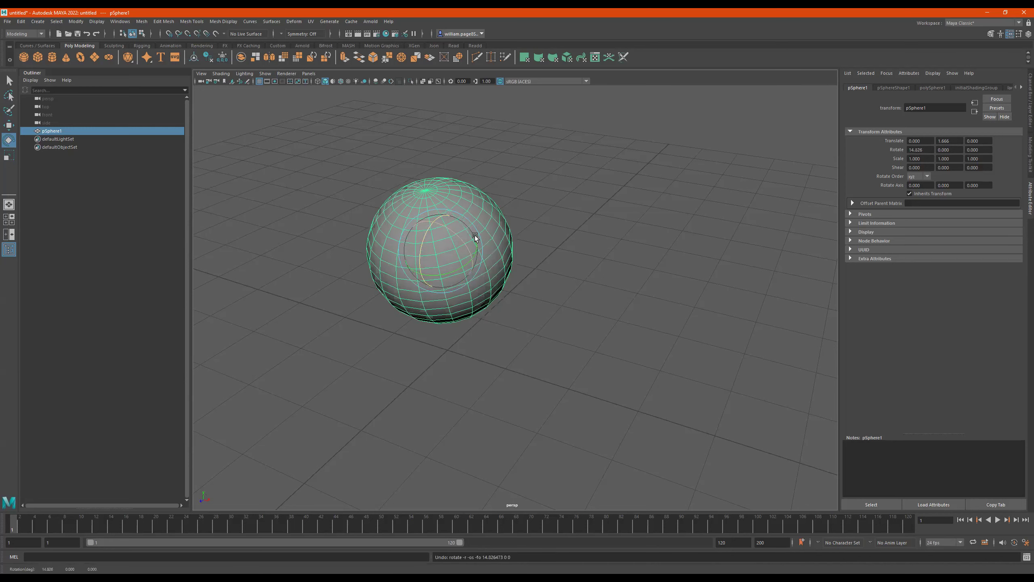
{"action": "left_click_drag", "start_coordinate": [593, 245], "coordinate": [577, 253], "text": "alt"}
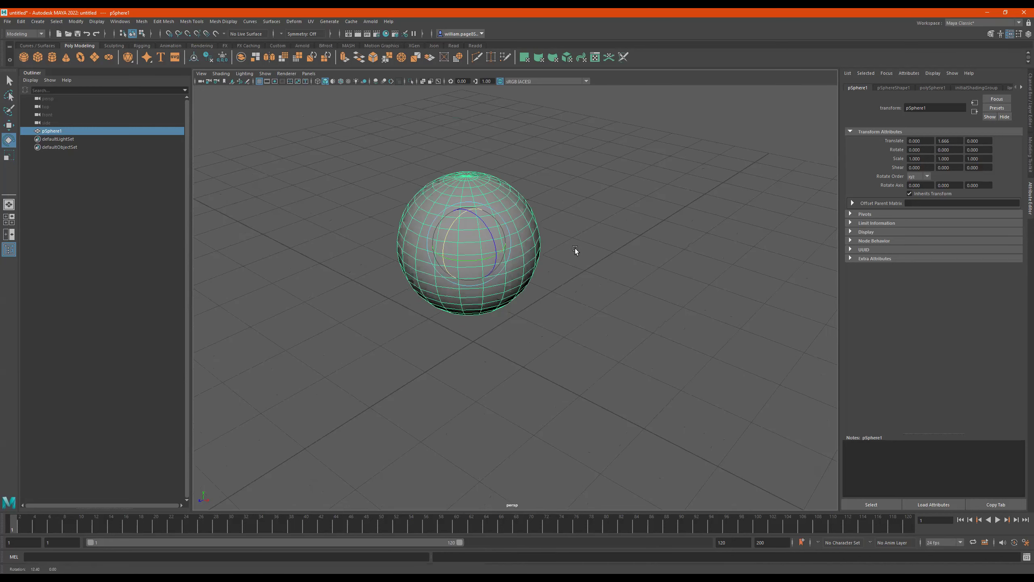
Step: Scale the sphere uniformly to about 0.93, try stretching it along X, and undo the stretches
{"action": "key", "text": "r"}
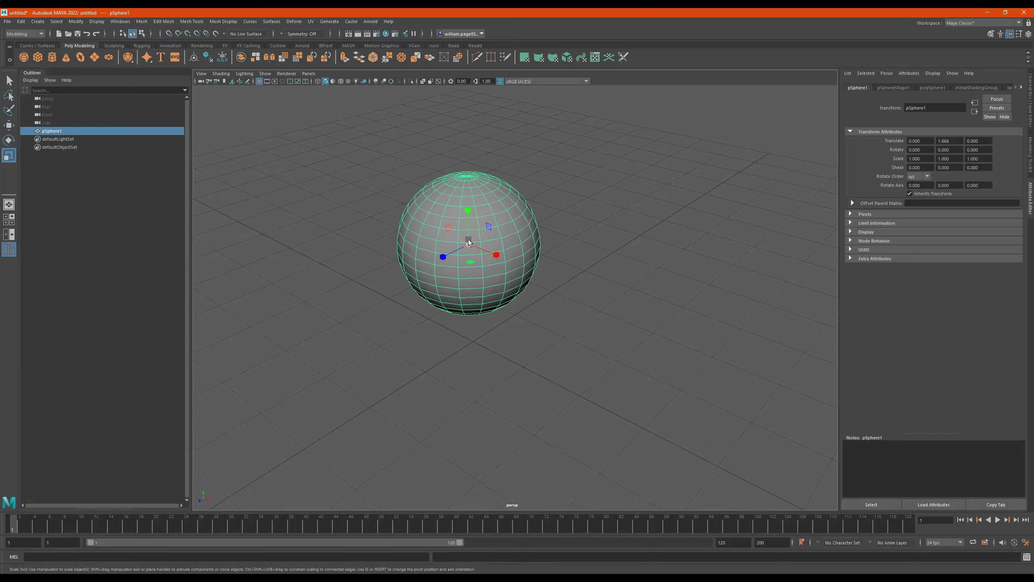
{"action": "left_click_drag", "start_coordinate": [470, 243], "coordinate": [558, 291]}
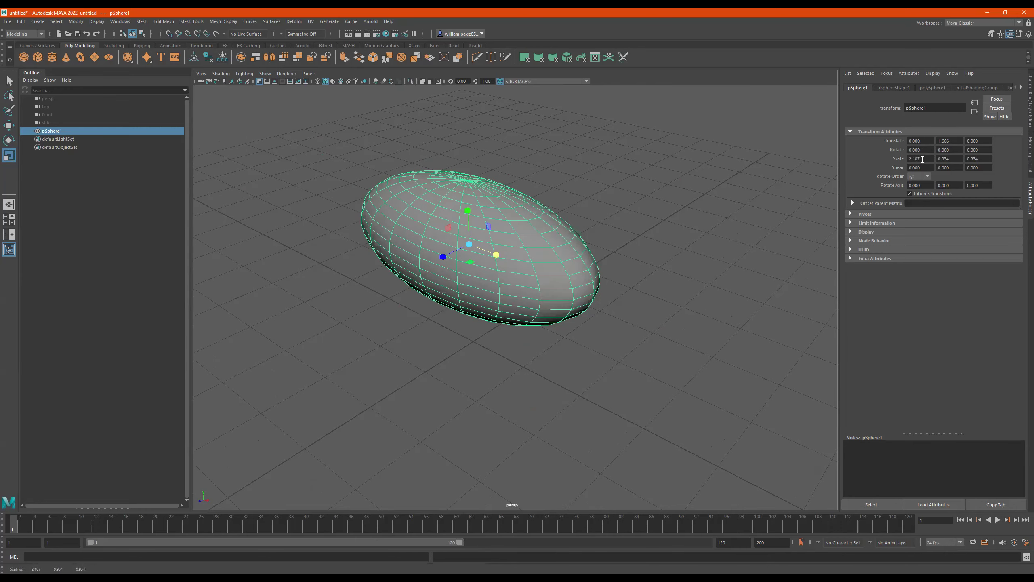
{"action": "left_click_drag", "start_coordinate": [498, 254], "coordinate": [413, 221]}
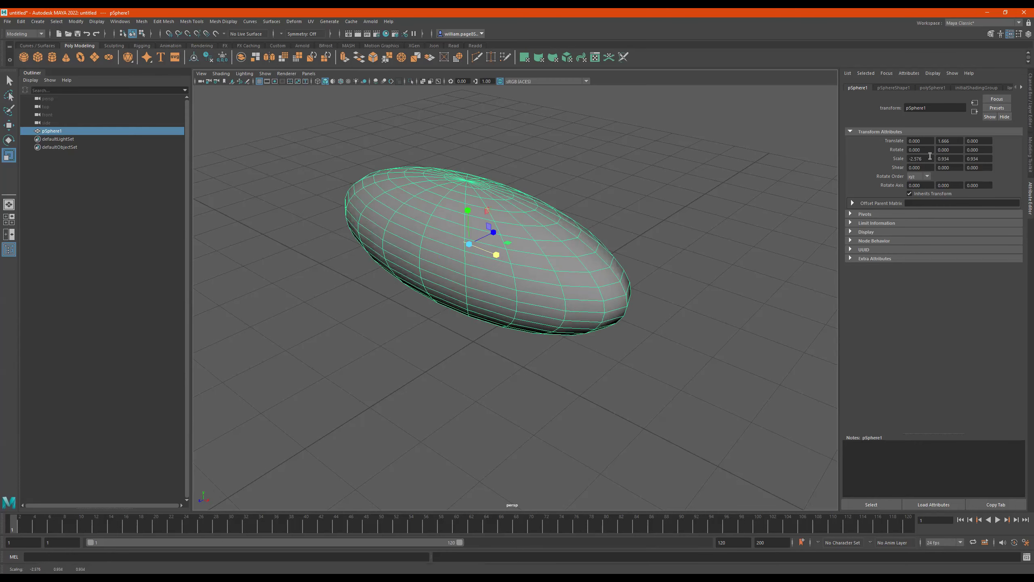
{"action": "key", "text": "ctrl+z"}
{"action": "key", "text": "ctrl+z"}
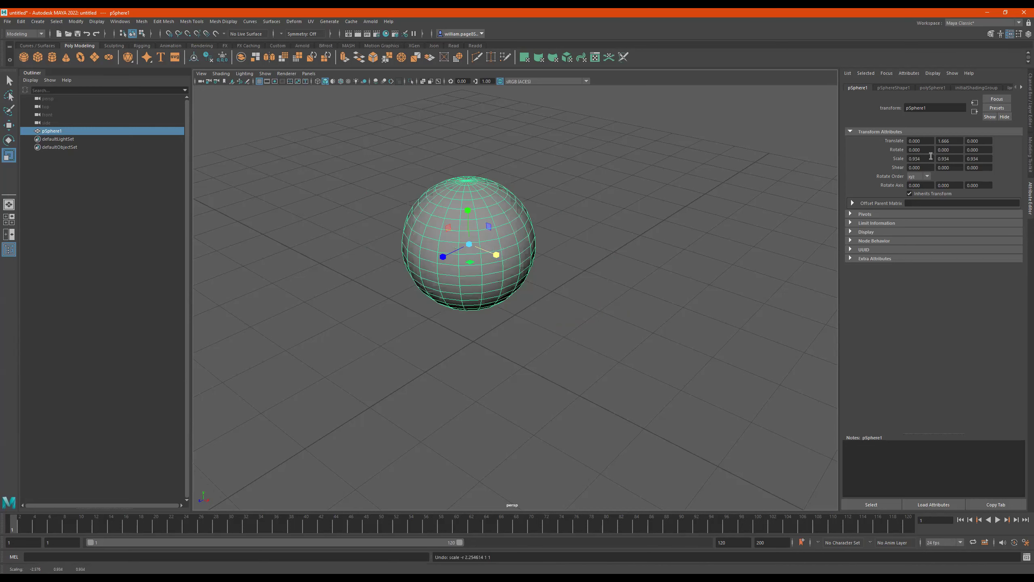
Step: Try scaling the sphere along single axes, including a negative X scale of about -1.3, and undo the changes
{"action": "left_click_drag", "start_coordinate": [574, 247], "coordinate": [577, 233], "text": "alt"}
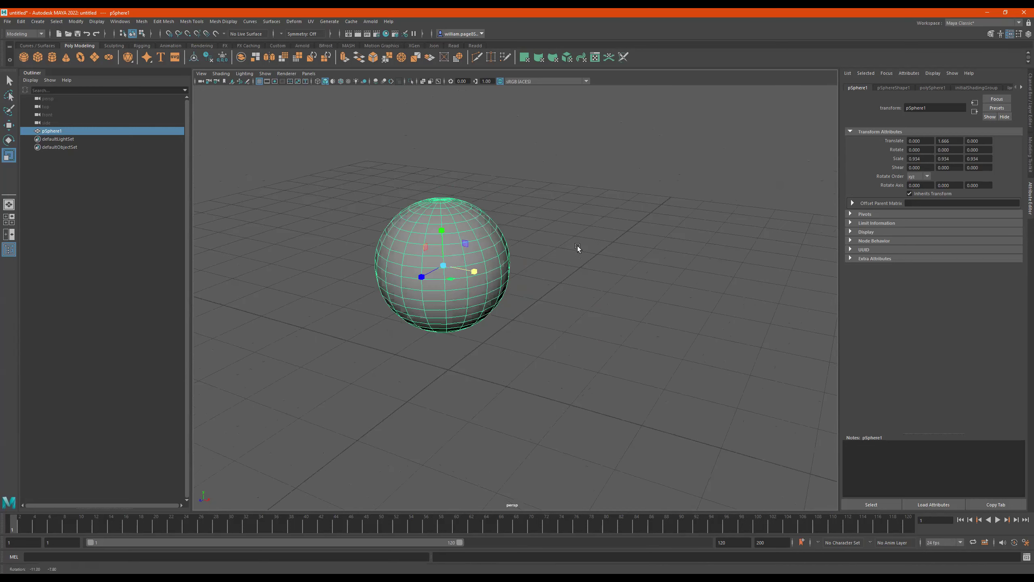
{"action": "left_click_drag", "start_coordinate": [483, 243], "coordinate": [387, 204]}
{"action": "left_click_drag", "start_coordinate": [532, 269], "coordinate": [552, 249]}
{"action": "key", "text": "ctrl+z"}
{"action": "left_click_drag", "start_coordinate": [617, 303], "coordinate": [607, 301], "text": "alt"}
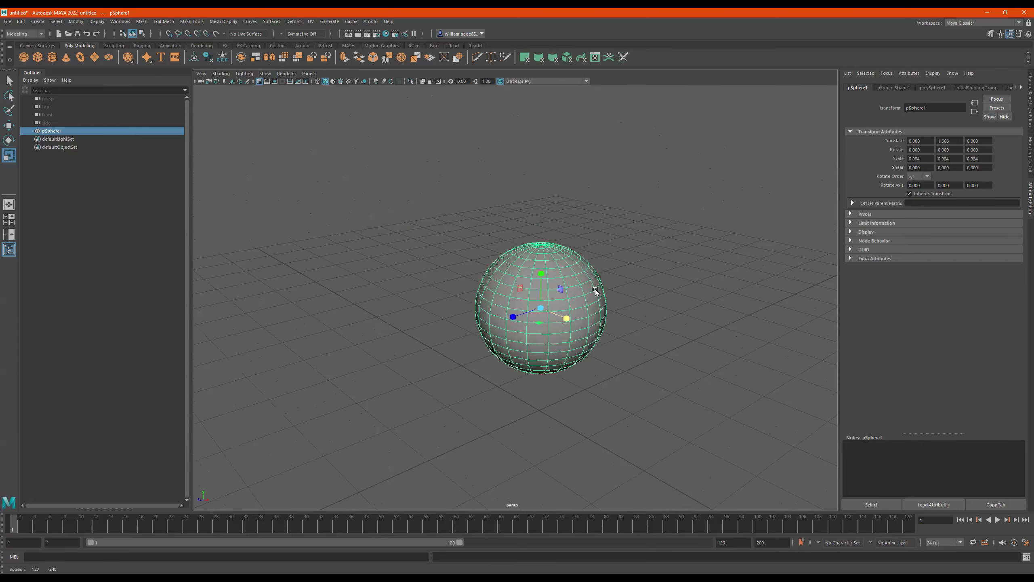
{"action": "left_click_drag", "start_coordinate": [582, 259], "coordinate": [488, 251], "text": "alt"}
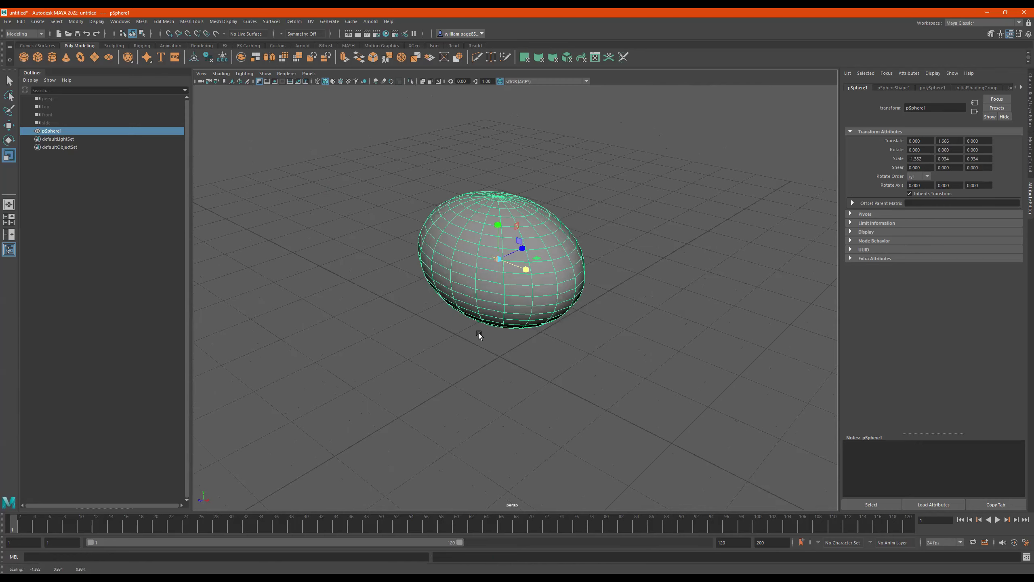
{"action": "key", "text": "ctrl+z"}
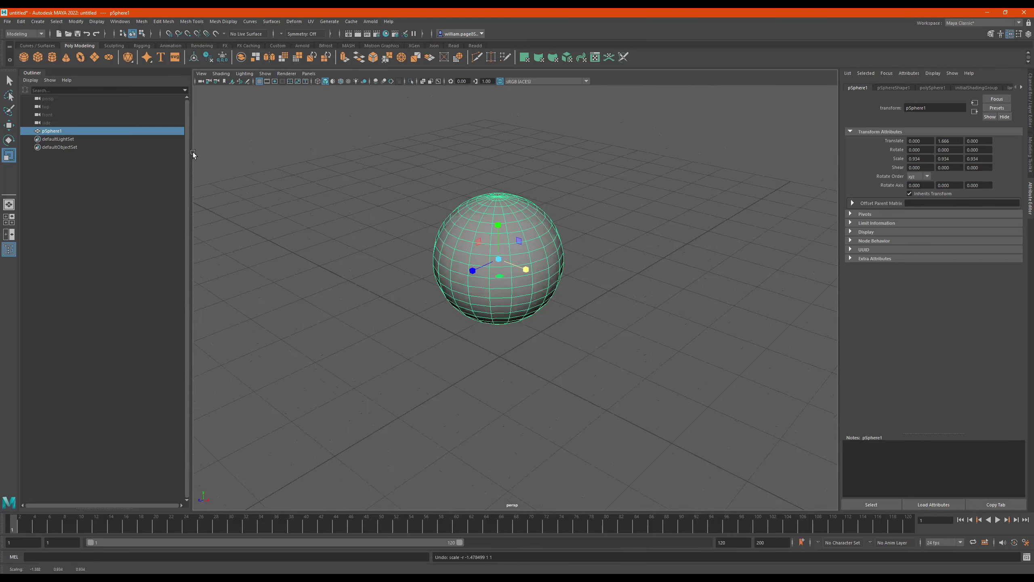
Step: Switch through the Move, Rotate and Scale tools and look at the Scale tool's settings
{"action": "double_click", "coordinate": [9, 156]}
{"action": "left_click", "coordinate": [282, 83]}
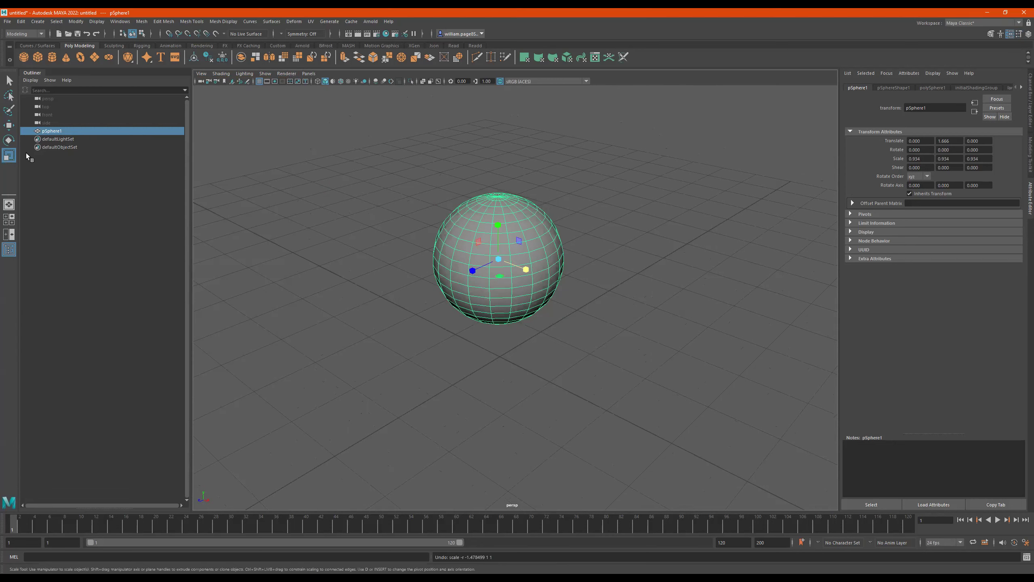
{"action": "left_click", "coordinate": [9, 126]}
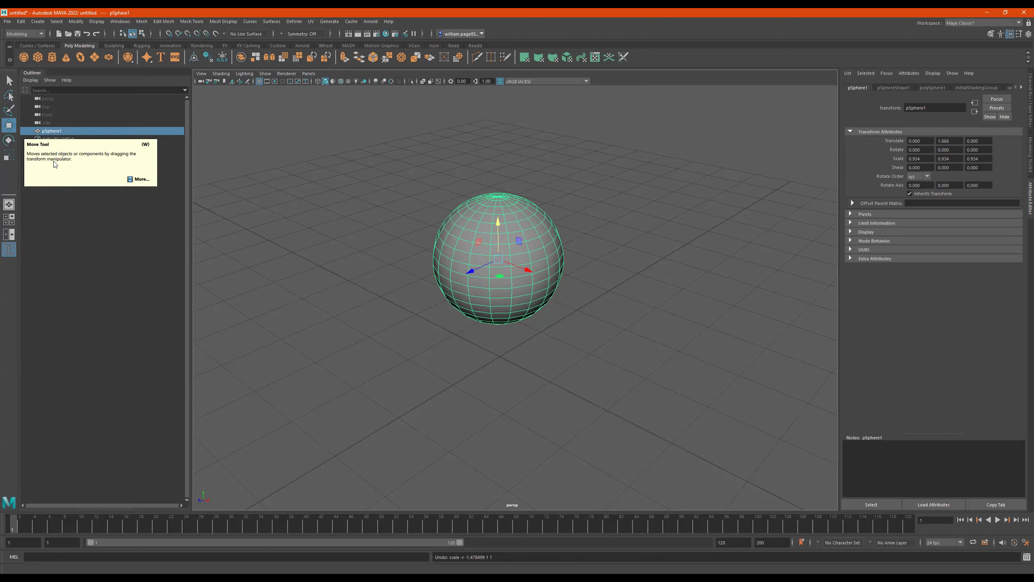
{"action": "left_click", "coordinate": [9, 141]}
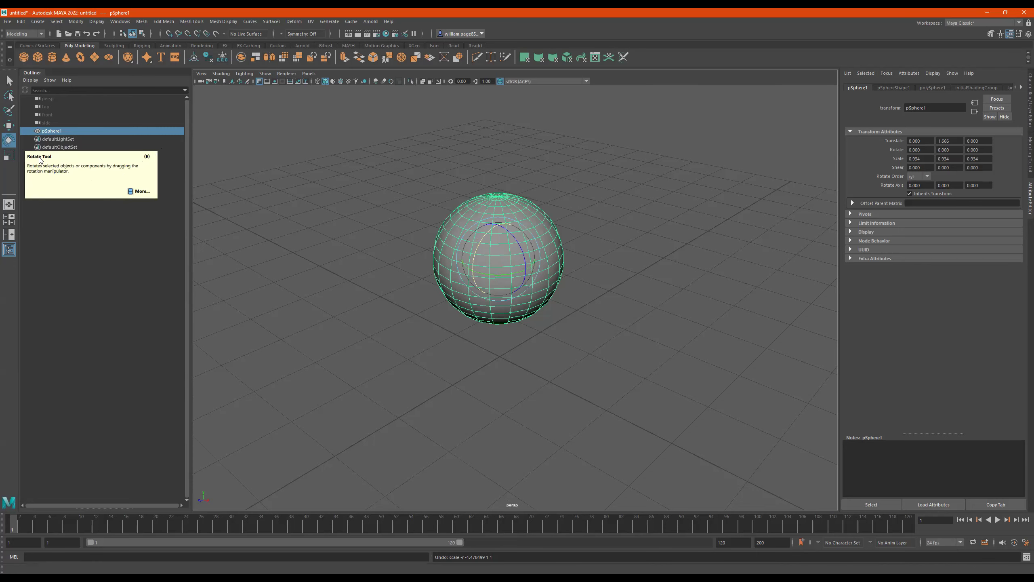
{"action": "left_click", "coordinate": [11, 157]}
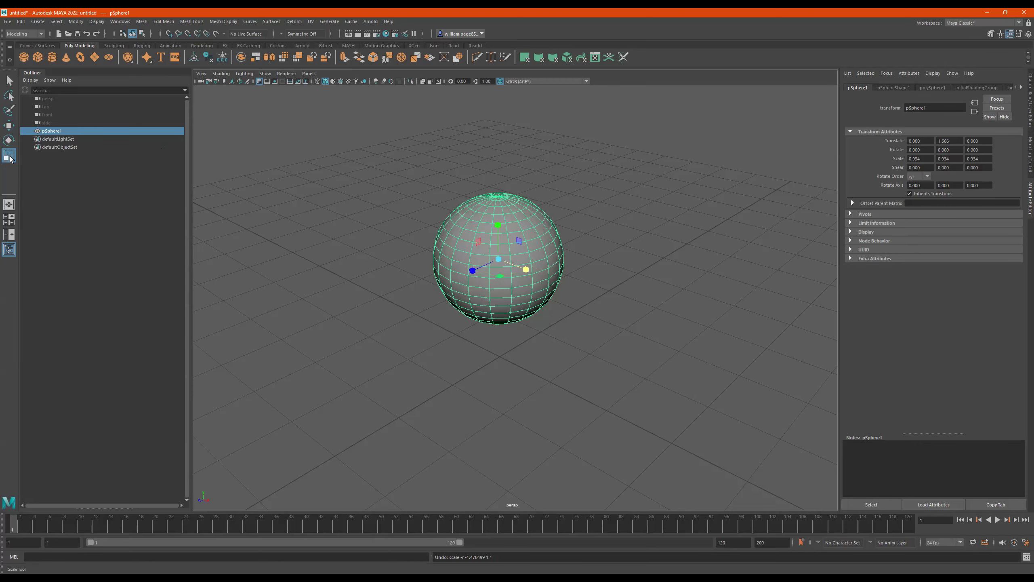
{"action": "double_click", "coordinate": [11, 157]}
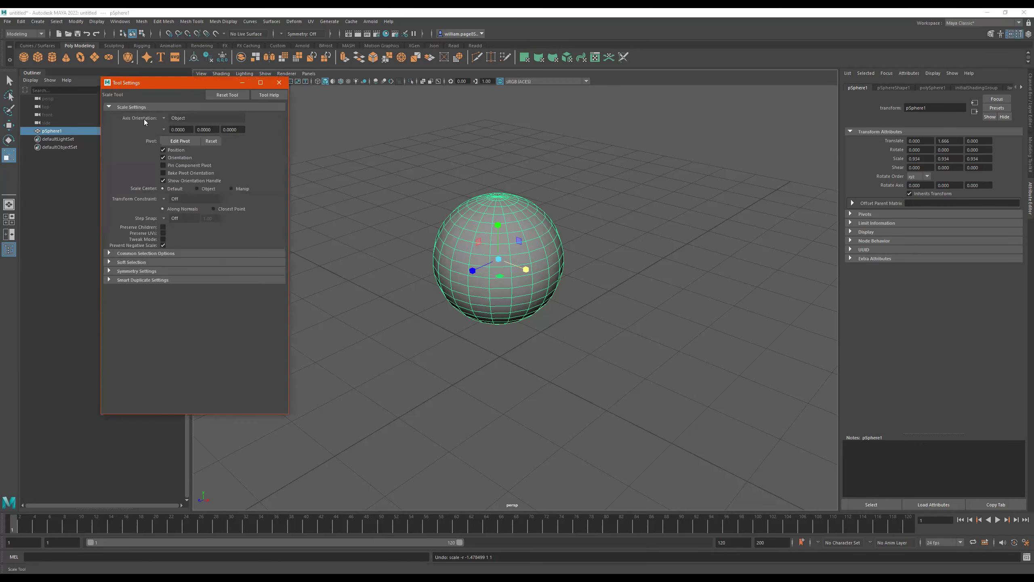
{"action": "left_click", "coordinate": [278, 84]}
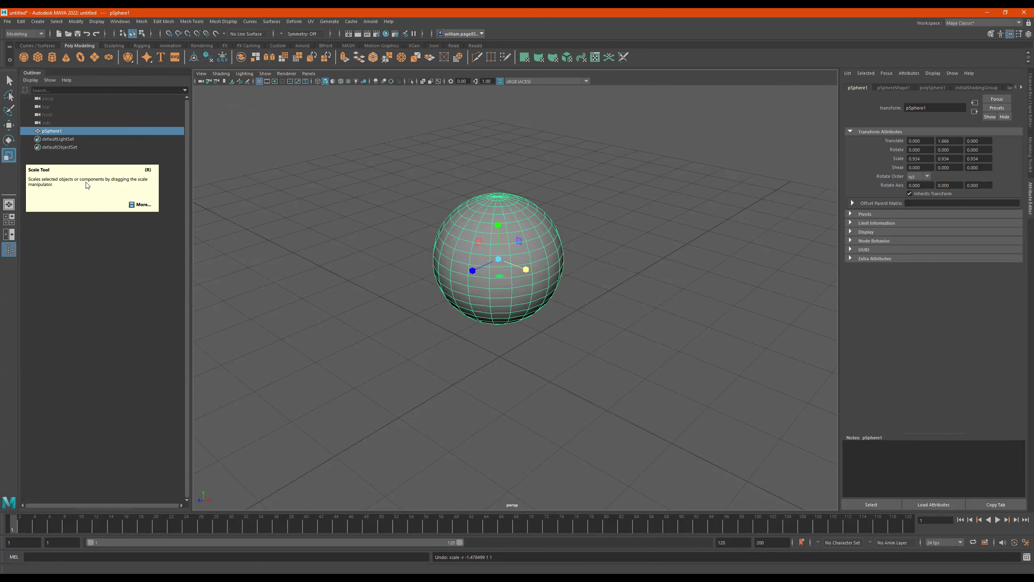
Step: View the Scale tool's extended help, play its demonstration animation, and close the help
{"action": "left_click", "coordinate": [159, 201]}
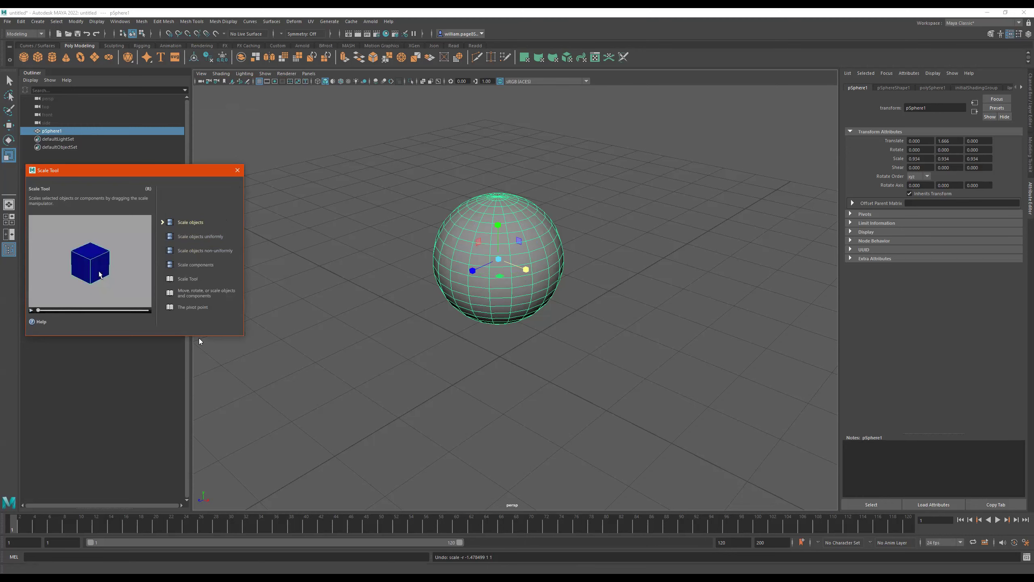
{"action": "left_click", "coordinate": [31, 311]}
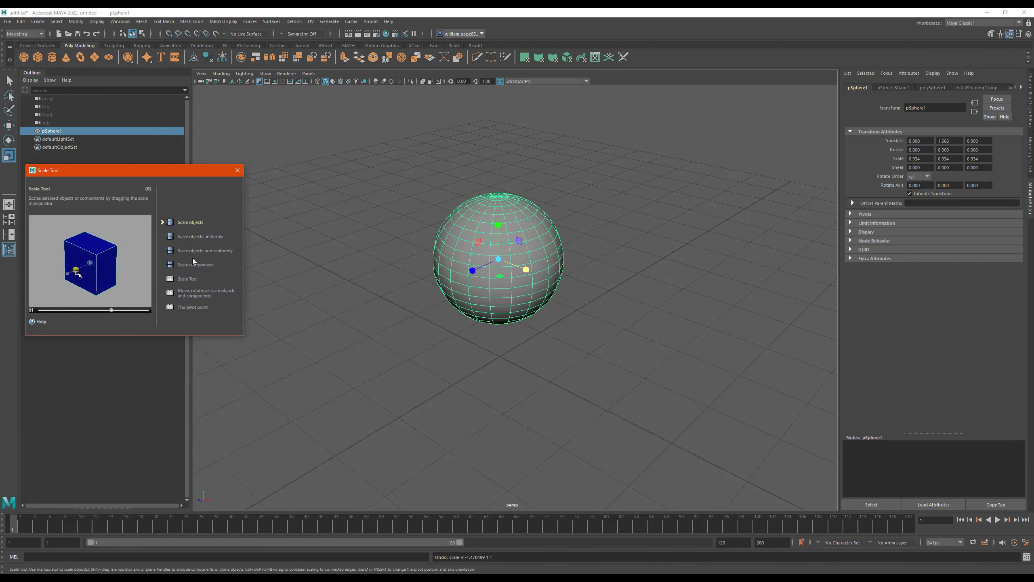
{"action": "left_click", "coordinate": [237, 170]}
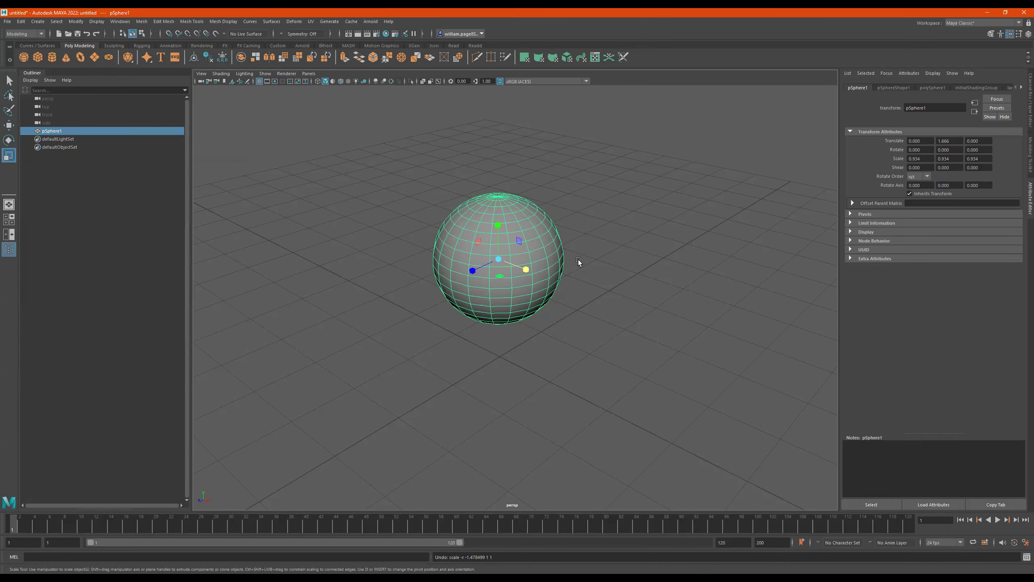
Step: Examine the sphere's transform, shape and polySphere history attributes in the Attribute Editor
{"action": "left_click_drag", "start_coordinate": [579, 259], "coordinate": [585, 249], "text": "alt"}
{"action": "left_click_drag", "start_coordinate": [575, 312], "coordinate": [571, 306], "text": "alt"}
{"action": "left_click", "coordinate": [510, 274]}
{"action": "scroll", "coordinate": [514, 276], "scroll_direction": "up", "scroll_amount": 2}
{"action": "left_click", "coordinate": [518, 277]}
{"action": "left_click_drag", "start_coordinate": [519, 276], "coordinate": [525, 212], "text": "alt"}
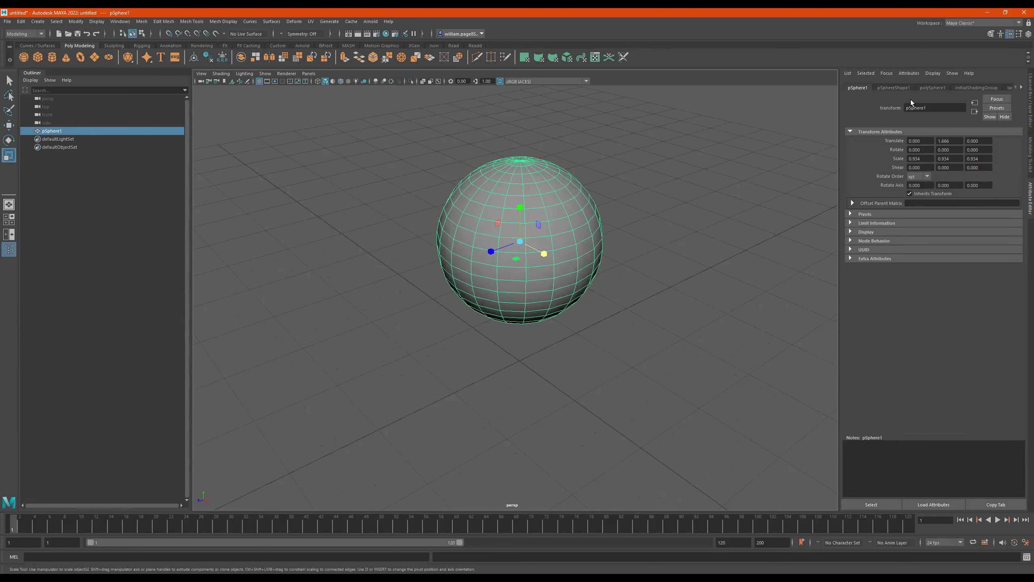
{"action": "left_click", "coordinate": [894, 87]}
{"action": "left_click", "coordinate": [864, 87]}
{"action": "left_click", "coordinate": [897, 87]}
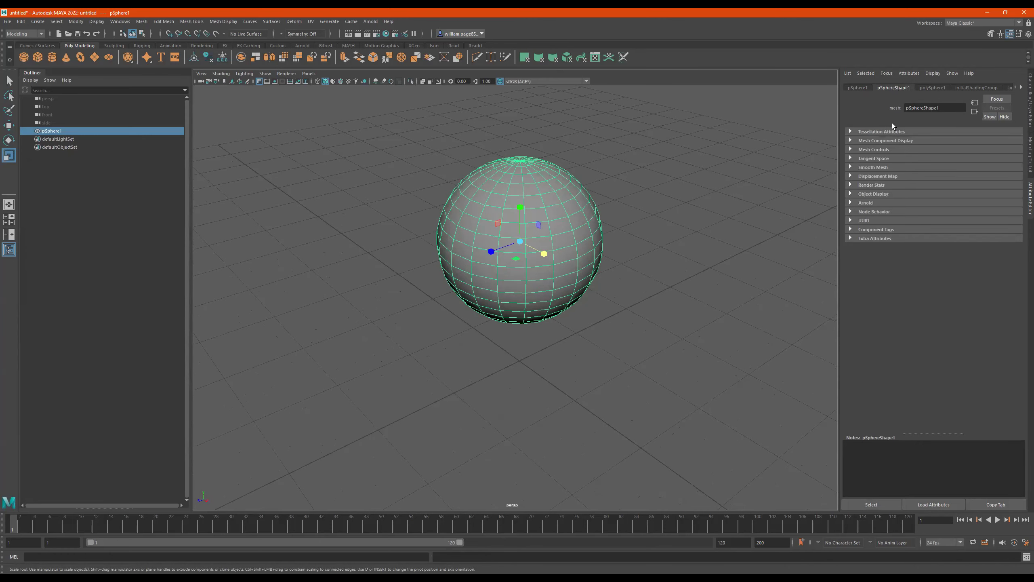
{"action": "left_click", "coordinate": [933, 86]}
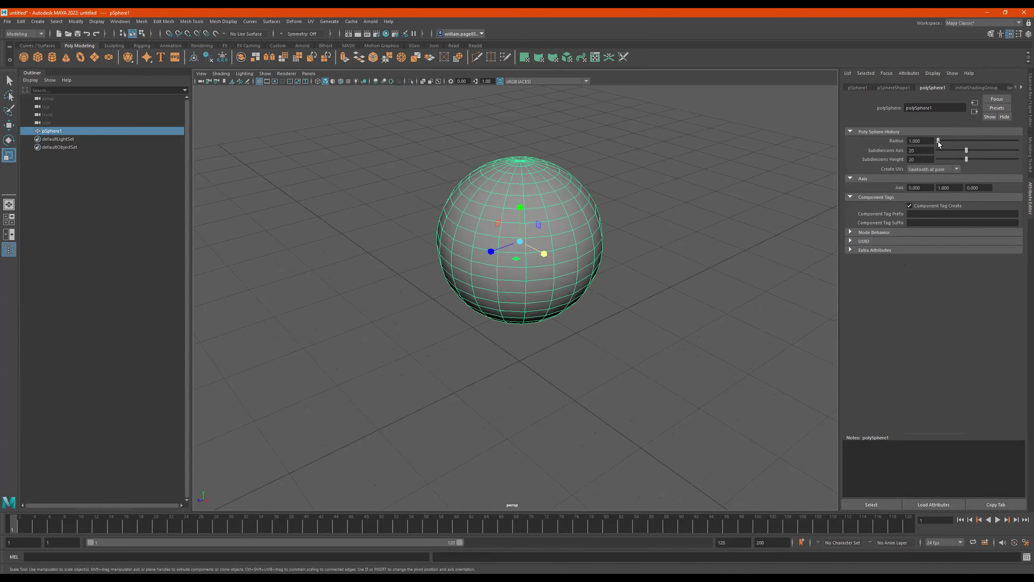
Step: Set the sphere's transform Scale to 2 on the X, Y and Z axes
{"action": "left_click", "coordinate": [856, 88]}
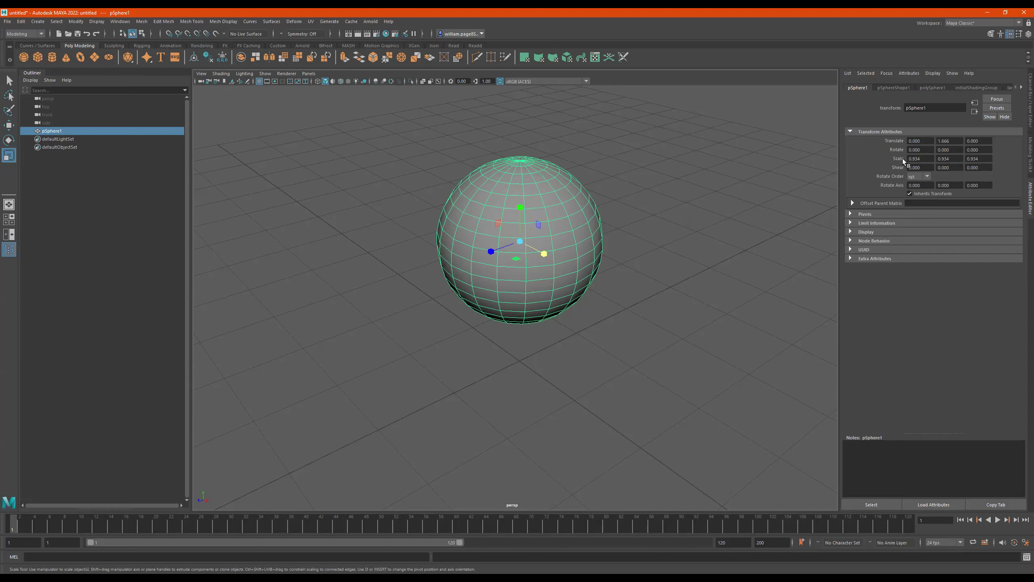
{"action": "left_click", "coordinate": [929, 158]}
{"action": "double_click", "coordinate": [928, 158]}
{"action": "type", "text": "2"}
{"action": "key", "text": "Tab"}
{"action": "type", "text": "2"}
{"action": "key", "text": "Tab"}
{"action": "type", "text": "2"}
{"action": "key", "text": "Return"}
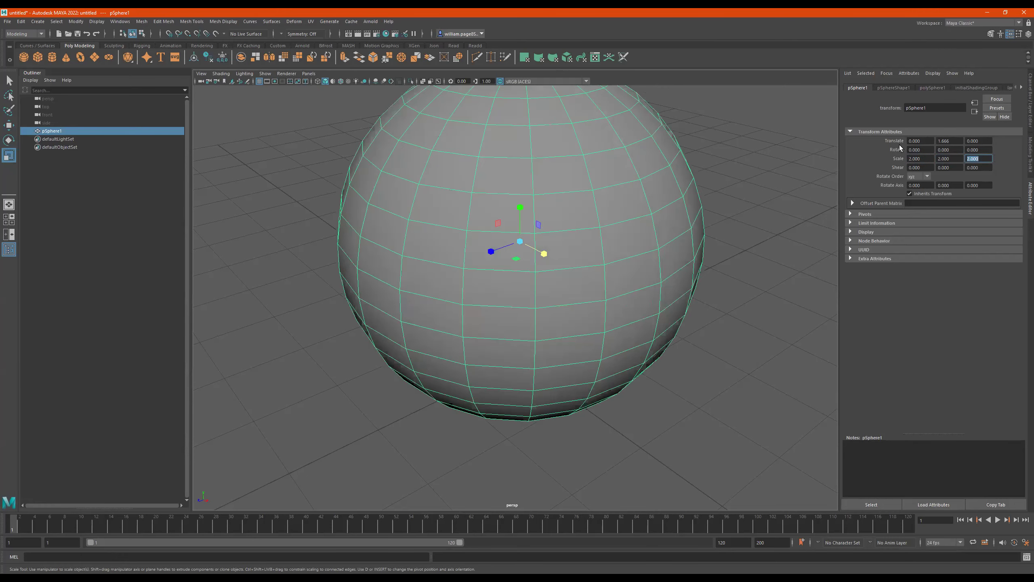
{"action": "scroll", "coordinate": [541, 195], "scroll_direction": "down", "scroll_amount": 3}
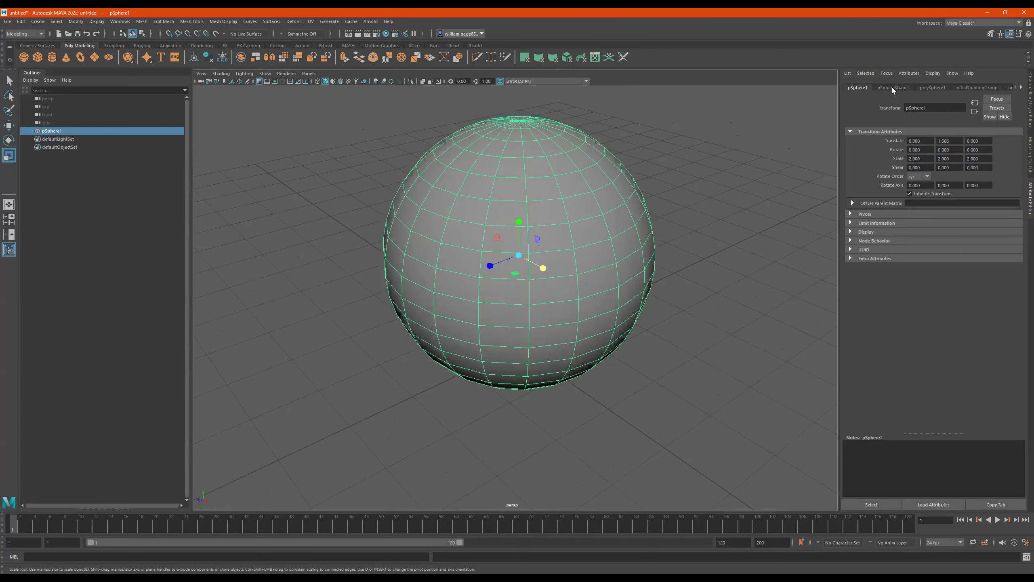
Step: Try a much larger radius in the sphere's polySphere history, and reduce the radius to 1.03
{"action": "left_click", "coordinate": [935, 88]}
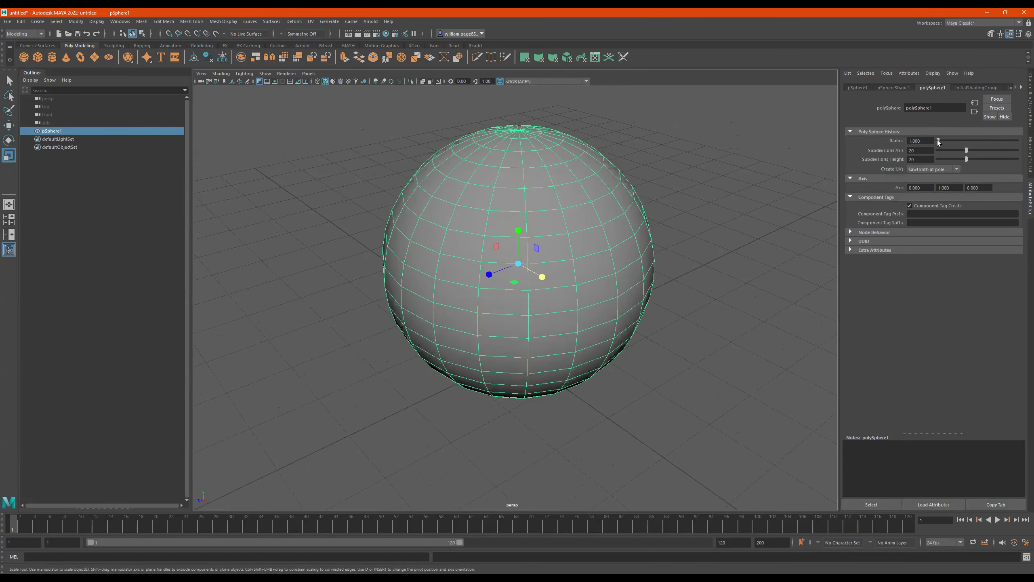
{"action": "left_click_drag", "start_coordinate": [938, 140], "coordinate": [944, 140]}
{"action": "scroll", "coordinate": [620, 172], "scroll_direction": "down", "scroll_amount": 10}
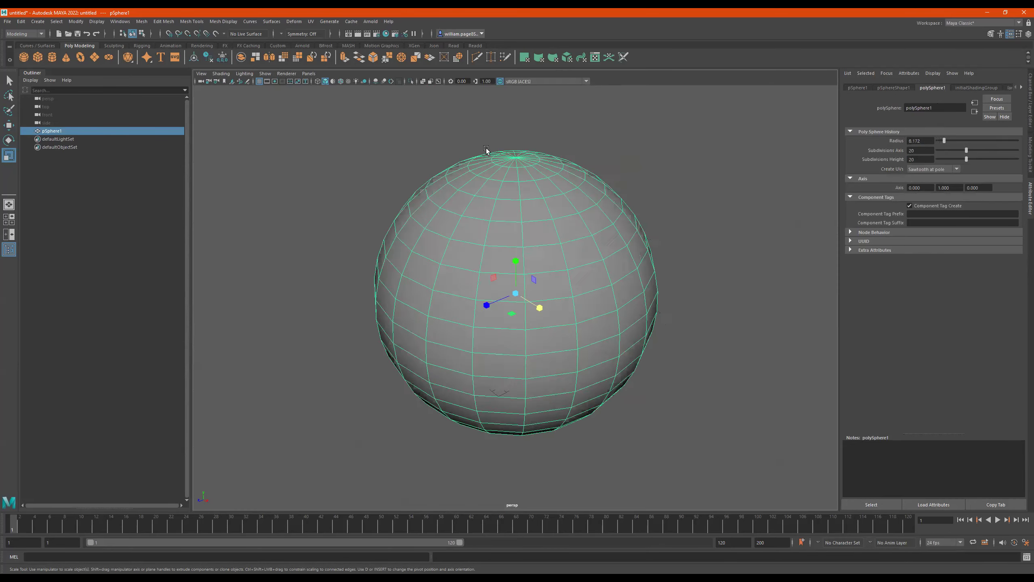
{"action": "scroll", "coordinate": [487, 150], "scroll_direction": "down", "scroll_amount": 3}
{"action": "left_click_drag", "start_coordinate": [944, 141], "coordinate": [933, 143]}
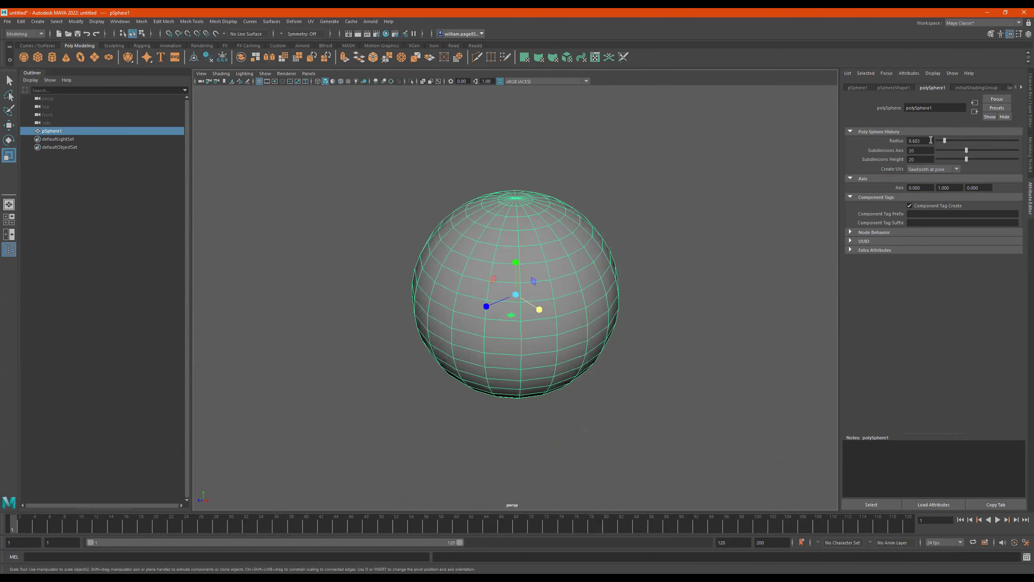
{"action": "left_click", "coordinate": [931, 140]}
{"action": "mouse_move", "coordinate": [931, 140]}
{"action": "left_mouse_down", "text": "ctrl"}
{"action": "mouse_move", "coordinate": [911, 140]}
{"action": "mouse_move", "coordinate": [948, 139]}
{"action": "mouse_move", "coordinate": [909, 143]}
{"action": "mouse_move", "coordinate": [950, 141]}
{"action": "left_mouse_up", "text": "ctrl"}
{"action": "mouse_move", "coordinate": [941, 141]}
{"action": "left_mouse_down", "text": "ctrl"}
{"action": "mouse_move", "coordinate": [902, 141]}
{"action": "mouse_move", "coordinate": [939, 141]}
{"action": "left_mouse_up", "text": "ctrl"}
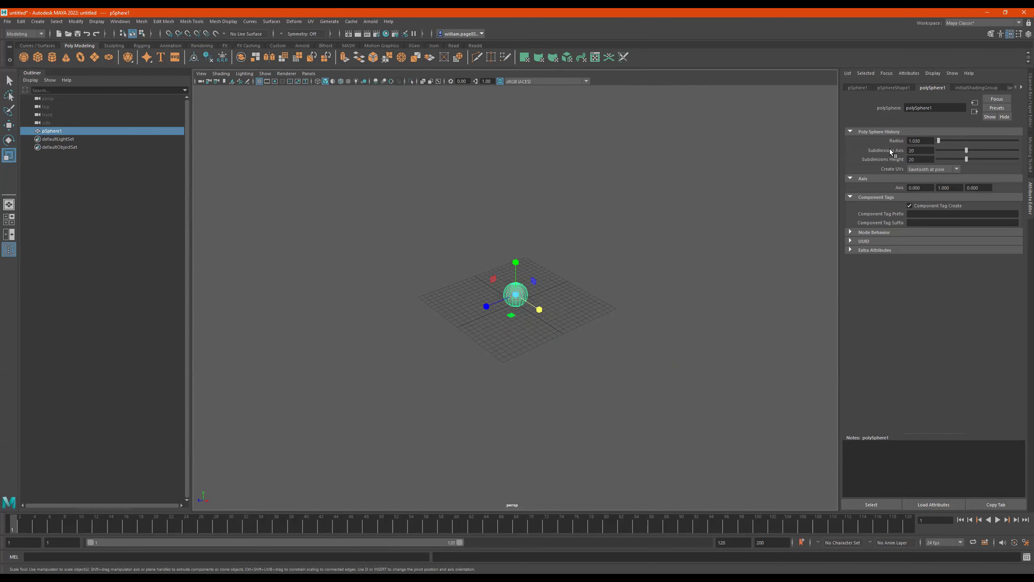
Step: Try the sphere's Subdivisions Axis at 13, 6 and about 28
{"action": "scroll", "coordinate": [724, 187], "scroll_direction": "up", "scroll_amount": 5}
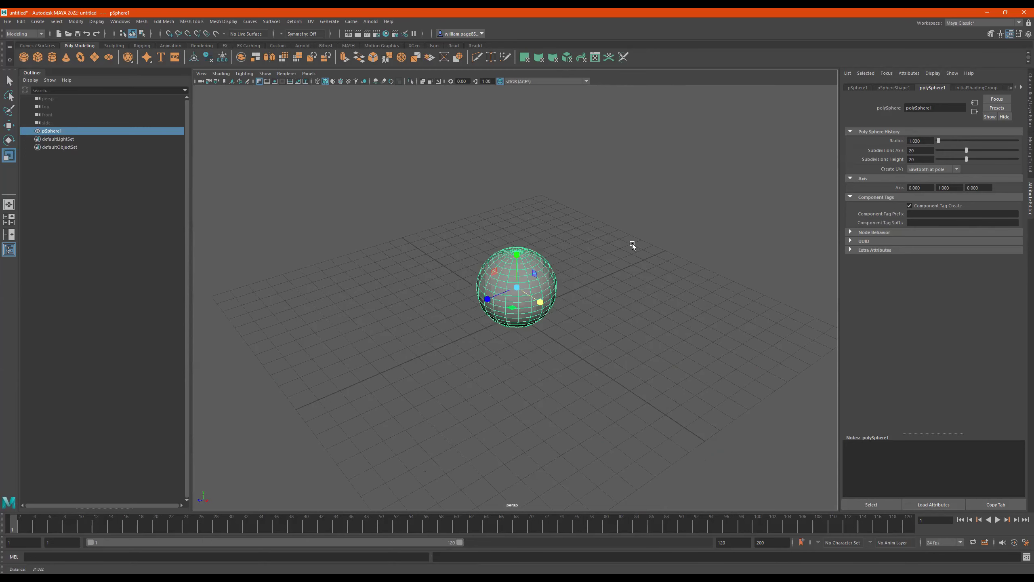
{"action": "scroll", "coordinate": [632, 245], "scroll_direction": "up", "scroll_amount": 4}
{"action": "mouse_move", "coordinate": [965, 151]}
{"action": "left_mouse_down"}
{"action": "mouse_move", "coordinate": [1004, 151]}
{"action": "mouse_move", "coordinate": [940, 152]}
{"action": "mouse_move", "coordinate": [954, 150]}
{"action": "left_mouse_up"}
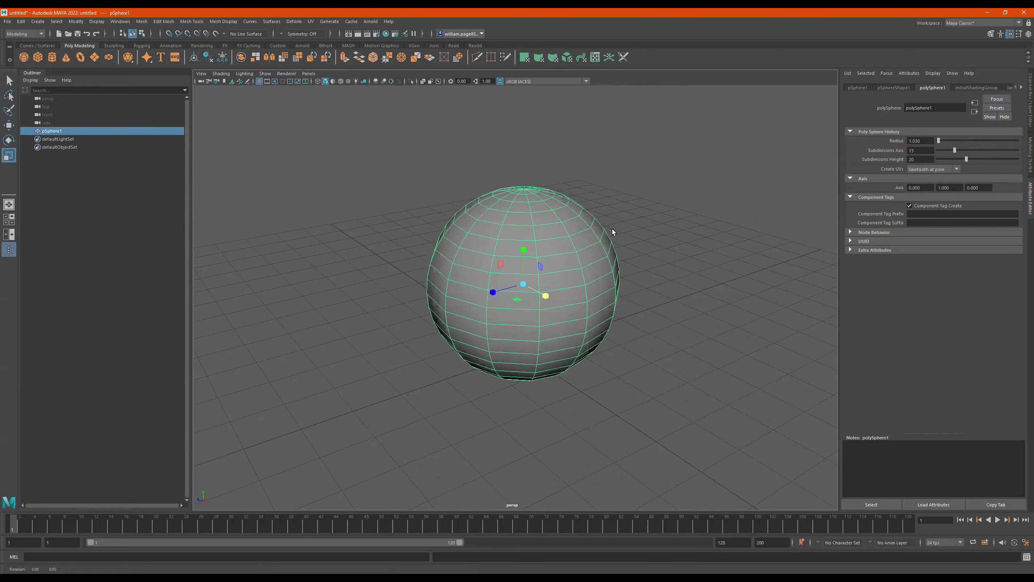
{"action": "left_click_drag", "start_coordinate": [613, 229], "coordinate": [616, 231], "text": "alt"}
{"action": "left_click_drag", "start_coordinate": [951, 150], "coordinate": [941, 150]}
{"action": "left_click_drag", "start_coordinate": [662, 268], "coordinate": [792, 197], "text": "alt"}
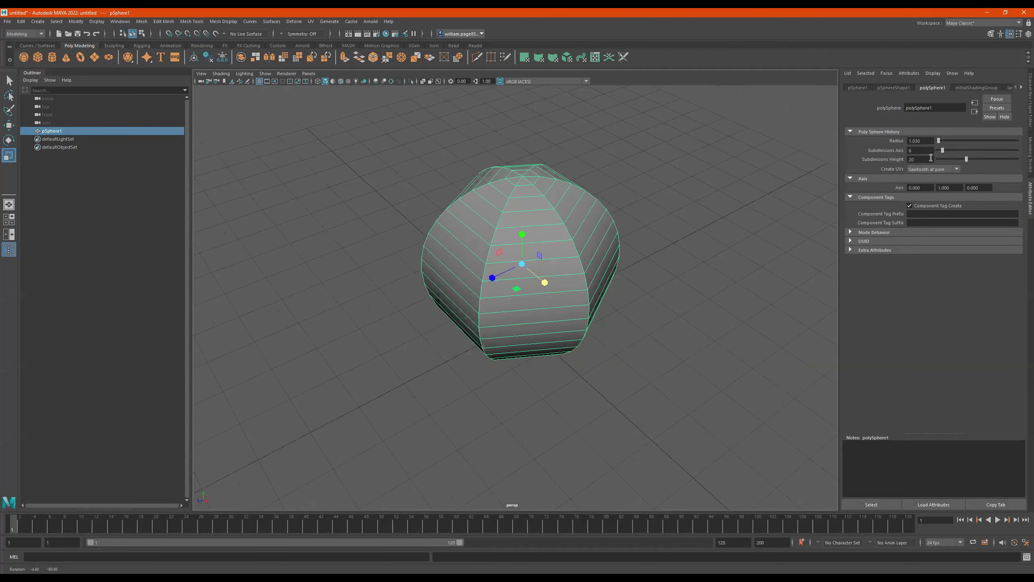
{"action": "left_click_drag", "start_coordinate": [943, 151], "coordinate": [945, 151]}
{"action": "left_click", "coordinate": [981, 151]}
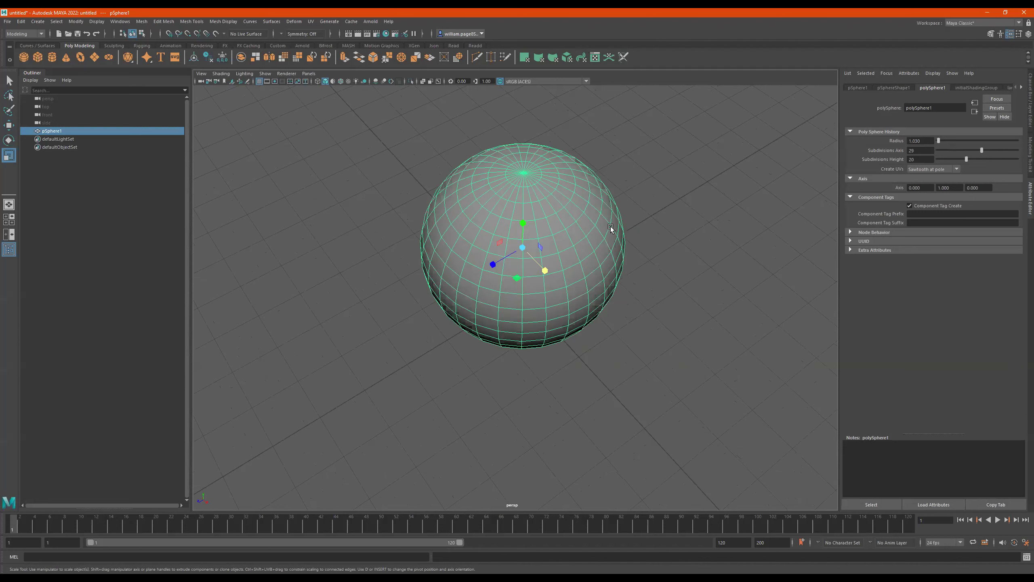
Step: Set both the sphere's Subdivisions Axis and Subdivisions Height to 21
{"action": "left_click_drag", "start_coordinate": [586, 208], "coordinate": [567, 173], "text": "alt"}
{"action": "mouse_move", "coordinate": [982, 151]}
{"action": "left_mouse_down"}
{"action": "mouse_move", "coordinate": [1007, 149]}
{"action": "mouse_move", "coordinate": [971, 150]}
{"action": "mouse_move", "coordinate": [968, 161]}
{"action": "mouse_move", "coordinate": [1006, 159]}
{"action": "mouse_move", "coordinate": [968, 165]}
{"action": "left_mouse_up"}
{"action": "left_click_drag", "start_coordinate": [534, 230], "coordinate": [548, 245], "text": "alt"}
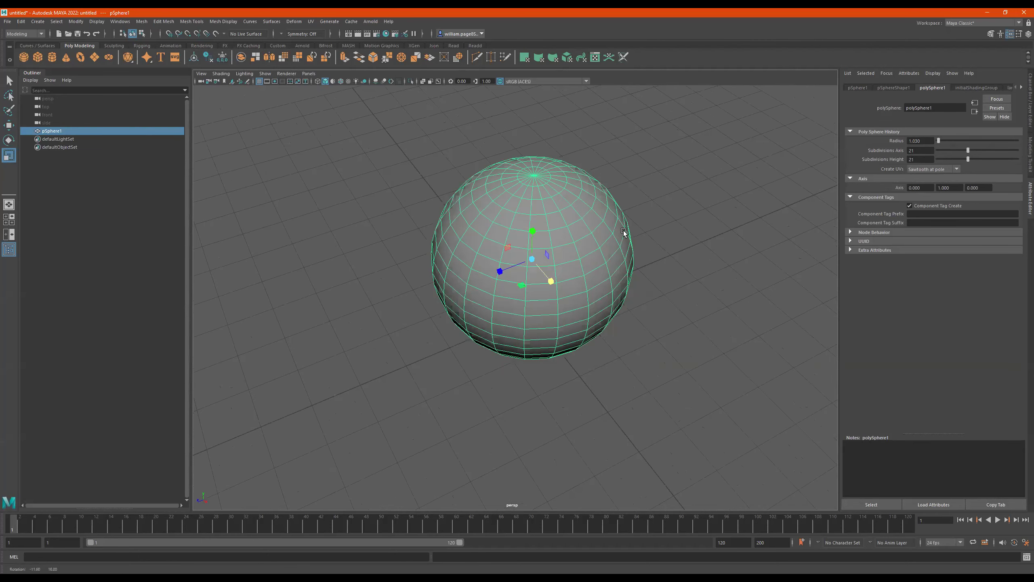
{"action": "left_click_drag", "start_coordinate": [614, 208], "coordinate": [597, 241], "text": "alt"}
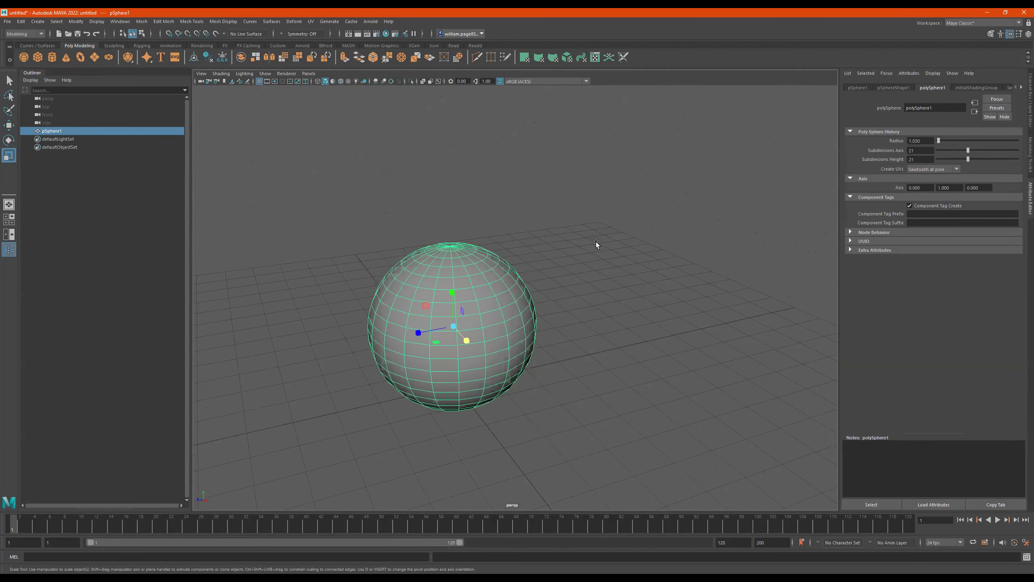
Step: Lighten and darken the gray color of the sphere's lambert1 material, and change the color to bright green
{"action": "left_click", "coordinate": [989, 88]}
{"action": "left_click", "coordinate": [1010, 87]}
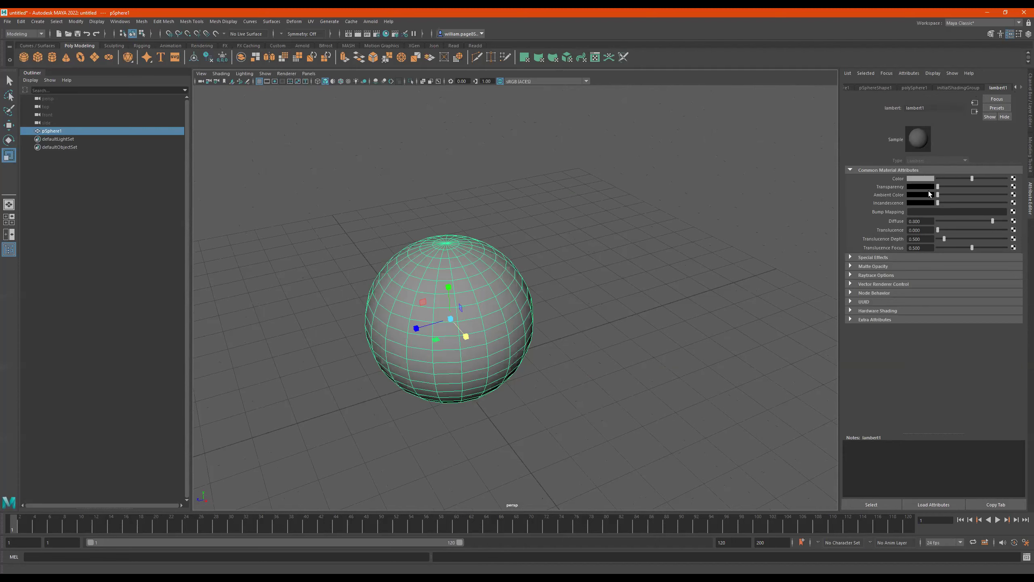
{"action": "mouse_move", "coordinate": [972, 178]}
{"action": "left_mouse_down"}
{"action": "mouse_move", "coordinate": [960, 179]}
{"action": "mouse_move", "coordinate": [988, 177]}
{"action": "mouse_move", "coordinate": [955, 178]}
{"action": "mouse_move", "coordinate": [980, 178]}
{"action": "left_mouse_up"}
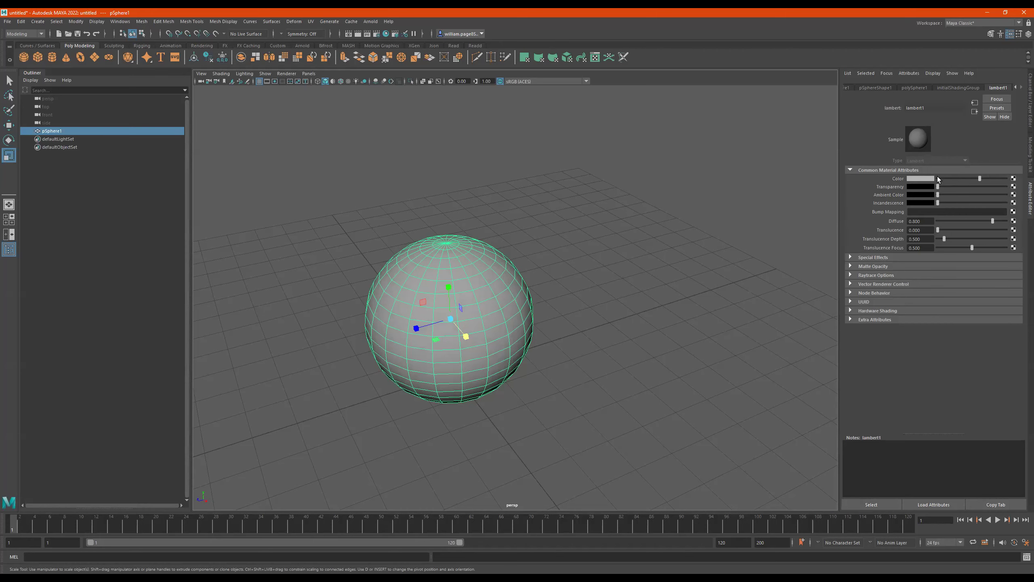
{"action": "left_click_drag", "start_coordinate": [978, 178], "coordinate": [967, 180]}
{"action": "left_click_drag", "start_coordinate": [579, 271], "coordinate": [760, 224], "text": "alt"}
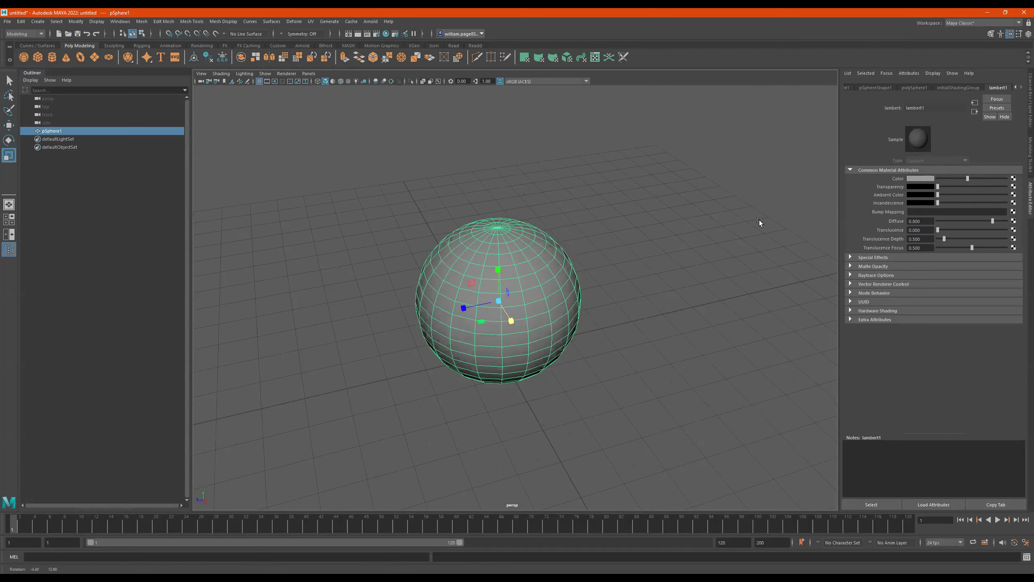
{"action": "left_click", "coordinate": [920, 179]}
{"action": "left_click", "coordinate": [912, 156]}
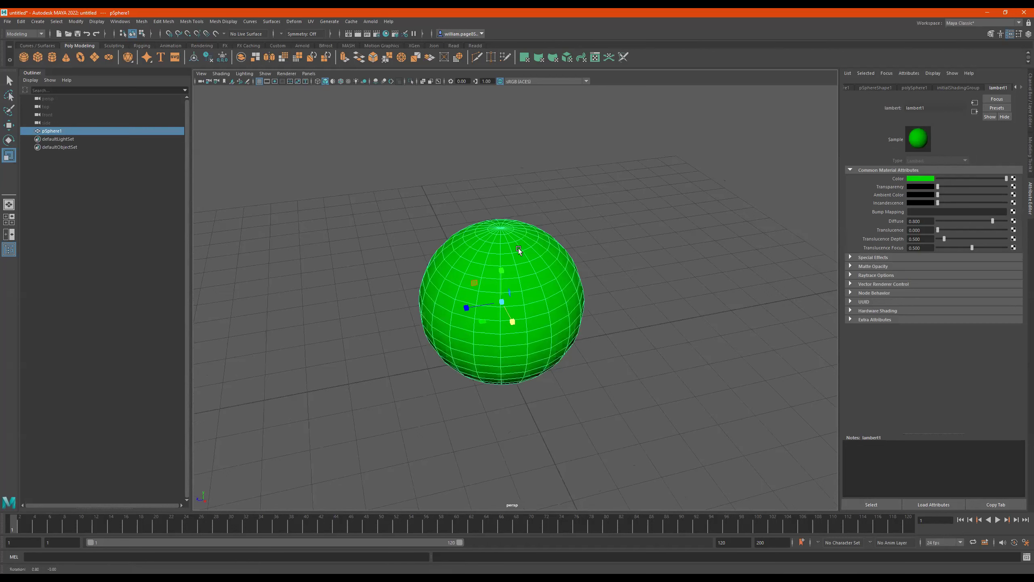
Step: Create a polygon cube and move it along Z until it stands clear of the sphere
{"action": "left_click", "coordinate": [39, 58]}
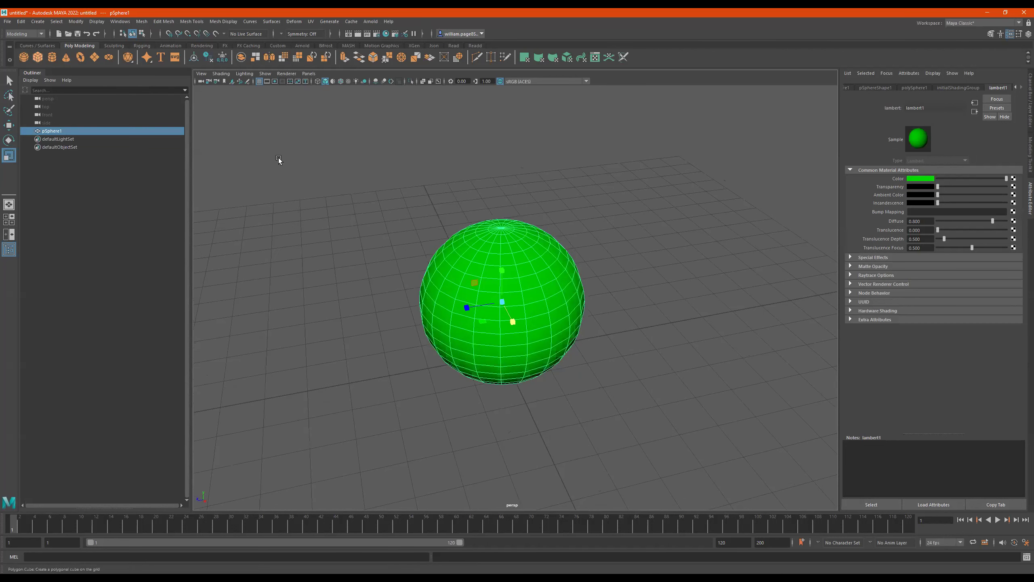
{"action": "key", "text": "e"}
{"action": "key", "text": "w"}
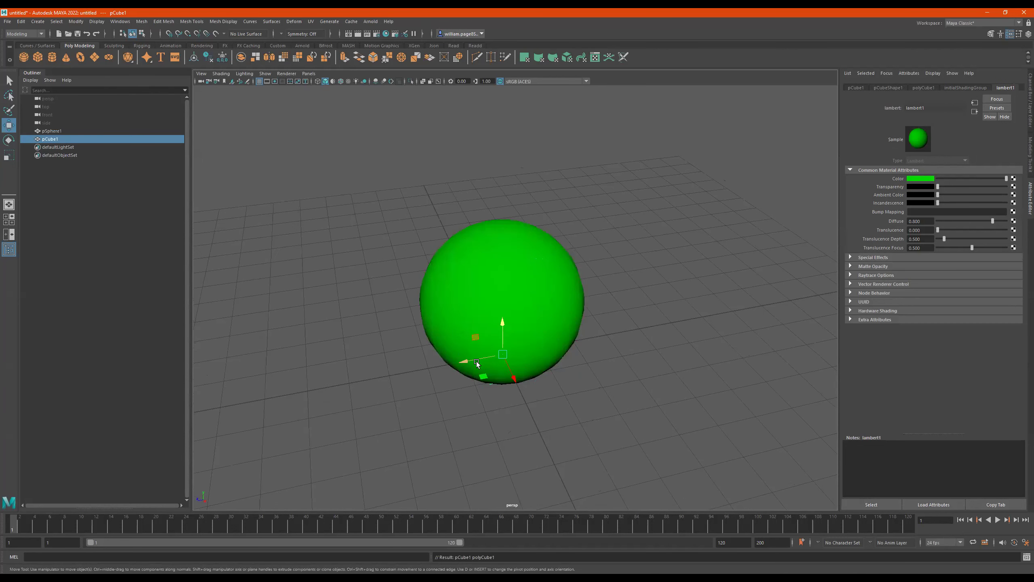
{"action": "left_click_drag", "start_coordinate": [477, 364], "coordinate": [654, 328]}
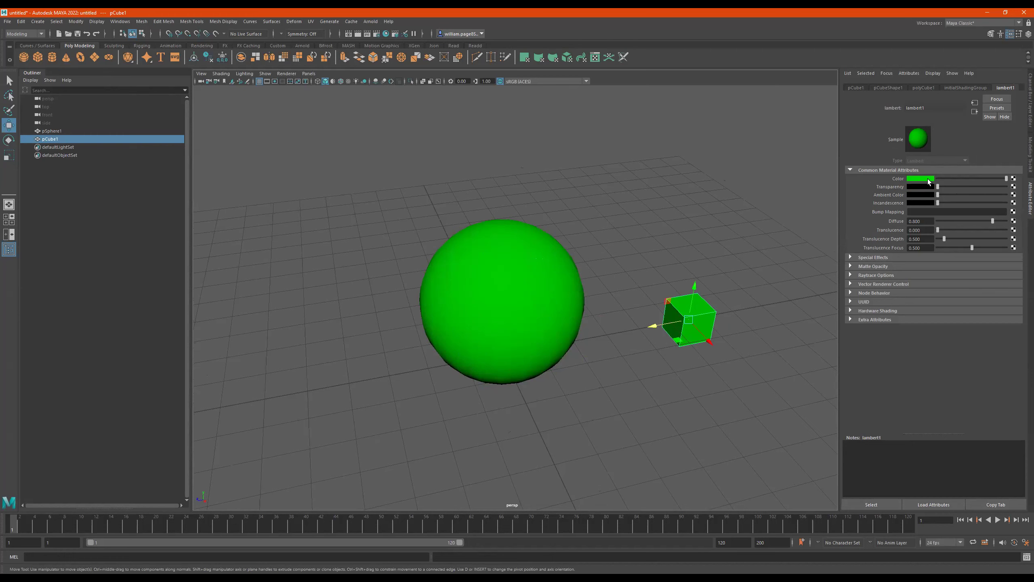
Step: Set the lambert1 material's color back to medium gray and look at the Color attribute's other options
{"action": "left_click", "coordinate": [919, 163]}
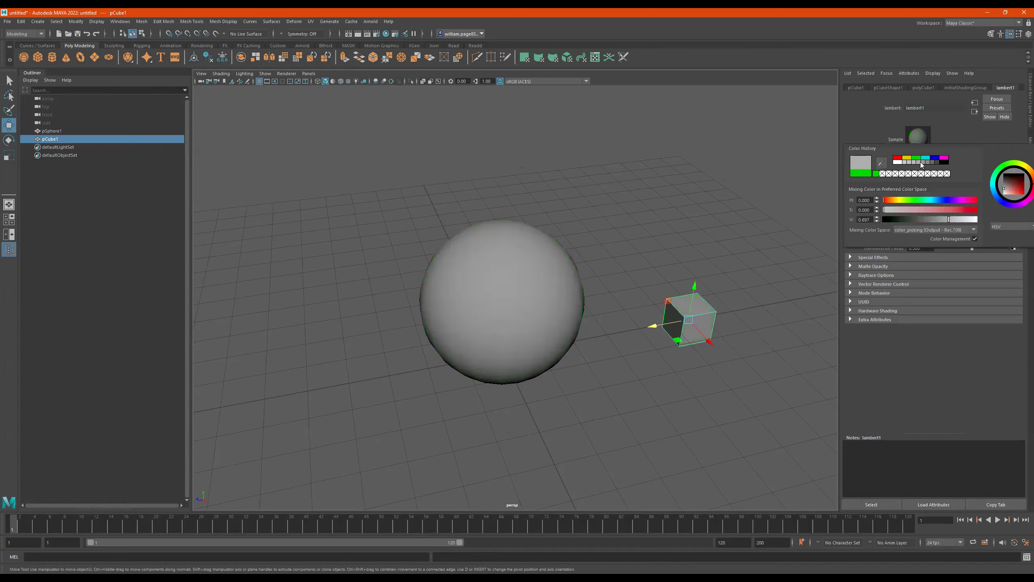
{"action": "left_click", "coordinate": [922, 161]}
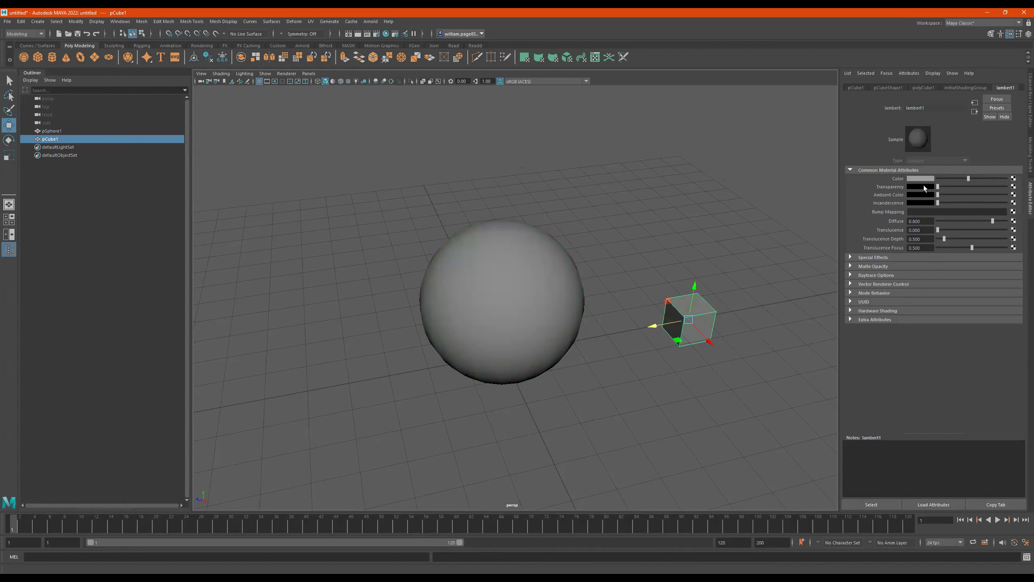
{"action": "right_click", "coordinate": [898, 179]}
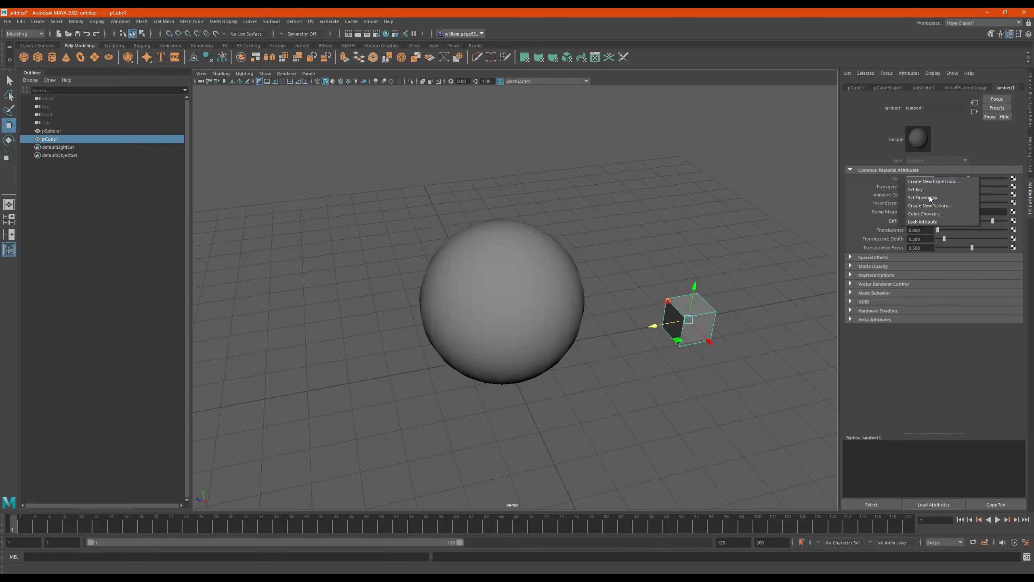
{"action": "left_click", "coordinate": [990, 140]}
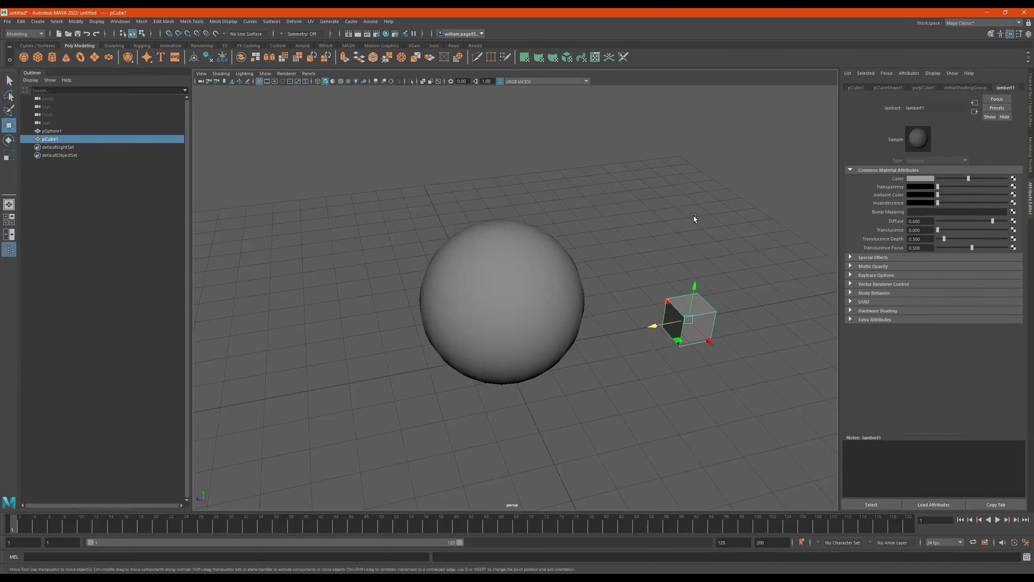
Step: Delete the cube and select the sphere
{"action": "left_click_drag", "start_coordinate": [566, 276], "coordinate": [727, 293], "text": "alt"}
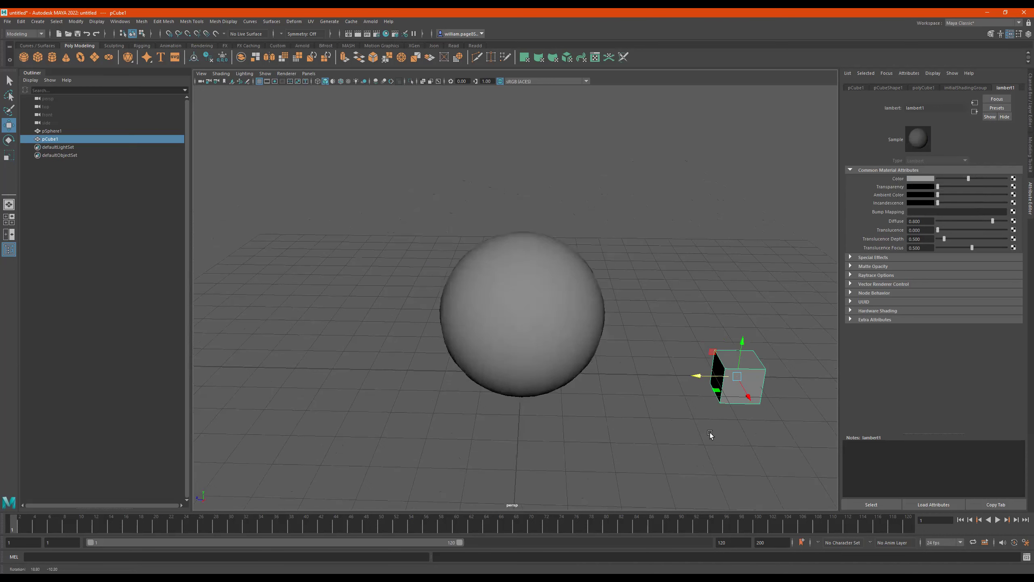
{"action": "key", "text": "Delete"}
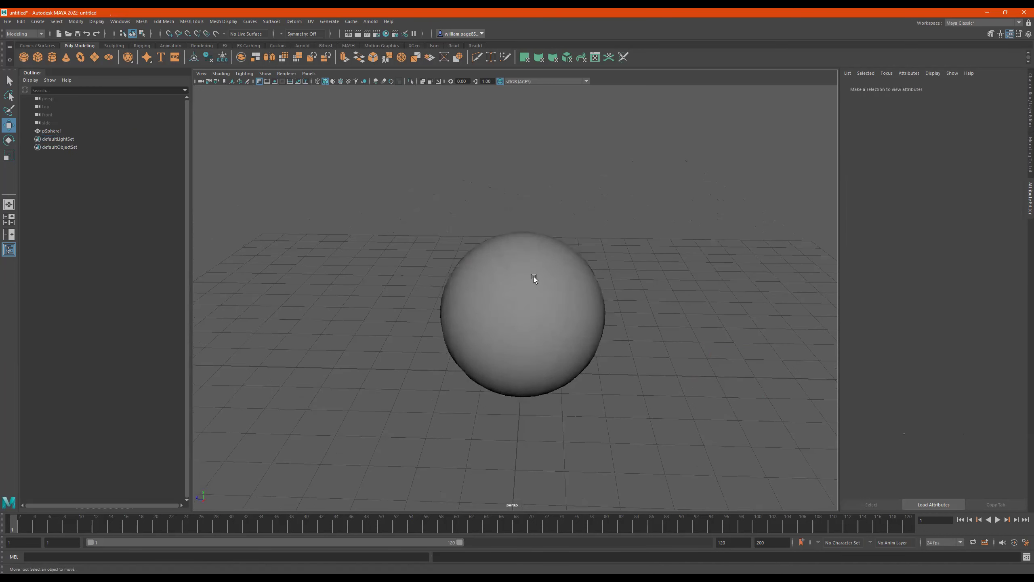
{"action": "left_click_drag", "start_coordinate": [533, 277], "coordinate": [514, 280], "text": "alt"}
{"action": "left_click", "coordinate": [517, 279]}
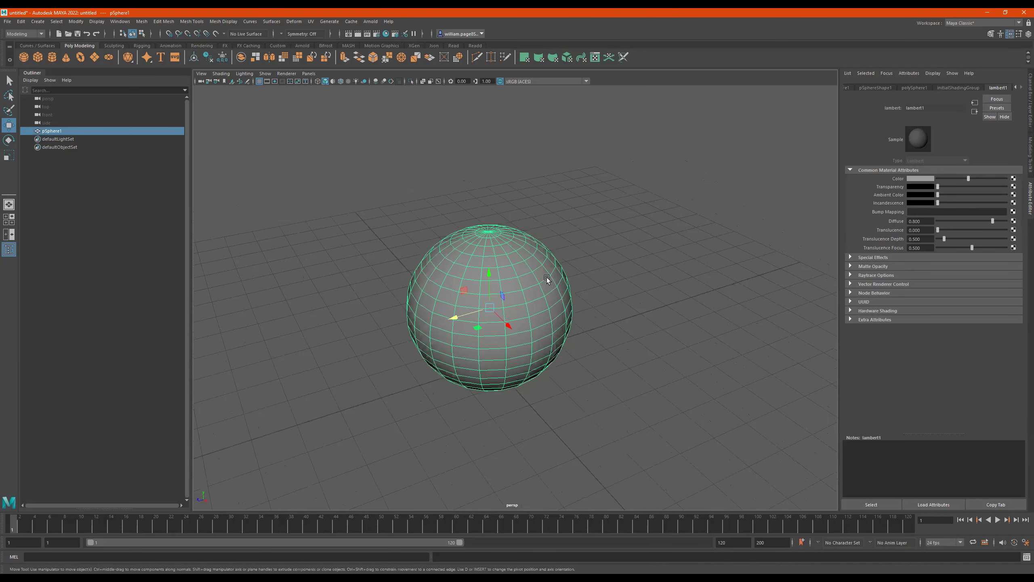
Step: Switch the selected sphere's manipulator repeatedly through the Move, Rotate and Scale tools
{"action": "key", "text": "w"}
{"action": "key", "text": "e"}
{"action": "key", "text": "r"}
{"action": "key", "text": "w"}
{"action": "key", "text": "e"}
{"action": "key", "text": "r"}
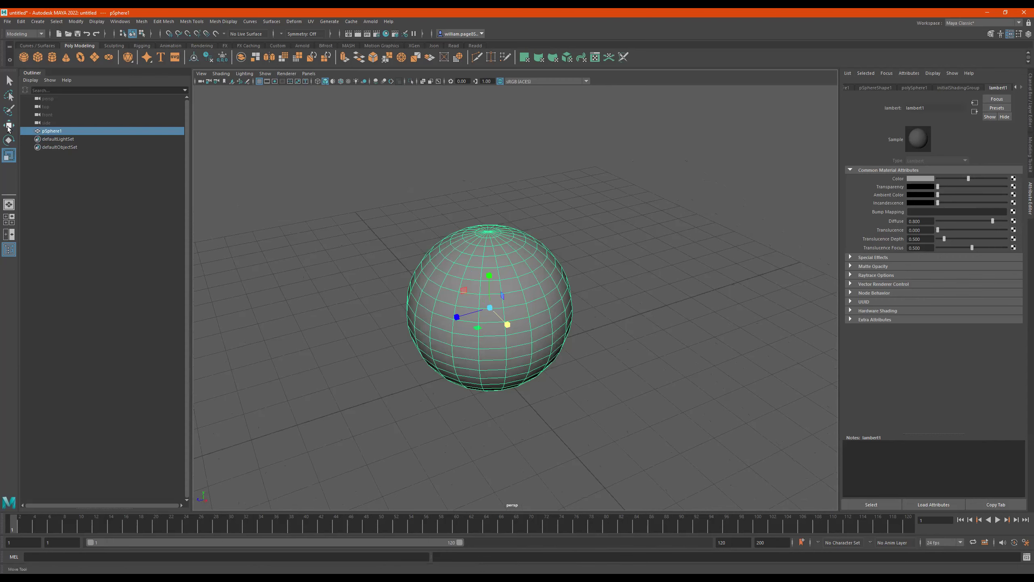
Step: Move the sphere about -4.4 units along Z, and switch through the Rotate tool to the Scale tool
{"action": "key", "text": "w"}
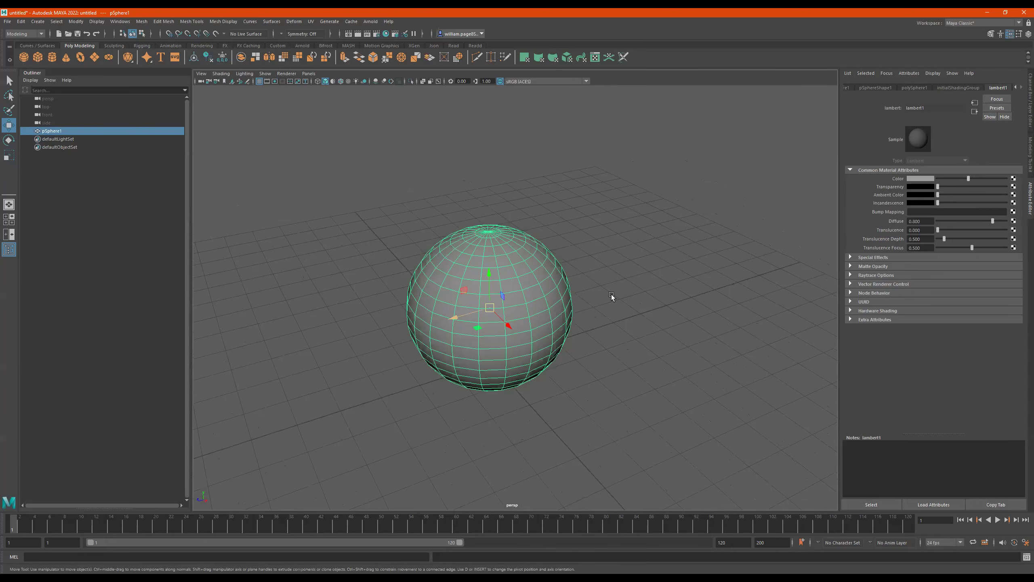
{"action": "key", "text": "ctrl+z"}
{"action": "key", "text": "ctrl+z"}
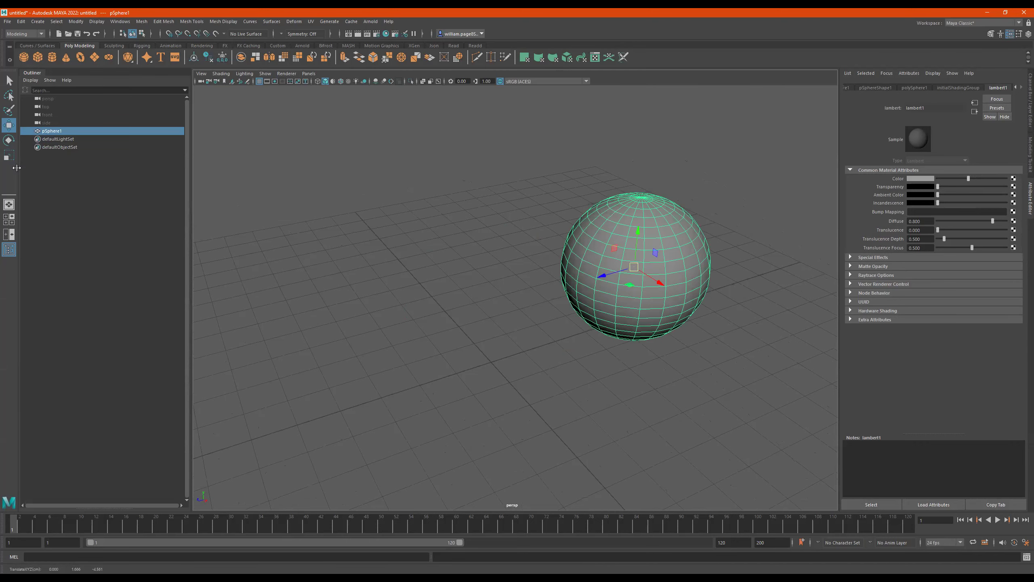
{"action": "left_click", "coordinate": [8, 141]}
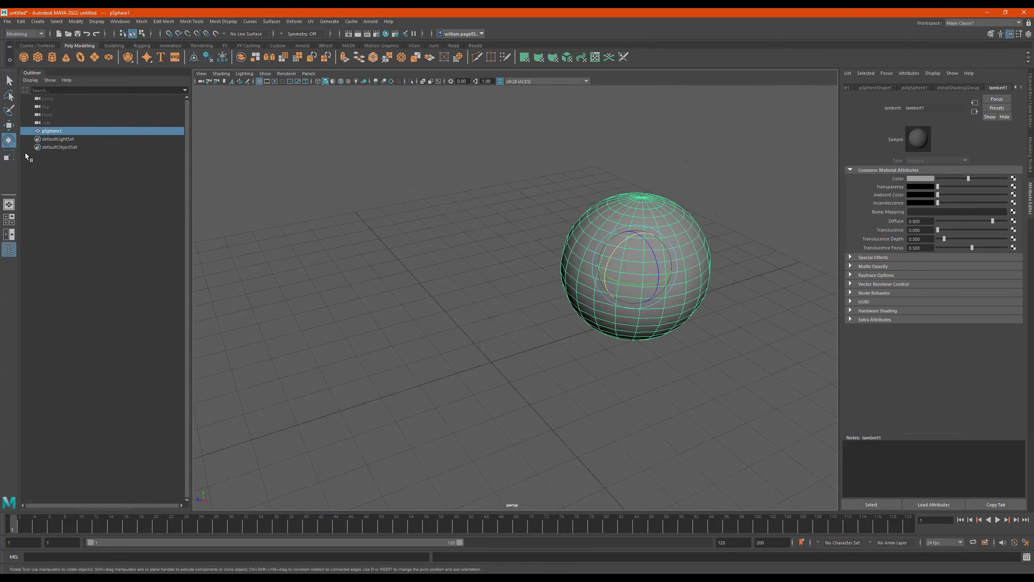
{"action": "key", "text": "r"}
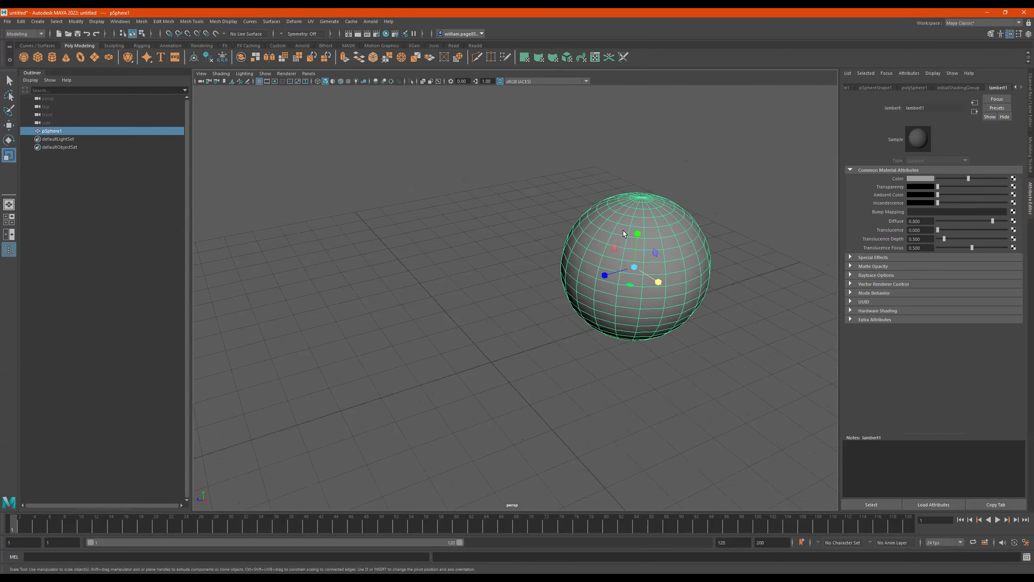
Step: Stretch the sphere along X with the Scale tool and open the Scale Tool settings
{"action": "mouse_move", "coordinate": [659, 282]}
{"action": "left_mouse_down"}
{"action": "mouse_move", "coordinate": [673, 289]}
{"action": "mouse_move", "coordinate": [657, 282]}
{"action": "left_mouse_up"}
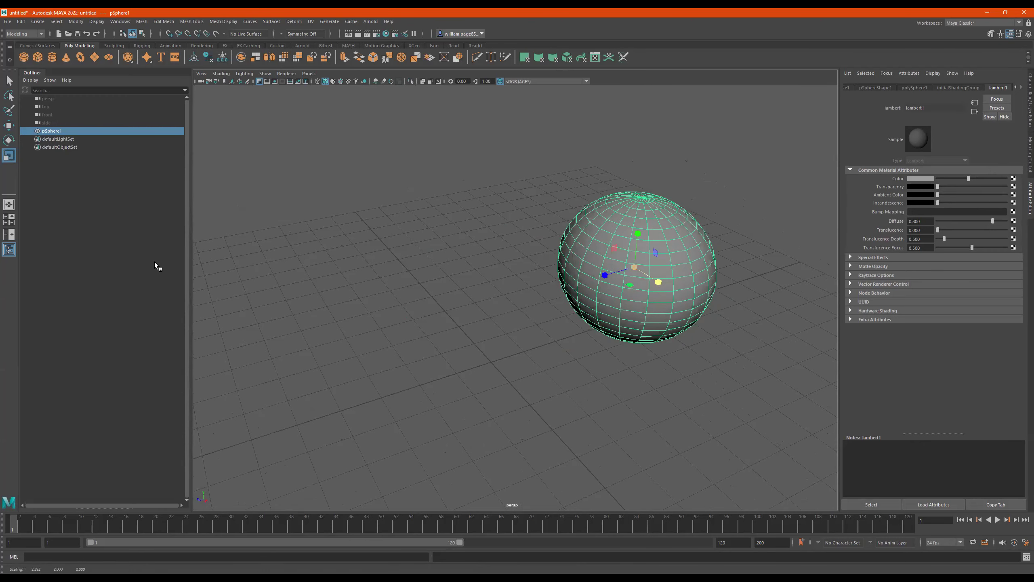
{"action": "double_click", "coordinate": [9, 157]}
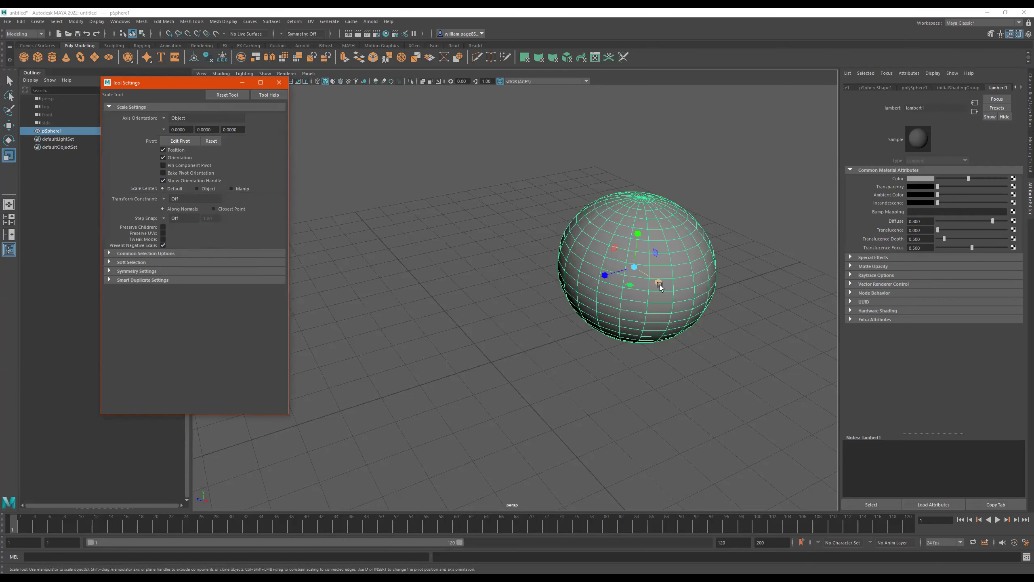
{"action": "mouse_move", "coordinate": [658, 282]}
{"action": "left_mouse_down"}
{"action": "mouse_move", "coordinate": [590, 261]}
{"action": "mouse_move", "coordinate": [587, 243]}
{"action": "mouse_move", "coordinate": [678, 302]}
{"action": "mouse_move", "coordinate": [581, 224]}
{"action": "mouse_move", "coordinate": [668, 295]}
{"action": "mouse_move", "coordinate": [582, 234]}
{"action": "mouse_move", "coordinate": [648, 285]}
{"action": "left_mouse_up"}
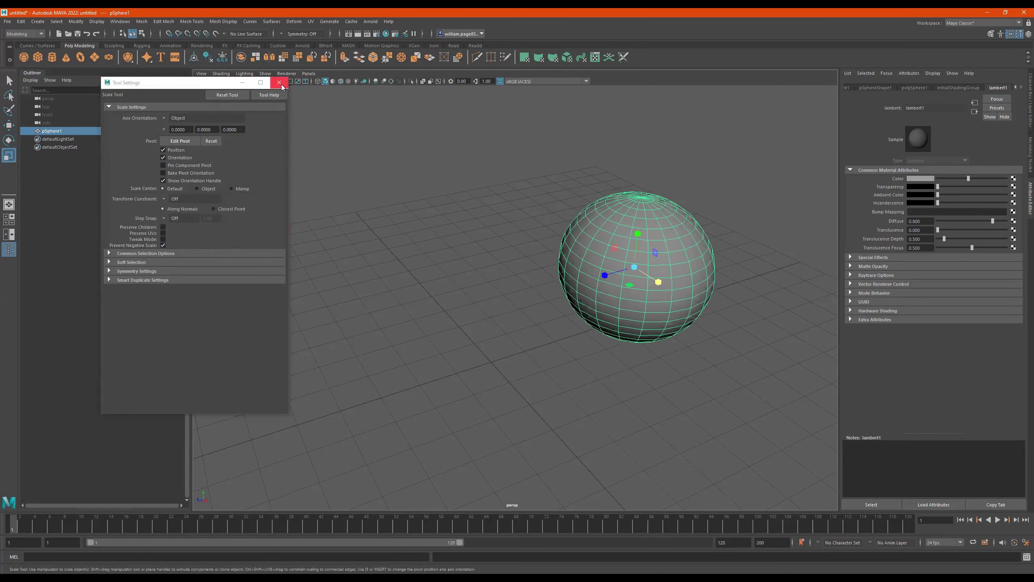
Step: Close the Scale Tool settings and delete the sphere from the scene
{"action": "left_click_drag", "start_coordinate": [538, 264], "coordinate": [565, 265], "text": "alt"}
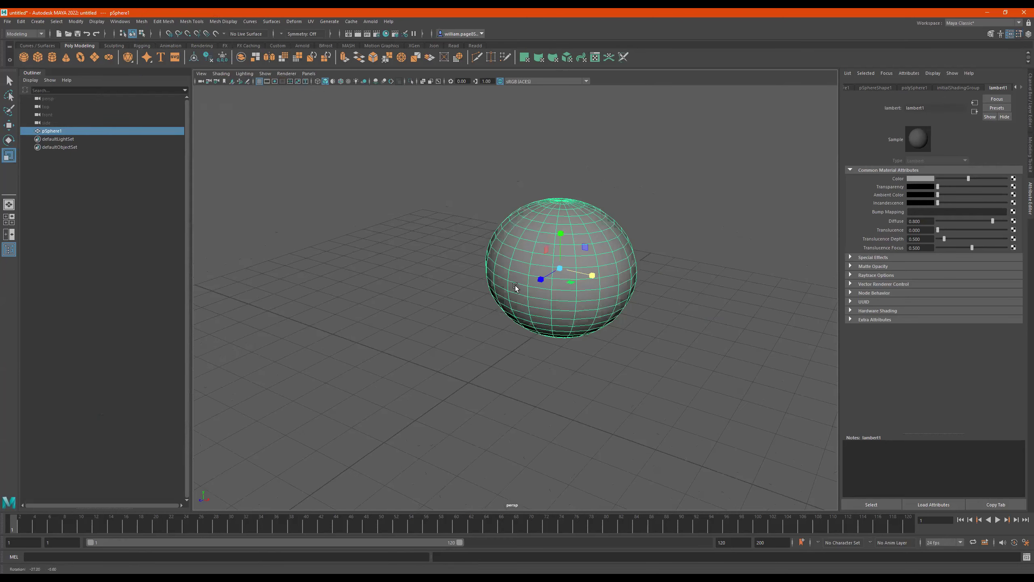
{"action": "scroll", "coordinate": [518, 298], "scroll_direction": "down", "scroll_amount": 3}
{"action": "middle_click_drag", "start_coordinate": [544, 282], "coordinate": [457, 309], "text": "alt"}
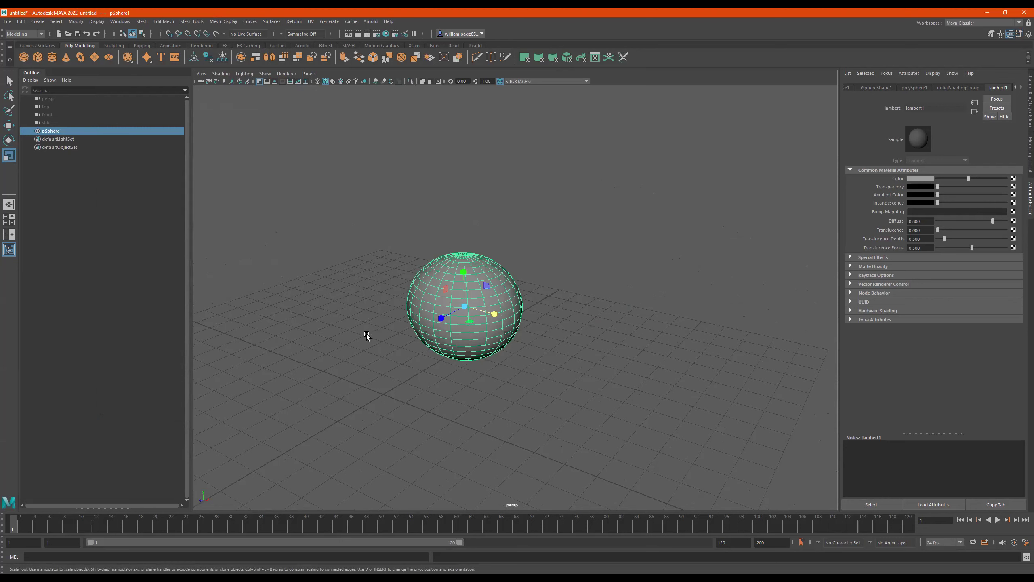
{"action": "key", "text": "Delete"}
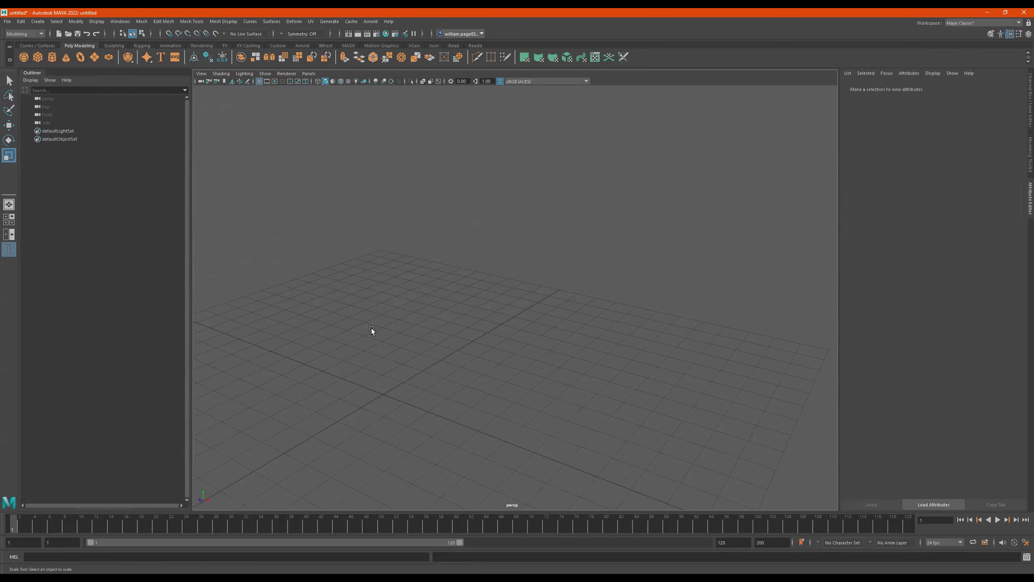
Step: Create a new polygon sphere at the origin through the hotbox
{"action": "left_click_drag", "start_coordinate": [500, 227], "coordinate": [445, 234], "text": "alt"}
{"action": "left_click_drag", "start_coordinate": [590, 232], "coordinate": [551, 242], "text": "alt"}
{"action": "left_click_drag", "start_coordinate": [513, 284], "coordinate": [483, 272], "text": "alt"}
{"action": "key", "text": "space"}
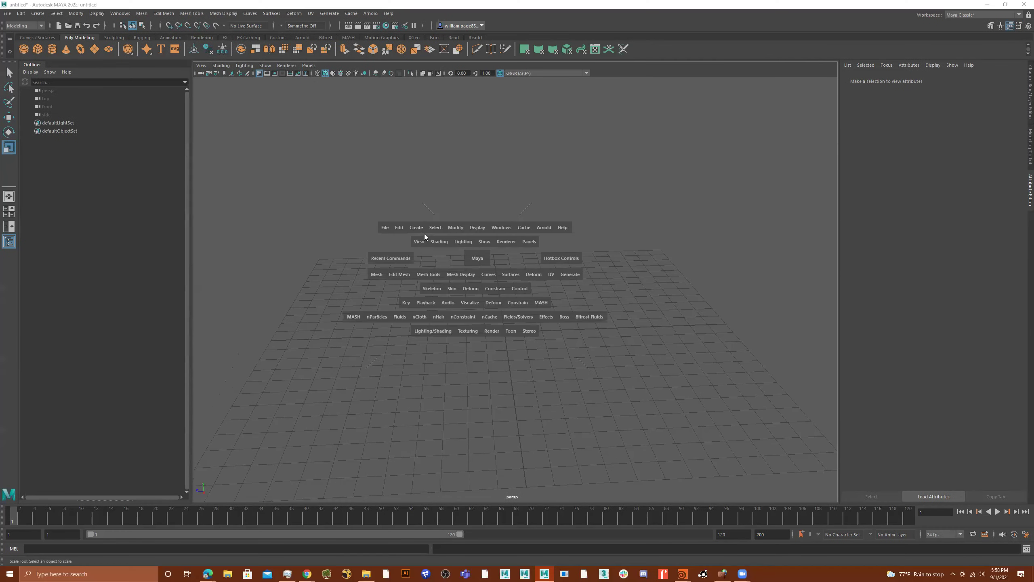
{"action": "left_click", "coordinate": [412, 230]}
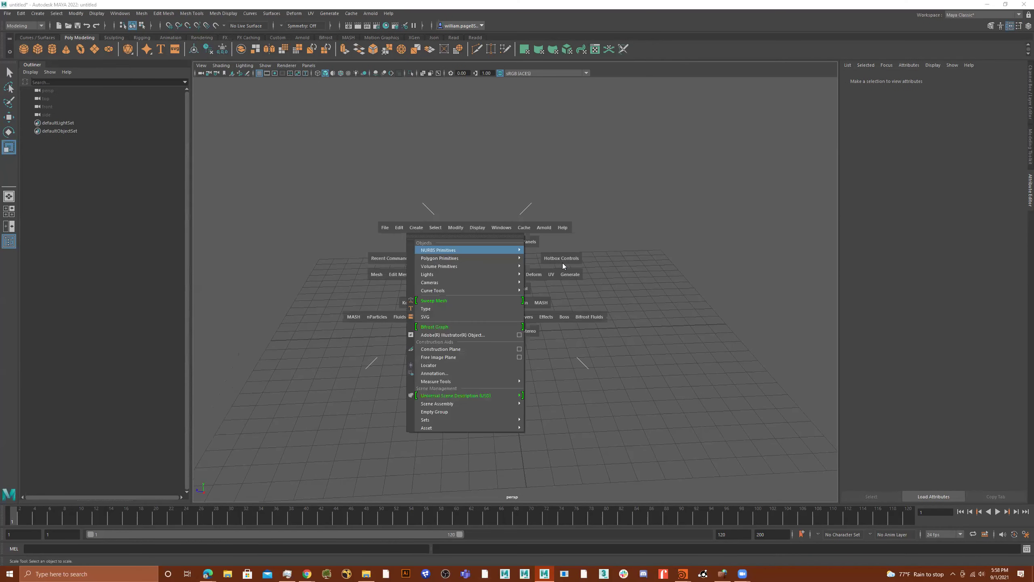
{"action": "mouse_move", "coordinate": [509, 257]}
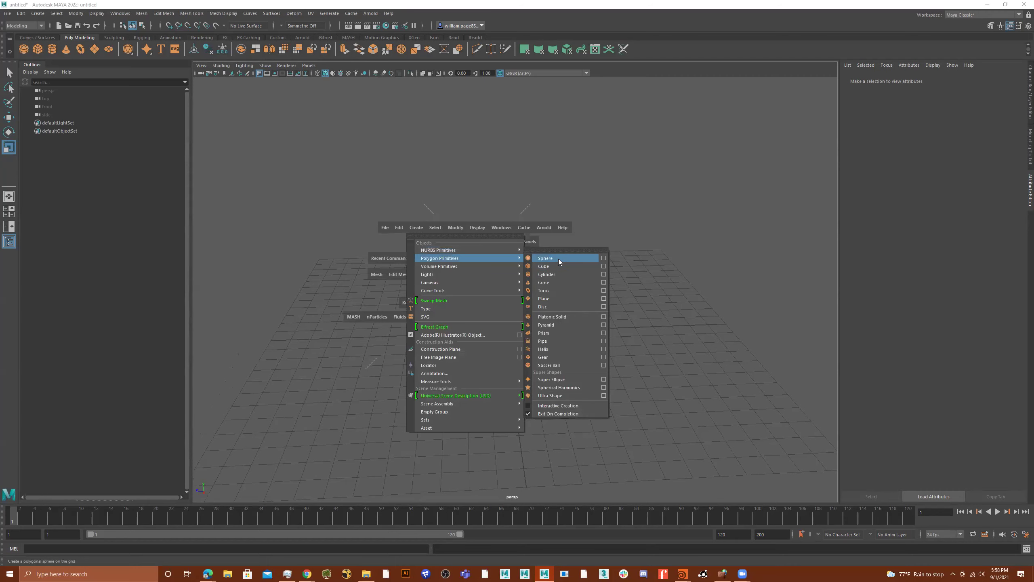
{"action": "left_click", "coordinate": [559, 260]}
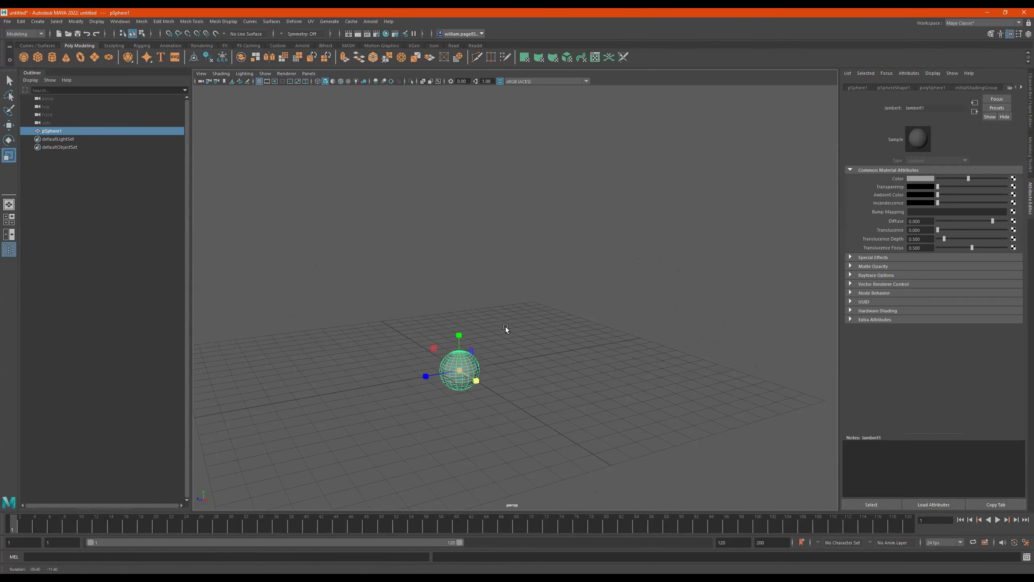
Step: Scale the new sphere up uniformly and raise it along Y so it sits on top of the grid
{"action": "mouse_move", "coordinate": [497, 342]}
{"action": "left_mouse_down", "text": "alt"}
{"action": "mouse_move", "coordinate": [482, 332]}
{"action": "mouse_move", "coordinate": [512, 332]}
{"action": "left_mouse_up", "text": "alt"}
{"action": "key", "text": "w"}
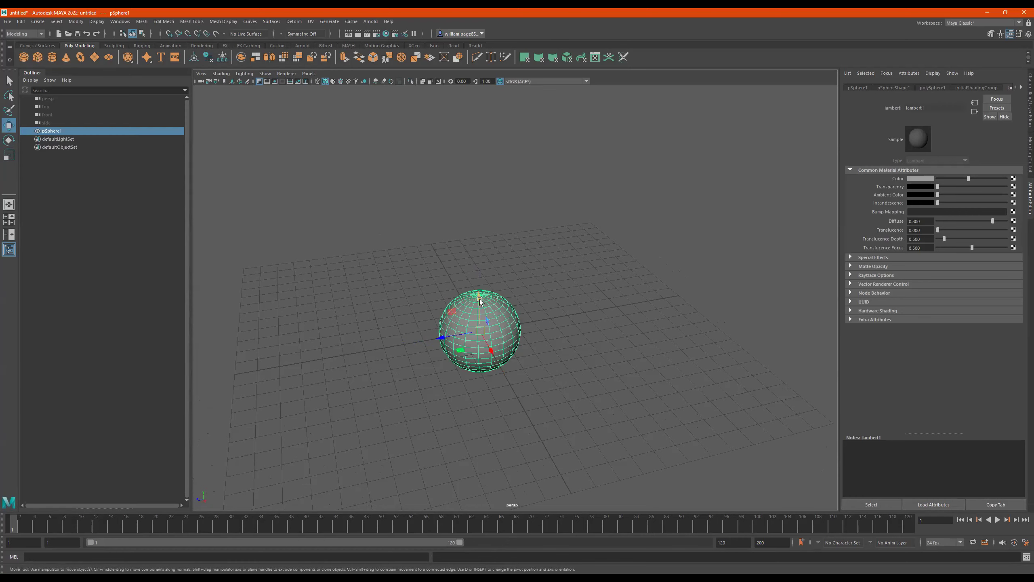
{"action": "mouse_move", "coordinate": [480, 301]}
{"action": "left_mouse_down", "text": "alt"}
{"action": "mouse_move", "coordinate": [467, 338]}
{"action": "mouse_move", "coordinate": [462, 295]}
{"action": "left_mouse_up", "text": "alt"}
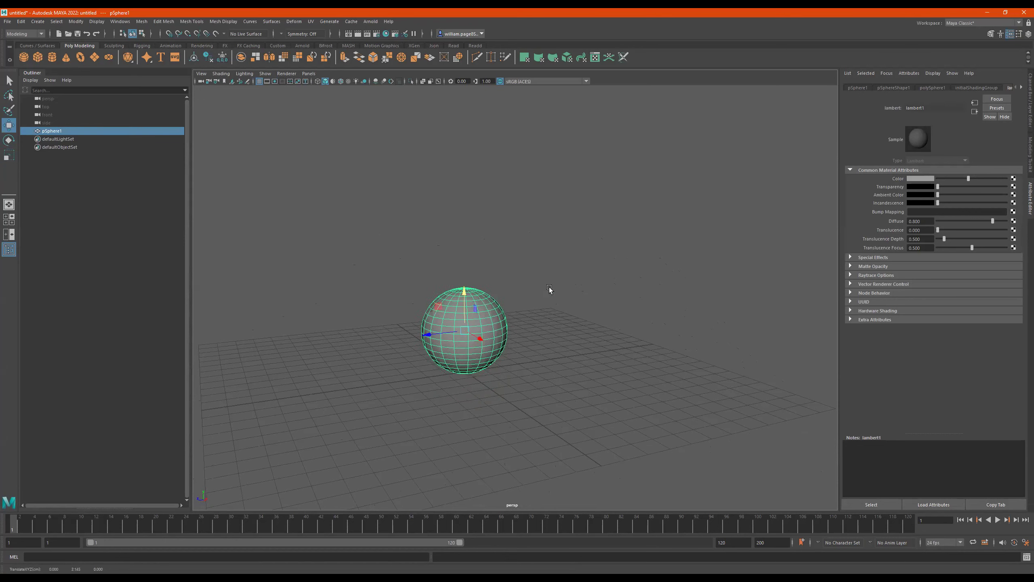
Step: Examine the sphere's position relative to the grid in the side view of the four-view layout, and return to the perspective view
{"action": "key", "text": "space"}
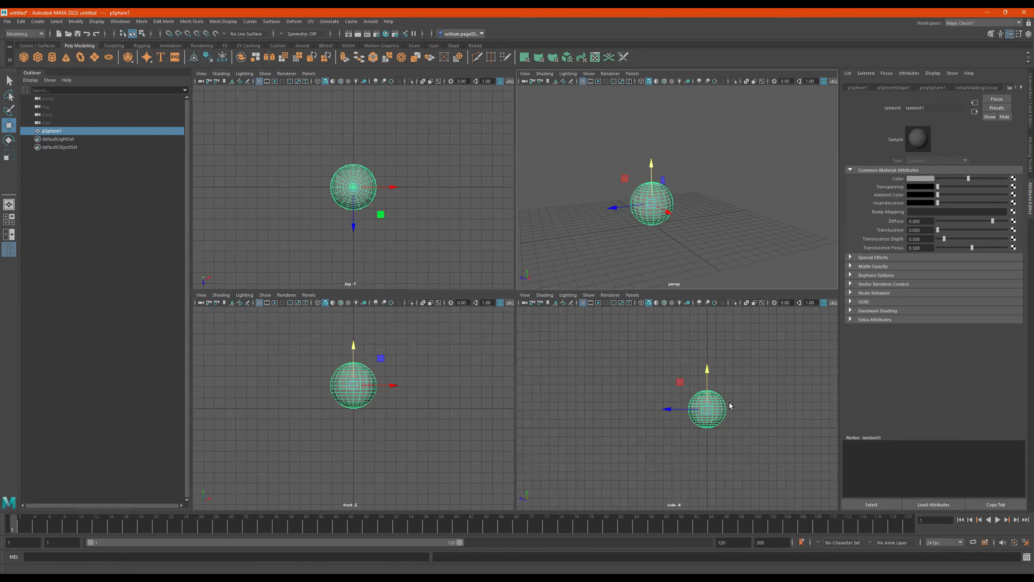
{"action": "right_click_drag", "start_coordinate": [651, 400], "coordinate": [864, 394], "text": "alt"}
{"action": "middle_click_drag", "start_coordinate": [779, 399], "coordinate": [650, 398], "text": "alt"}
{"action": "mouse_move", "coordinate": [642, 392]}
{"action": "right_mouse_down", "text": "alt"}
{"action": "mouse_move", "coordinate": [686, 387]}
{"action": "mouse_move", "coordinate": [649, 383]}
{"action": "right_mouse_up", "text": "alt"}
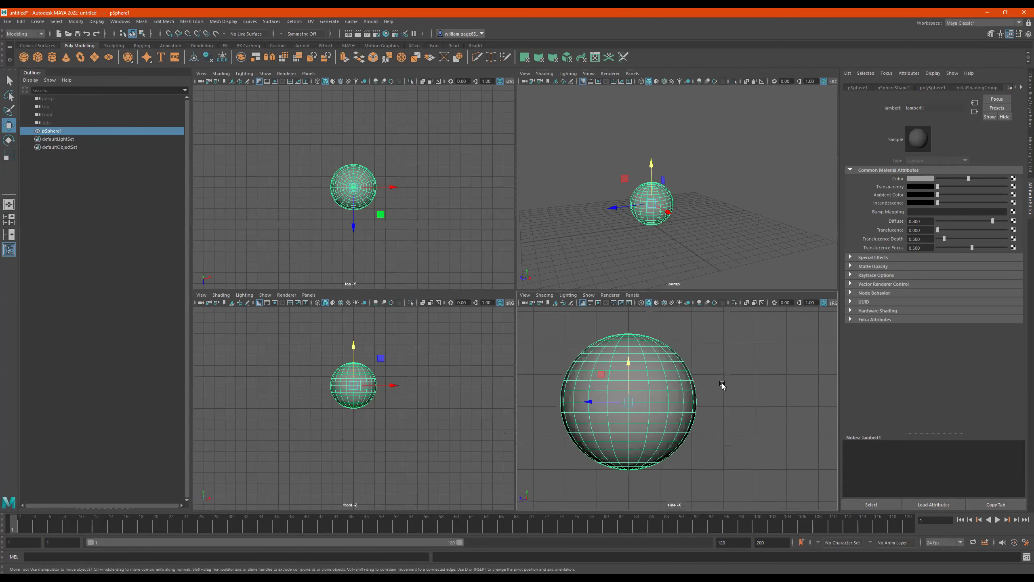
{"action": "right_click_drag", "start_coordinate": [776, 383], "coordinate": [631, 387], "text": "alt"}
{"action": "right_click_drag", "start_coordinate": [693, 384], "coordinate": [718, 392], "text": "alt"}
{"action": "scroll", "coordinate": [718, 391], "scroll_direction": "up", "scroll_amount": 8}
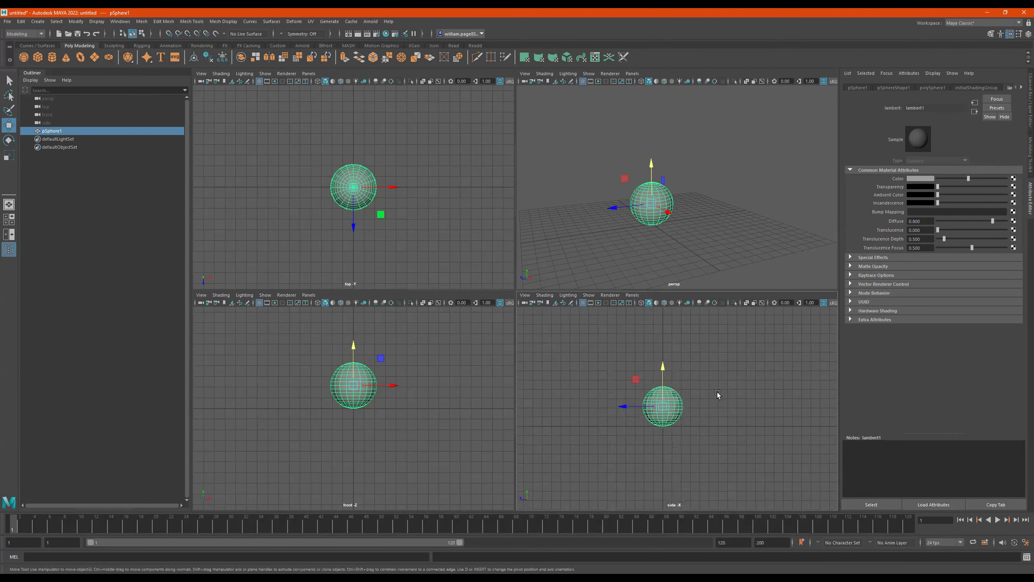
{"action": "scroll", "coordinate": [718, 391], "scroll_direction": "down", "scroll_amount": 6}
{"action": "scroll", "coordinate": [713, 393], "scroll_direction": "up", "scroll_amount": 3}
{"action": "scroll", "coordinate": [684, 391], "scroll_direction": "up", "scroll_amount": 2}
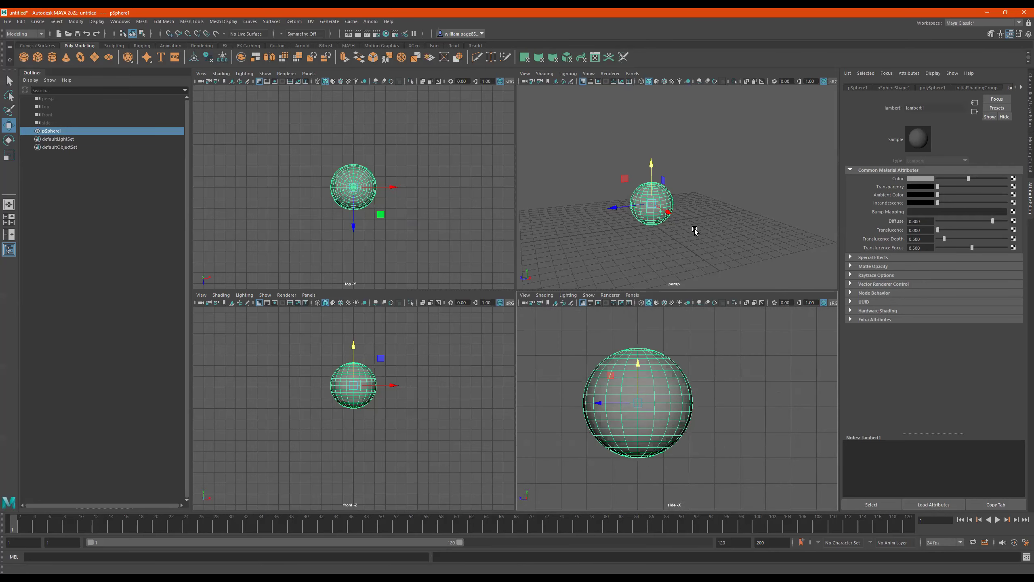
{"action": "key", "text": "space"}
Step: Create a second polygon sphere, enlarge it to slightly smaller than the first, and stack it on top along Y
{"action": "left_click_drag", "start_coordinate": [572, 360], "coordinate": [456, 392], "text": "alt"}
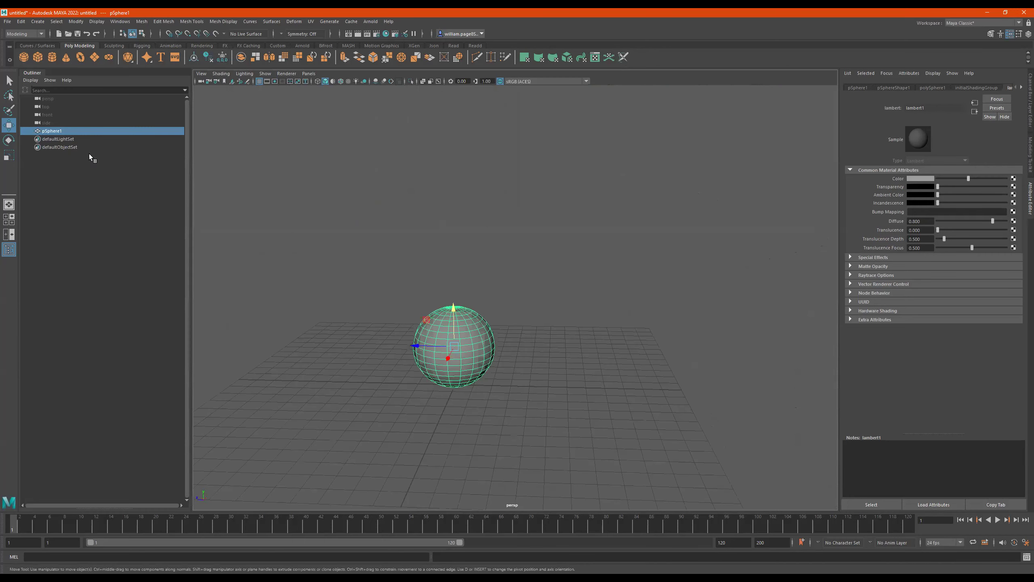
{"action": "left_click_drag", "start_coordinate": [541, 311], "coordinate": [486, 325], "text": "alt"}
{"action": "mouse_move", "coordinate": [520, 290]}
{"action": "left_mouse_down", "text": "alt"}
{"action": "mouse_move", "coordinate": [536, 290]}
{"action": "mouse_move", "coordinate": [521, 299]}
{"action": "left_mouse_up", "text": "alt"}
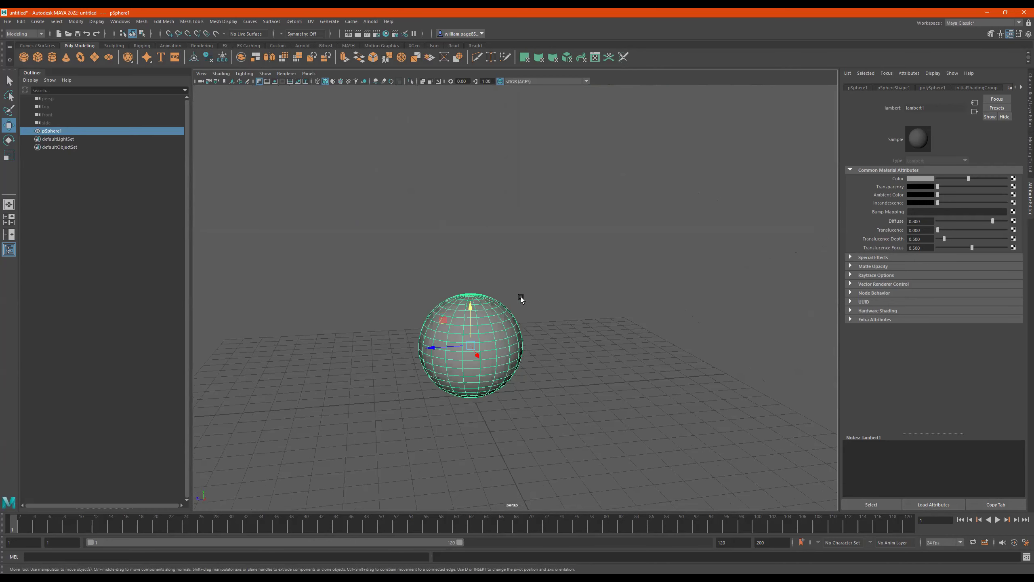
{"action": "left_click", "coordinate": [23, 57]}
{"action": "left_click_drag", "start_coordinate": [474, 358], "coordinate": [488, 262]}
{"action": "key", "text": "r"}
{"action": "key", "text": "w"}
{"action": "left_click_drag", "start_coordinate": [470, 218], "coordinate": [471, 229]}
{"action": "left_click_drag", "start_coordinate": [536, 275], "coordinate": [487, 269], "text": "alt"}
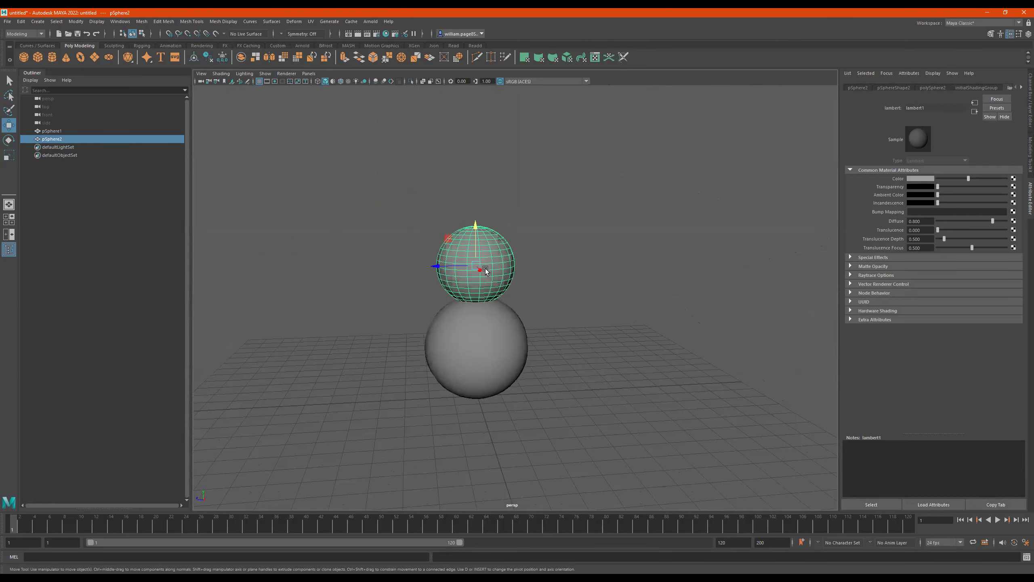
Step: Delete the upper sphere and select the remaining sphere on the grid
{"action": "key", "text": "Delete"}
{"action": "left_click", "coordinate": [495, 341]}
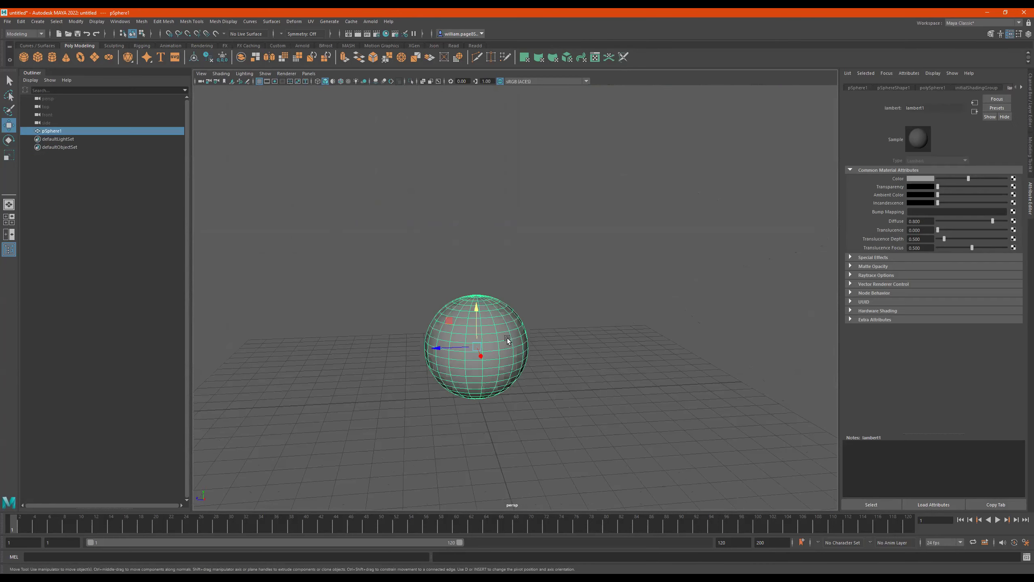
{"action": "middle_click_drag", "start_coordinate": [618, 320], "coordinate": [622, 323], "text": "alt"}
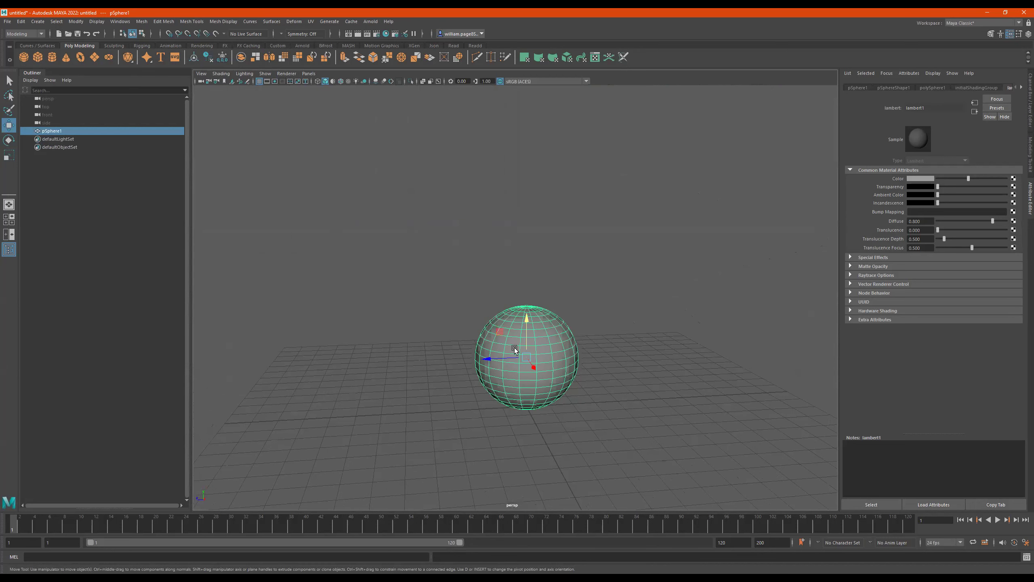
{"action": "left_click_drag", "start_coordinate": [473, 394], "coordinate": [488, 403], "text": "alt"}
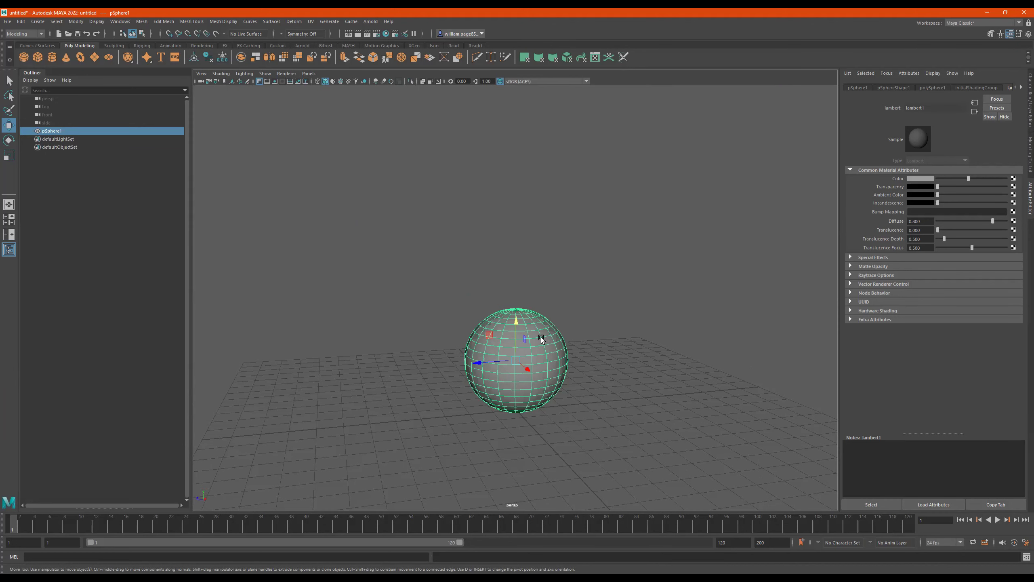
Step: Duplicate the selected sphere, move the copy up along Y above the original, and scale it uniformly
{"action": "key", "text": "ctrl+d"}
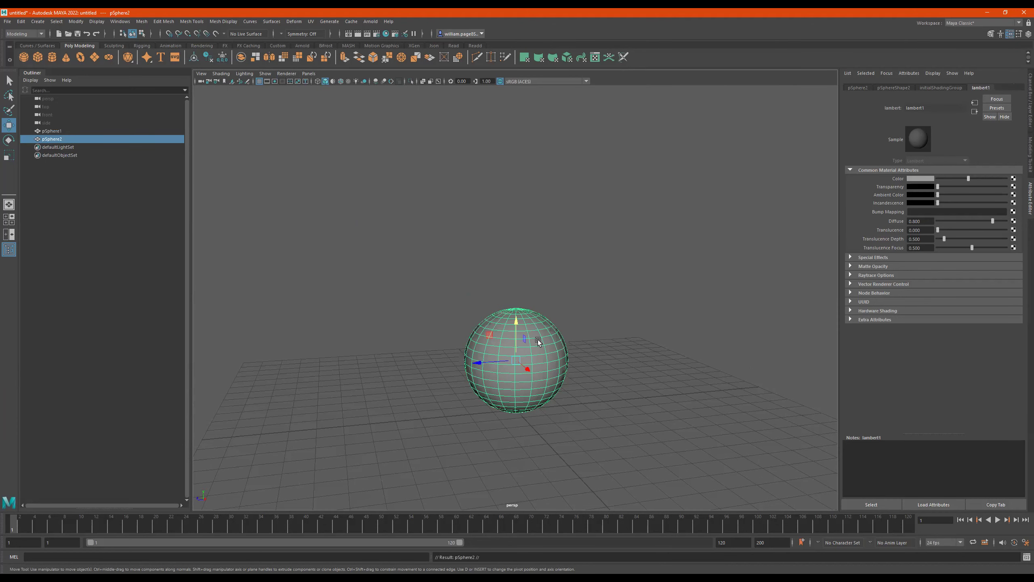
{"action": "left_click_drag", "start_coordinate": [516, 325], "coordinate": [509, 245]}
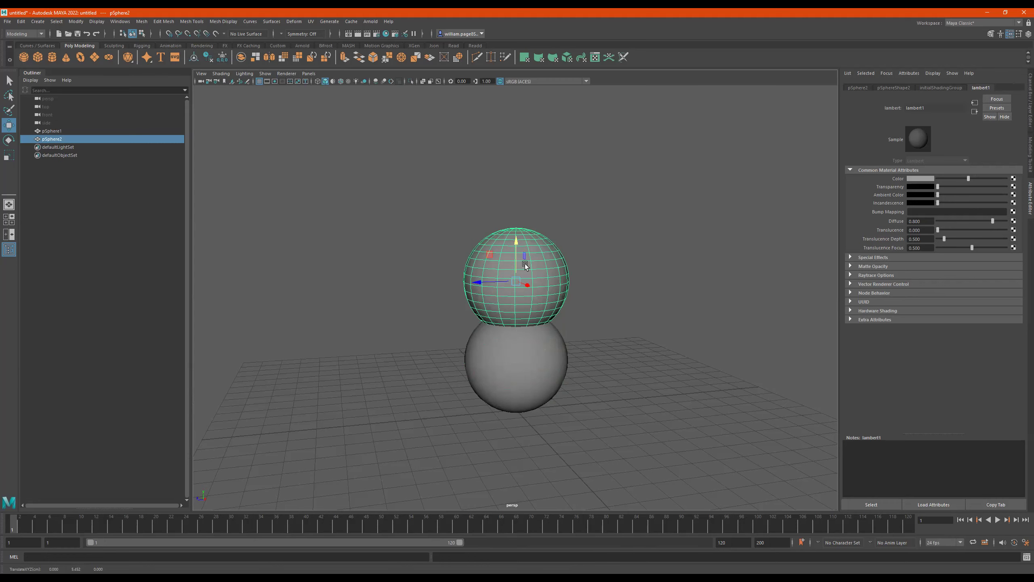
{"action": "key", "text": "r"}
{"action": "mouse_move", "coordinate": [515, 282]}
{"action": "left_mouse_down"}
{"action": "mouse_move", "coordinate": [505, 282]}
{"action": "mouse_move", "coordinate": [520, 277]}
{"action": "left_mouse_up"}
{"action": "key", "text": "w"}
Step: Delete the duplicated upper sphere and reselect the original one
{"action": "left_click_drag", "start_coordinate": [577, 300], "coordinate": [579, 317], "text": "alt"}
{"action": "key", "text": "Delete"}
{"action": "left_click_drag", "start_coordinate": [614, 269], "coordinate": [400, 426]}
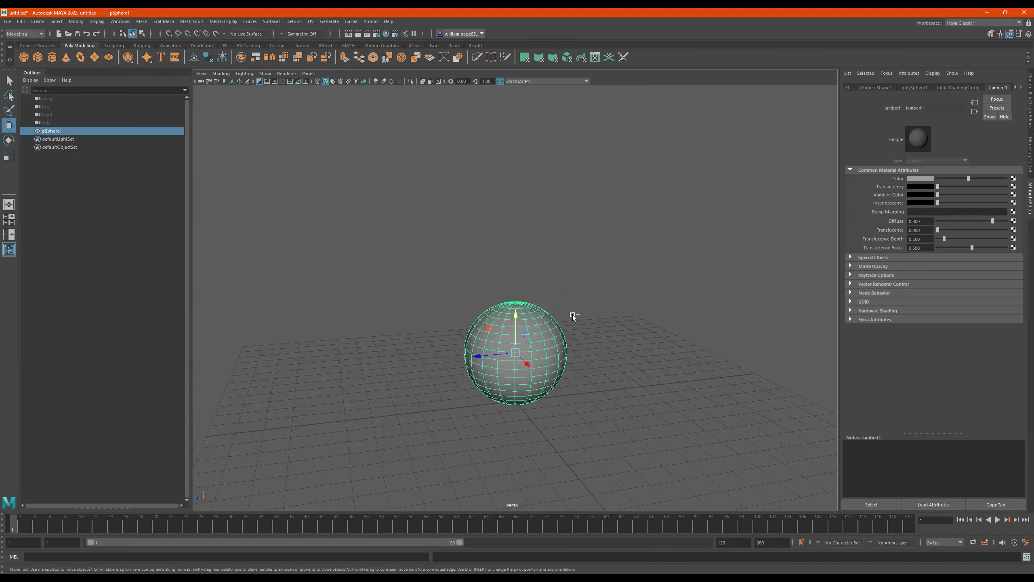
Step: Duplicate the base sphere, scale the copy down, and rest it on top of the base sphere along Y
{"action": "key", "text": "ctrl+d"}
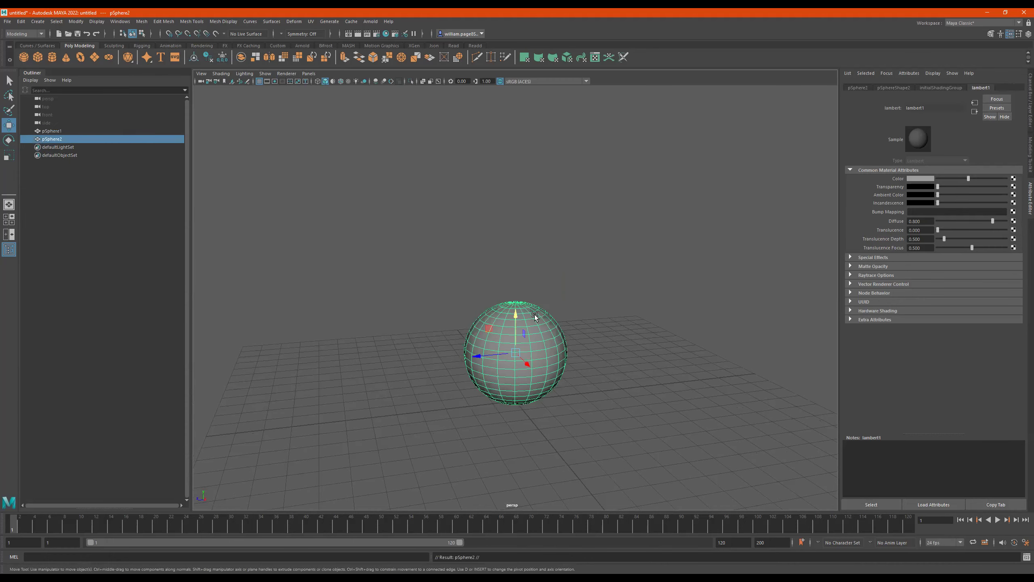
{"action": "left_click_drag", "start_coordinate": [514, 316], "coordinate": [491, 250]}
{"action": "key", "text": "r"}
{"action": "key", "text": "w"}
{"action": "left_click_drag", "start_coordinate": [515, 200], "coordinate": [526, 285]}
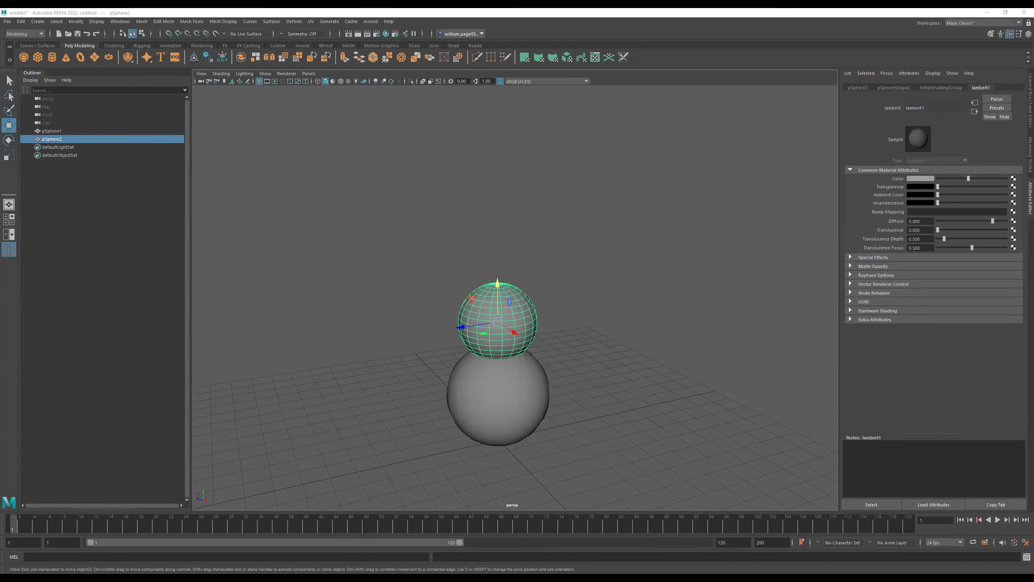
{"action": "left_click_drag", "start_coordinate": [507, 279], "coordinate": [536, 299], "text": "alt"}
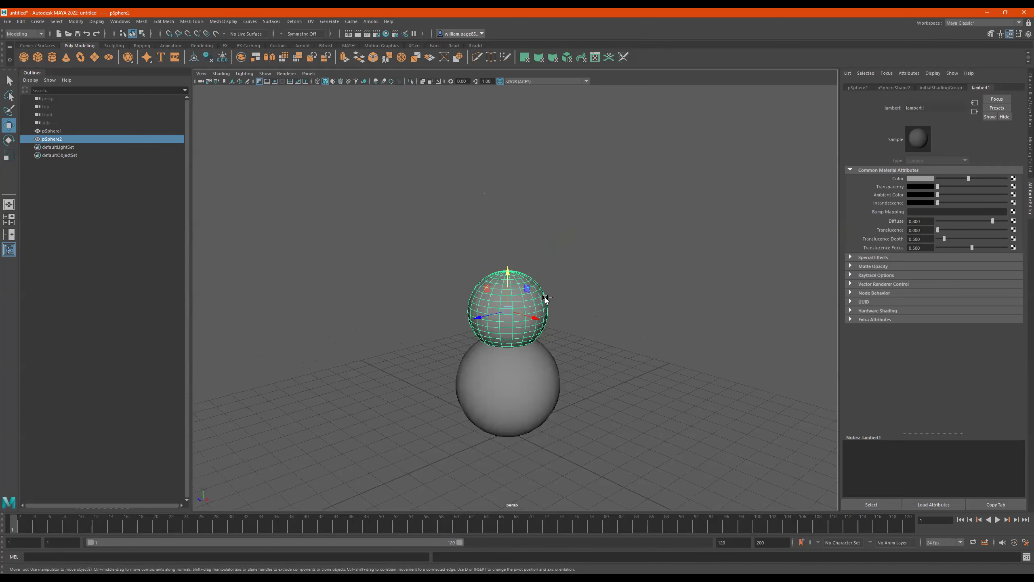
Step: Duplicate the middle sphere, scale the copy down further, and rest it on top of the middle sphere as the head
{"action": "key", "text": "ctrl+d"}
{"action": "left_click_drag", "start_coordinate": [505, 271], "coordinate": [506, 203]}
{"action": "key", "text": "r"}
{"action": "left_click_drag", "start_coordinate": [507, 241], "coordinate": [501, 240]}
{"action": "key", "text": "w"}
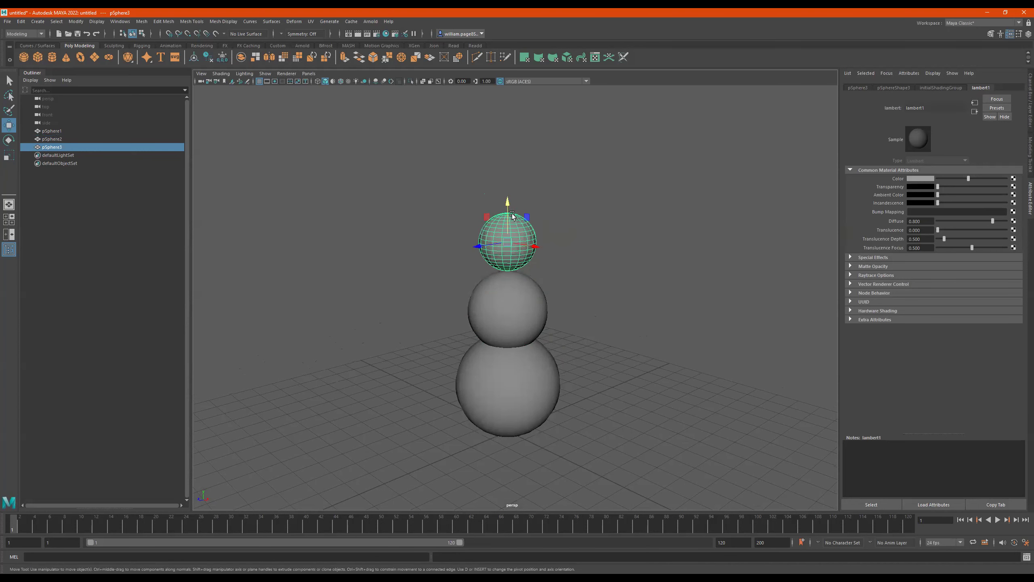
{"action": "left_click_drag", "start_coordinate": [508, 203], "coordinate": [508, 218]}
{"action": "left_click_drag", "start_coordinate": [580, 257], "coordinate": [587, 293], "text": "alt"}
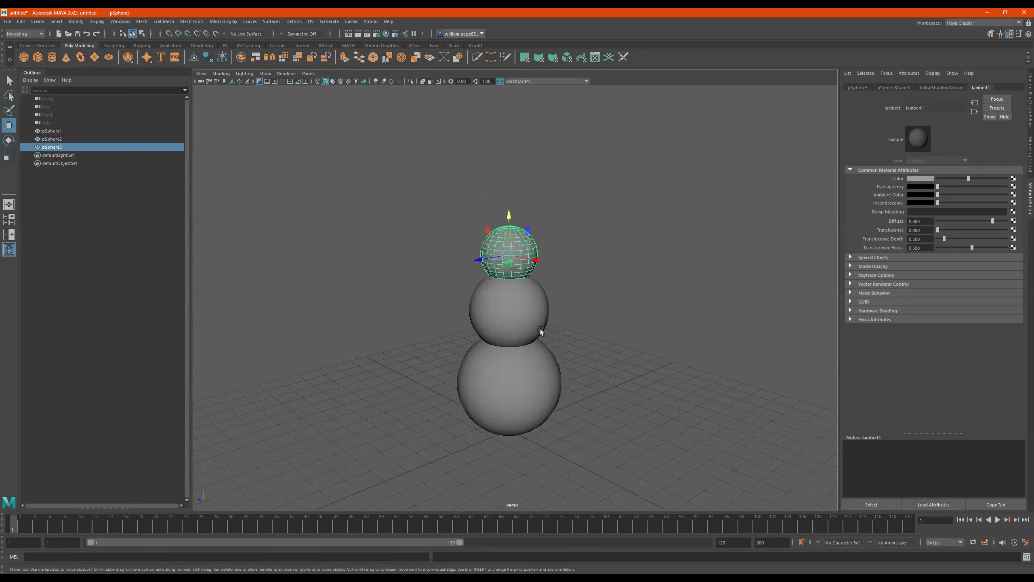
Step: Clear the selection and inspect the three stacked spheres from several distances and angles
{"action": "middle_click_drag", "start_coordinate": [539, 330], "coordinate": [436, 367], "text": "alt"}
{"action": "left_click", "coordinate": [584, 292]}
{"action": "scroll", "coordinate": [430, 296], "scroll_direction": "down", "scroll_amount": 1}
{"action": "scroll", "coordinate": [430, 295], "scroll_direction": "down", "scroll_amount": 3}
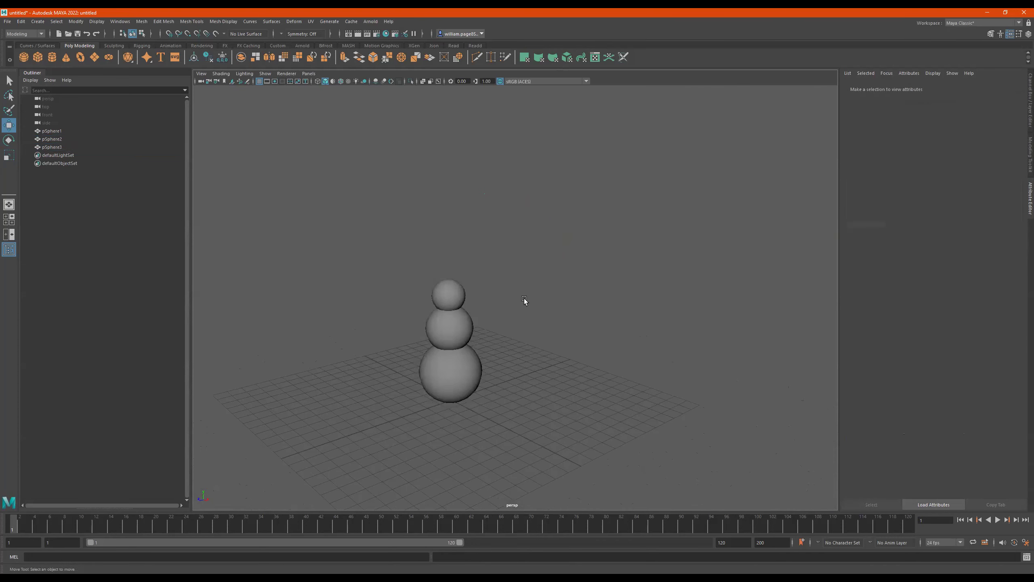
{"action": "left_click_drag", "start_coordinate": [346, 397], "coordinate": [537, 294]}
{"action": "left_click_drag", "start_coordinate": [598, 309], "coordinate": [746, 352], "text": "alt"}
{"action": "left_click_drag", "start_coordinate": [693, 330], "coordinate": [614, 306], "text": "alt"}
{"action": "left_click", "coordinate": [587, 273]}
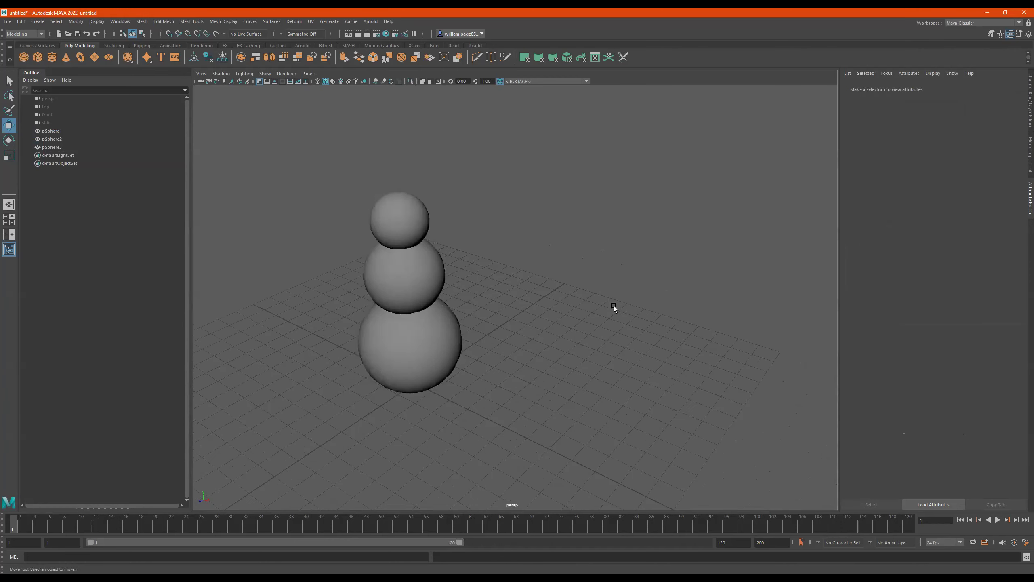
{"action": "left_click_drag", "start_coordinate": [718, 295], "coordinate": [654, 270], "text": "alt"}
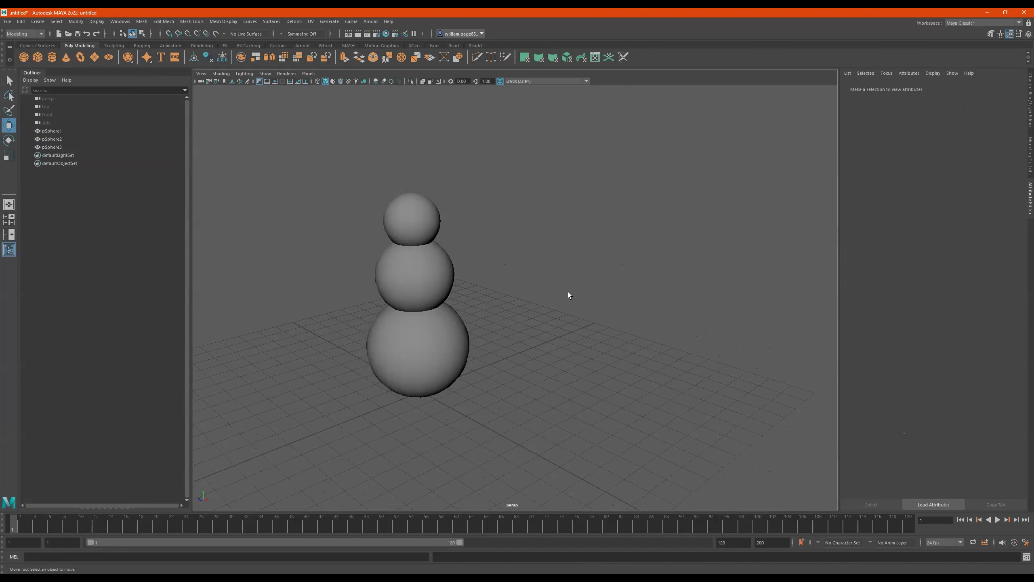
Step: Create a polygon cone and move it along X out from under the stacked spheres
{"action": "left_click", "coordinate": [67, 58]}
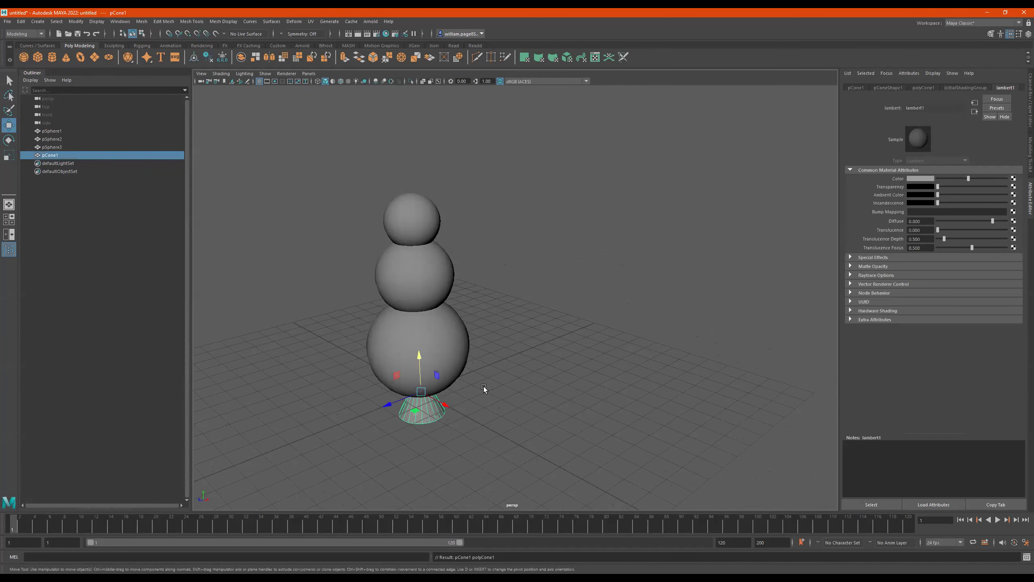
{"action": "left_click_drag", "start_coordinate": [446, 403], "coordinate": [534, 428]}
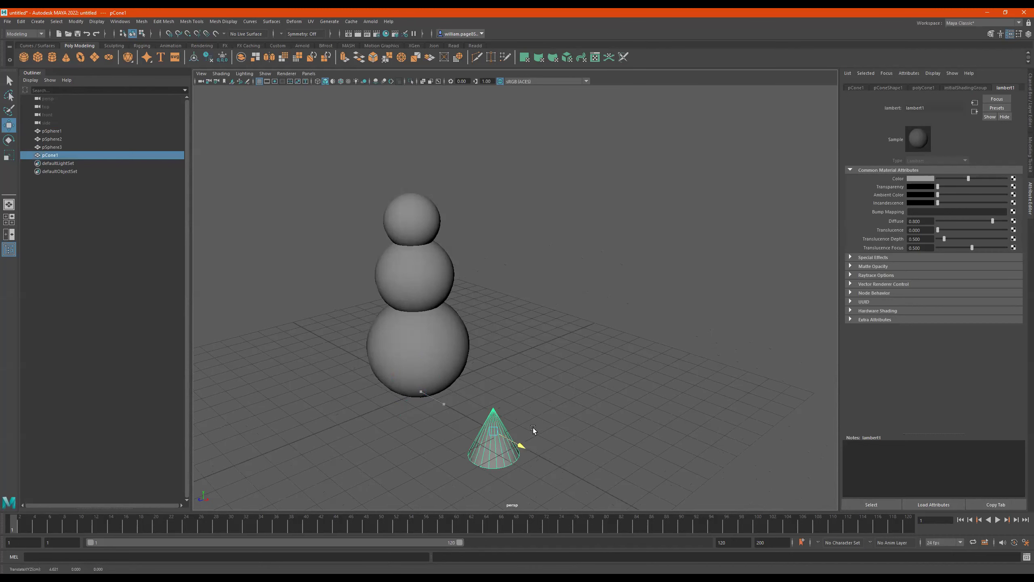
Step: Open the cone's creation attributes and set its radius to about 1.86 and its height to about 6.9
{"action": "left_click", "coordinate": [859, 87]}
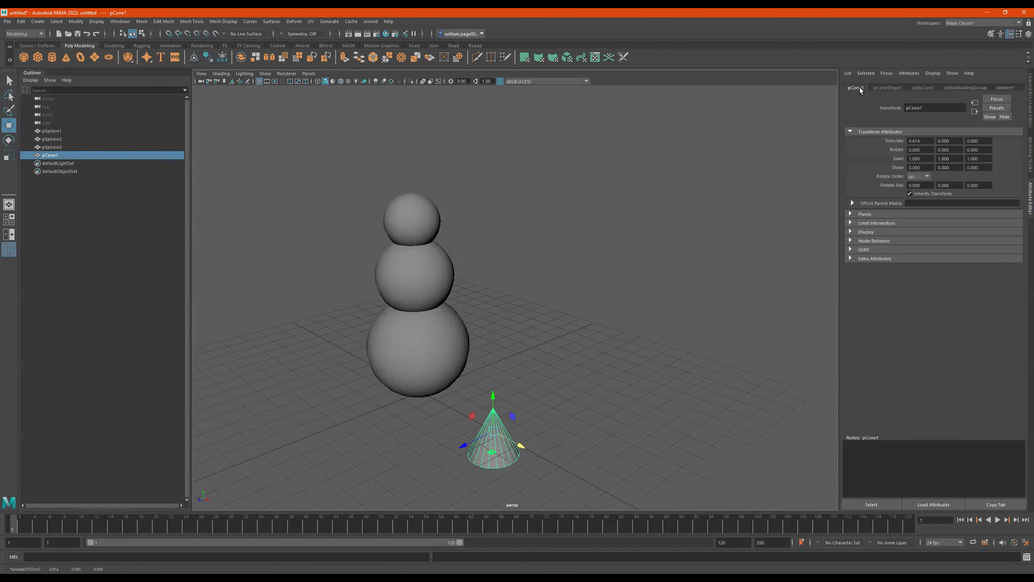
{"action": "left_click", "coordinate": [887, 87]}
{"action": "left_click", "coordinate": [923, 89]}
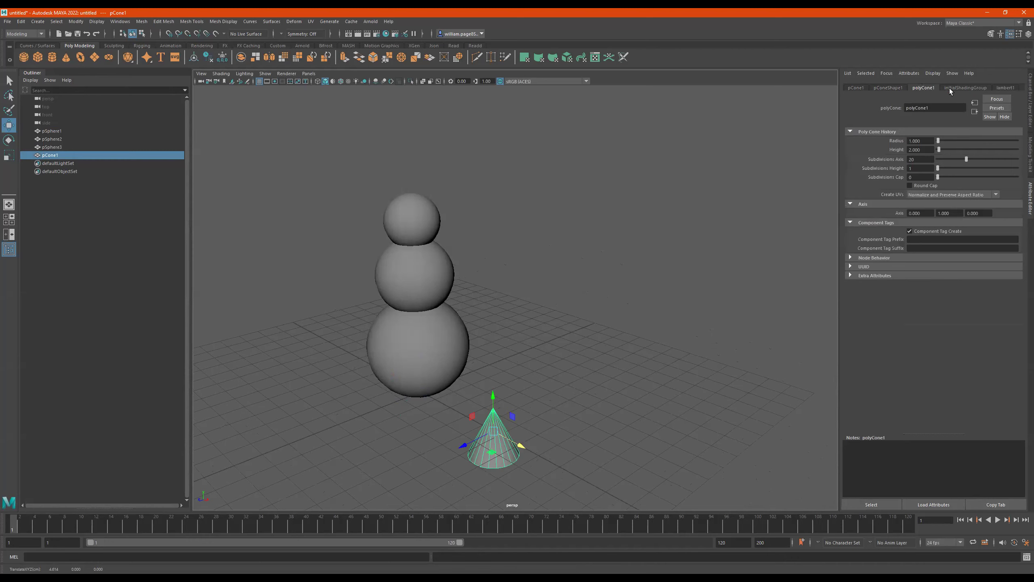
{"action": "middle_click_drag", "start_coordinate": [616, 361], "coordinate": [632, 322], "text": "alt"}
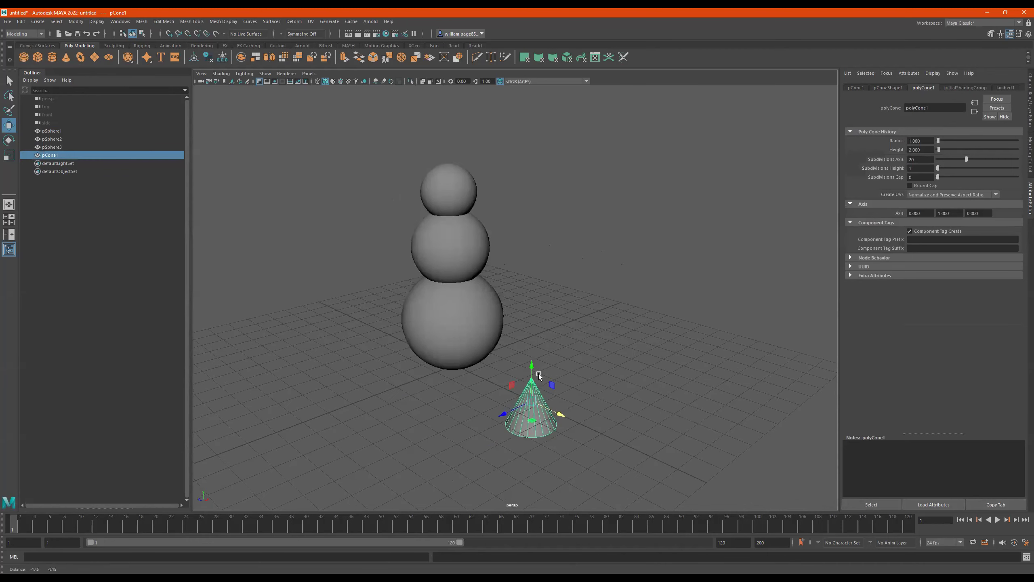
{"action": "left_click_drag", "start_coordinate": [939, 141], "coordinate": [948, 142]}
{"action": "left_click", "coordinate": [939, 141]}
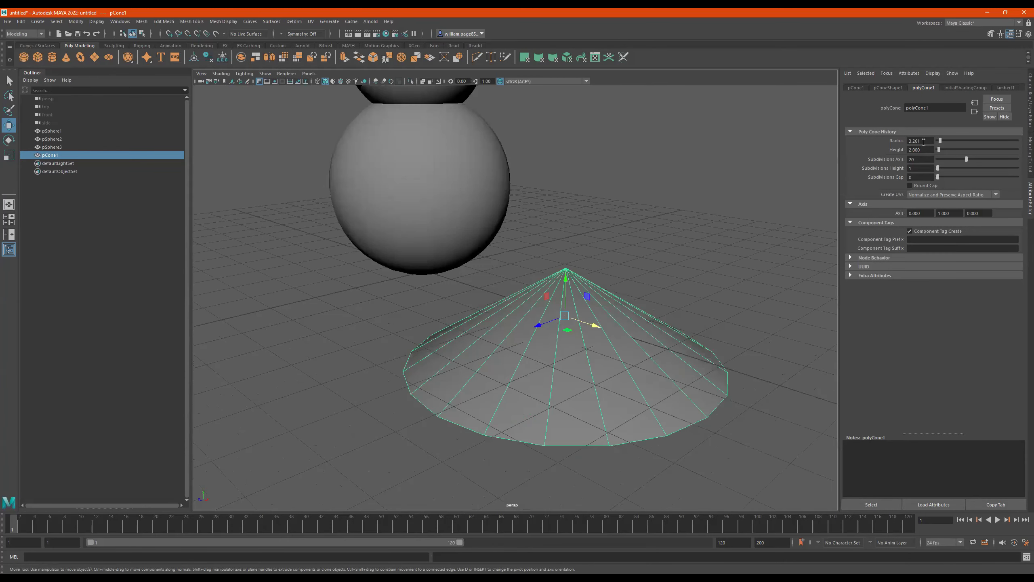
{"action": "left_click_drag", "start_coordinate": [924, 142], "coordinate": [922, 143], "text": "ctrl"}
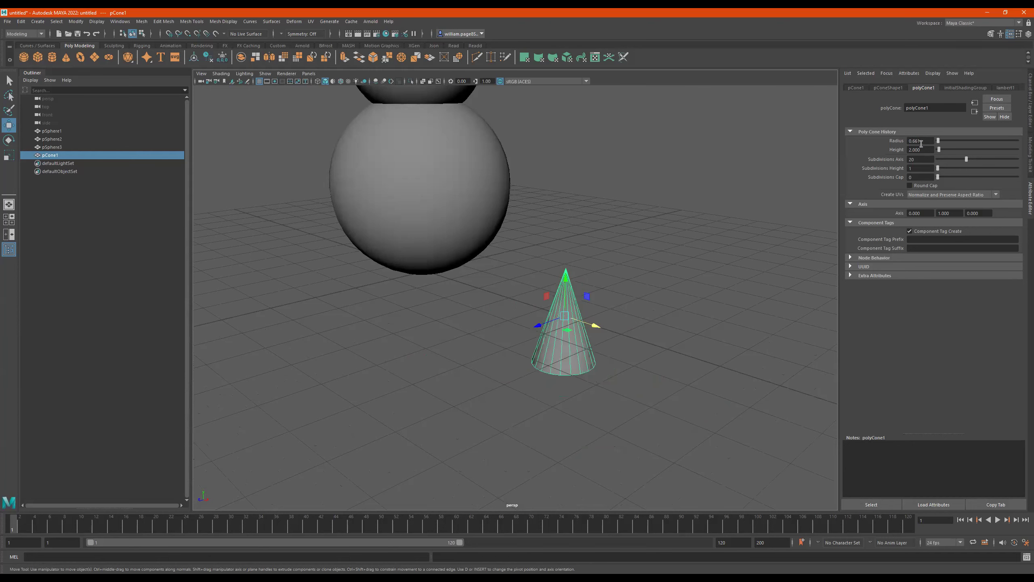
{"action": "left_click_drag", "start_coordinate": [924, 146], "coordinate": [953, 155], "text": "ctrl"}
Step: Raise the cone along Y to about 7.38, beside the head of the stacked spheres
{"action": "right_click_drag", "start_coordinate": [779, 224], "coordinate": [594, 269], "text": "alt"}
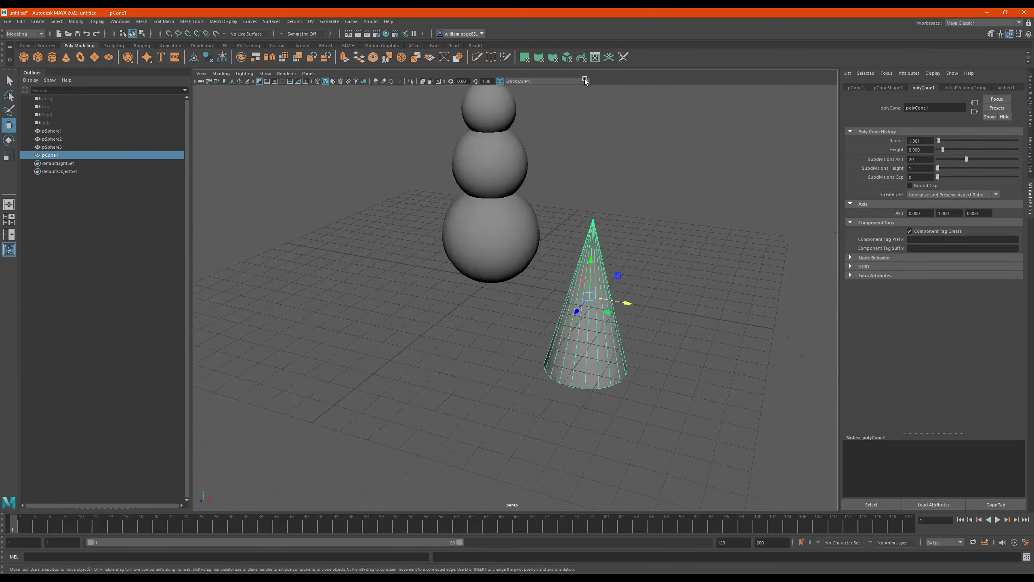
{"action": "left_click_drag", "start_coordinate": [615, 122], "coordinate": [656, 225], "text": "alt"}
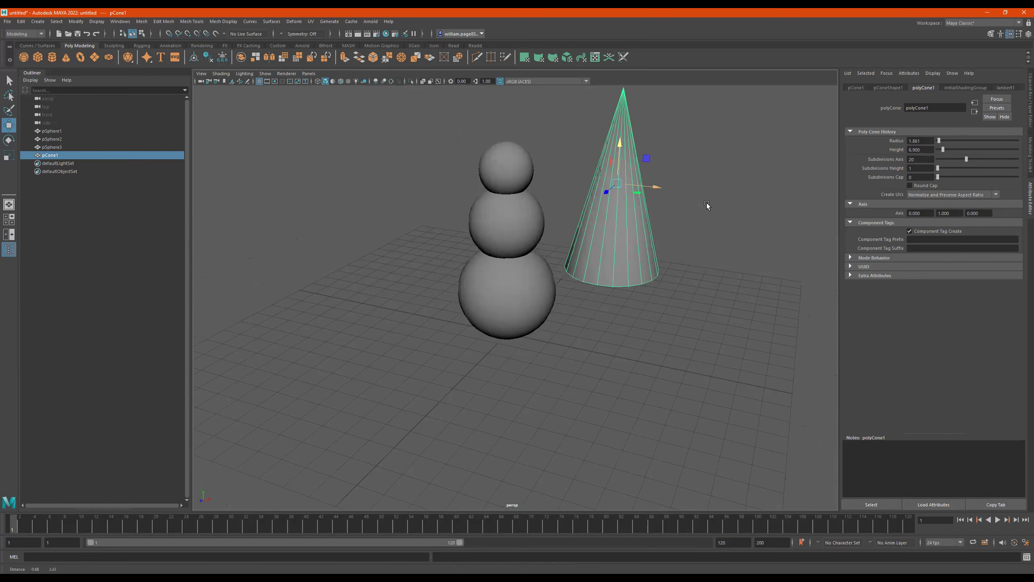
{"action": "middle_click_drag", "start_coordinate": [688, 154], "coordinate": [697, 201], "text": "alt"}
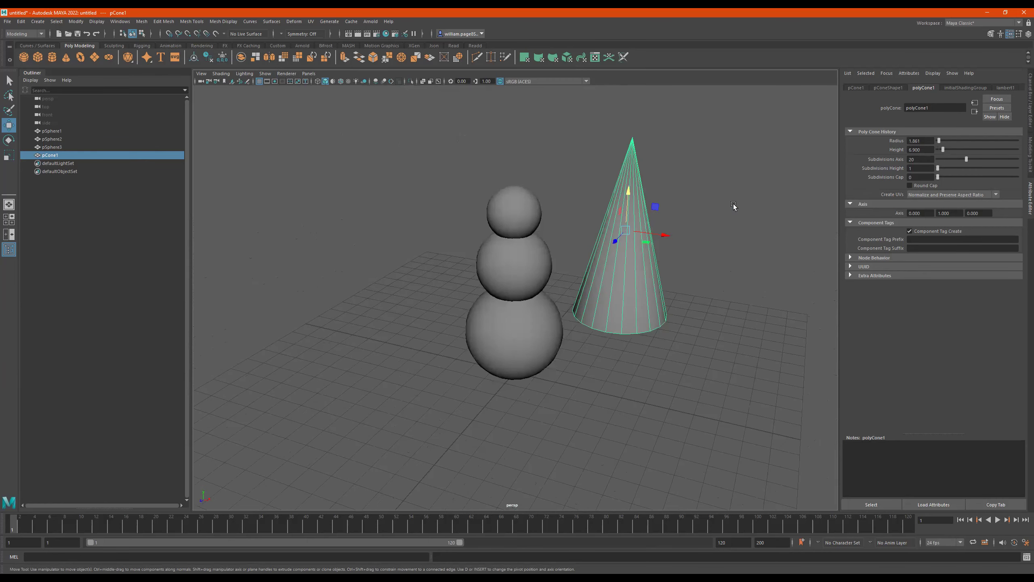
Step: Rotate the cone about Z and set its Z rotation to 90 degrees in its transform attributes
{"action": "left_click", "coordinate": [857, 87]}
{"action": "left_click_drag", "start_coordinate": [730, 175], "coordinate": [668, 203], "text": "alt"}
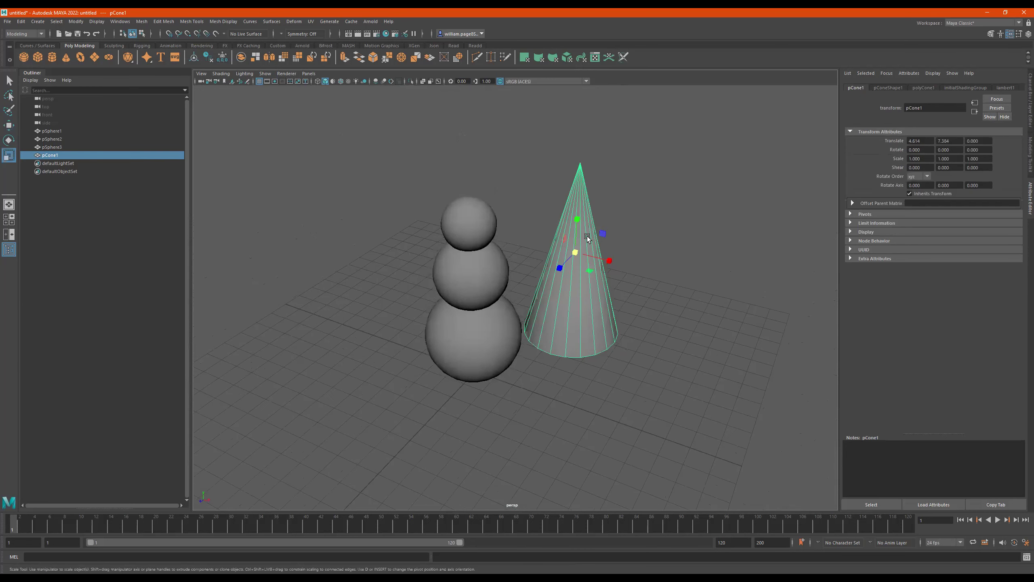
{"action": "key", "text": "e"}
{"action": "left_click_drag", "start_coordinate": [593, 227], "coordinate": [695, 249]}
{"action": "left_click_drag", "start_coordinate": [990, 150], "coordinate": [941, 150]}
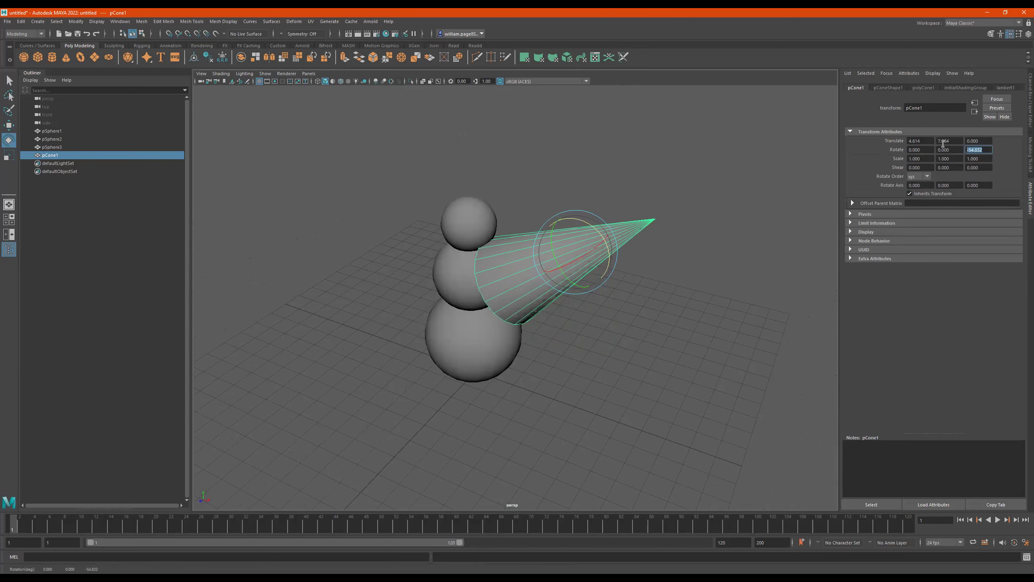
{"action": "type", "text": "90"}
{"action": "key", "text": "Return"}
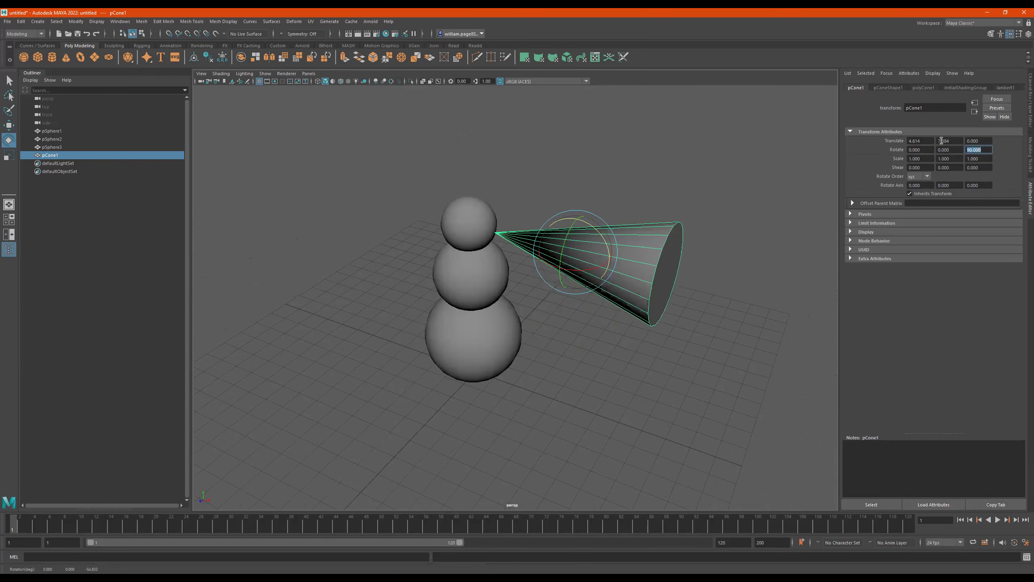
Step: Change the cone's Z rotation to -90 degrees, and undo the cone's rotation changes
{"action": "left_click", "coordinate": [968, 150]}
{"action": "type", "text": "-"}
{"action": "key", "text": "Return"}
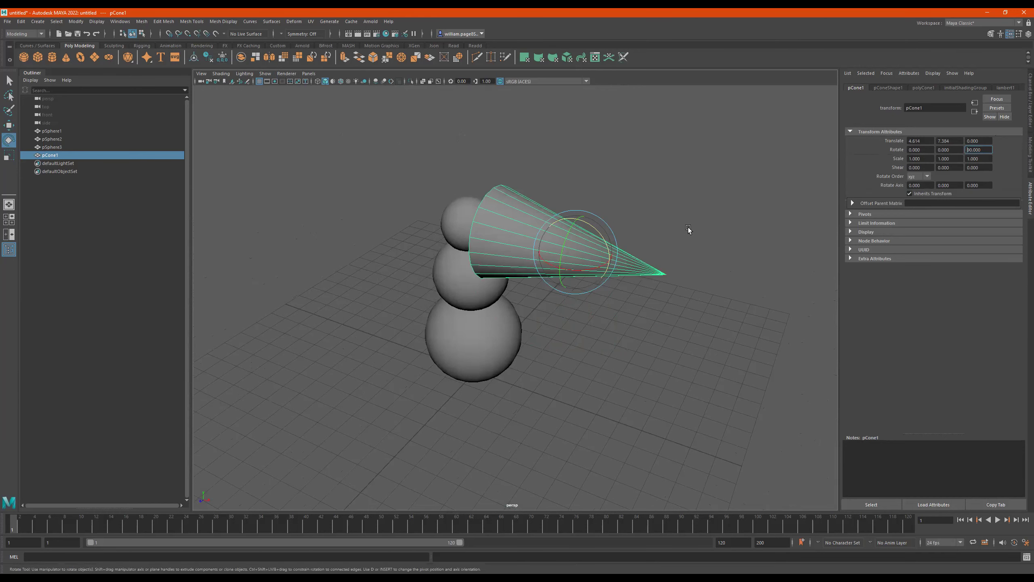
{"action": "key", "text": "ctrl+z"}
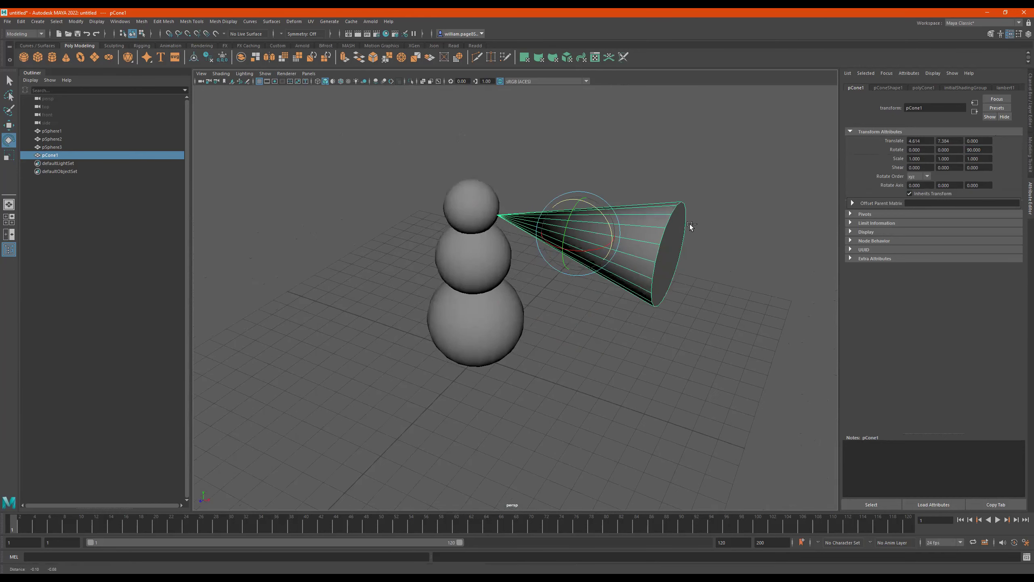
{"action": "key", "text": "ctrl+z"}
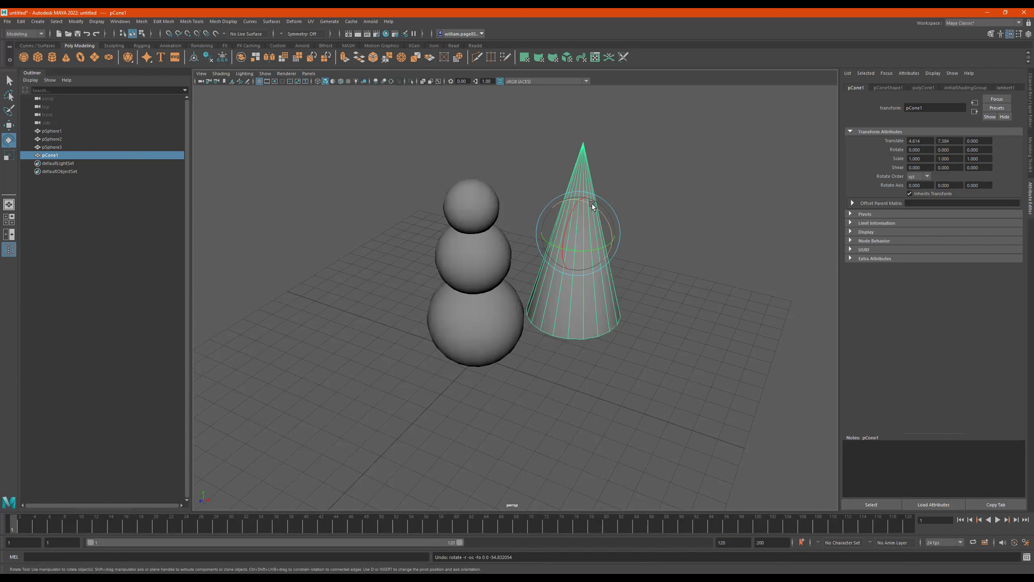
Step: Rotate the cone -90 degrees about Z to point along X, and scale it uniformly to about 0.34
{"action": "left_click_drag", "start_coordinate": [592, 205], "coordinate": [623, 243]}
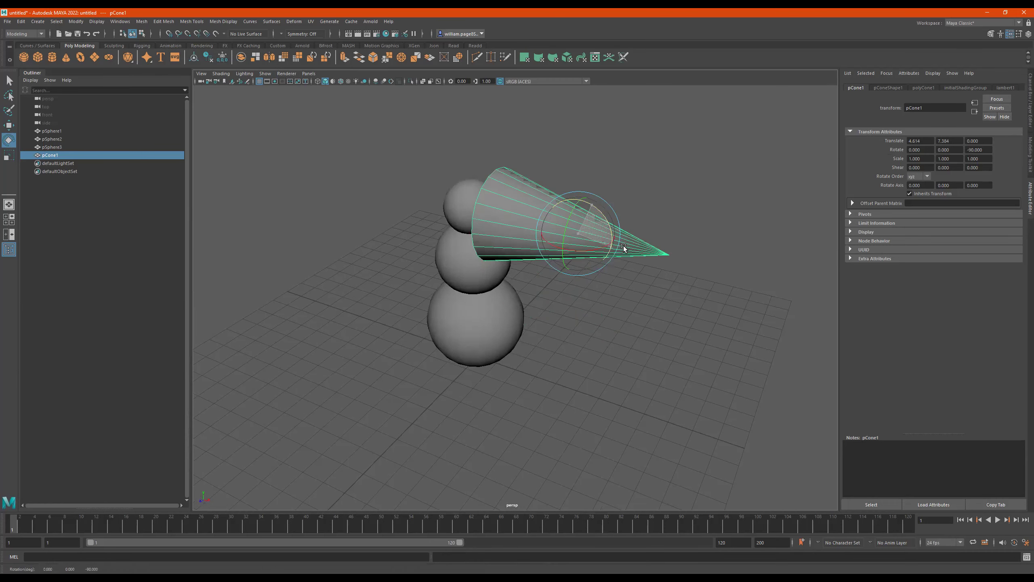
{"action": "left_click_drag", "start_coordinate": [514, 248], "coordinate": [535, 240], "text": "alt"}
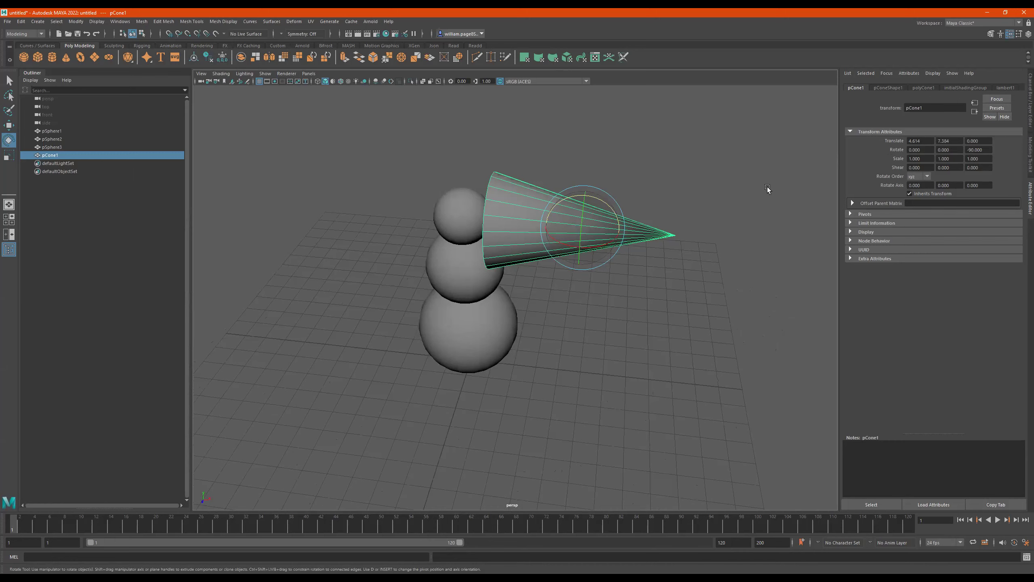
{"action": "key", "text": "r"}
{"action": "left_click_drag", "start_coordinate": [583, 229], "coordinate": [517, 233]}
{"action": "right_click_drag", "start_coordinate": [517, 232], "coordinate": [654, 218], "text": "alt"}
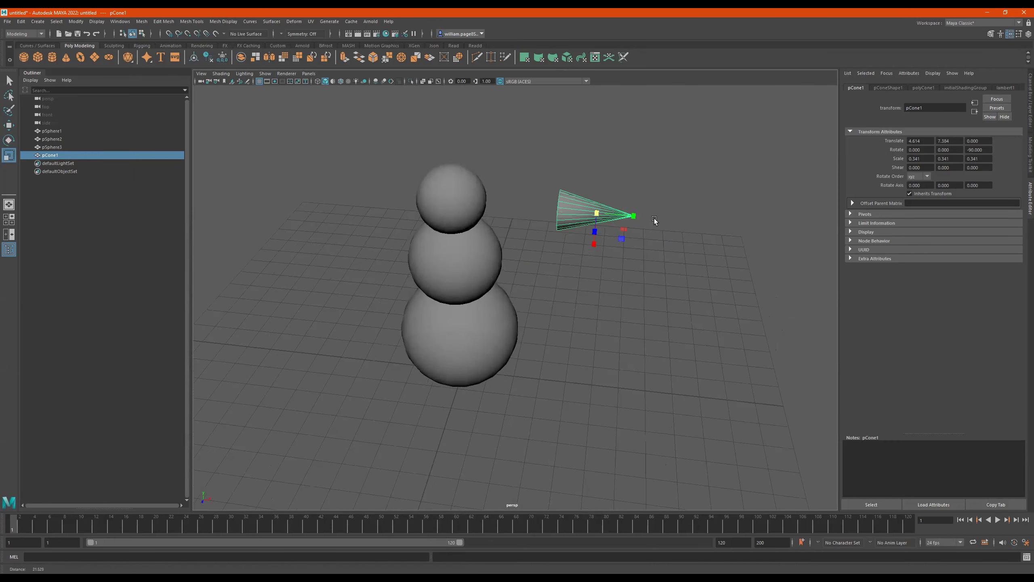
Step: Scale the cone down further to about 0.27 × 0.23 × 0.27 and move it along X to about 1.25 as the head's nose
{"action": "left_click_drag", "start_coordinate": [645, 263], "coordinate": [399, 211]}
{"action": "key", "text": "w"}
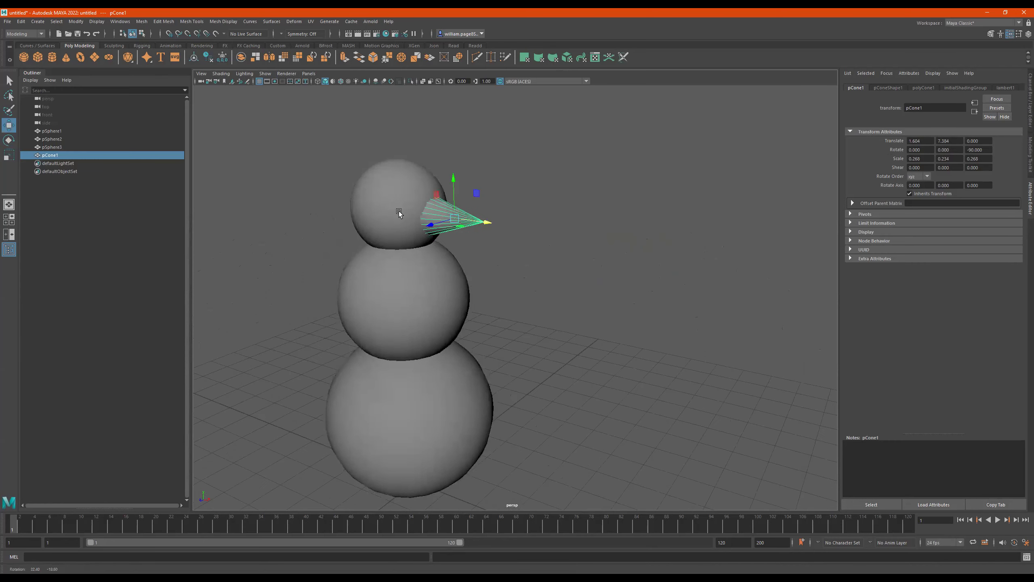
{"action": "left_click_drag", "start_coordinate": [456, 229], "coordinate": [531, 252], "text": "alt"}
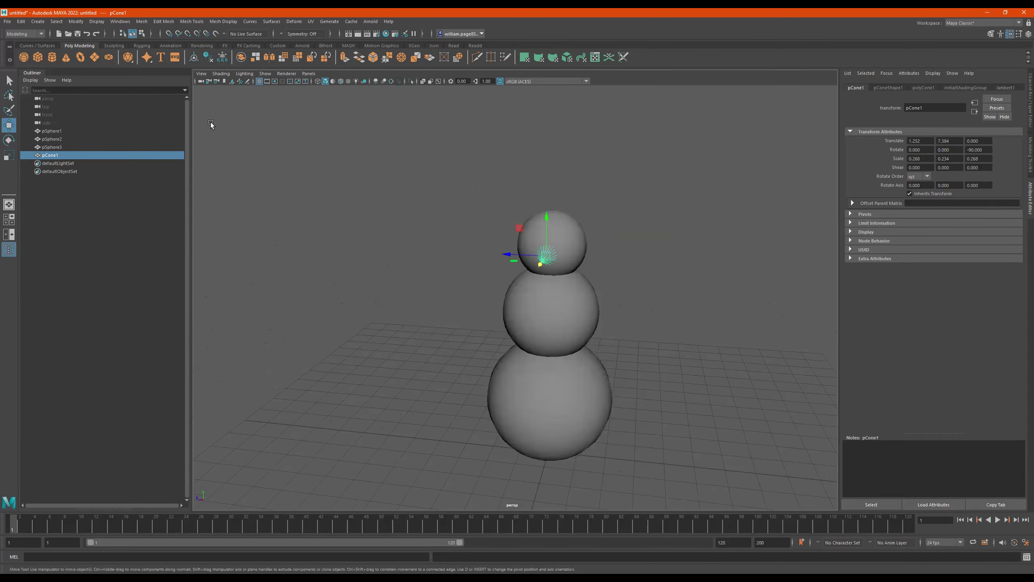
Step: Create a polygon torus and move it out along X and up along Y beside the snowman
{"action": "left_click", "coordinate": [80, 57]}
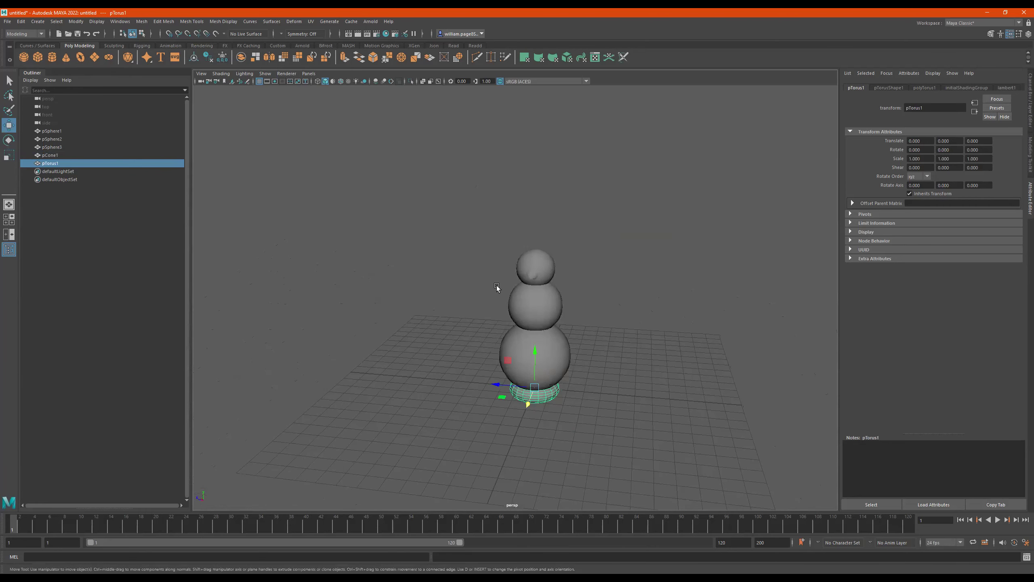
{"action": "left_click_drag", "start_coordinate": [496, 286], "coordinate": [534, 314], "text": "alt"}
{"action": "left_click", "coordinate": [513, 378]}
{"action": "left_click_drag", "start_coordinate": [526, 380], "coordinate": [532, 256]}
{"action": "left_click_drag", "start_coordinate": [605, 297], "coordinate": [546, 270], "text": "alt"}
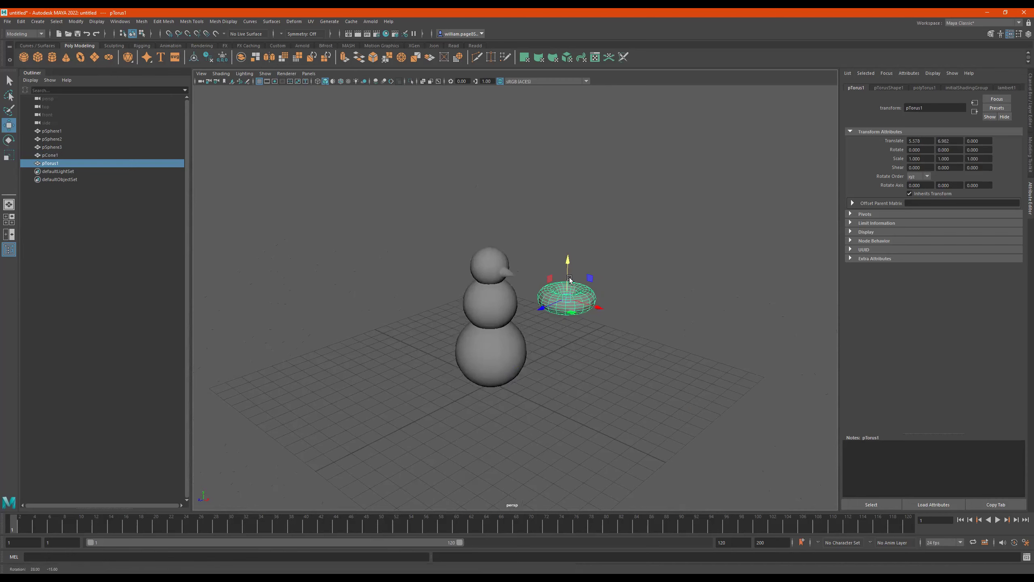
{"action": "scroll", "coordinate": [713, 271], "scroll_direction": "up", "scroll_amount": 3}
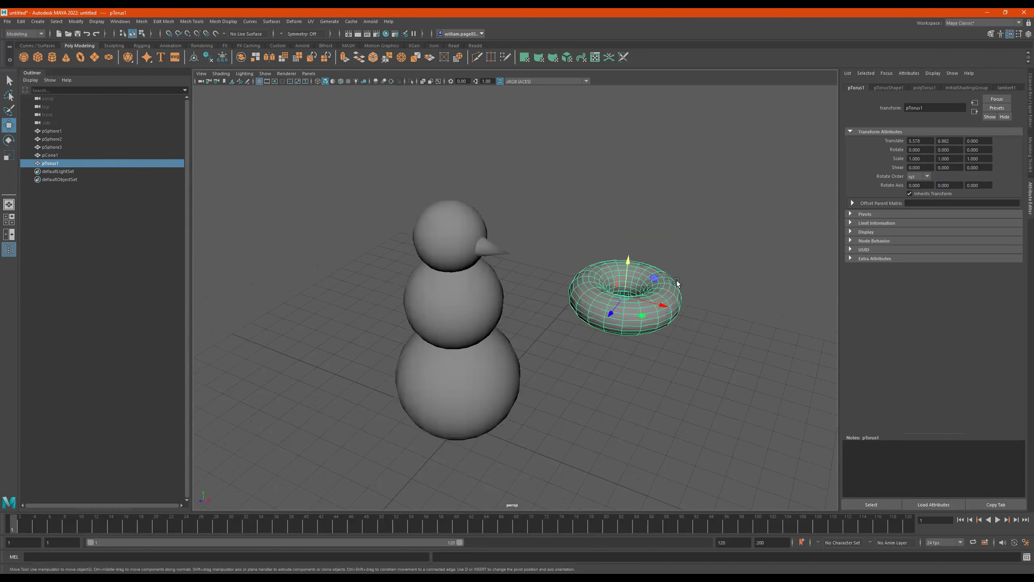
{"action": "key", "text": "e"}
{"action": "mouse_move", "coordinate": [689, 315]}
{"action": "left_mouse_down", "text": "alt"}
{"action": "mouse_move", "coordinate": [695, 310]}
{"action": "mouse_move", "coordinate": [679, 312]}
{"action": "left_mouse_up", "text": "alt"}
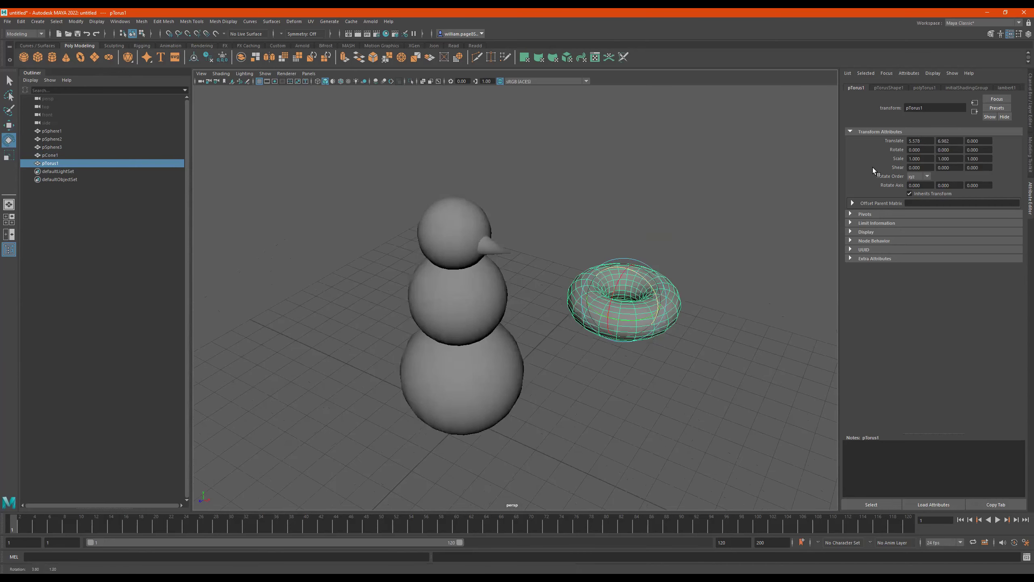
Step: Try enlarging the torus's radius in its creation attributes, and undo the change
{"action": "left_click", "coordinate": [928, 87]}
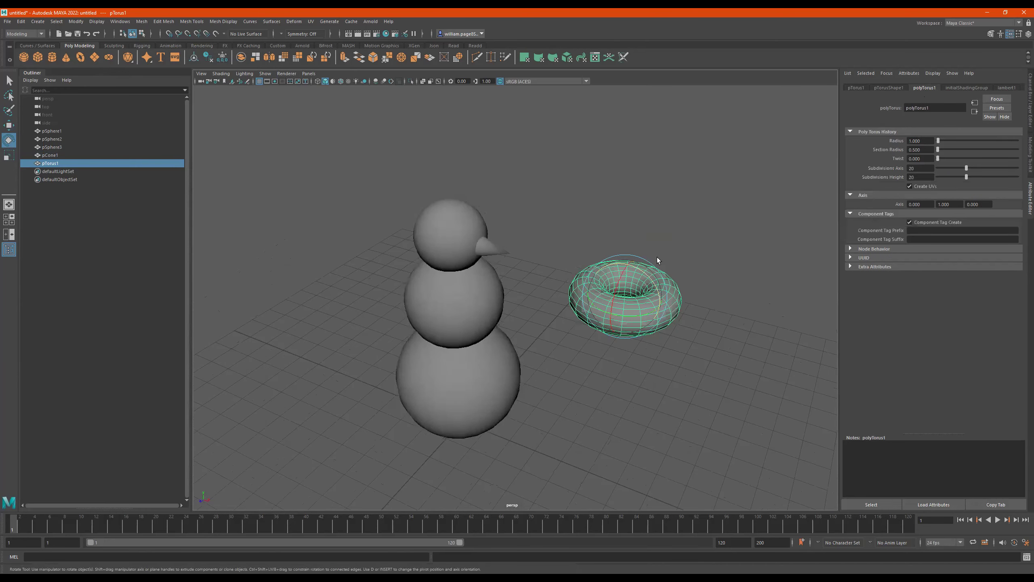
{"action": "left_click_drag", "start_coordinate": [657, 257], "coordinate": [677, 280], "text": "alt"}
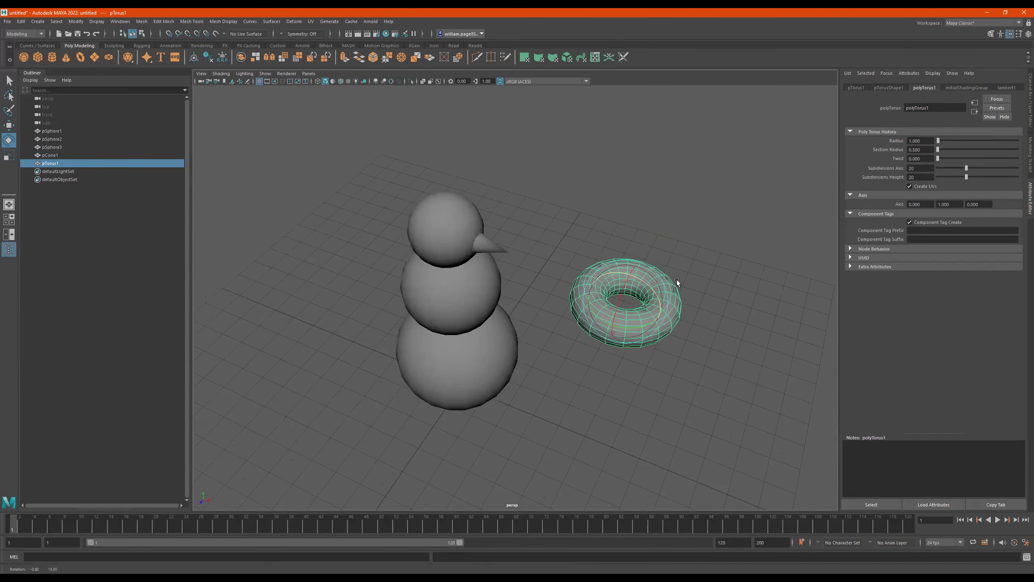
{"action": "left_click", "coordinate": [944, 141]}
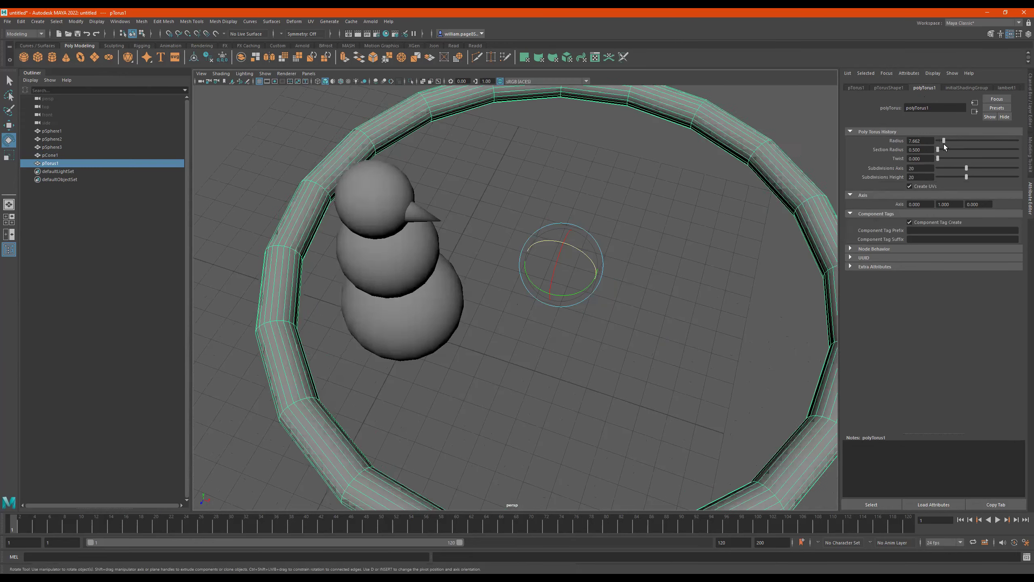
{"action": "left_click", "coordinate": [942, 143]}
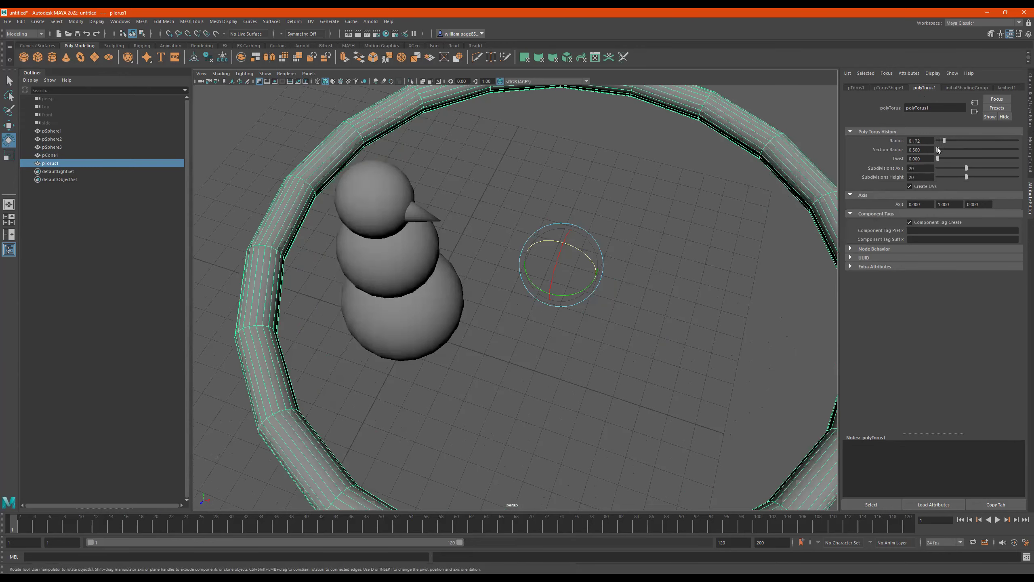
{"action": "key", "text": "ctrl+z"}
{"action": "key", "text": "ctrl+z"}
Step: Try adjusting the torus's section radius, and undo it together with the torus's moves
{"action": "left_click_drag", "start_coordinate": [937, 149], "coordinate": [924, 155]}
{"action": "key", "text": "ctrl+z"}
{"action": "key", "text": "ctrl+z"}
{"action": "key", "text": "ctrl+z"}
{"action": "key", "text": "ctrl+z"}
{"action": "key", "text": "ctrl+z"}
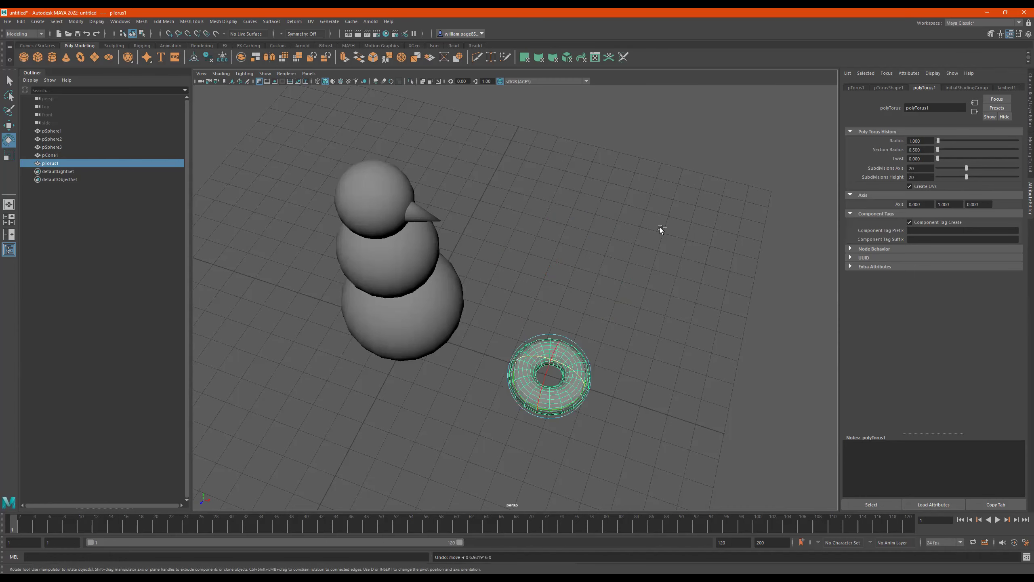
{"action": "key", "text": "ctrl+z"}
Step: Move the torus out and up beside the snowman again, and set its radius to 1.6
{"action": "key", "text": "w"}
{"action": "left_click_drag", "start_coordinate": [423, 391], "coordinate": [552, 267]}
{"action": "left_click_drag", "start_coordinate": [936, 139], "coordinate": [937, 141]}
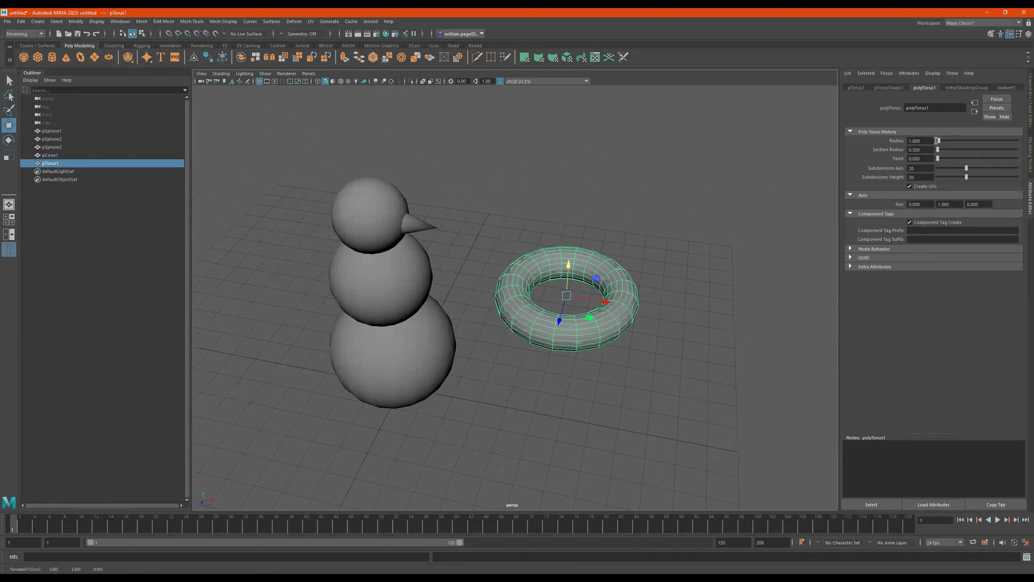
Step: Scale the torus down uniformly and rotate it upright to face the same way as the nose
{"action": "key", "text": "r"}
{"action": "left_click_drag", "start_coordinate": [567, 300], "coordinate": [533, 303]}
{"action": "key", "text": "e"}
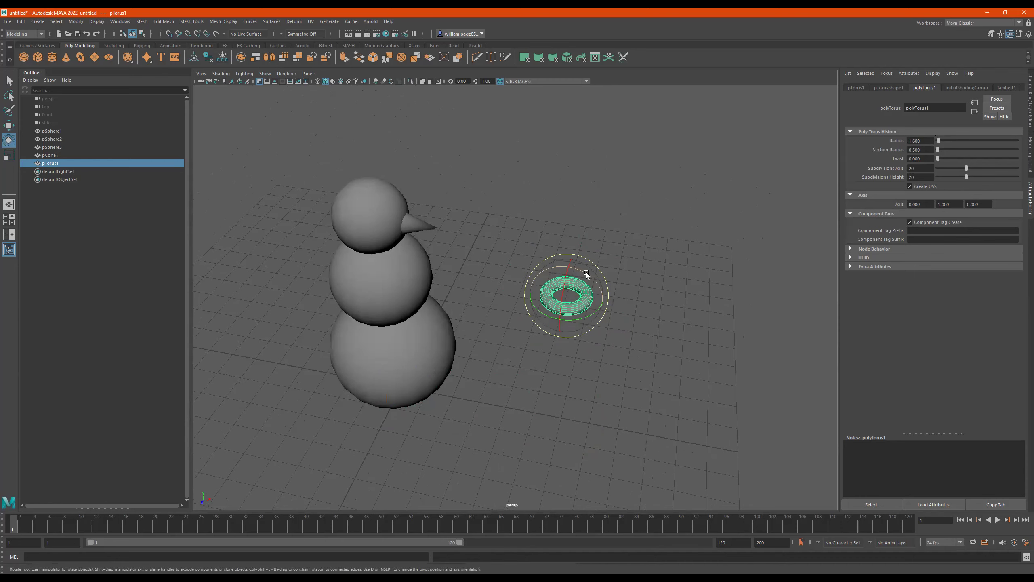
{"action": "left_click_drag", "start_coordinate": [587, 273], "coordinate": [367, 182]}
Step: Position the upright torus on the front of the head above and beside the nose as an eye, and scale it to fit
{"action": "key", "text": "w"}
{"action": "left_click_drag", "start_coordinate": [425, 199], "coordinate": [396, 202], "text": "alt"}
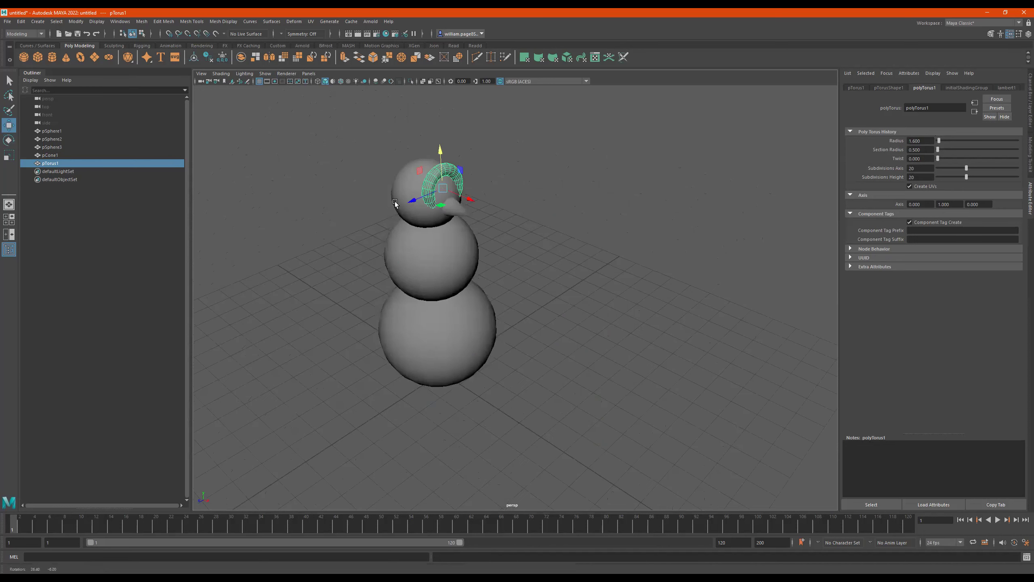
{"action": "left_click_drag", "start_coordinate": [514, 208], "coordinate": [493, 204], "text": "alt"}
{"action": "key", "text": "r"}
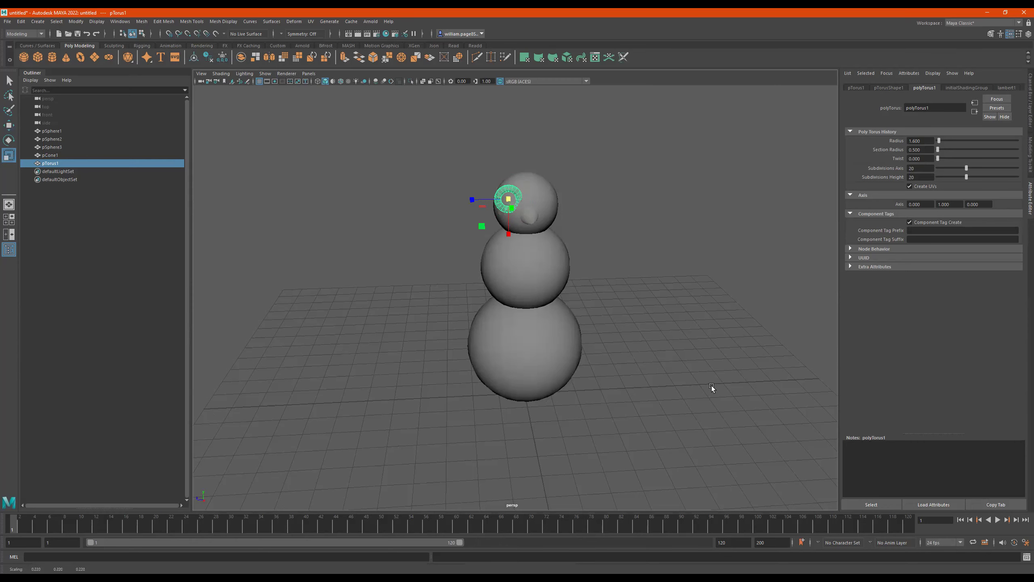
Step: Examine the head, cone nose and torus eye close up in the side view
{"action": "key", "text": "space"}
{"action": "scroll", "coordinate": [688, 373], "scroll_direction": "down", "scroll_amount": 5}
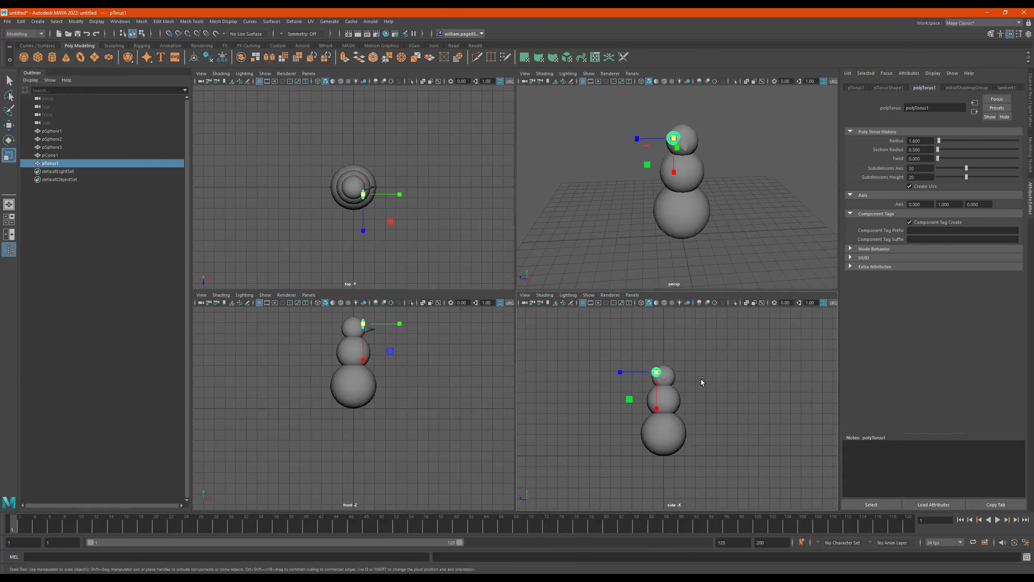
{"action": "key", "text": "space"}
{"action": "scroll", "coordinate": [482, 223], "scroll_direction": "up", "scroll_amount": 6}
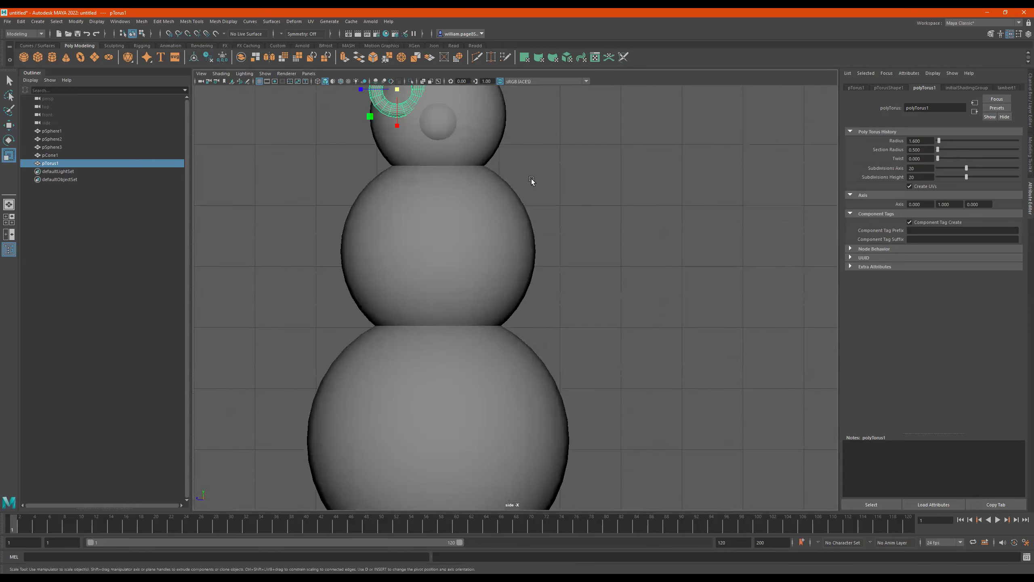
{"action": "middle_click_drag", "start_coordinate": [566, 238], "coordinate": [631, 334], "text": "alt"}
{"action": "middle_click_drag", "start_coordinate": [573, 286], "coordinate": [622, 391], "text": "alt"}
{"action": "mouse_move", "coordinate": [548, 289]}
{"action": "middle_mouse_down", "text": "alt"}
{"action": "mouse_move", "coordinate": [613, 289]}
{"action": "mouse_move", "coordinate": [544, 292]}
{"action": "mouse_move", "coordinate": [479, 268]}
{"action": "middle_mouse_up", "text": "alt"}
{"action": "right_click_drag", "start_coordinate": [478, 268], "coordinate": [528, 254], "text": "alt"}
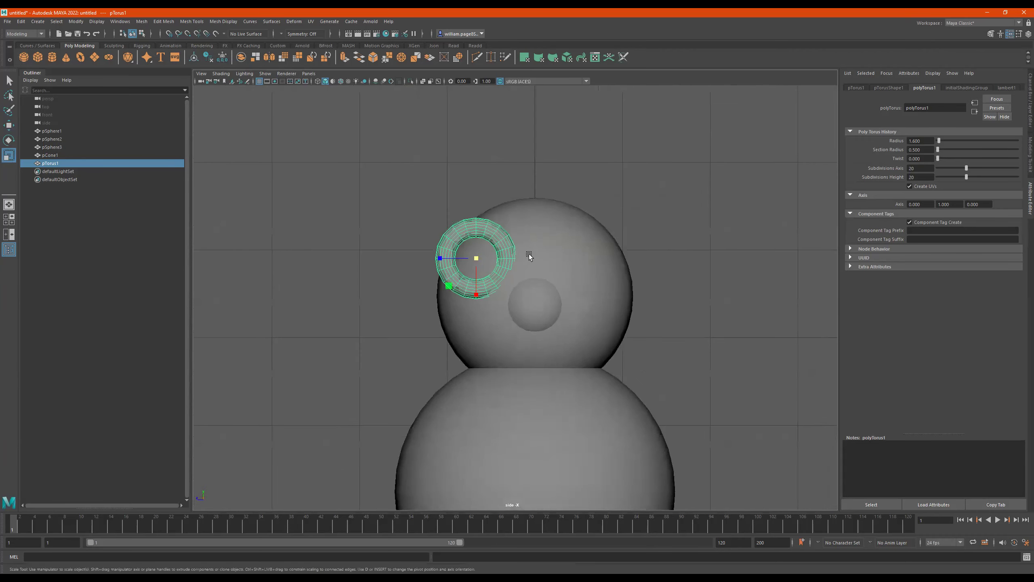
{"action": "left_click_drag", "start_coordinate": [640, 263], "coordinate": [281, 133], "text": "alt"}
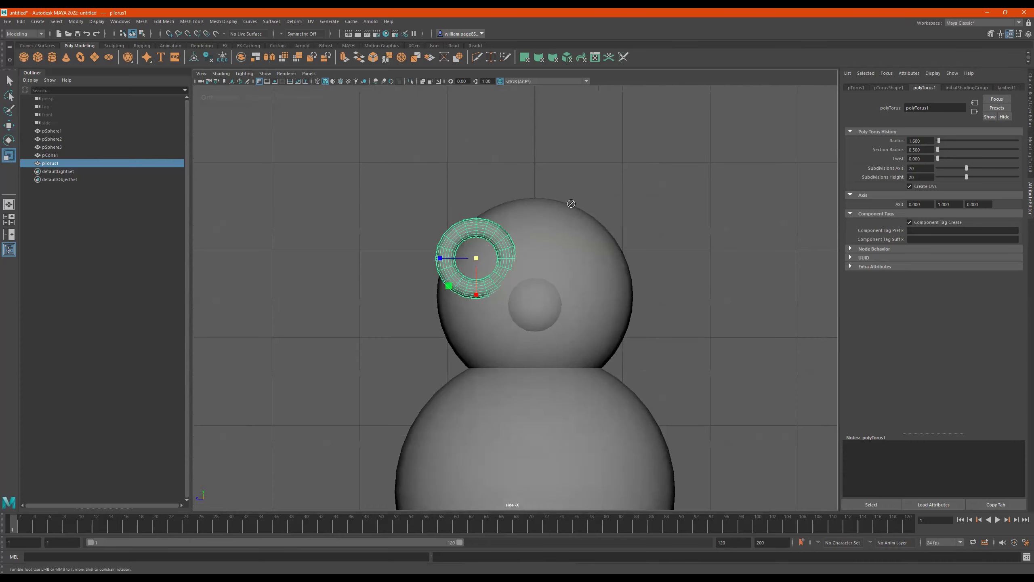
{"action": "left_click_drag", "start_coordinate": [514, 203], "coordinate": [300, 219], "text": "alt"}
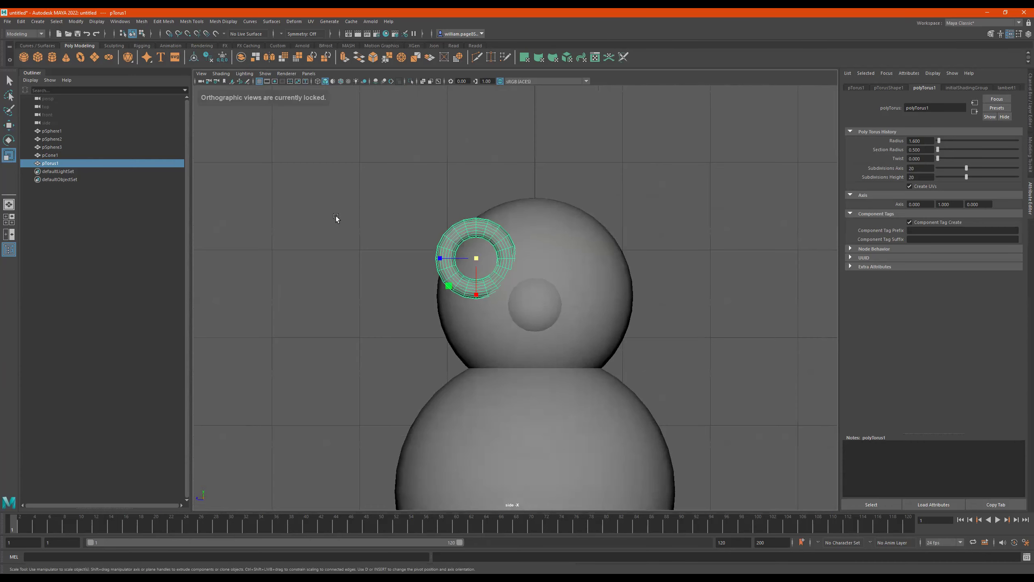
Step: Scale the torus eye down uniformly to about half its size in the side view
{"action": "scroll", "coordinate": [509, 234], "scroll_direction": "up", "scroll_amount": 4}
{"action": "middle_click_drag", "start_coordinate": [509, 233], "coordinate": [570, 249], "text": "alt"}
{"action": "key", "text": "e"}
{"action": "key", "text": "w"}
{"action": "key", "text": "r"}
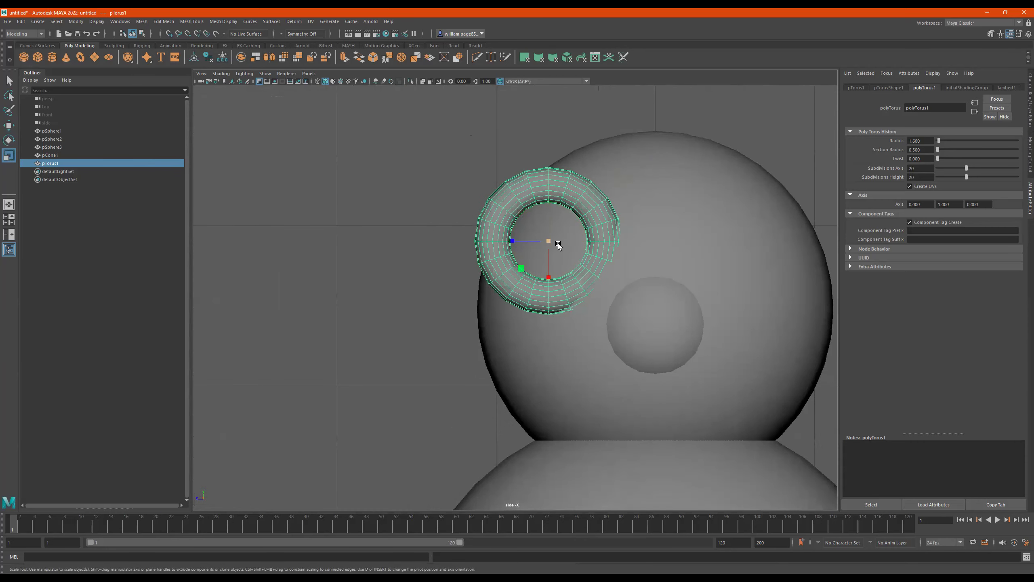
{"action": "left_click_drag", "start_coordinate": [551, 243], "coordinate": [498, 250]}
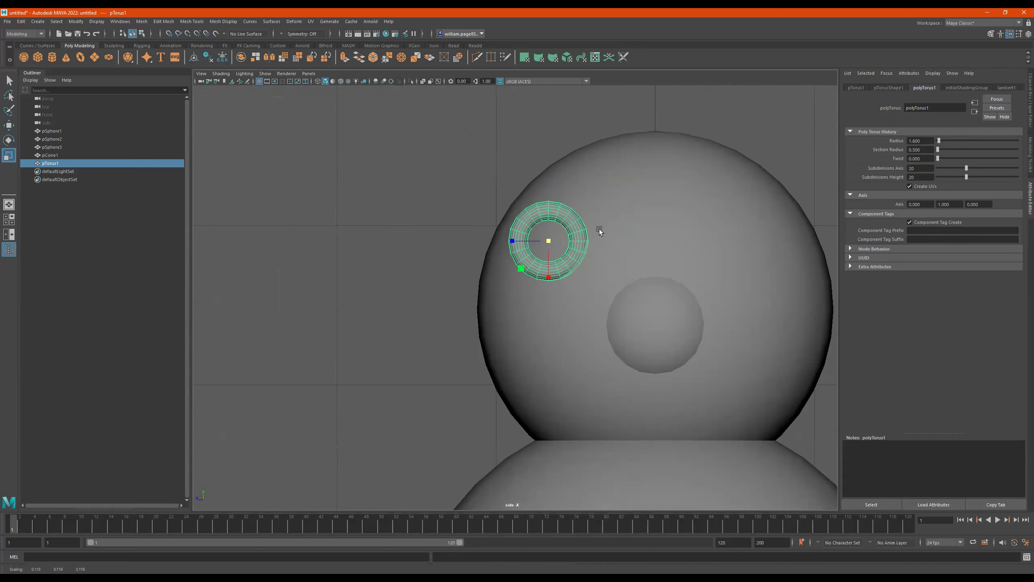
Step: Duplicate the torus eye along the Z axis in the side view and place the copy at the mirrored spot beyond the nose
{"action": "key", "text": "space"}
{"action": "key", "text": "space"}
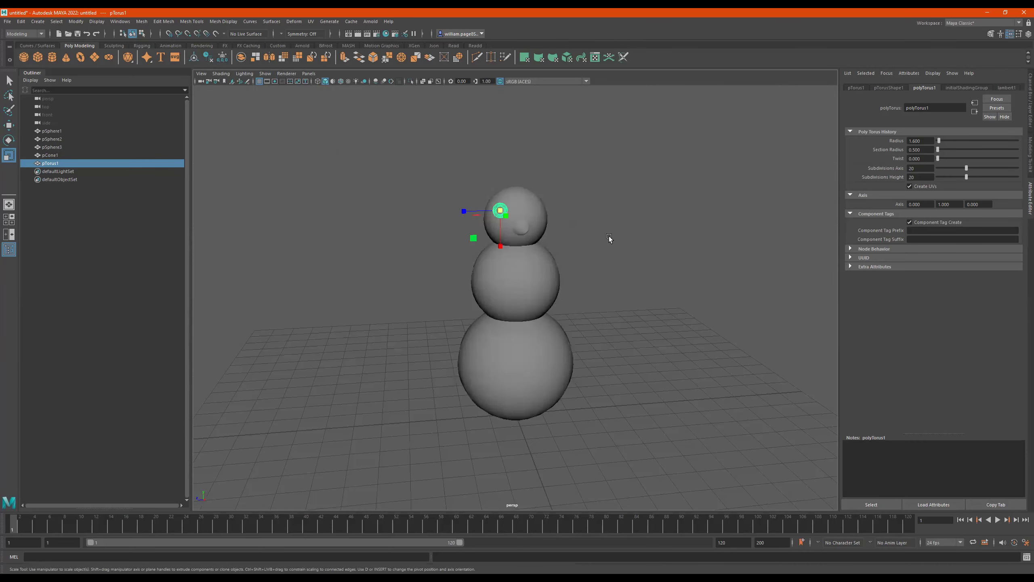
{"action": "key", "text": "e"}
{"action": "left_click_drag", "start_coordinate": [607, 310], "coordinate": [678, 397]}
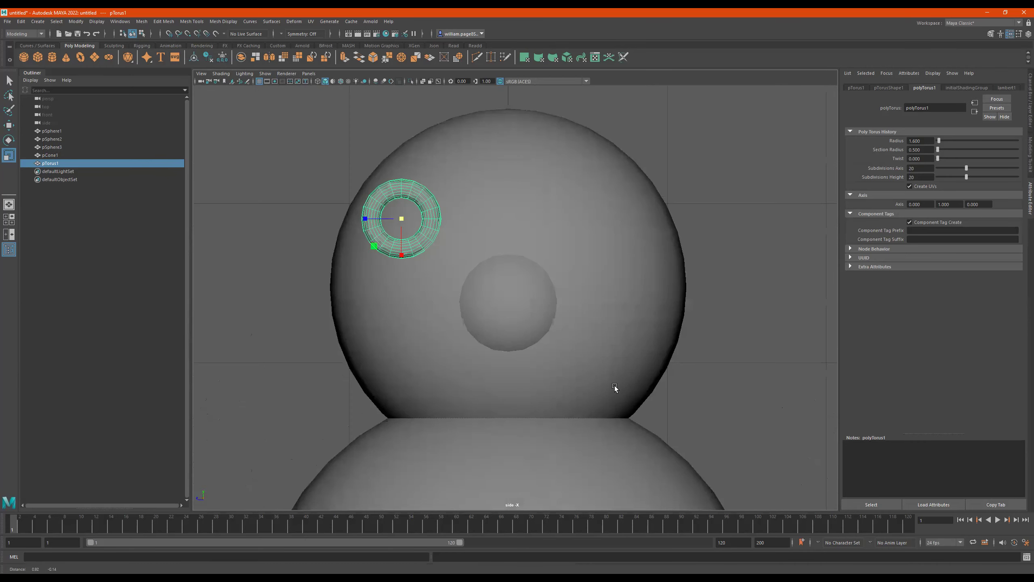
{"action": "key", "text": "w"}
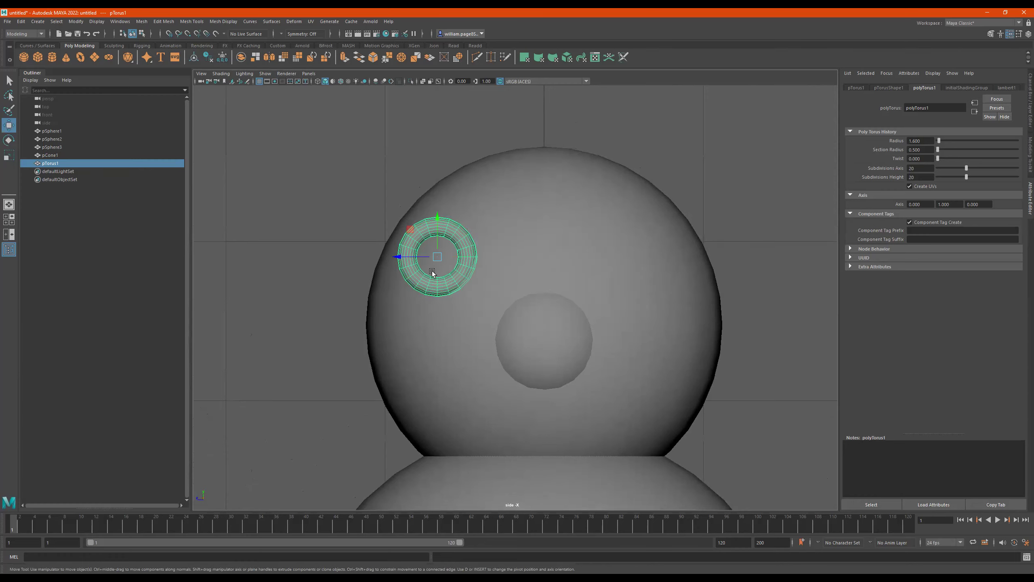
{"action": "mouse_move", "coordinate": [420, 260]}
{"action": "left_mouse_down", "text": "shift"}
{"action": "mouse_move", "coordinate": [401, 260]}
{"action": "mouse_move", "coordinate": [596, 285]}
{"action": "left_mouse_up", "text": "shift"}
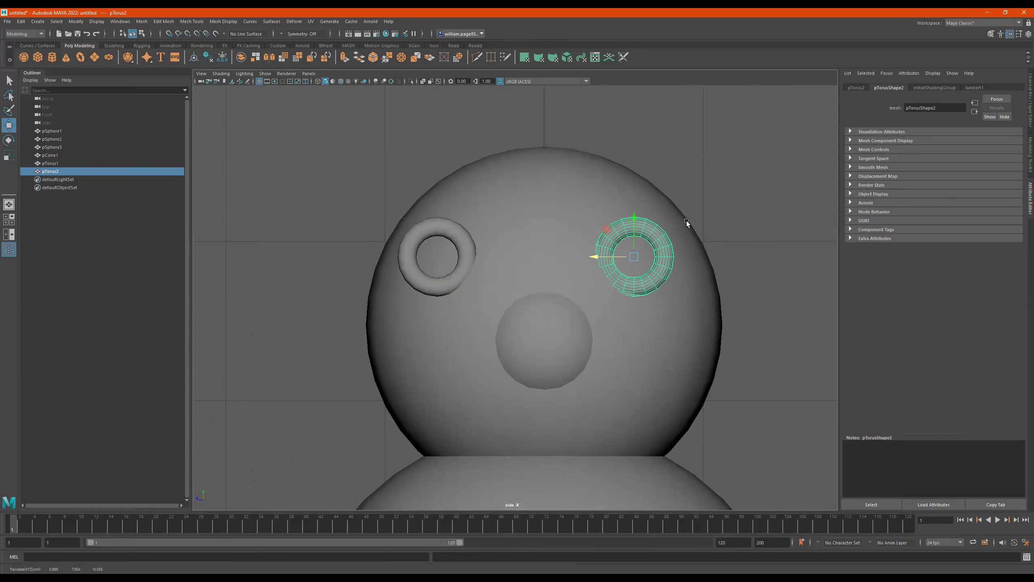
Step: Rotate the original torus eye in the perspective view so that it turns outward along the curve of the head
{"action": "key", "text": "space"}
{"action": "key", "text": "space"}
{"action": "left_click", "coordinate": [644, 253]}
{"action": "mouse_move", "coordinate": [643, 253]}
{"action": "left_mouse_down", "text": "alt"}
{"action": "mouse_move", "coordinate": [605, 204]}
{"action": "mouse_move", "coordinate": [663, 249]}
{"action": "left_mouse_up", "text": "alt"}
{"action": "right_click_drag", "start_coordinate": [640, 180], "coordinate": [604, 283], "text": "alt"}
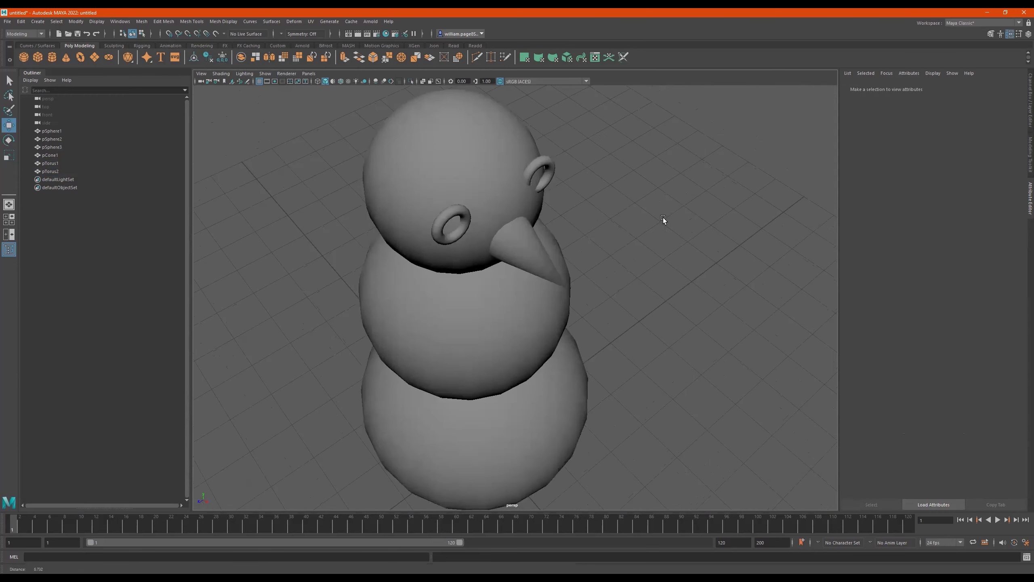
{"action": "scroll", "coordinate": [562, 325], "scroll_direction": "up", "scroll_amount": 5}
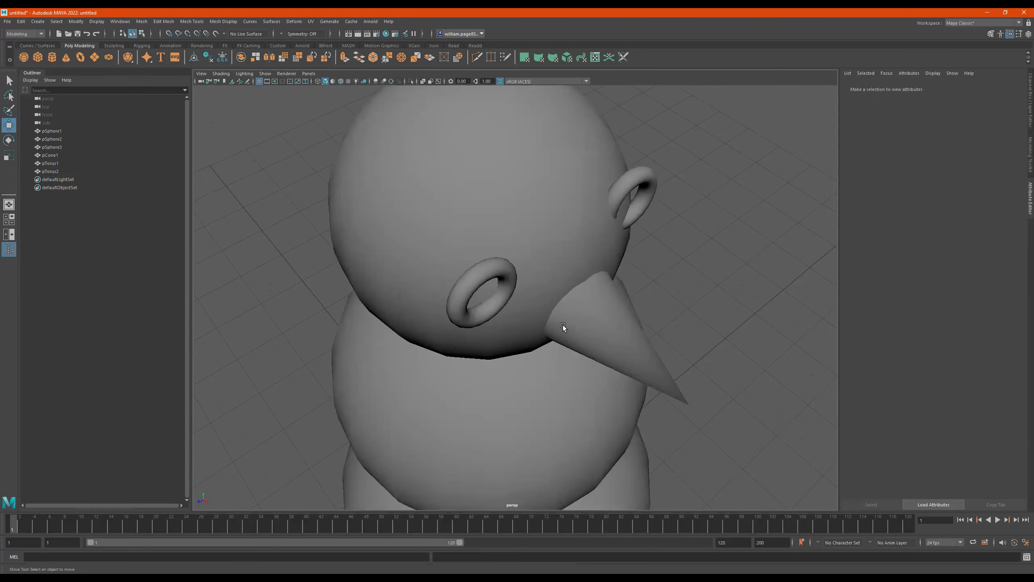
{"action": "left_click", "coordinate": [465, 273]}
{"action": "key", "text": "r"}
{"action": "key", "text": "e"}
{"action": "left_click_drag", "start_coordinate": [501, 328], "coordinate": [493, 320]}
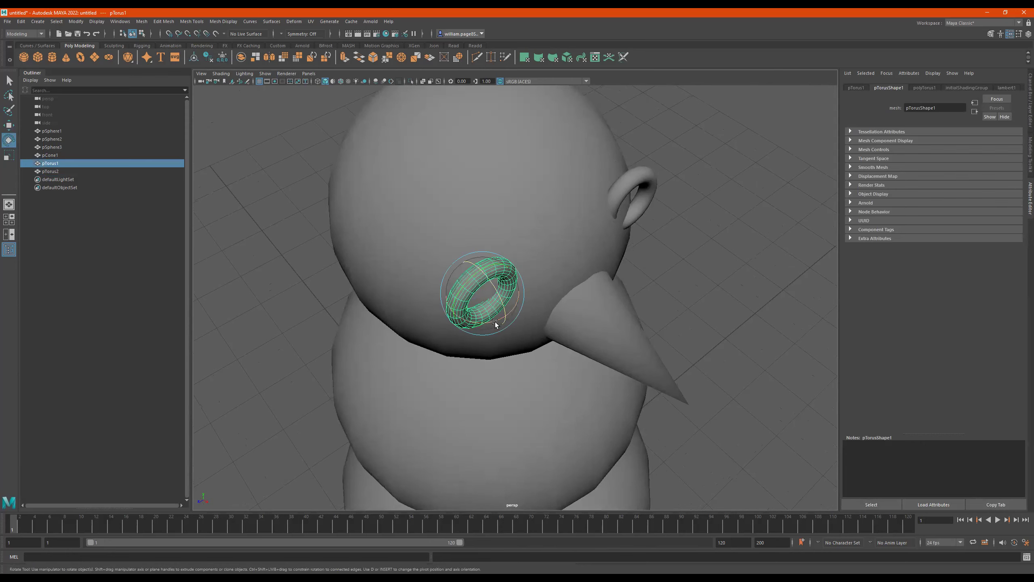
{"action": "left_click_drag", "start_coordinate": [497, 323], "coordinate": [482, 316]}
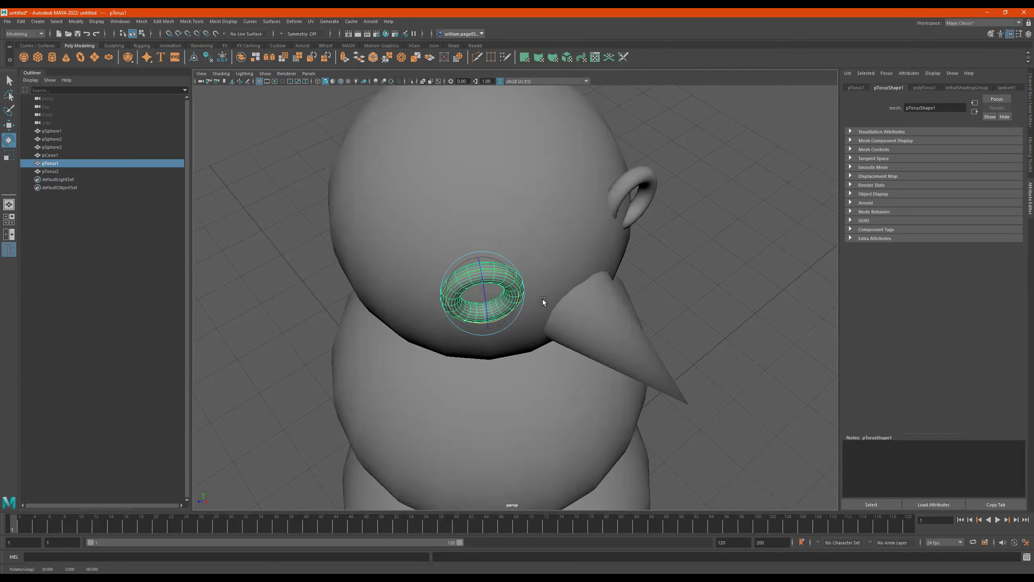
Step: Rotate the duplicated torus eye in the opposite direction to follow the other side of the head
{"action": "left_click_drag", "start_coordinate": [561, 286], "coordinate": [720, 237], "text": "alt"}
{"action": "left_click", "coordinate": [718, 240]}
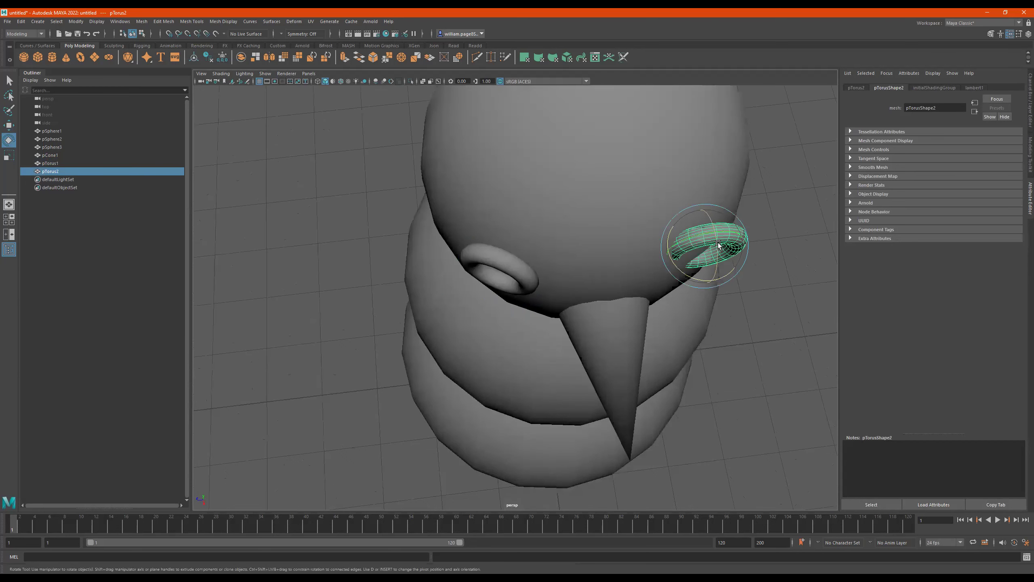
{"action": "left_click_drag", "start_coordinate": [677, 270], "coordinate": [694, 276]}
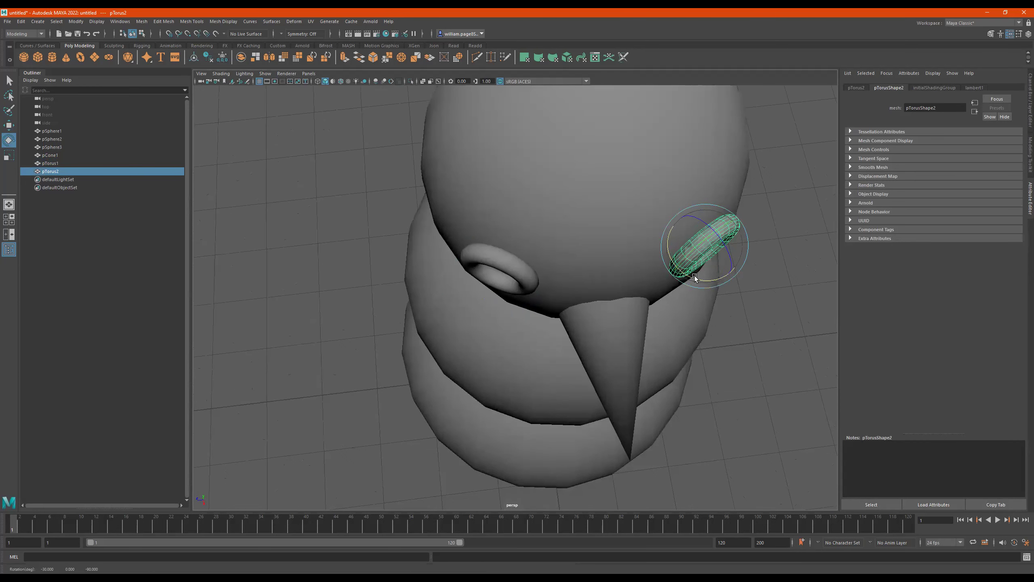
Step: Select both torus eyes together and move them as a pair to adjust their position on the head
{"action": "left_click_drag", "start_coordinate": [647, 299], "coordinate": [648, 250], "text": "alt"}
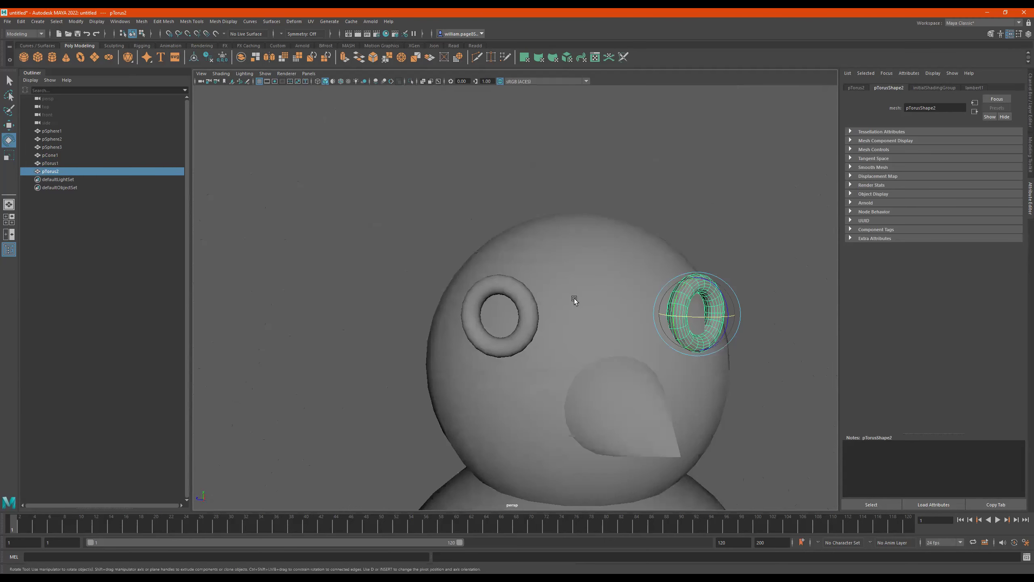
{"action": "left_click", "coordinate": [530, 311]}
{"action": "left_click", "coordinate": [700, 284], "text": "shift"}
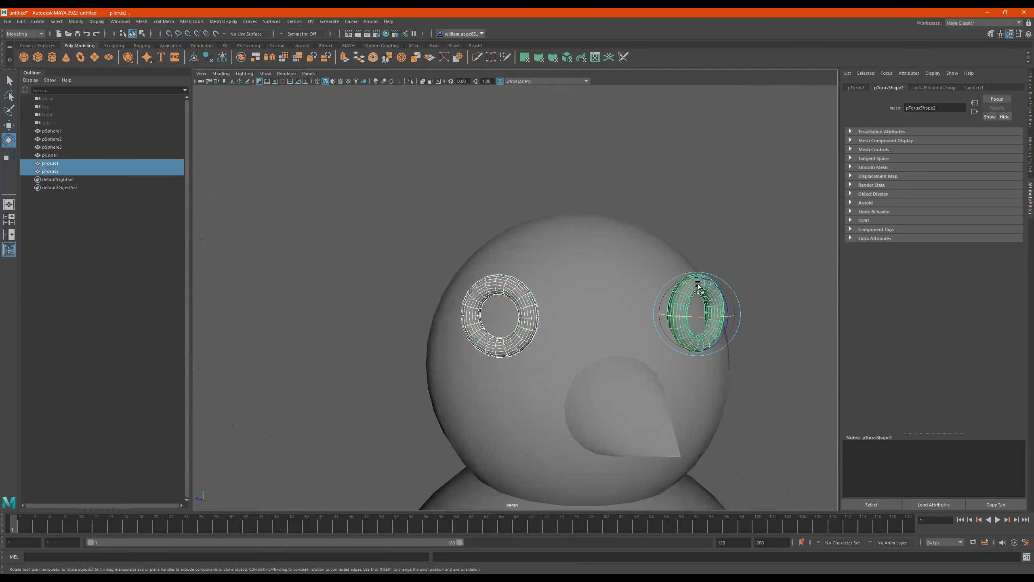
{"action": "left_click", "coordinate": [776, 245]}
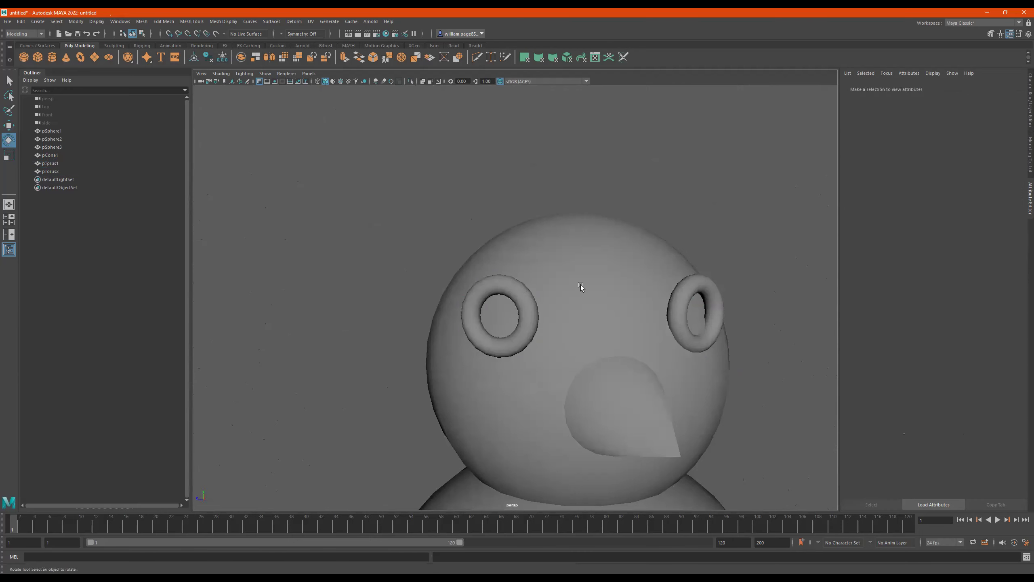
{"action": "left_click", "coordinate": [517, 289]}
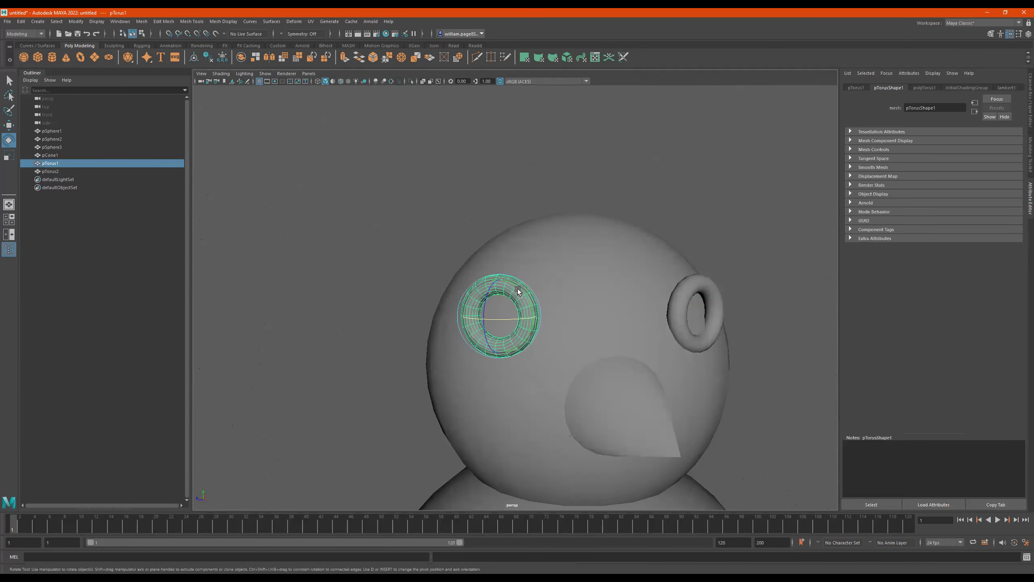
{"action": "left_click", "coordinate": [704, 281], "text": "shift"}
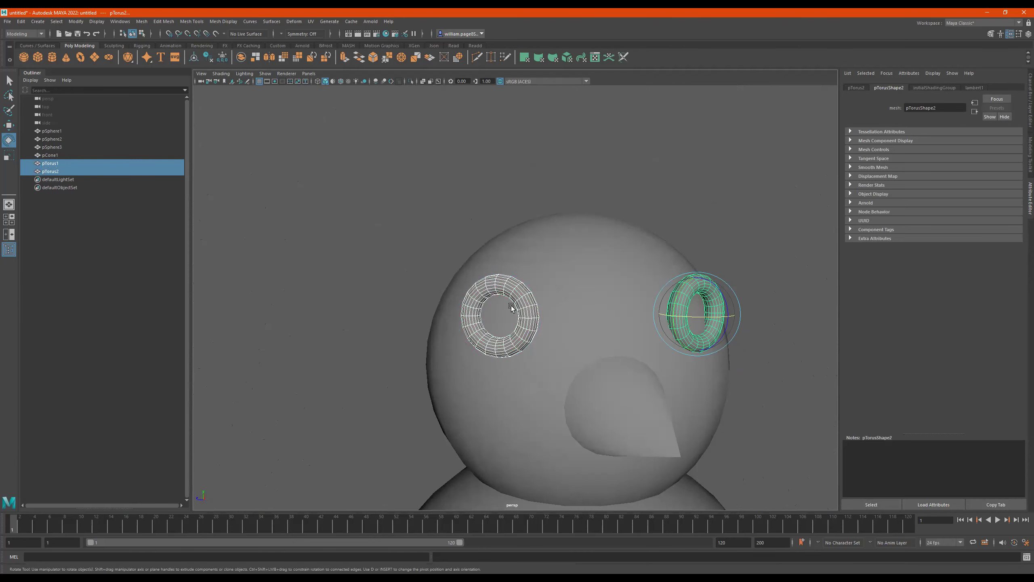
{"action": "left_click", "coordinate": [513, 289]}
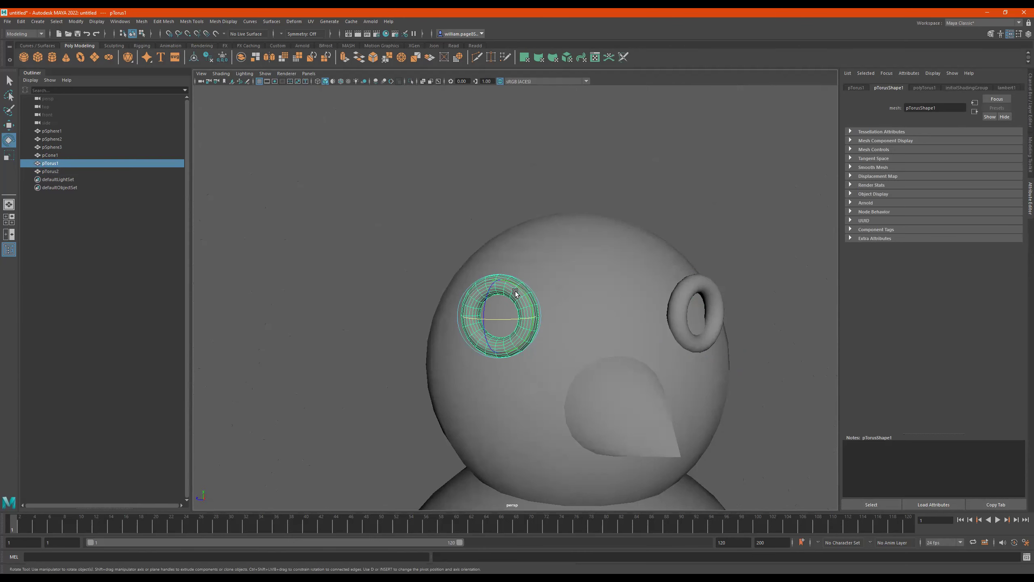
{"action": "left_click", "coordinate": [689, 288], "text": "shift"}
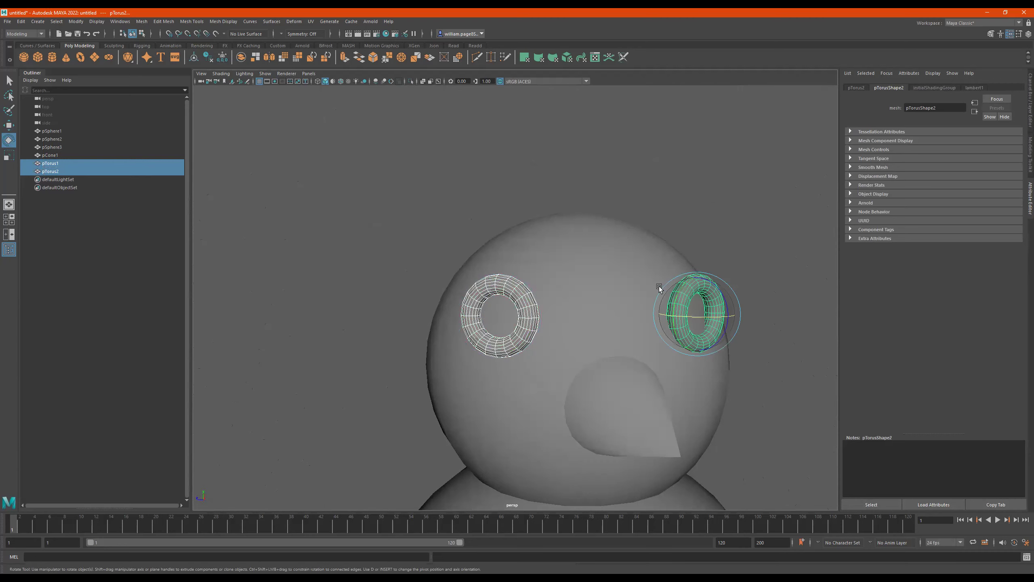
{"action": "key", "text": "w"}
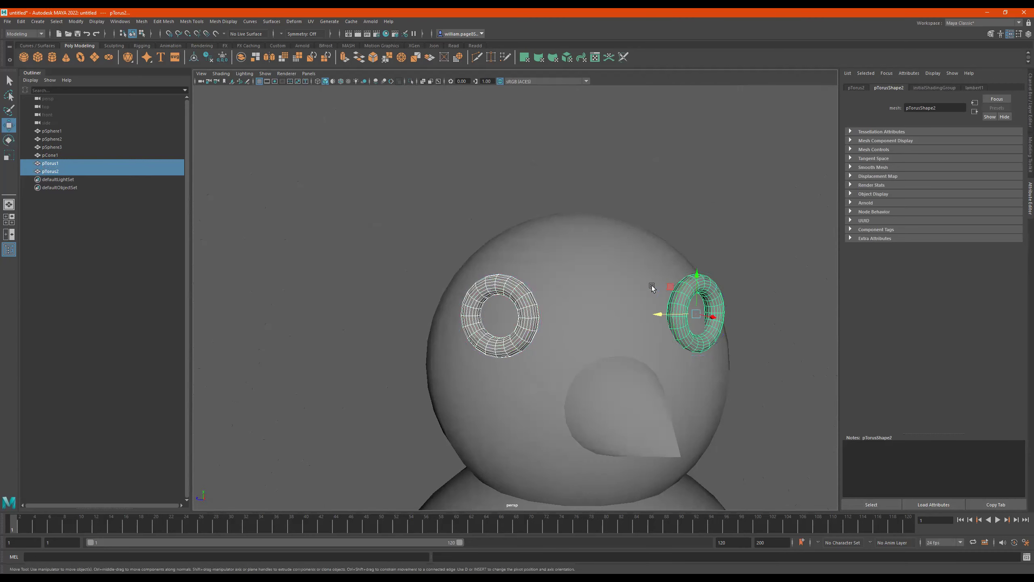
{"action": "mouse_move", "coordinate": [696, 273]}
{"action": "left_mouse_down"}
{"action": "mouse_move", "coordinate": [699, 296]}
{"action": "mouse_move", "coordinate": [577, 335]}
{"action": "mouse_move", "coordinate": [561, 295]}
{"action": "mouse_move", "coordinate": [603, 300]}
{"action": "mouse_move", "coordinate": [867, 252]}
{"action": "mouse_move", "coordinate": [630, 258]}
{"action": "left_mouse_up"}
{"action": "scroll", "coordinate": [537, 304], "scroll_direction": "down", "scroll_amount": 12}
{"action": "left_click", "coordinate": [645, 290]}
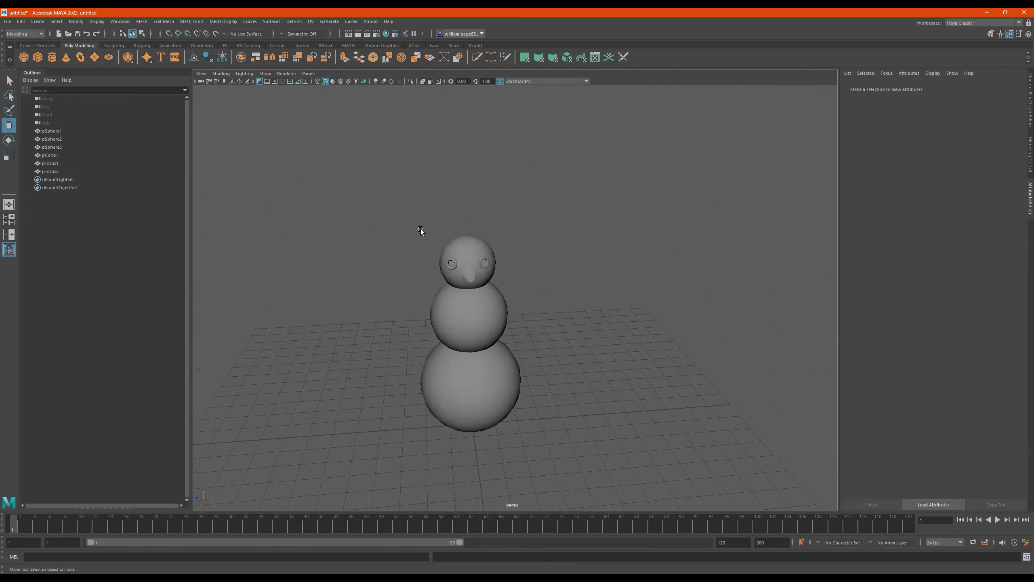
Step: Select the spheres, cone and toruses one after another in the Outliner to identify which snowman part each name refers to
{"action": "left_click", "coordinate": [62, 131]}
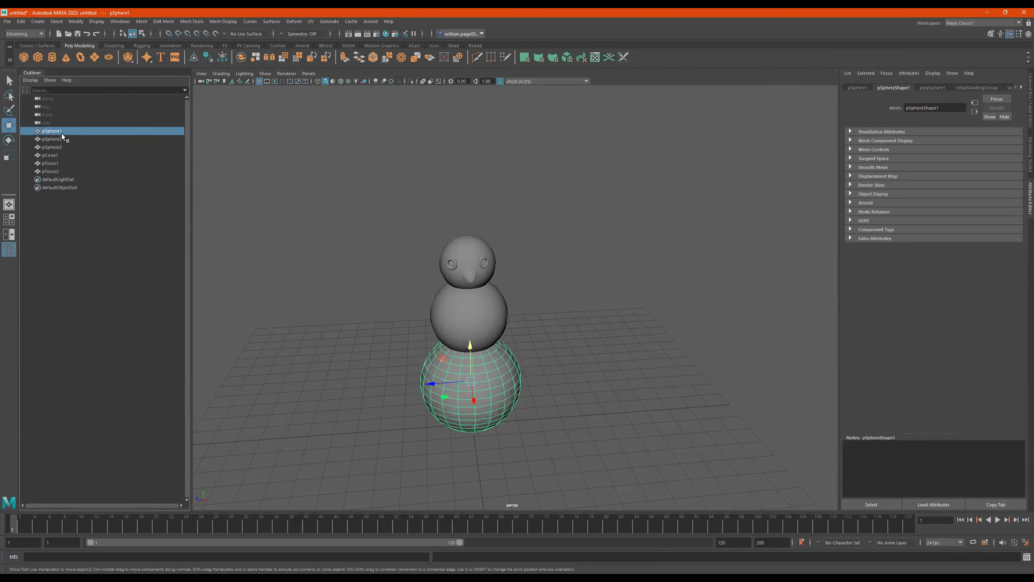
{"action": "left_click", "coordinate": [58, 146]}
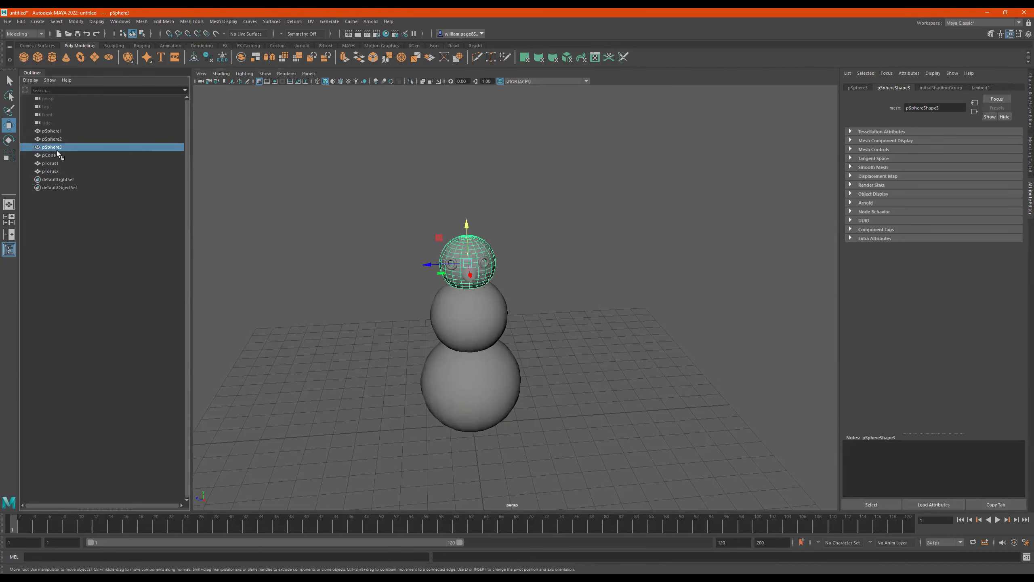
{"action": "left_click", "coordinate": [59, 131]}
{"action": "left_click", "coordinate": [59, 139]}
{"action": "left_click", "coordinate": [59, 147]}
{"action": "left_click", "coordinate": [59, 155]}
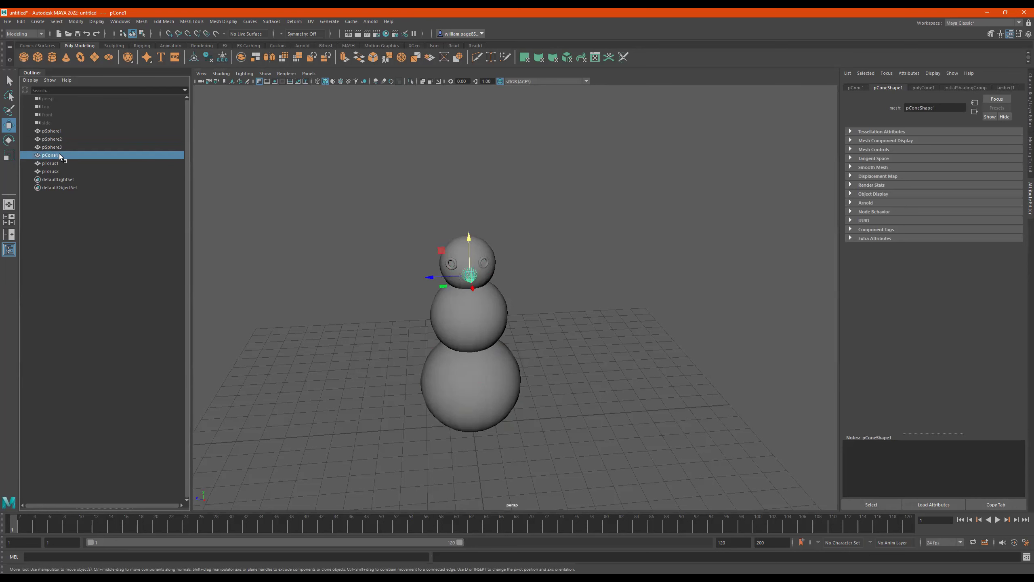
{"action": "left_click", "coordinate": [60, 163]}
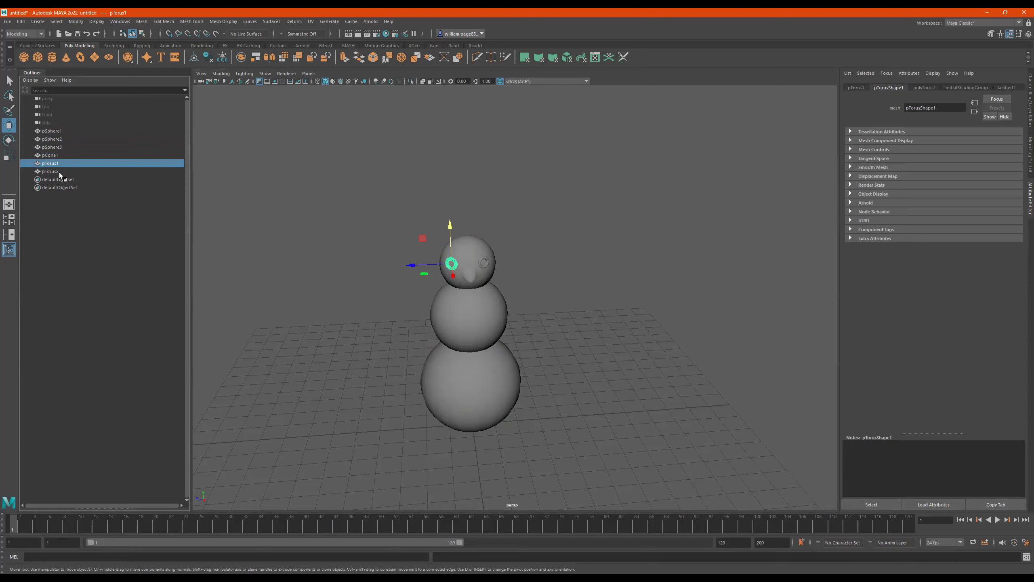
{"action": "left_click", "coordinate": [59, 172]}
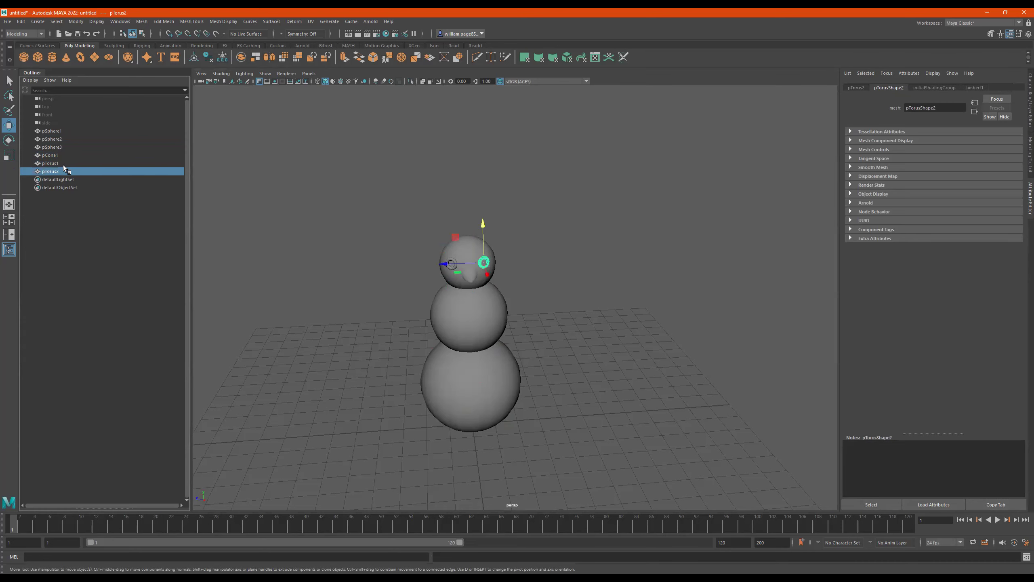
{"action": "left_click", "coordinate": [60, 162]}
Step: Rename the cone as pCone1_nose and the head sphere as bigHead in the Outliner
{"action": "left_click", "coordinate": [59, 155]}
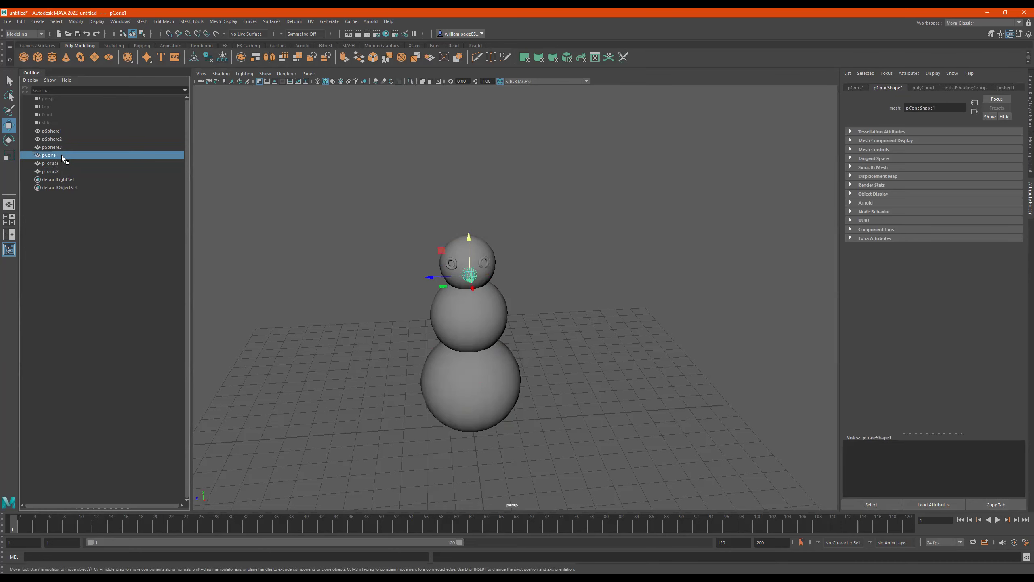
{"action": "double_click", "coordinate": [58, 155]}
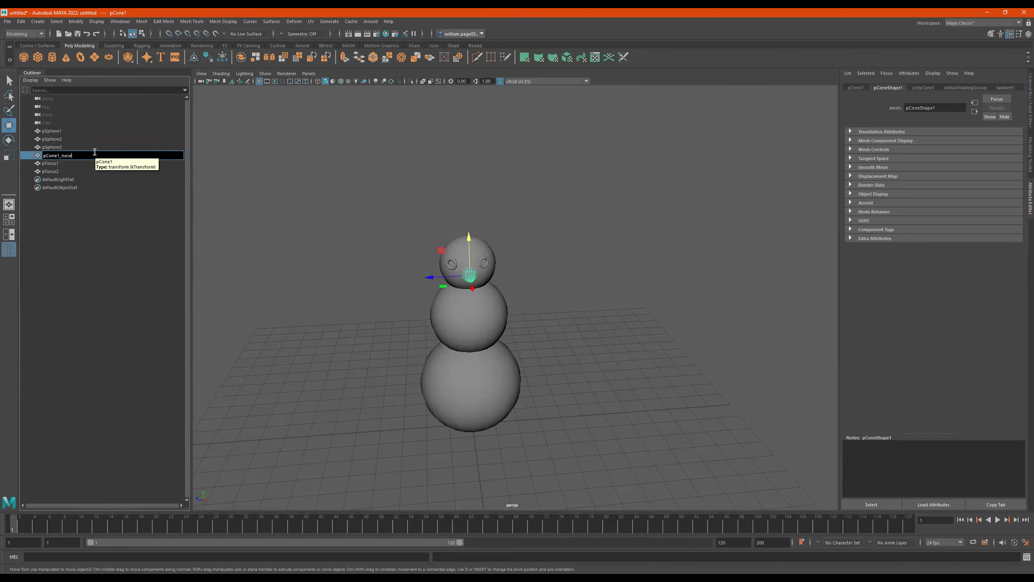
{"action": "key", "text": "Return"}
{"action": "double_click", "coordinate": [59, 146]}
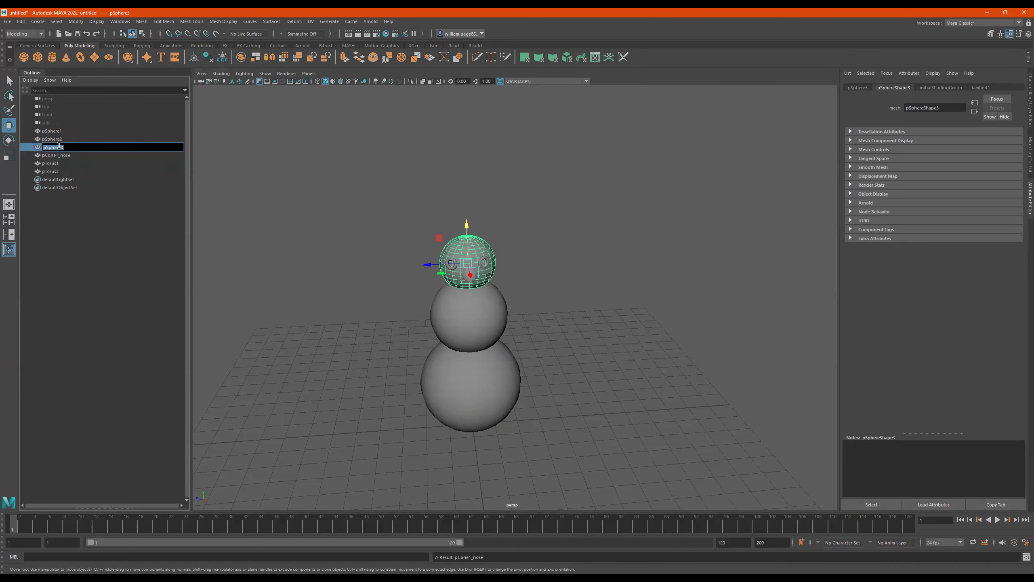
{"action": "type", "text": "bigHead"}
{"action": "key", "text": "Return"}
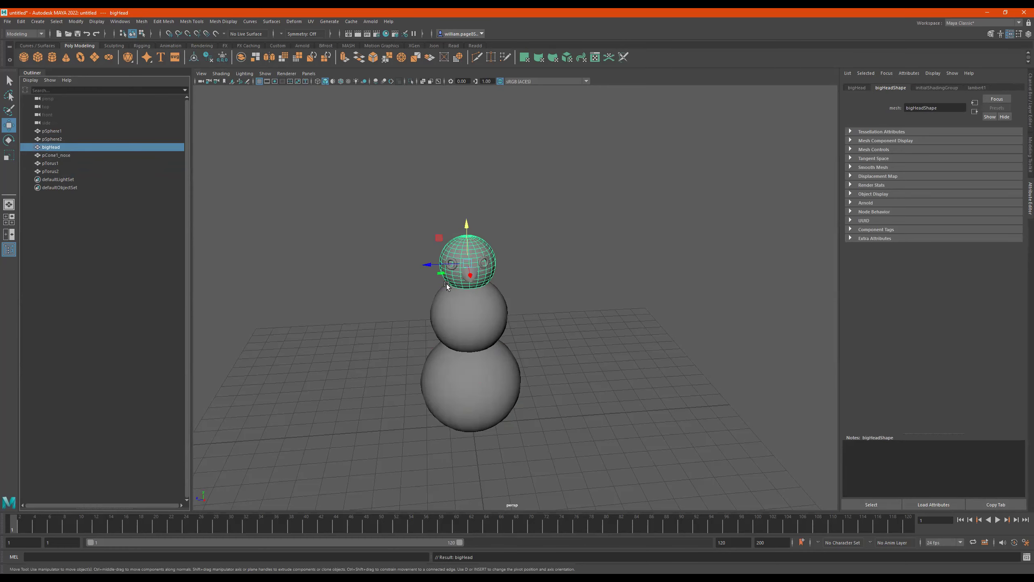
Step: Rename the snowman's head sphere as SnowHead
{"action": "right_click_drag", "start_coordinate": [401, 273], "coordinate": [538, 275], "text": "alt"}
{"action": "left_click_drag", "start_coordinate": [412, 267], "coordinate": [514, 244], "text": "alt"}
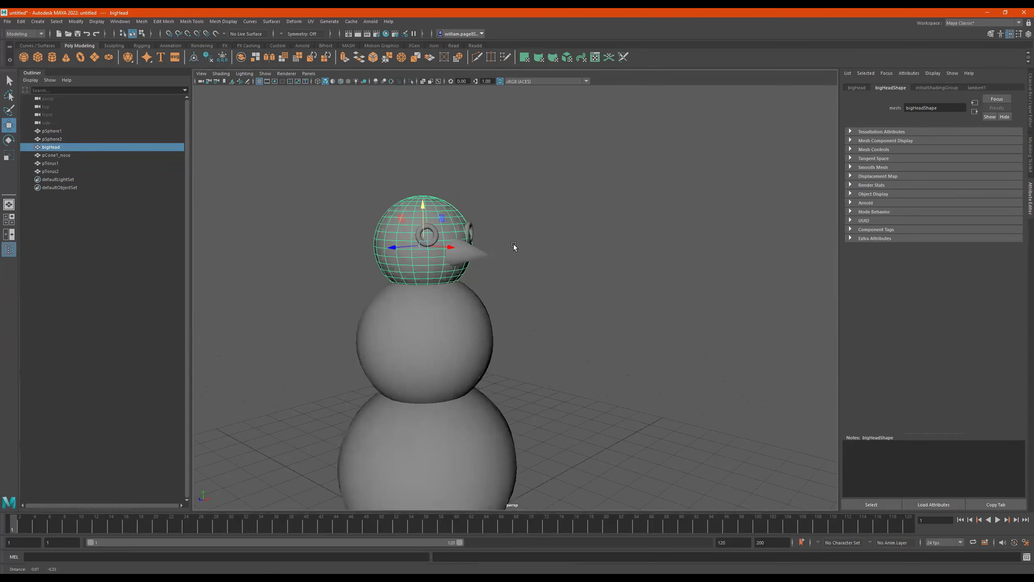
{"action": "middle_click_drag", "start_coordinate": [514, 245], "coordinate": [548, 220], "text": "alt"}
{"action": "double_click", "coordinate": [67, 147]}
{"action": "type", "text": "SnowHea"}
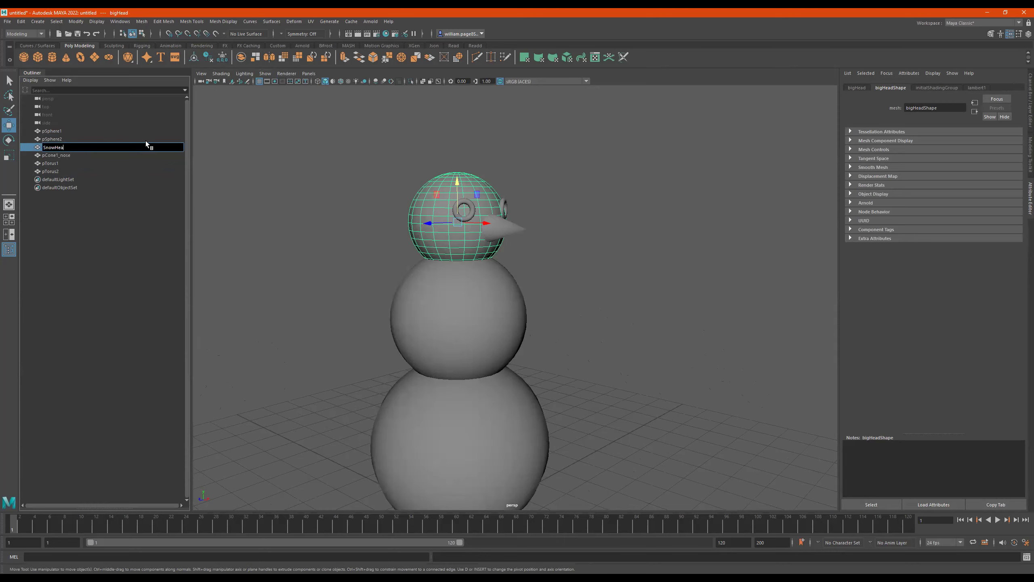
{"action": "type", "text": "d"}
{"action": "key", "text": "Return"}
Step: Create a polygon cube and move it out beside the snowman, raised to about the height of the upper body
{"action": "right_click_drag", "start_coordinate": [395, 236], "coordinate": [285, 244], "text": "alt"}
{"action": "left_click_drag", "start_coordinate": [522, 264], "coordinate": [452, 290], "text": "alt"}
{"action": "right_click_drag", "start_coordinate": [517, 260], "coordinate": [600, 254], "text": "alt"}
{"action": "left_click_drag", "start_coordinate": [599, 254], "coordinate": [546, 274], "text": "alt"}
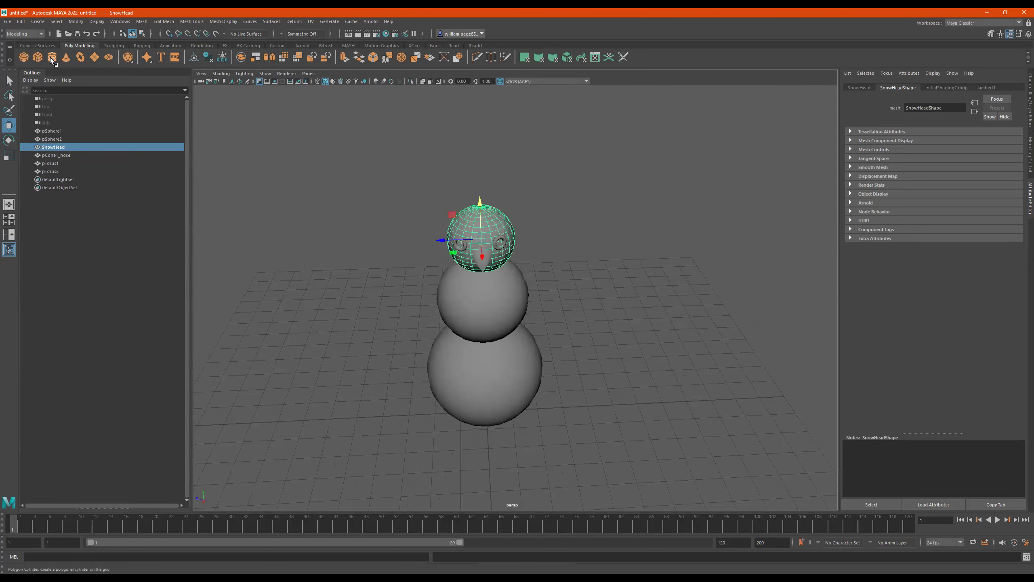
{"action": "right_click_drag", "start_coordinate": [546, 274], "coordinate": [467, 294], "text": "alt"}
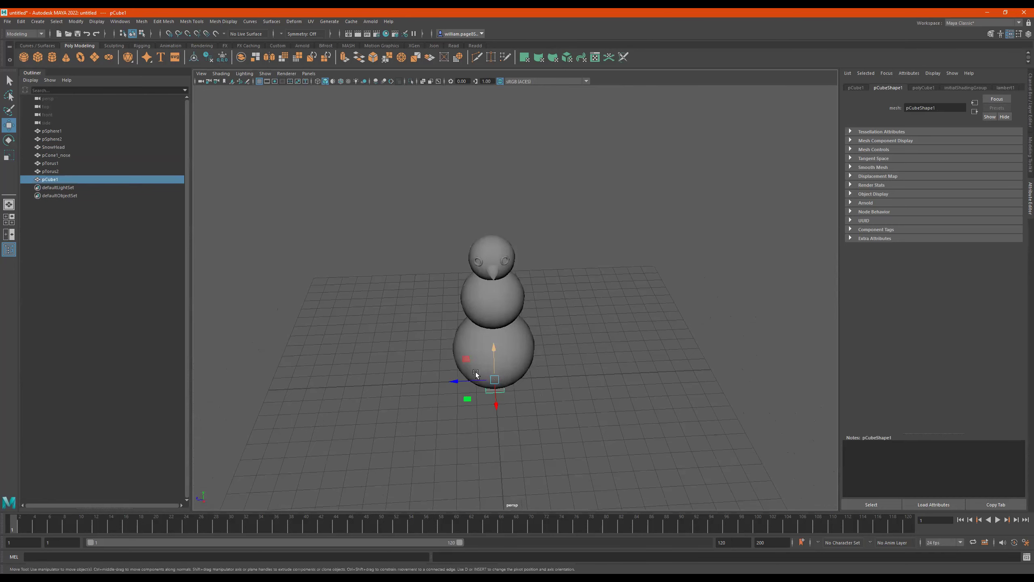
{"action": "left_click", "coordinate": [490, 374], "text": "shift"}
{"action": "key", "text": "ctrl+z"}
{"action": "left_click_drag", "start_coordinate": [467, 381], "coordinate": [597, 378]}
{"action": "left_click_drag", "start_coordinate": [622, 344], "coordinate": [600, 251]}
Step: Scale the cube into a long, thin horizontal bar and position it as the snowman's arm
{"action": "key", "text": "r"}
{"action": "left_click_drag", "start_coordinate": [609, 216], "coordinate": [609, 231]}
{"action": "left_click_drag", "start_coordinate": [630, 267], "coordinate": [580, 263]}
{"action": "key", "text": "w"}
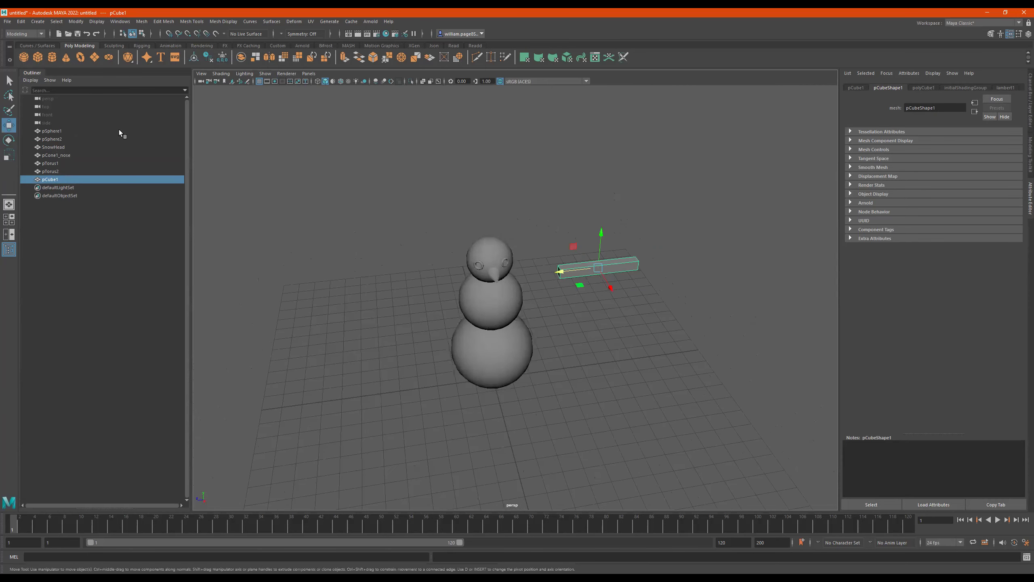
{"action": "middle_click_drag", "start_coordinate": [591, 218], "coordinate": [508, 215], "text": "alt"}
{"action": "left_click_drag", "start_coordinate": [508, 214], "coordinate": [492, 206], "text": "alt"}
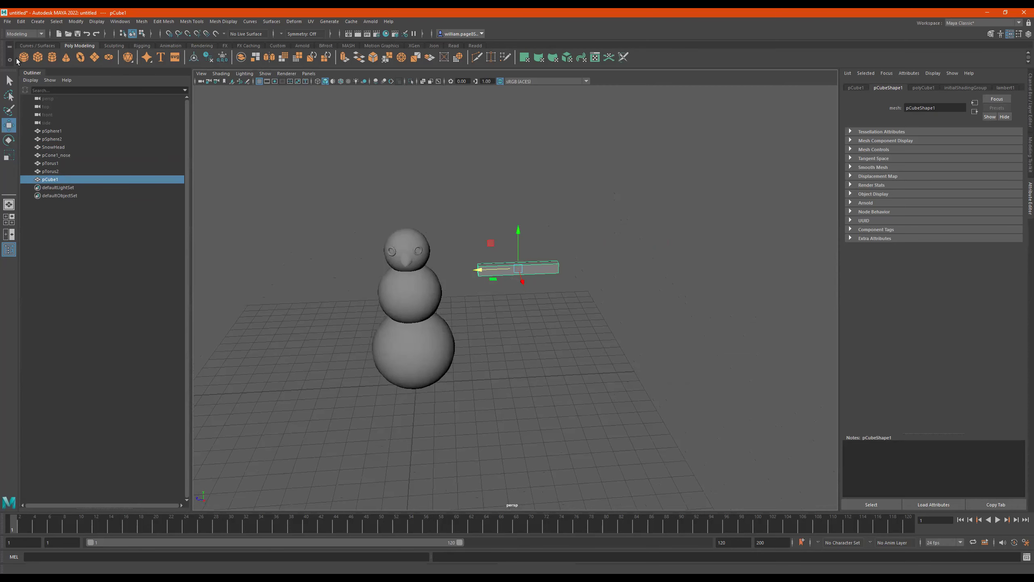
Step: Create a polygon cylinder and move it away from the snowman along Z, on the same side as the arm bar
{"action": "left_click", "coordinate": [52, 57]}
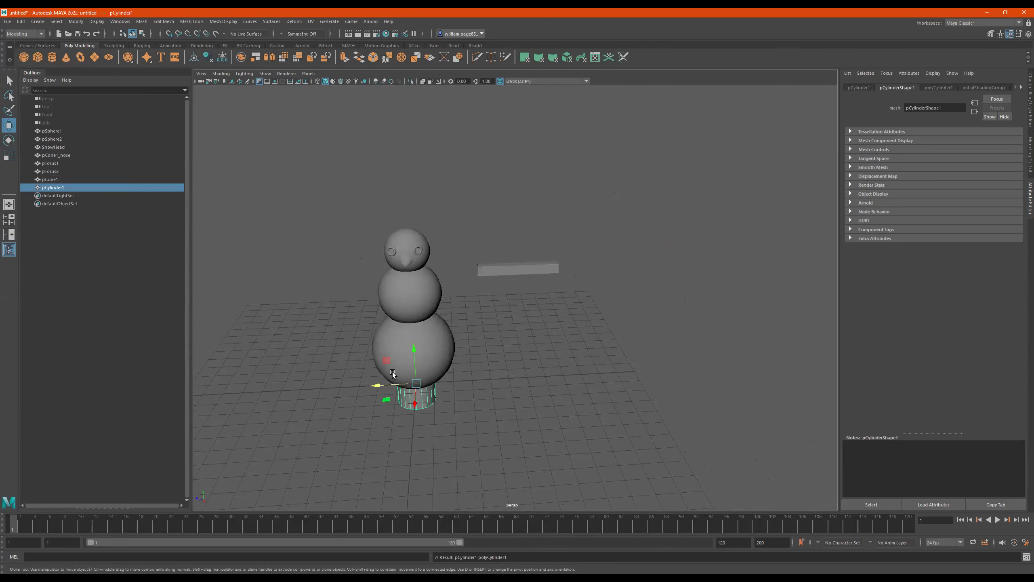
{"action": "left_click_drag", "start_coordinate": [433, 386], "coordinate": [545, 388]}
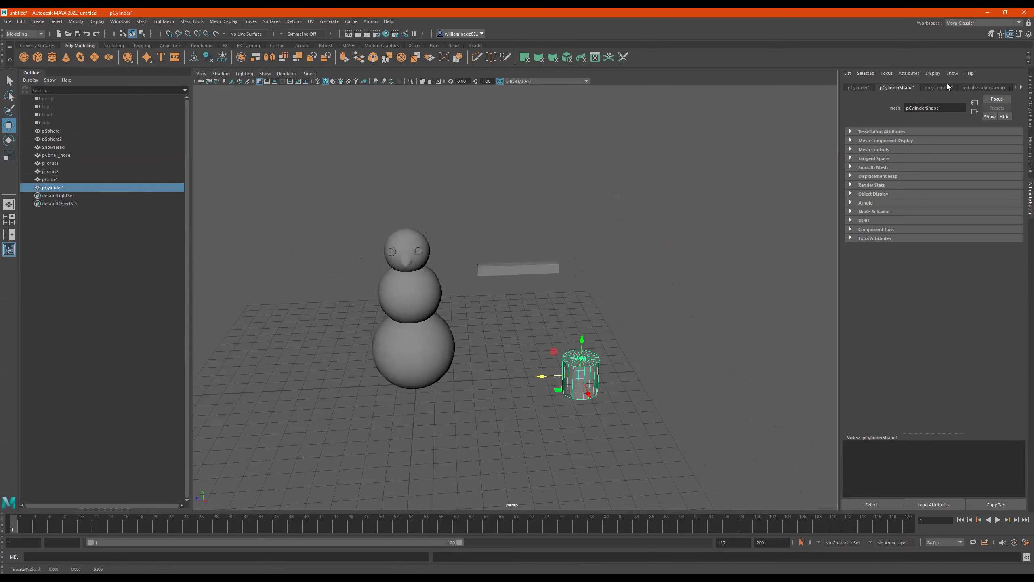
Step: Try enlarging the cylinder through its radius and height attributes, and undo both changes
{"action": "left_click", "coordinate": [860, 87]}
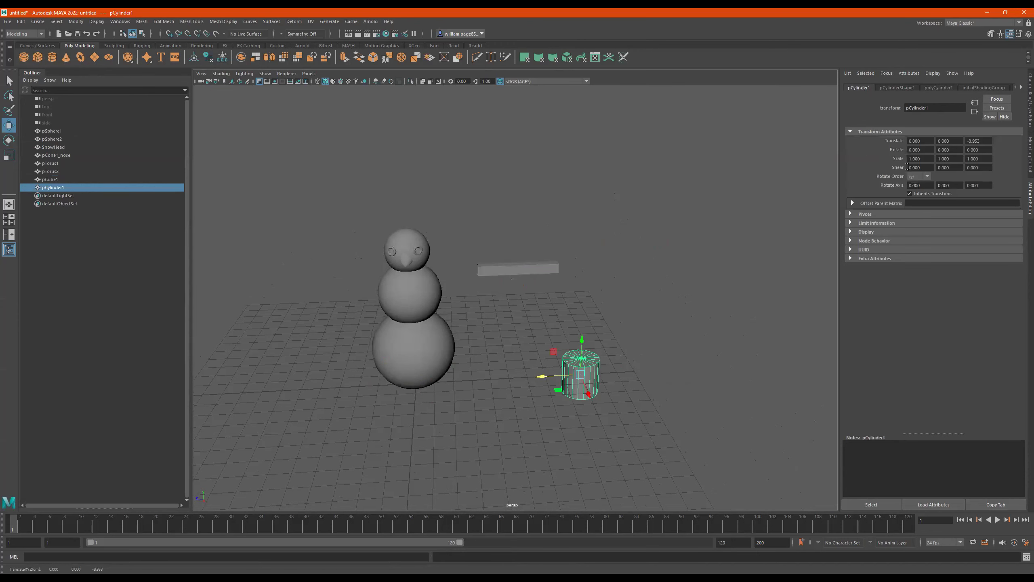
{"action": "left_click", "coordinate": [936, 87]}
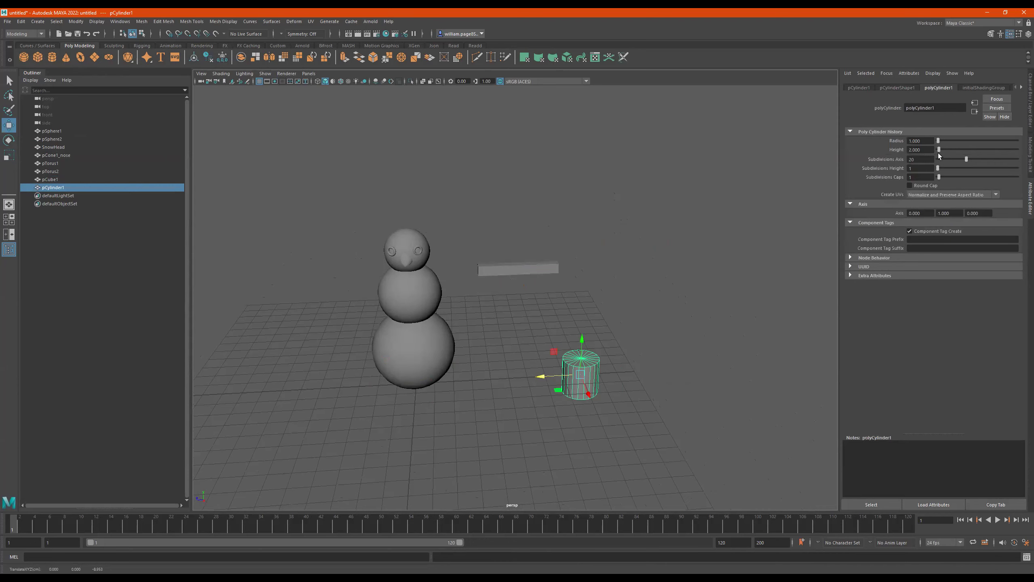
{"action": "mouse_move", "coordinate": [939, 140]}
{"action": "left_mouse_down"}
{"action": "mouse_move", "coordinate": [953, 141]}
{"action": "mouse_move", "coordinate": [939, 135]}
{"action": "mouse_move", "coordinate": [948, 136]}
{"action": "mouse_move", "coordinate": [941, 150]}
{"action": "left_mouse_up"}
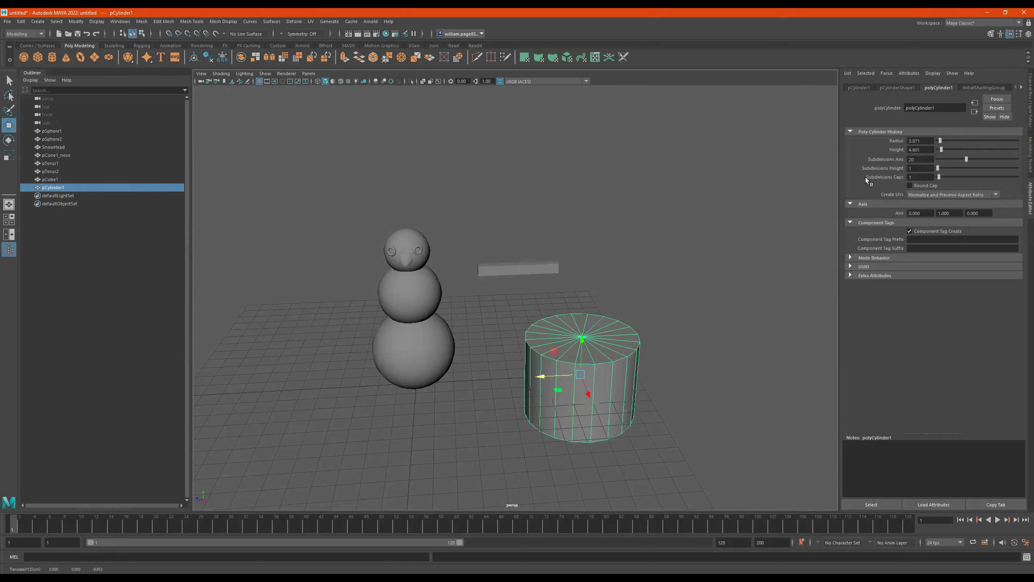
{"action": "key", "text": "ctrl+z"}
{"action": "key", "text": "ctrl+z"}
Step: Scale the cylinder into a flat disc and raise it to the outer end of the arm bar as the hand
{"action": "key", "text": "r"}
{"action": "left_click_drag", "start_coordinate": [581, 375], "coordinate": [522, 394]}
{"action": "key", "text": "w"}
{"action": "left_click_drag", "start_coordinate": [587, 337], "coordinate": [587, 311]}
{"action": "left_click_drag", "start_coordinate": [563, 279], "coordinate": [544, 214], "text": "alt"}
{"action": "left_click_drag", "start_coordinate": [770, 198], "coordinate": [587, 212], "text": "alt"}
{"action": "left_click_drag", "start_coordinate": [530, 261], "coordinate": [532, 240], "text": "alt"}
Step: Duplicate the arm bar, then shrink, rotate and move the copy to the outer edge of the hand disc as a finger
{"action": "left_click", "coordinate": [485, 281]}
{"action": "mouse_move", "coordinate": [491, 273]}
{"action": "left_mouse_down", "text": "alt"}
{"action": "mouse_move", "coordinate": [515, 272]}
{"action": "mouse_move", "coordinate": [487, 286]}
{"action": "left_mouse_up", "text": "alt"}
{"action": "key", "text": "r"}
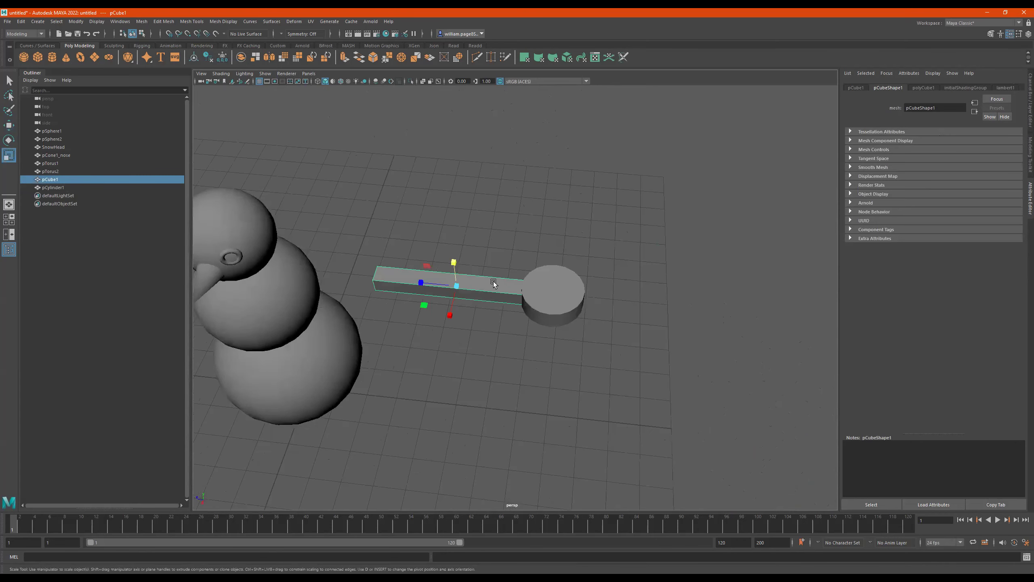
{"action": "key", "text": "ctrl+d"}
{"action": "key", "text": "w"}
{"action": "left_click_drag", "start_coordinate": [420, 283], "coordinate": [554, 333]}
{"action": "key", "text": "r"}
{"action": "key", "text": "e"}
{"action": "key", "text": "w"}
{"action": "key", "text": "e"}
{"action": "key", "text": "w"}
Step: Duplicate the finger twice, rotating and moving the copies so that three fingers fan out from the hand disc
{"action": "key", "text": "ctrl+d"}
{"action": "key", "text": "e"}
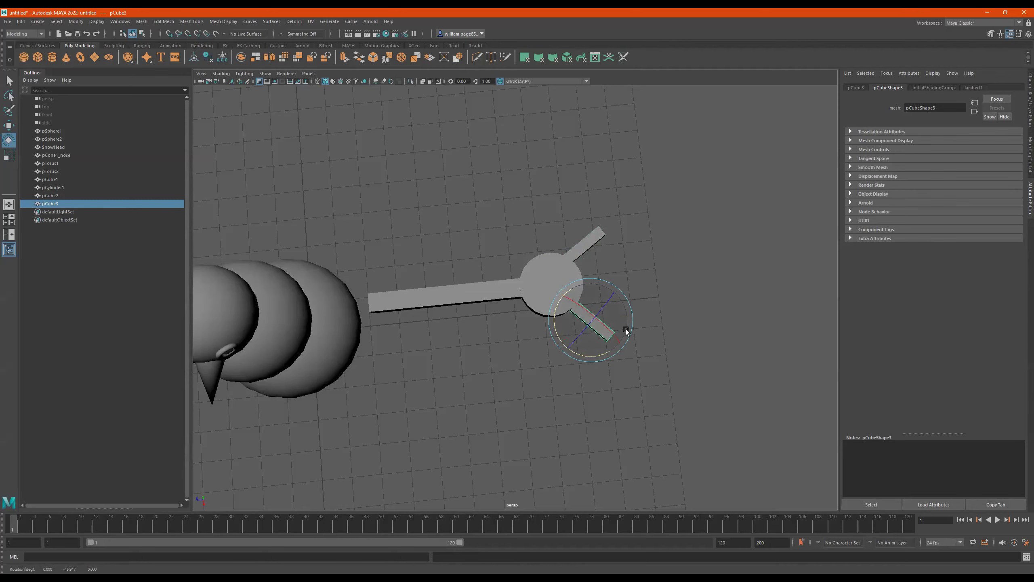
{"action": "key", "text": "ctrl+d"}
{"action": "key", "text": "w"}
{"action": "left_click_drag", "start_coordinate": [593, 357], "coordinate": [527, 215]}
{"action": "key", "text": "e"}
{"action": "key", "text": "w"}
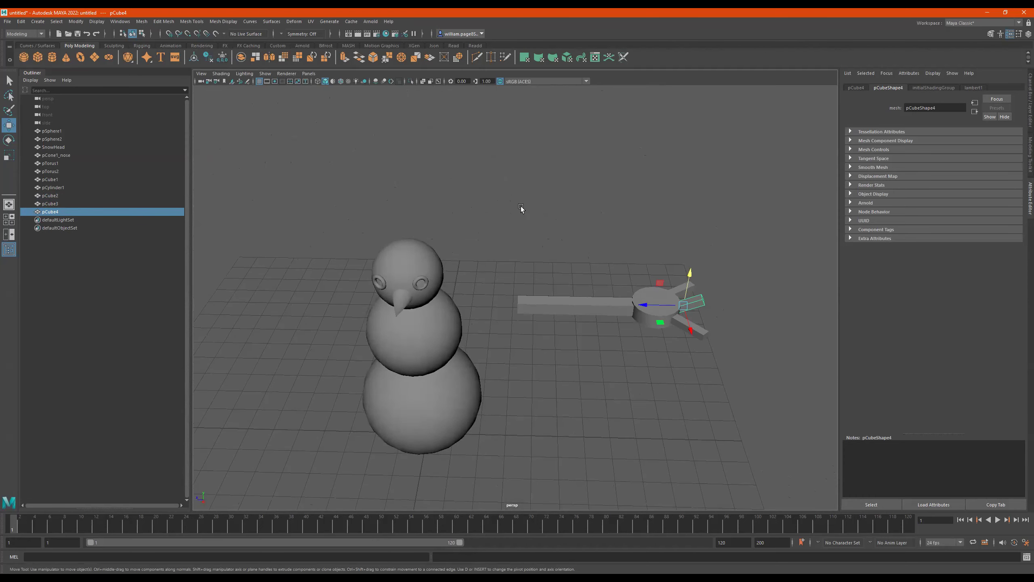
Step: Select all the arm pieces and move them against the middle sphere, then try rotating the loose selection and undo the rotation
{"action": "left_click_drag", "start_coordinate": [648, 345], "coordinate": [546, 342], "text": "alt"}
{"action": "left_click_drag", "start_coordinate": [673, 264], "coordinate": [598, 362]}
{"action": "key", "text": "e"}
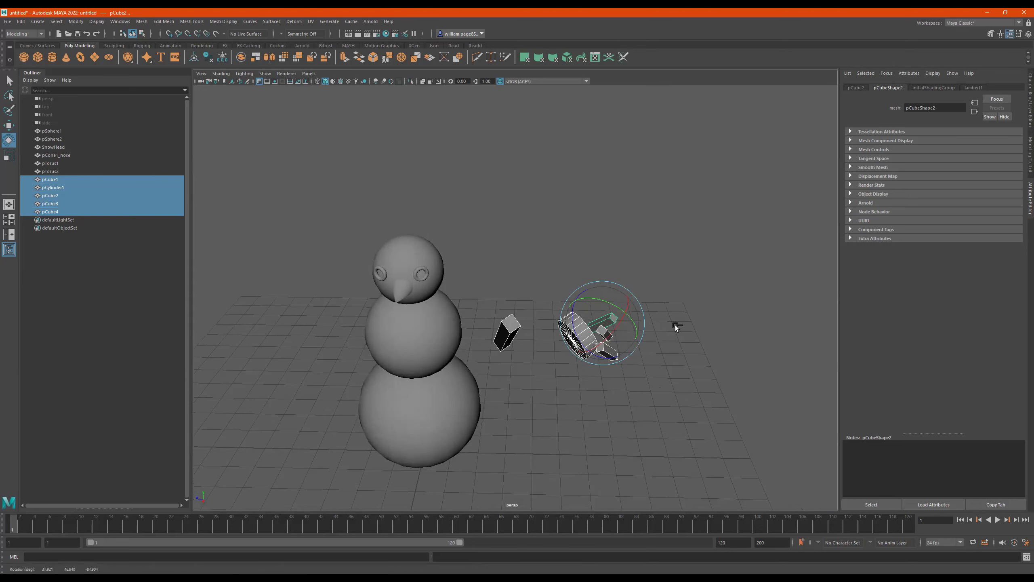
{"action": "key", "text": "ctrl+z"}
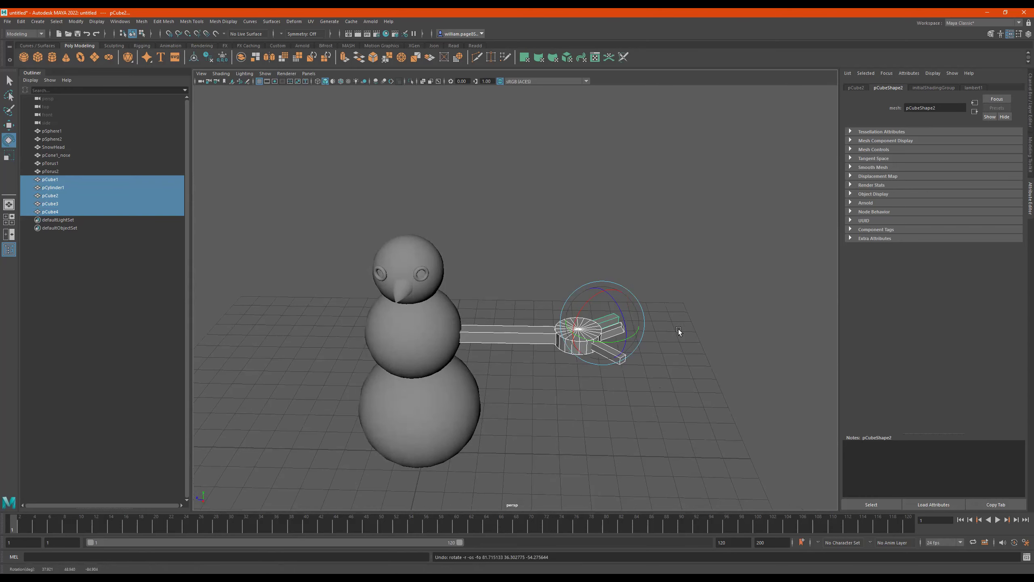
Step: Group the arm pieces from pCube1 to pCube4, including the hand cylinder, and name the group arm_L
{"action": "left_click", "coordinate": [55, 180]}
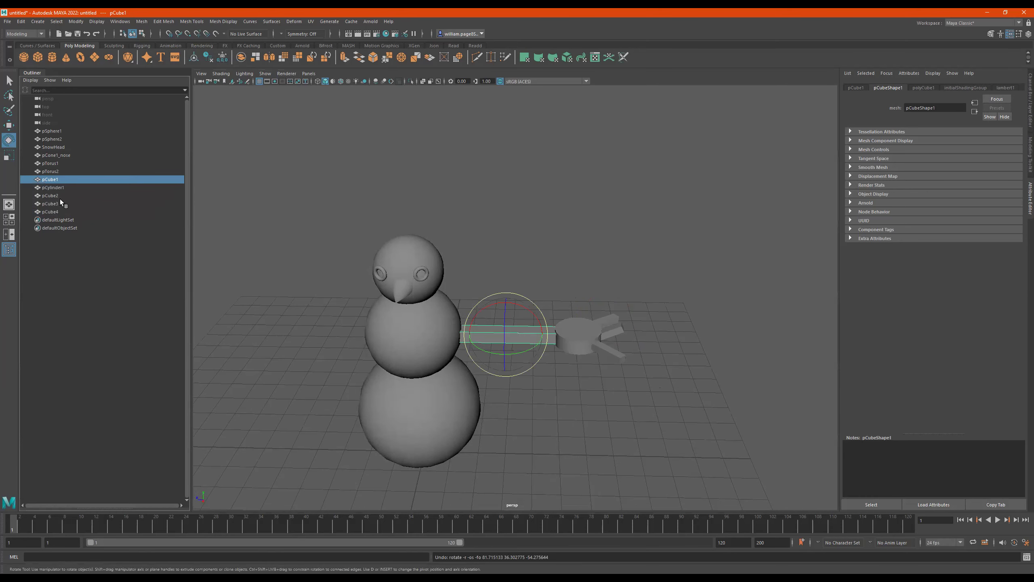
{"action": "left_click_drag", "start_coordinate": [769, 248], "coordinate": [540, 404]}
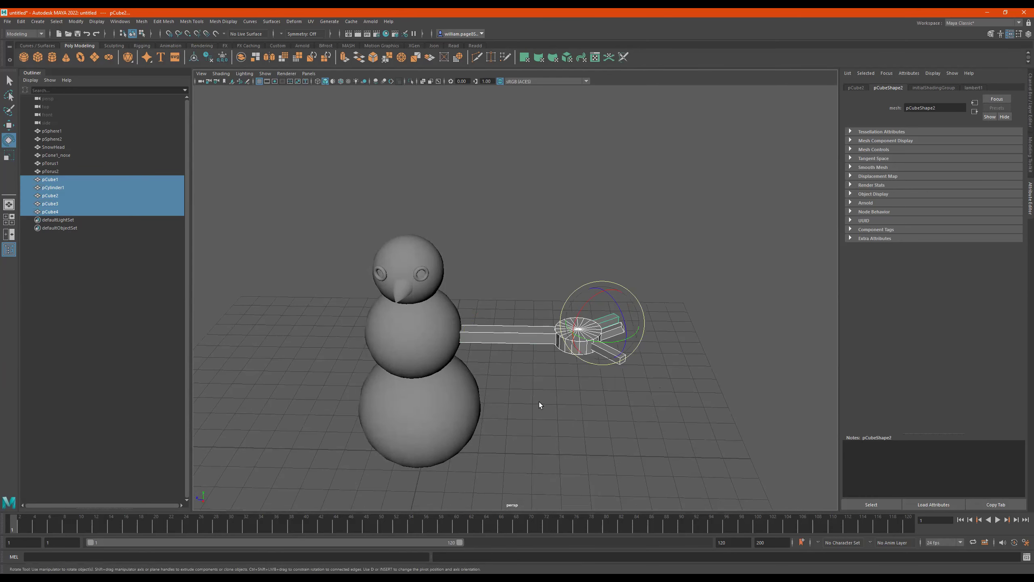
{"action": "left_click", "coordinate": [43, 179]}
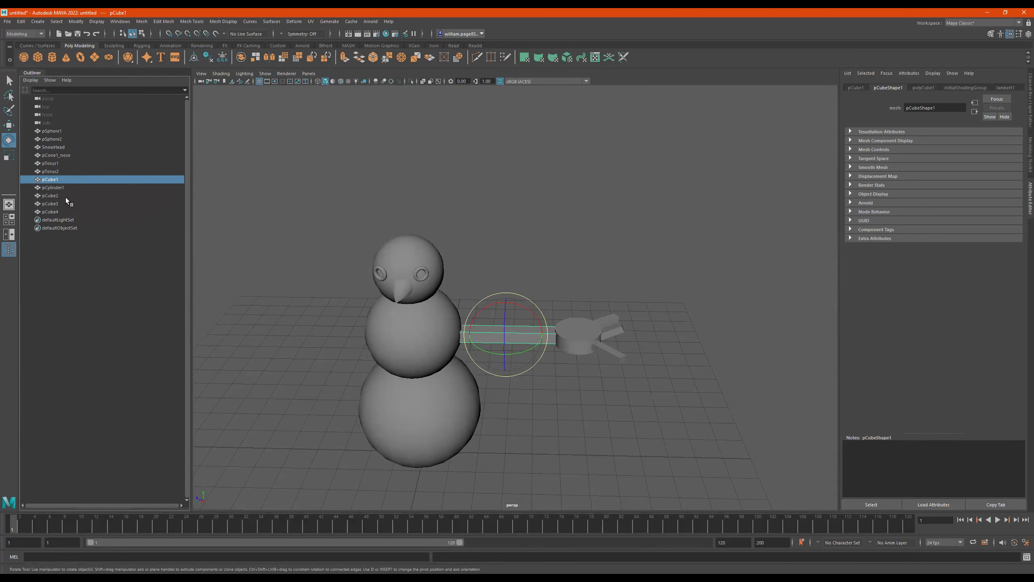
{"action": "left_click", "coordinate": [50, 211], "text": "shift"}
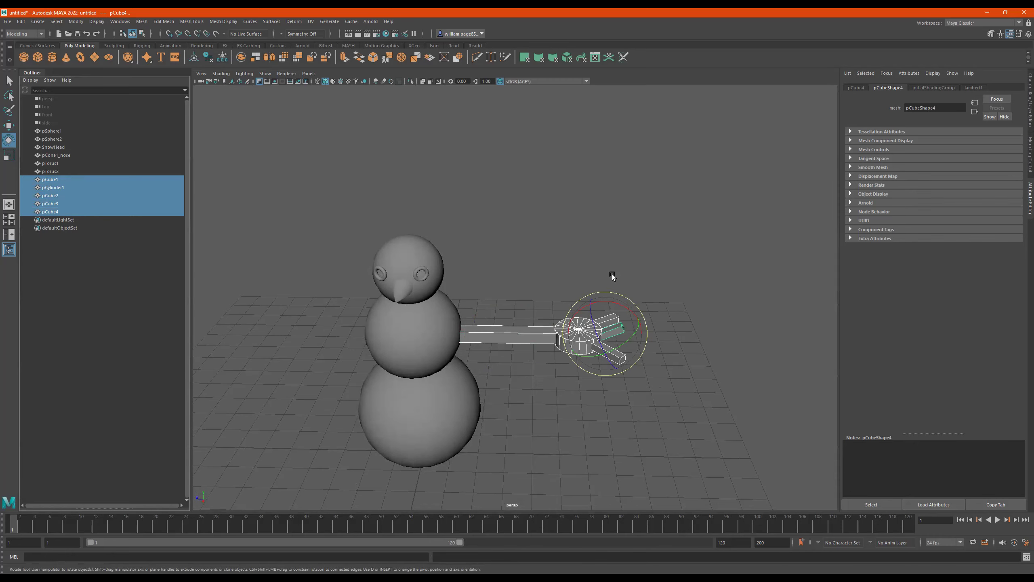
{"action": "key", "text": "ctrl+g"}
{"action": "double_click", "coordinate": [53, 179]}
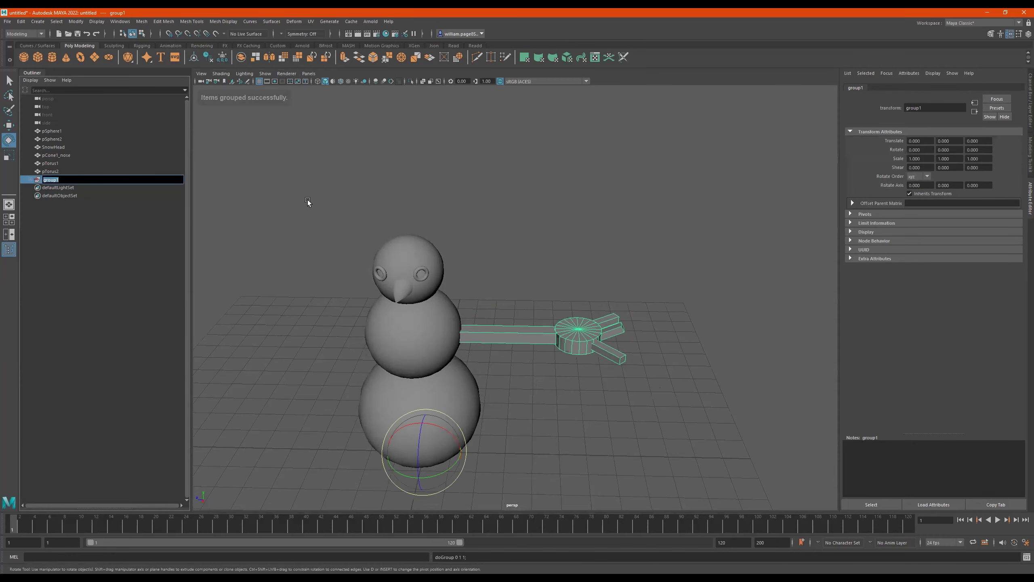
{"action": "type", "text": "arm_L"}
{"action": "key", "text": "Return"}
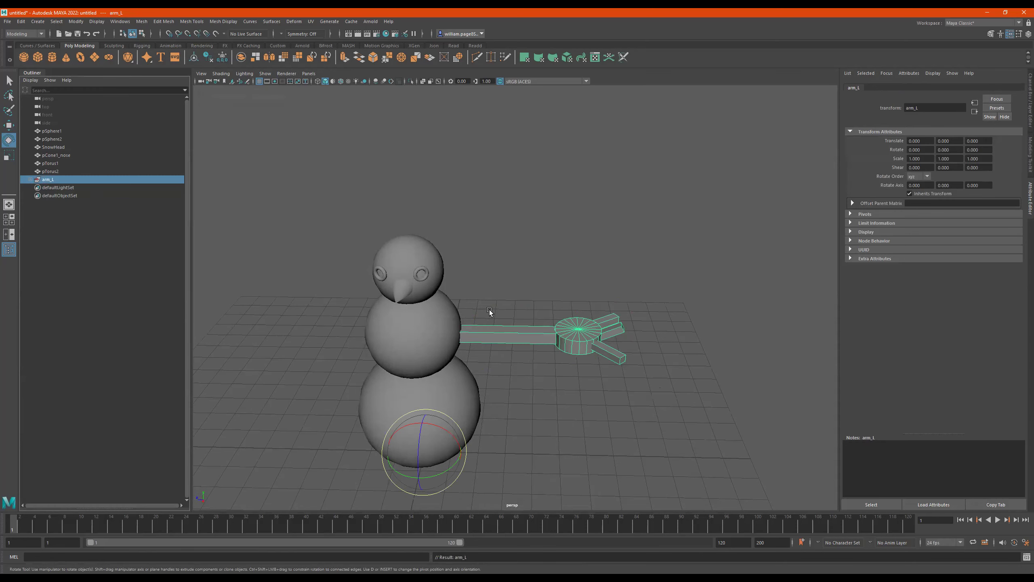
Step: Try rotating the arm_L group about its pivot at the snowman's base, and undo it
{"action": "right_click_drag", "start_coordinate": [546, 330], "coordinate": [472, 320], "text": "alt"}
{"action": "left_click_drag", "start_coordinate": [479, 328], "coordinate": [486, 311], "text": "alt"}
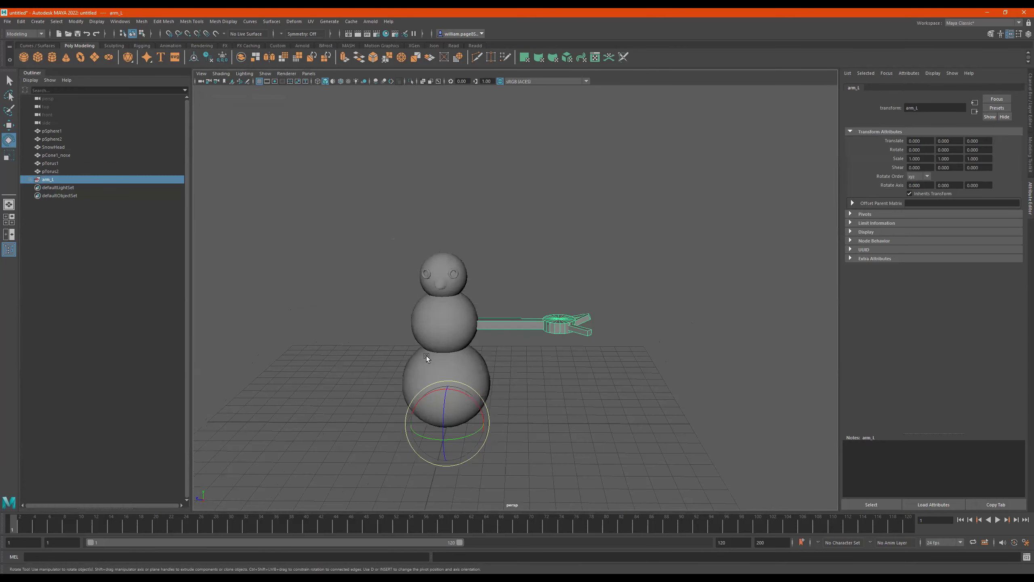
{"action": "right_click_drag", "start_coordinate": [427, 356], "coordinate": [381, 355], "text": "alt"}
{"action": "left_click_drag", "start_coordinate": [382, 355], "coordinate": [382, 300], "text": "alt"}
{"action": "key", "text": "ctrl+z"}
Step: Center the pivot of the arm_L group on the arm geometry
{"action": "left_click_drag", "start_coordinate": [474, 312], "coordinate": [395, 103], "text": "alt"}
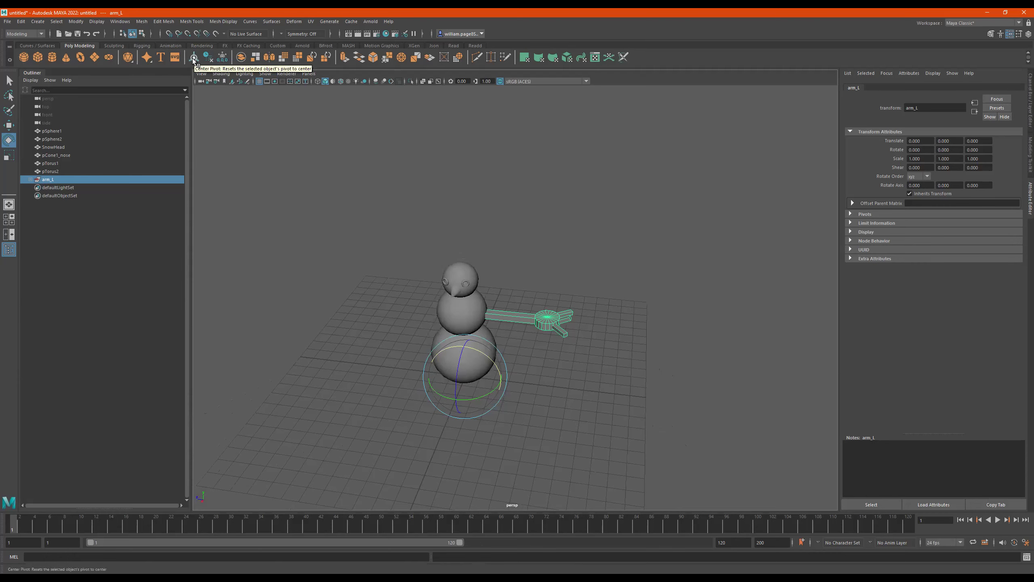
{"action": "left_click", "coordinate": [76, 22]}
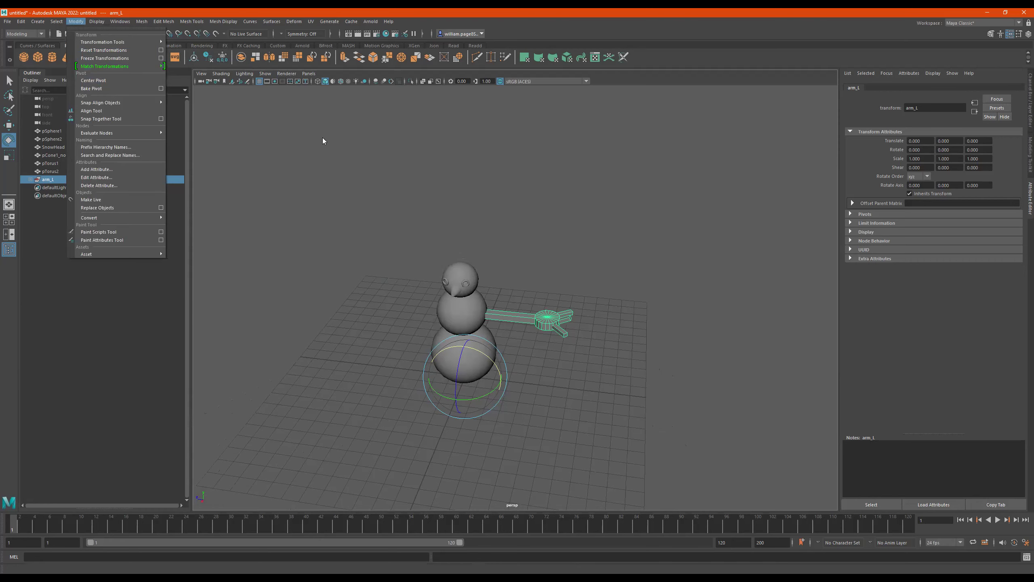
{"action": "left_click", "coordinate": [195, 59]}
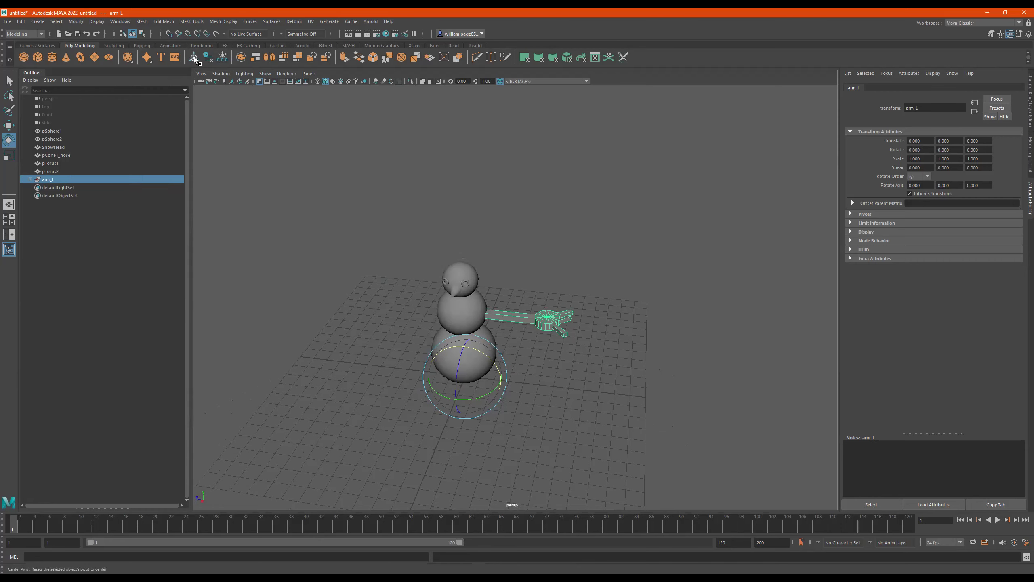
{"action": "left_click", "coordinate": [194, 59]}
{"action": "left_click_drag", "start_coordinate": [412, 224], "coordinate": [470, 247], "text": "alt"}
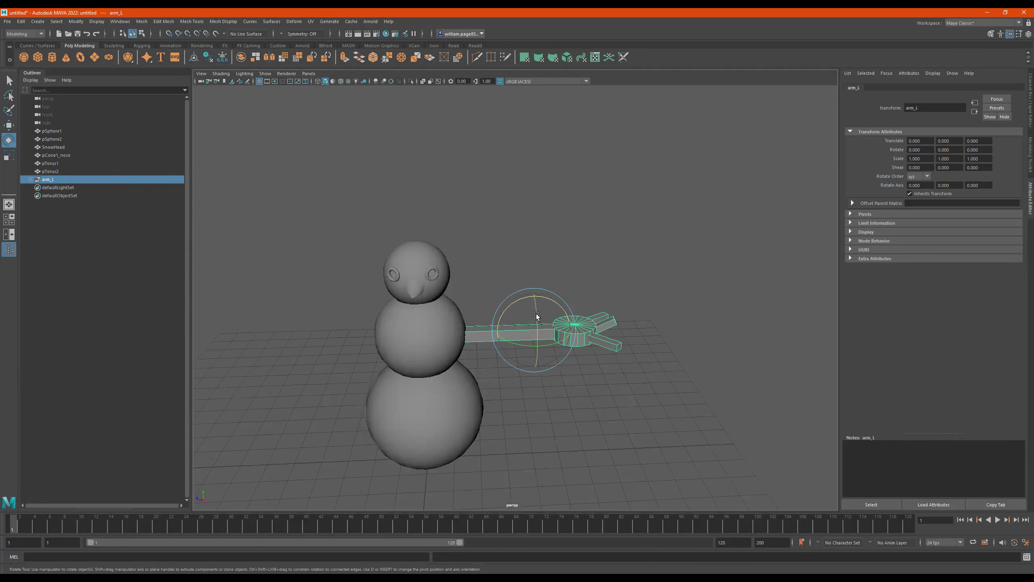
Step: Try rotating arm_L freely around its centered pivot, and undo the rotations
{"action": "left_click_drag", "start_coordinate": [537, 322], "coordinate": [509, 297]}
{"action": "key", "text": "ctrl+z"}
{"action": "key", "text": "ctrl+z"}
{"action": "key", "text": "ctrl+z"}
{"action": "key", "text": "ctrl+z"}
Step: Scale arm_L uniformly to 0.677, tilt it upward and move it against the snowman's middle sphere
{"action": "key", "text": "w"}
{"action": "key", "text": "r"}
{"action": "left_click_drag", "start_coordinate": [534, 331], "coordinate": [473, 298]}
{"action": "key", "text": "w"}
{"action": "key", "text": "e"}
{"action": "key", "text": "w"}
Step: Select a finger of the raised arm, step up to its parent group arm_L, and shift the group to 1.540 in Z
{"action": "left_click", "coordinate": [496, 269]}
{"action": "left_click", "coordinate": [517, 310]}
{"action": "mouse_move", "coordinate": [577, 305]}
{"action": "left_mouse_down", "text": "alt"}
{"action": "mouse_move", "coordinate": [570, 263]}
{"action": "mouse_move", "coordinate": [528, 308]}
{"action": "mouse_move", "coordinate": [574, 297]}
{"action": "left_mouse_up", "text": "alt"}
{"action": "left_click", "coordinate": [68, 180]}
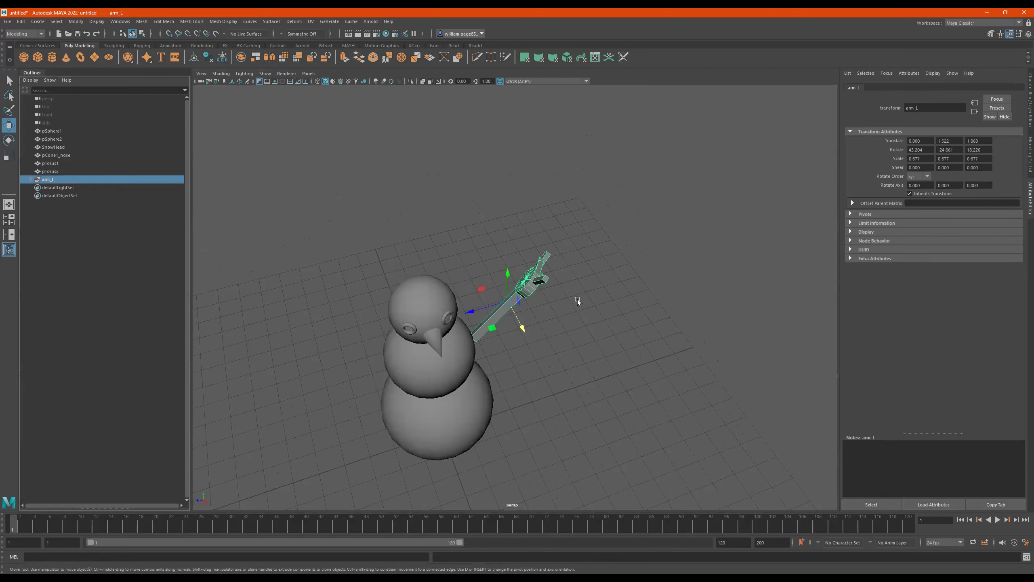
{"action": "left_click", "coordinate": [543, 281]}
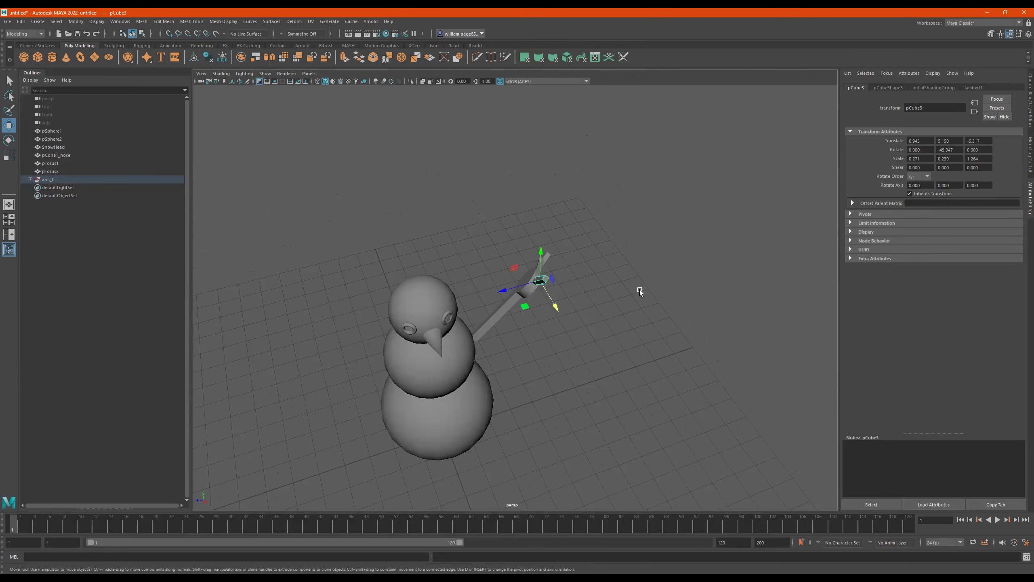
{"action": "key", "text": "Up"}
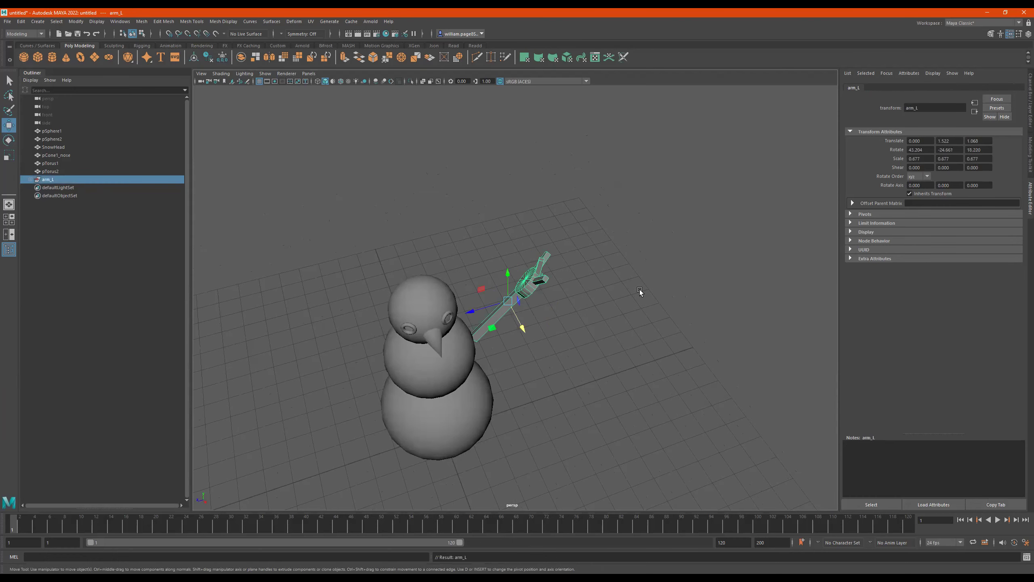
{"action": "left_click_drag", "start_coordinate": [510, 294], "coordinate": [456, 295], "text": "alt"}
{"action": "left_click_drag", "start_coordinate": [482, 308], "coordinate": [497, 295], "text": "alt"}
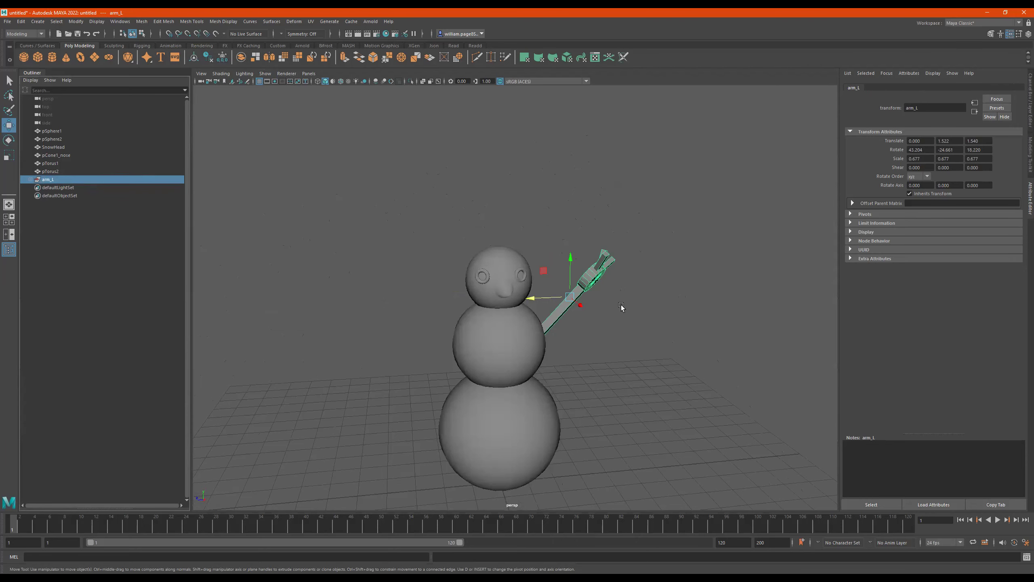
Step: Duplicate arm_L, then move and rotate the copy so it rises from the opposite side of the middle sphere
{"action": "key", "text": "ctrl+d"}
{"action": "left_click_drag", "start_coordinate": [534, 296], "coordinate": [446, 366]}
{"action": "key", "text": "e"}
{"action": "key", "text": "ctrl+z"}
{"action": "key", "text": "w"}
{"action": "middle_click_drag", "start_coordinate": [459, 417], "coordinate": [464, 415]}
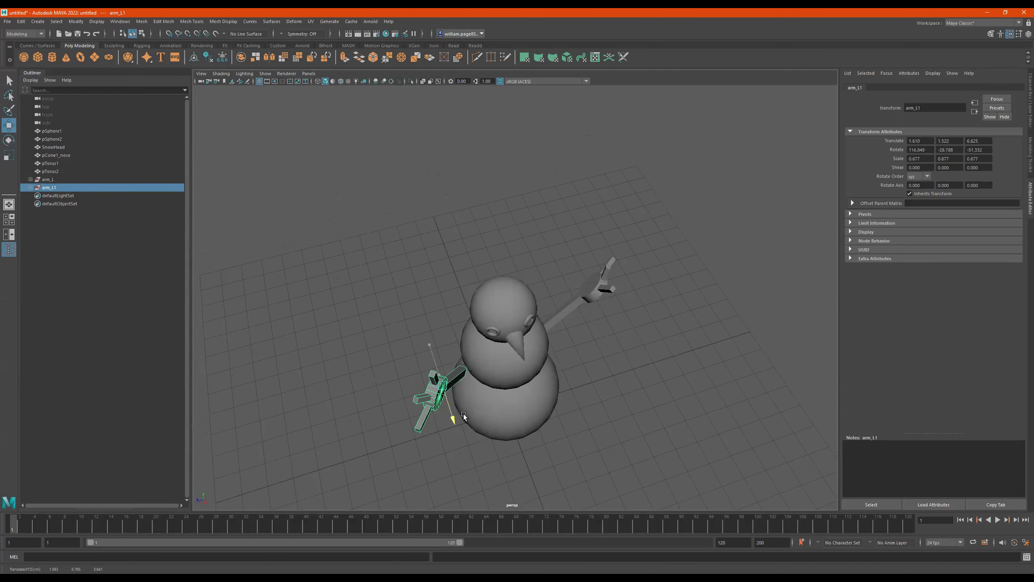
{"action": "left_click_drag", "start_coordinate": [409, 393], "coordinate": [455, 326]}
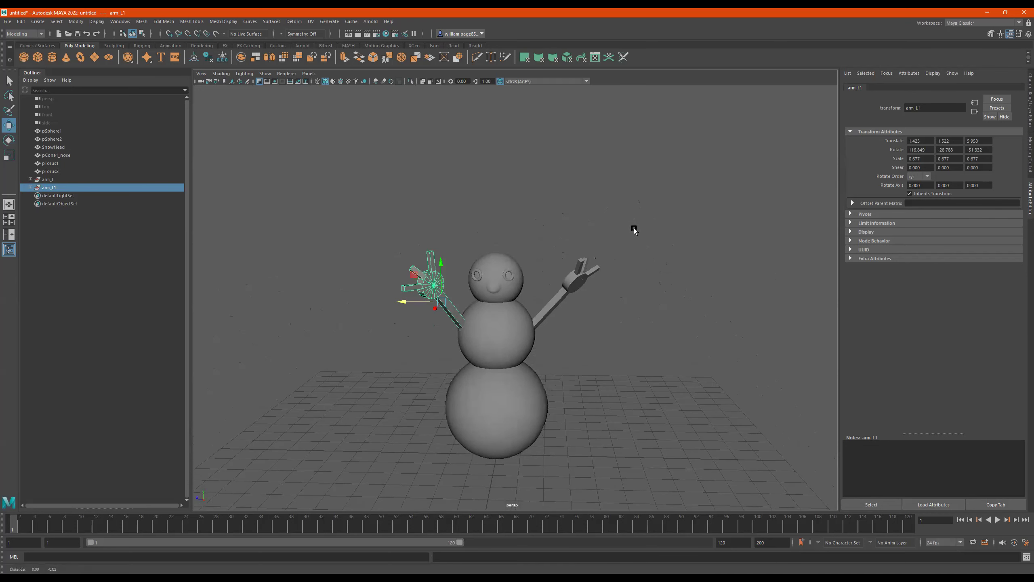
Step: Group all the snowman's body parts, face pieces and both arms together, and name the group snowMane_1
{"action": "middle_click_drag", "start_coordinate": [634, 228], "coordinate": [622, 157], "text": "alt"}
{"action": "left_click_drag", "start_coordinate": [611, 279], "coordinate": [579, 294], "text": "alt"}
{"action": "left_click_drag", "start_coordinate": [234, 230], "coordinate": [258, 227], "text": "alt"}
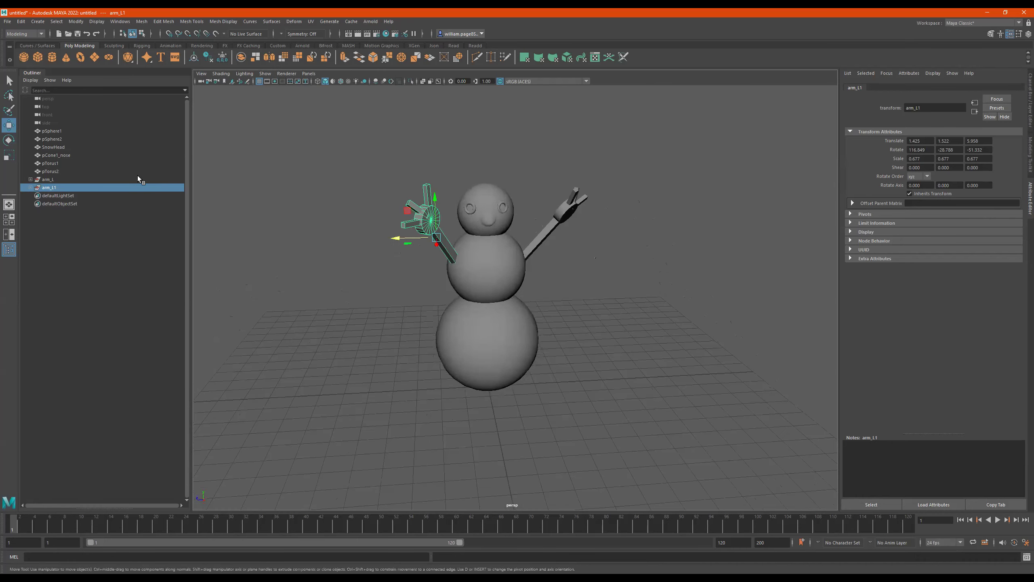
{"action": "left_click_drag", "start_coordinate": [46, 181], "coordinate": [48, 181]}
{"action": "left_click_drag", "start_coordinate": [671, 138], "coordinate": [392, 361]}
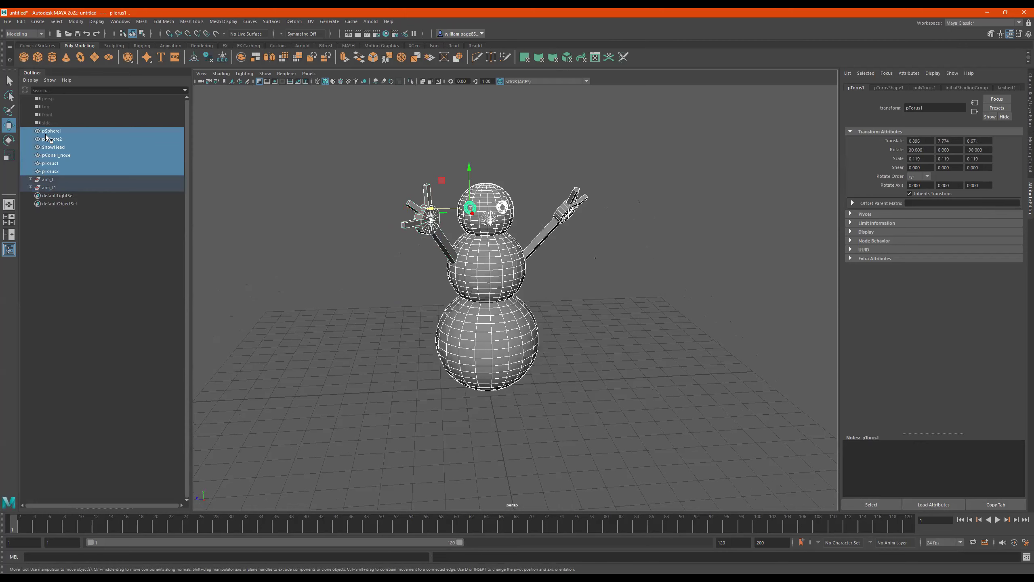
{"action": "left_click", "coordinate": [55, 133]}
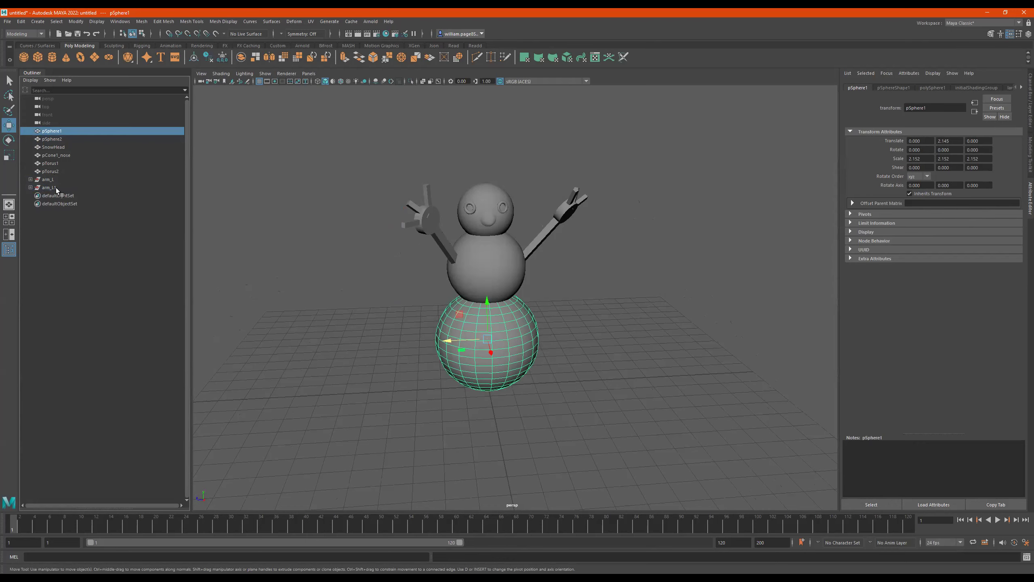
{"action": "left_click", "coordinate": [49, 188], "text": "shift"}
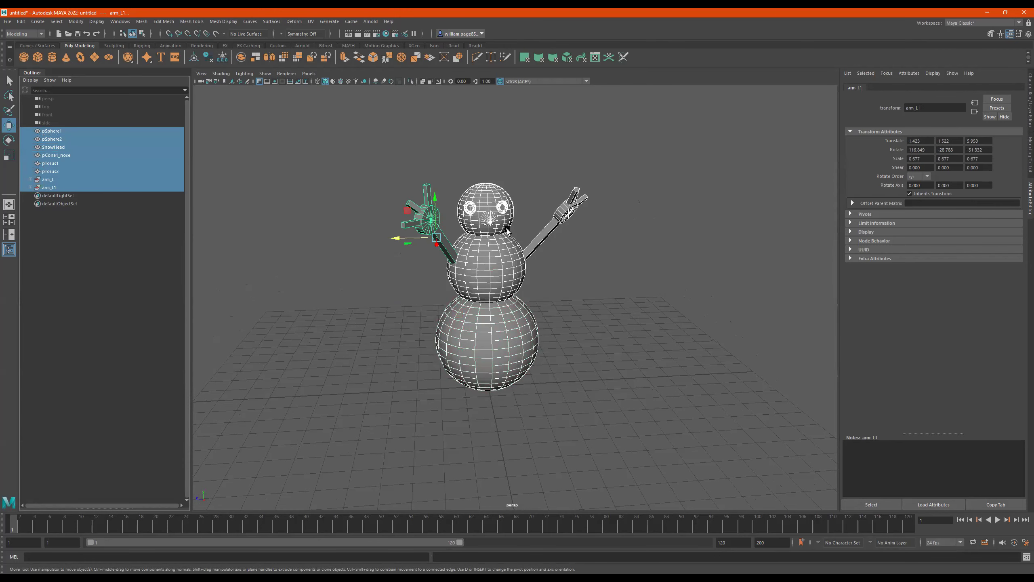
{"action": "key", "text": "ctrl+g"}
{"action": "double_click", "coordinate": [57, 131]}
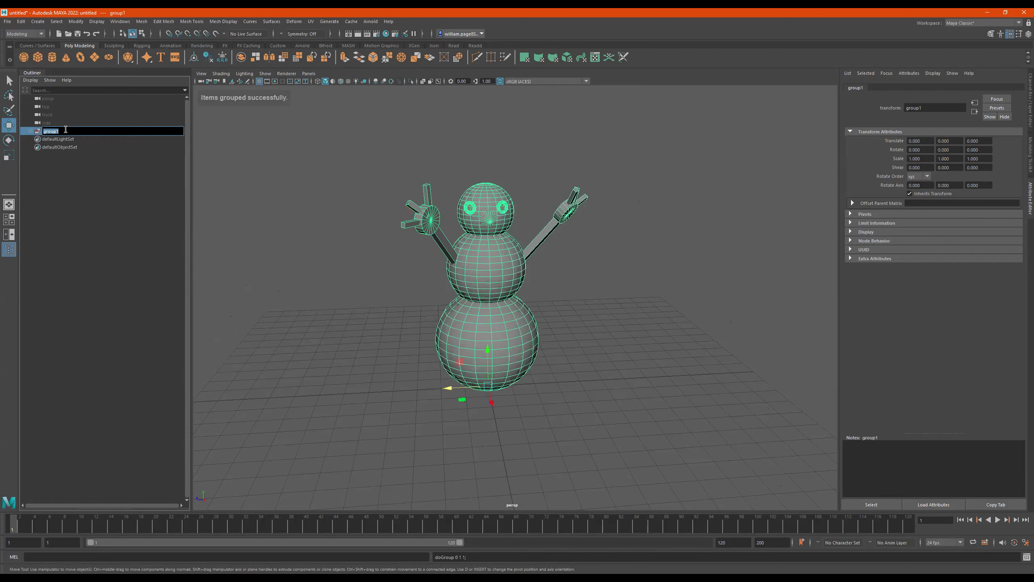
{"action": "type", "text": "sno"}
{"action": "key", "text": "Return"}
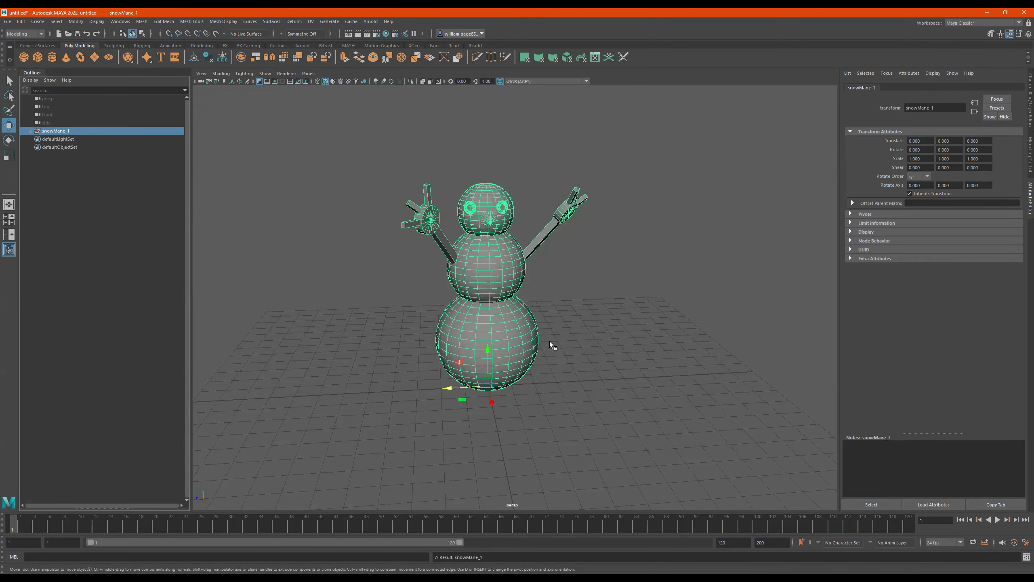
Step: Move the whole snowMane_1 group along Z to about 3.2
{"action": "left_click_drag", "start_coordinate": [550, 343], "coordinate": [551, 353], "text": "alt"}
{"action": "mouse_move", "coordinate": [451, 345]}
{"action": "left_mouse_down", "text": "alt"}
{"action": "mouse_move", "coordinate": [460, 381]}
{"action": "mouse_move", "coordinate": [460, 358]}
{"action": "left_mouse_up", "text": "alt"}
{"action": "left_click_drag", "start_coordinate": [383, 345], "coordinate": [436, 324], "text": "alt"}
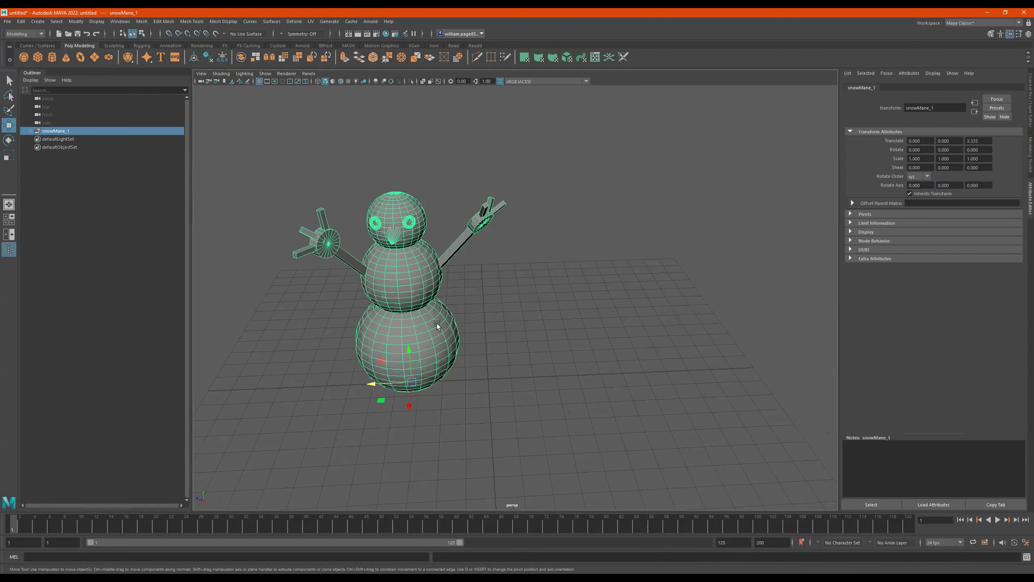
Step: Try moving the snowman's bottom sphere on its own, and undo the move
{"action": "left_click", "coordinate": [437, 324]}
{"action": "left_click_drag", "start_coordinate": [582, 346], "coordinate": [558, 339], "text": "alt"}
{"action": "left_click_drag", "start_coordinate": [391, 325], "coordinate": [423, 313], "text": "alt"}
{"action": "left_click_drag", "start_coordinate": [378, 326], "coordinate": [530, 353]}
{"action": "key", "text": "ctrl+z"}
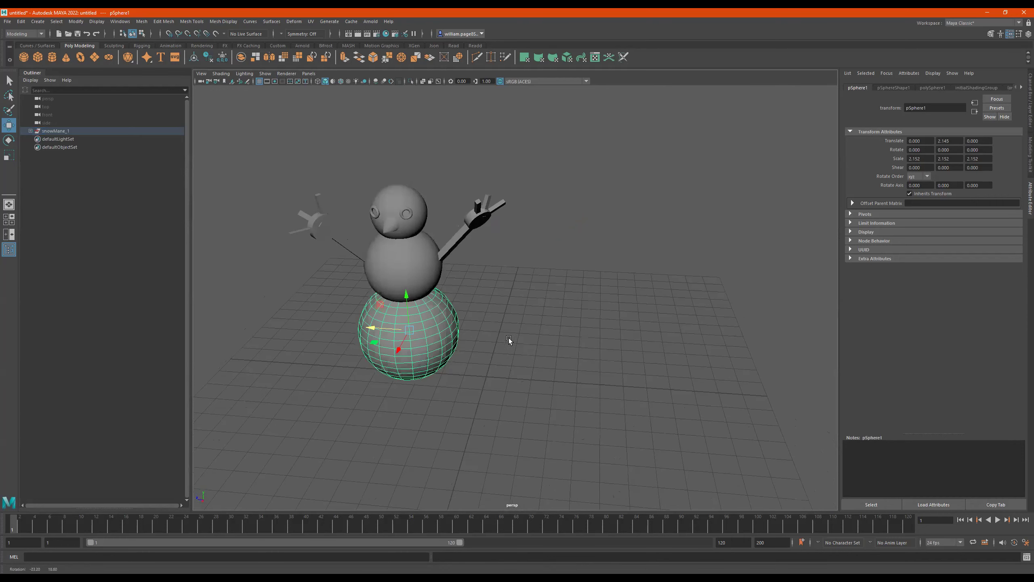
{"action": "key", "text": "ctrl+z"}
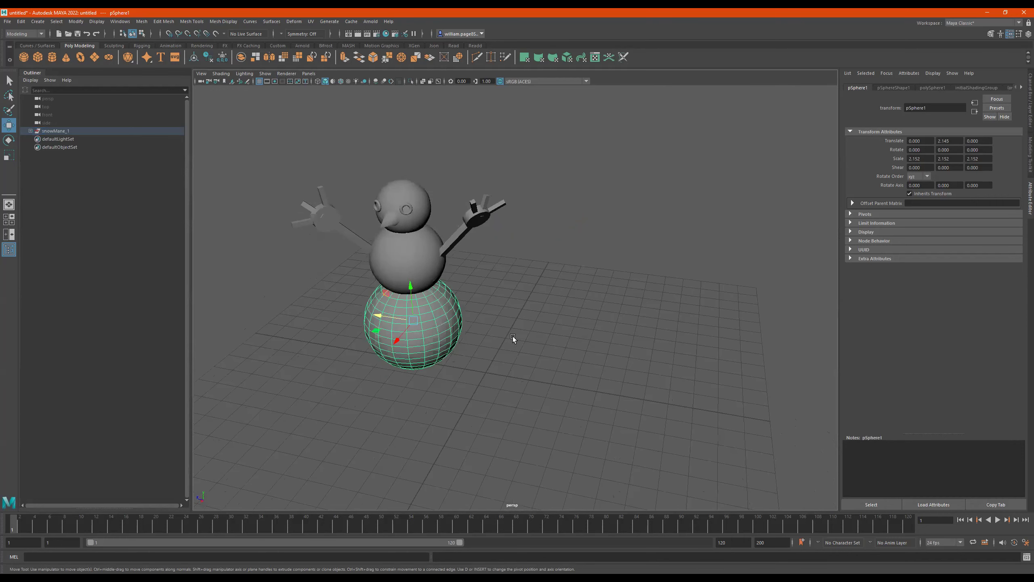
Step: Step up from the bottom sphere to snowMane_1, move the group to 7.435 in Z and rotate it to 27.713 in Y
{"action": "key", "text": "Up"}
{"action": "left_click_drag", "start_coordinate": [300, 336], "coordinate": [300, 338]}
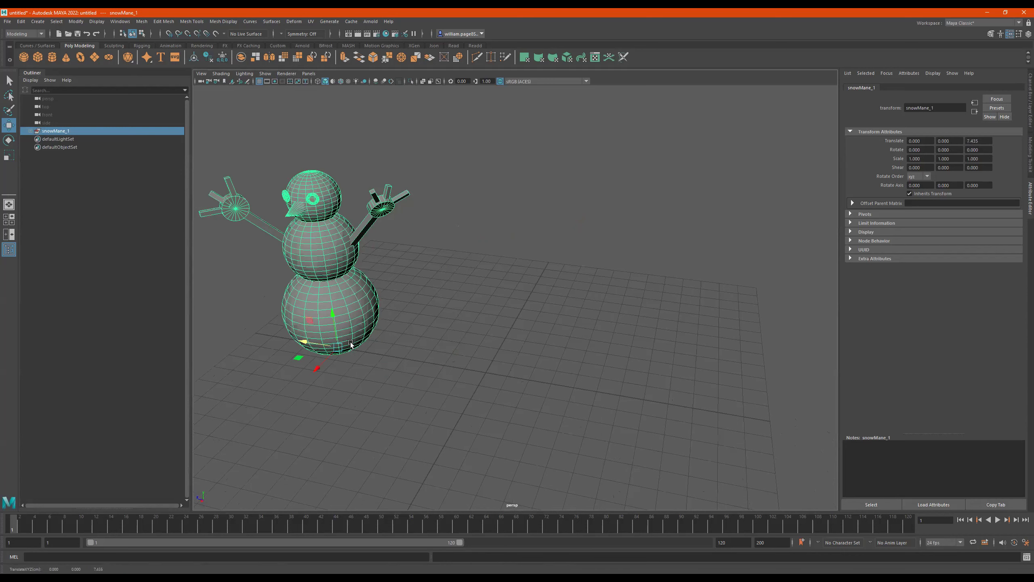
{"action": "key", "text": "e"}
{"action": "key", "text": "r"}
{"action": "key", "text": "e"}
{"action": "left_click_drag", "start_coordinate": [343, 368], "coordinate": [360, 366]}
{"action": "left_click_drag", "start_coordinate": [446, 359], "coordinate": [104, 161], "text": "alt"}
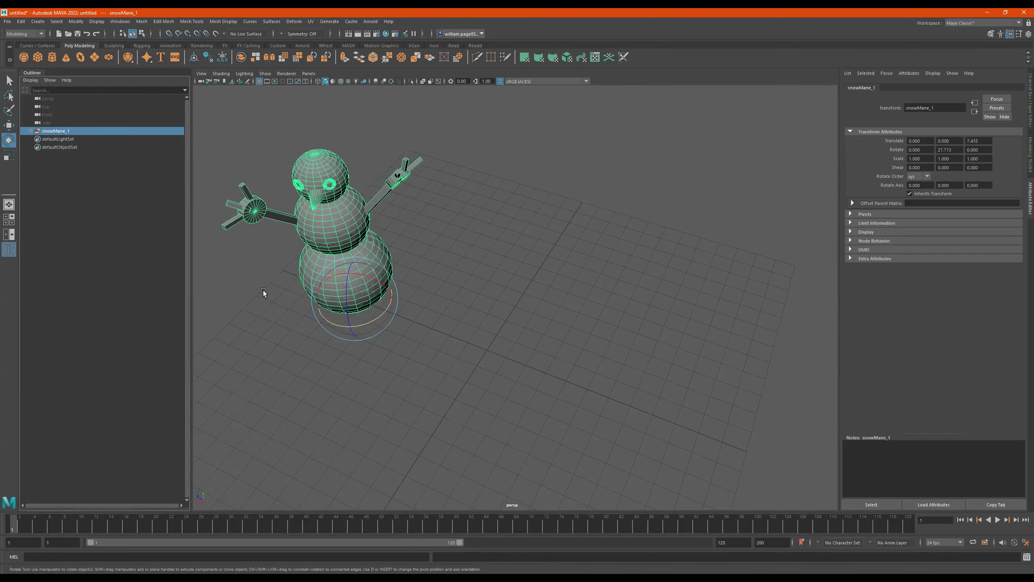
Step: Duplicate snowMane_1, move the copy across the grid to about -2.8 in X and -7.1 in Z, and turn it about -61 degrees in Y
{"action": "key", "text": "ctrl+d"}
{"action": "key", "text": "w"}
{"action": "left_click_drag", "start_coordinate": [327, 282], "coordinate": [580, 321]}
{"action": "key", "text": "e"}
{"action": "key", "text": "w"}
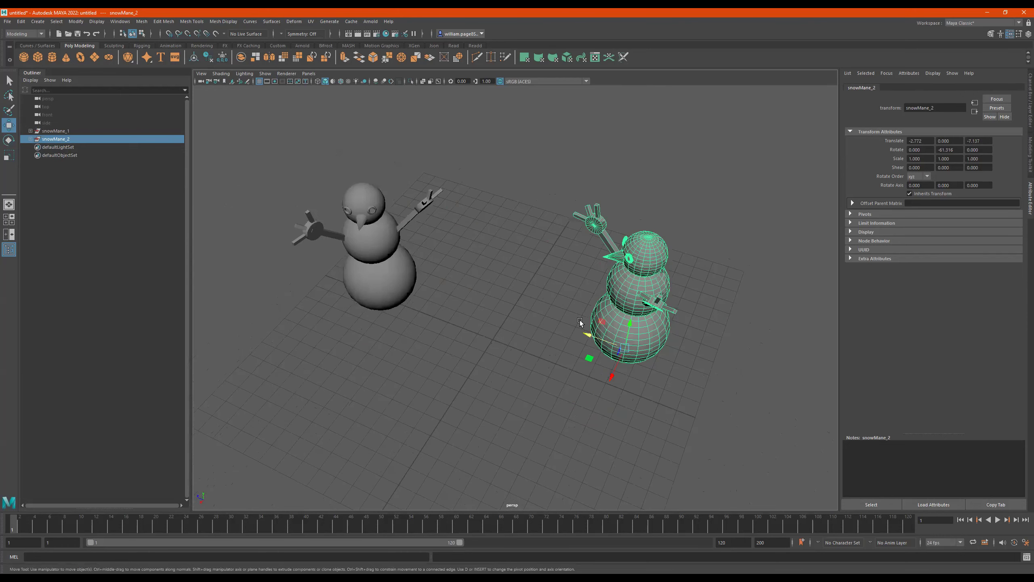
Step: Inside snowMane_2, rotate arm_L so it points downward and reposition it against the middle sphere
{"action": "left_click", "coordinate": [30, 139]}
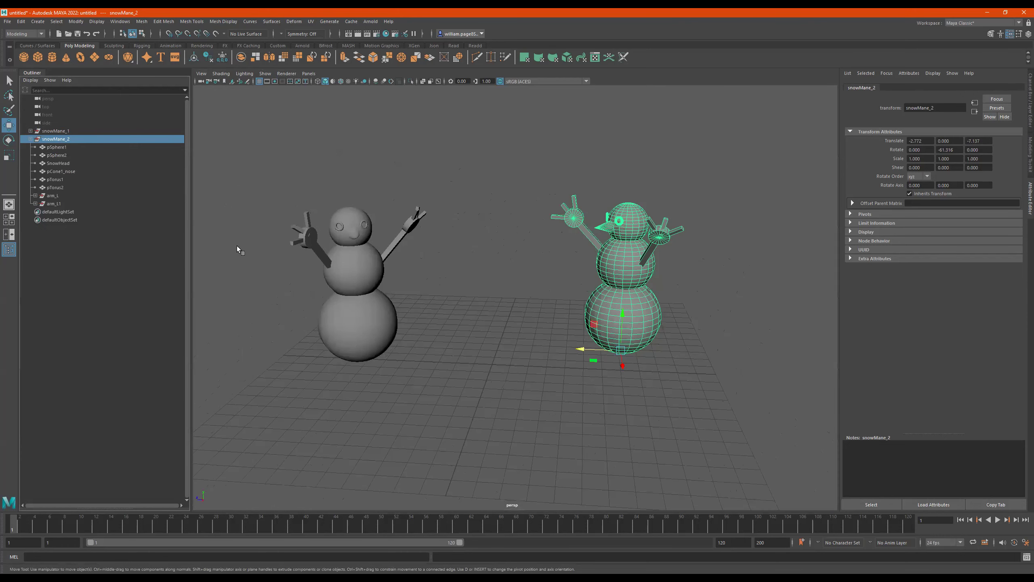
{"action": "left_click", "coordinate": [54, 196]}
{"action": "key", "text": "e"}
{"action": "left_click_drag", "start_coordinate": [659, 261], "coordinate": [643, 287]}
{"action": "key", "text": "w"}
{"action": "left_click_drag", "start_coordinate": [648, 244], "coordinate": [618, 242], "text": "alt"}
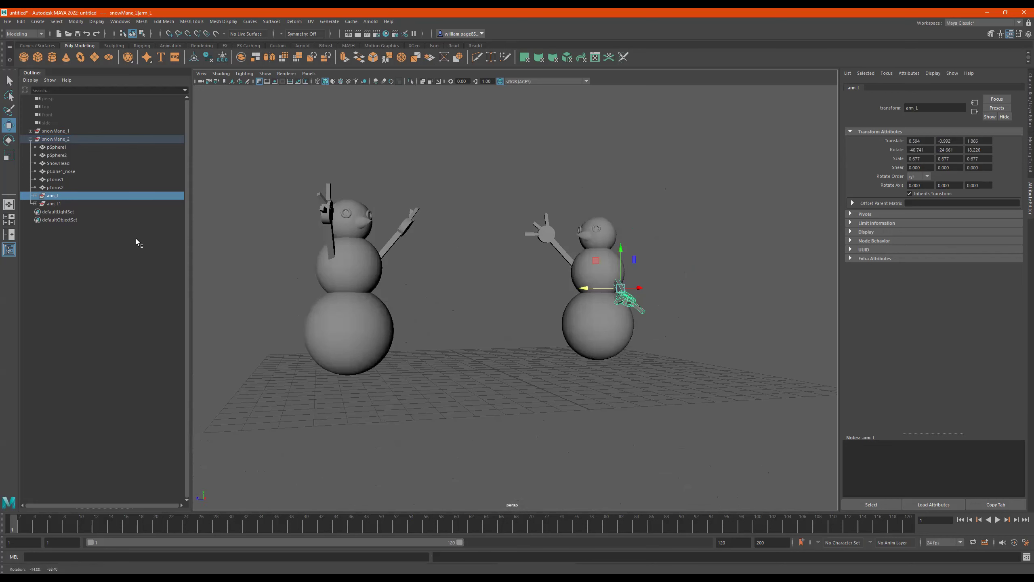
Step: Rotate arm_L1 of snowMane_2 so it reaches outward and lower it to -0.250 in Y against the body
{"action": "left_click", "coordinate": [42, 205]}
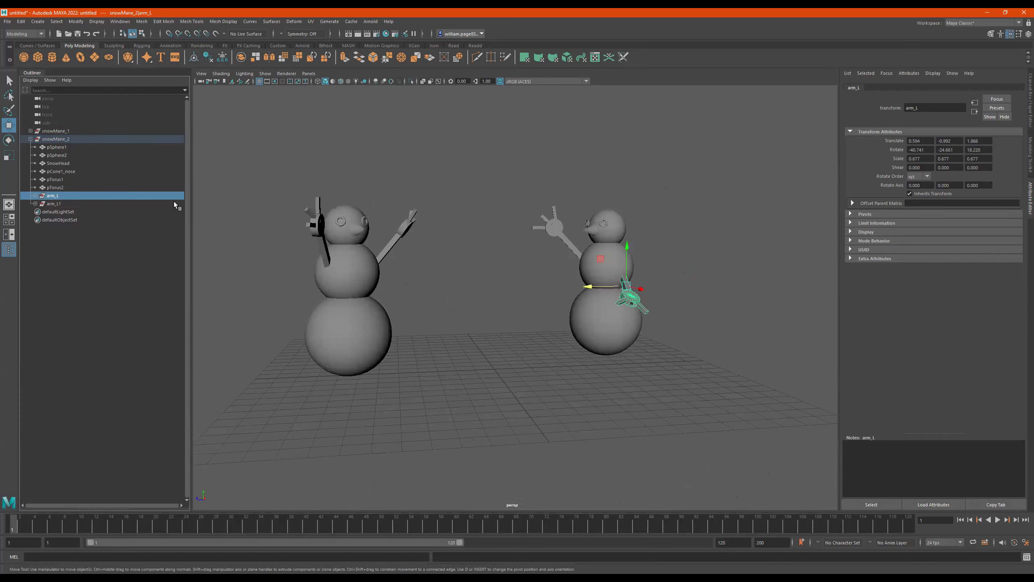
{"action": "left_click", "coordinate": [51, 204]}
{"action": "key", "text": "e"}
{"action": "left_click_drag", "start_coordinate": [545, 212], "coordinate": [635, 274]}
{"action": "left_click_drag", "start_coordinate": [492, 174], "coordinate": [494, 220], "text": "alt"}
{"action": "key", "text": "w"}
{"action": "left_click_drag", "start_coordinate": [514, 204], "coordinate": [442, 205], "text": "alt"}
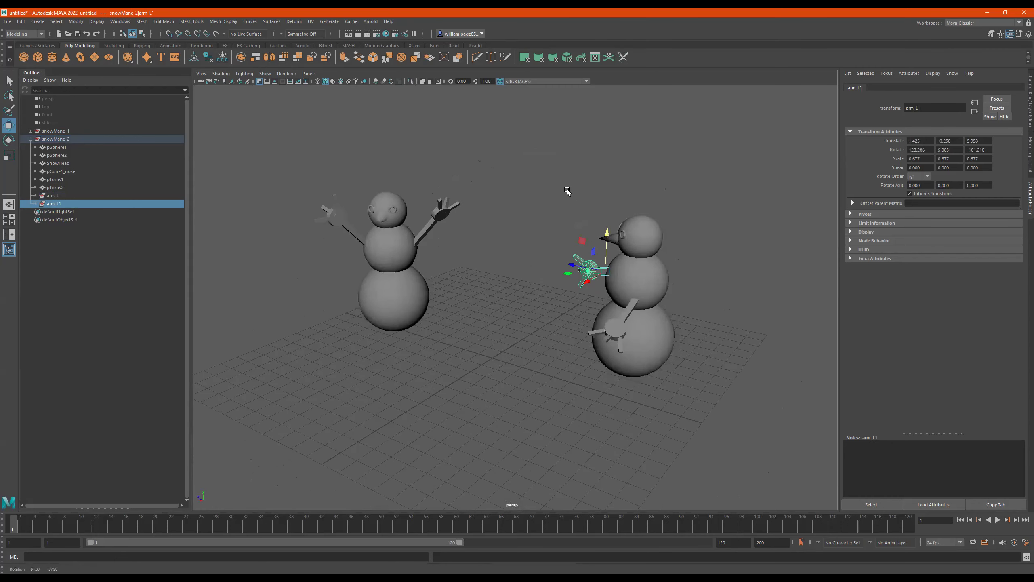
{"action": "left_click_drag", "start_coordinate": [568, 189], "coordinate": [497, 195], "text": "alt"}
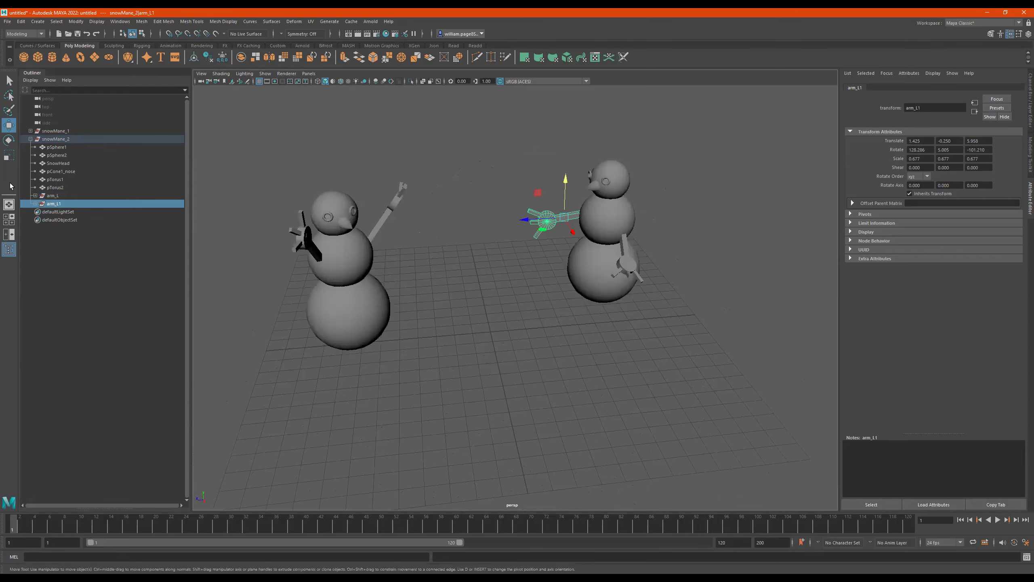
Step: Duplicate the whole snowMane_2 group, place the copy at about 6.5 in X and -4.4 in Z, and turn it about -137 degrees in Y
{"action": "left_click", "coordinate": [32, 140]}
{"action": "left_click", "coordinate": [72, 139]}
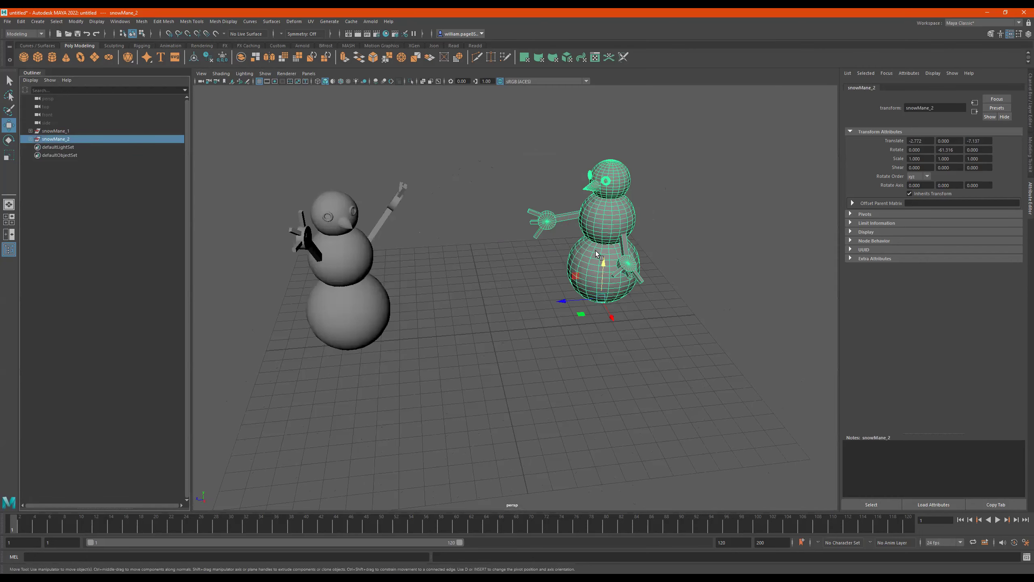
{"action": "mouse_move", "coordinate": [611, 317]}
{"action": "left_mouse_down", "text": "shift"}
{"action": "mouse_move", "coordinate": [687, 439]}
{"action": "mouse_move", "coordinate": [635, 439]}
{"action": "left_mouse_up", "text": "shift"}
{"action": "key", "text": "e"}
{"action": "mouse_move", "coordinate": [686, 394]}
{"action": "left_mouse_down", "text": "alt"}
{"action": "mouse_move", "coordinate": [703, 417]}
{"action": "mouse_move", "coordinate": [648, 394]}
{"action": "mouse_move", "coordinate": [582, 399]}
{"action": "mouse_move", "coordinate": [575, 339]}
{"action": "mouse_move", "coordinate": [570, 346]}
{"action": "mouse_move", "coordinate": [668, 322]}
{"action": "mouse_move", "coordinate": [704, 302]}
{"action": "mouse_move", "coordinate": [671, 313]}
{"action": "mouse_move", "coordinate": [638, 308]}
{"action": "left_mouse_up", "text": "alt"}
{"action": "key", "text": "w"}
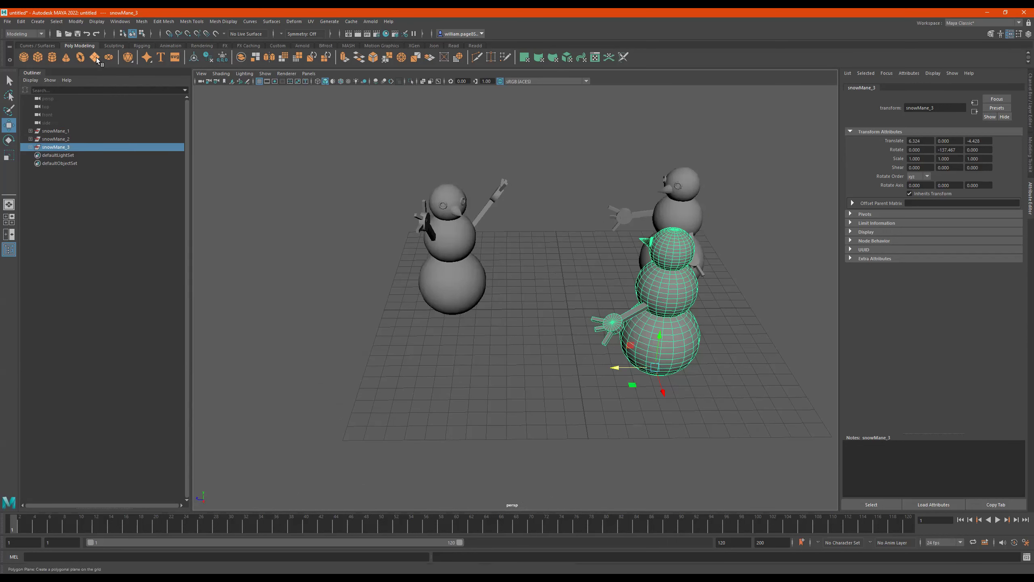
Step: Create a polygon plane at the grid's center between the three snowmen
{"action": "left_click", "coordinate": [96, 58]}
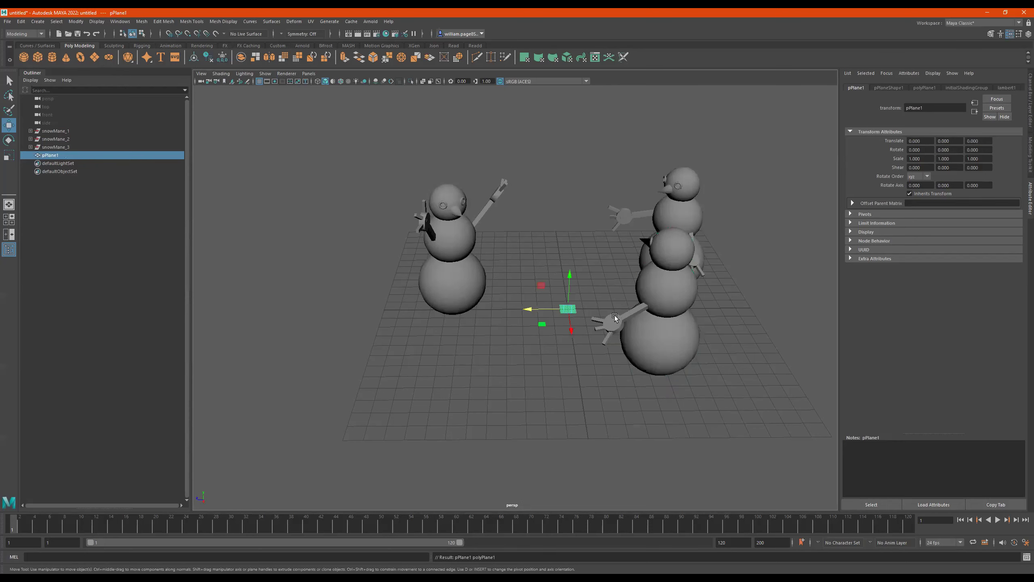
{"action": "left_click_drag", "start_coordinate": [668, 297], "coordinate": [693, 293], "text": "alt"}
{"action": "left_click", "coordinate": [966, 87]}
{"action": "left_click", "coordinate": [864, 87]}
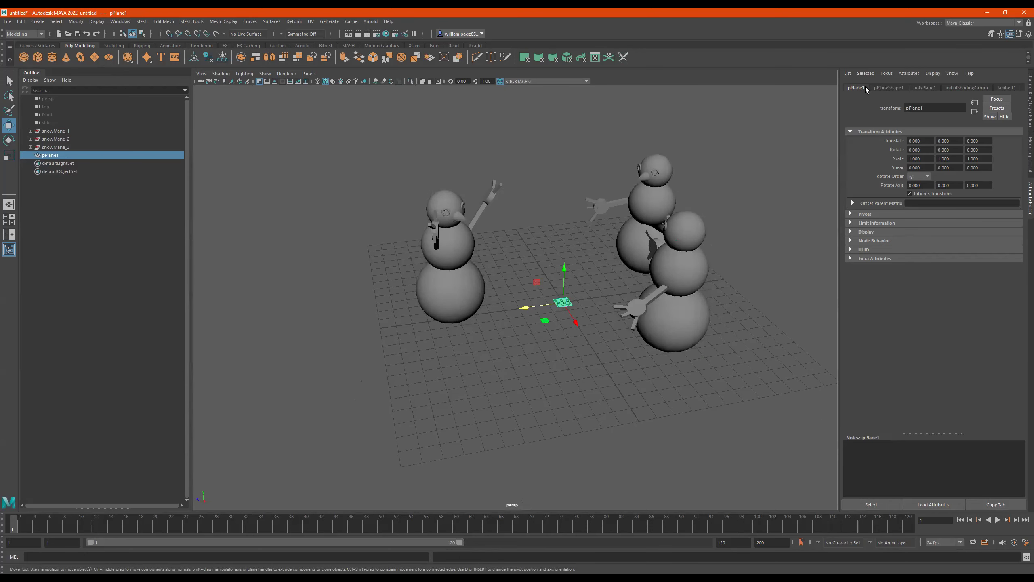
Step: Try enlarging the plane to a width of about 37.8 and a height of about 52.6, and undo both changes
{"action": "left_click", "coordinate": [924, 88]}
{"action": "left_click_drag", "start_coordinate": [936, 140], "coordinate": [963, 148]}
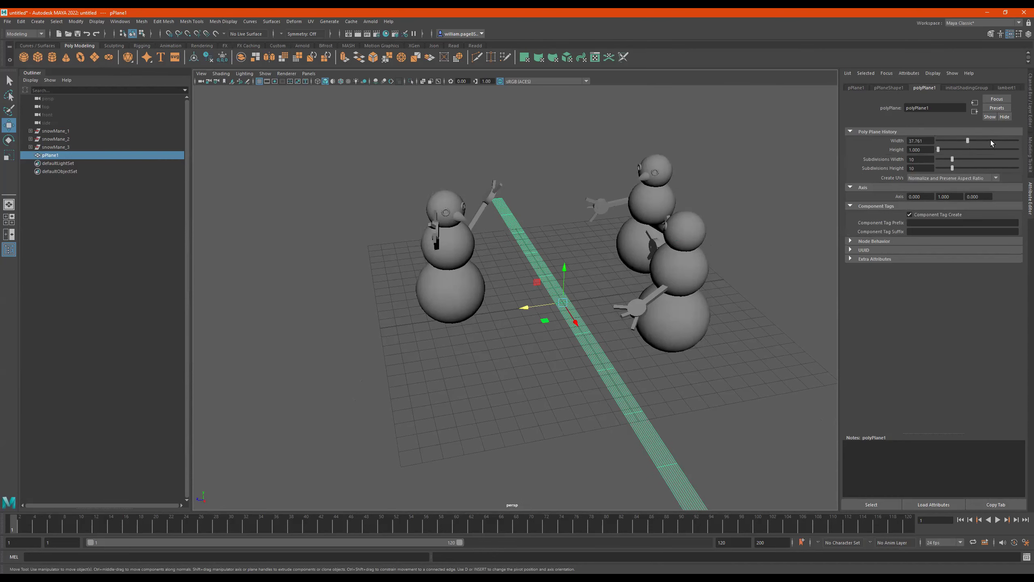
{"action": "left_click_drag", "start_coordinate": [941, 146], "coordinate": [980, 161]}
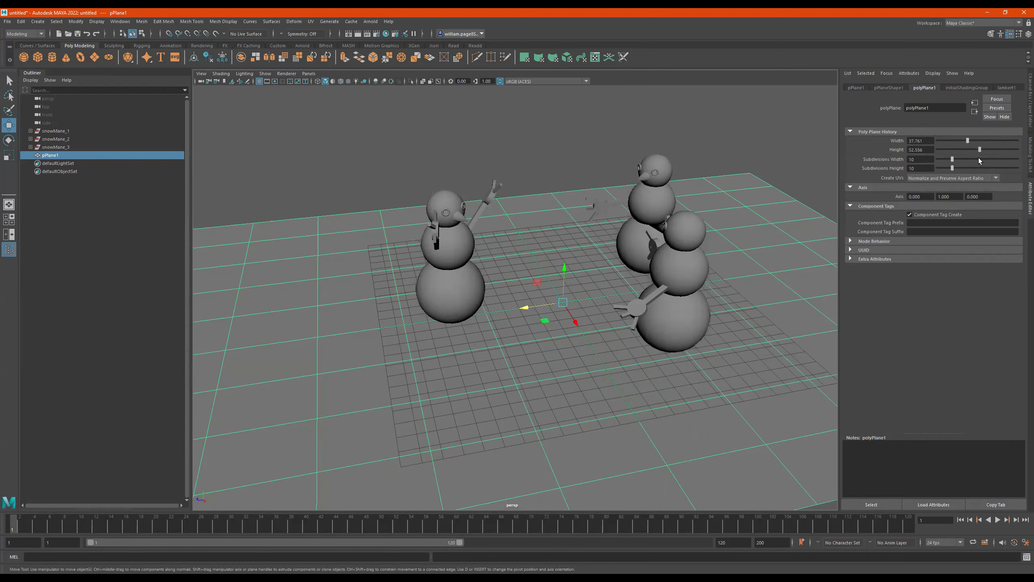
{"action": "key", "text": "ctrl+z"}
{"action": "key", "text": "ctrl+z"}
Step: Scale the plane up uniformly into a floor slightly larger than the grid, and deselect it
{"action": "key", "text": "r"}
{"action": "left_click_drag", "start_coordinate": [564, 305], "coordinate": [710, 331]}
{"action": "left_click_drag", "start_coordinate": [547, 253], "coordinate": [529, 269], "text": "alt"}
{"action": "left_click", "coordinate": [541, 199]}
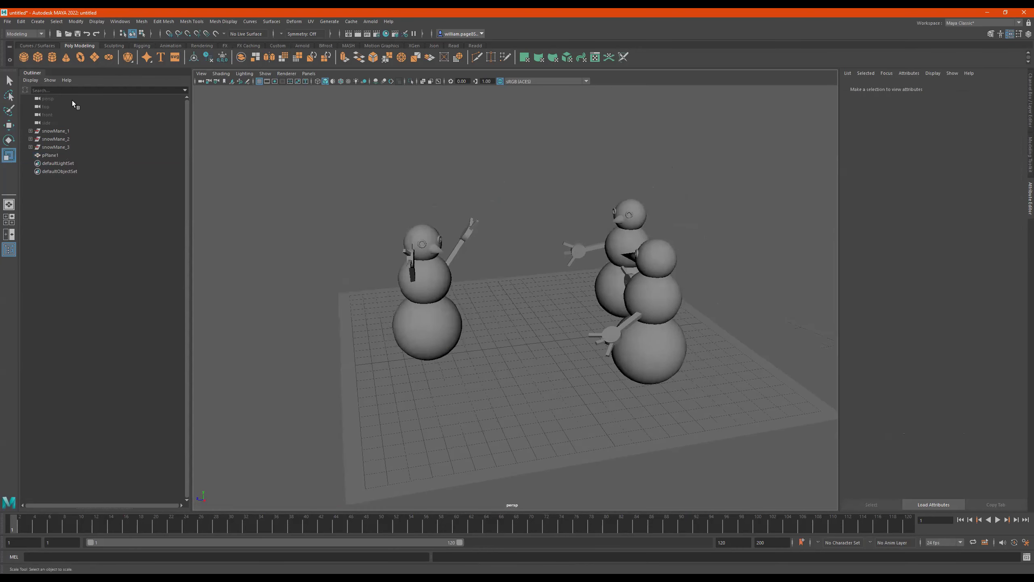
Step: Create a cube, stretch it vertically into a tall pillar, raise it onto the floor and move it to the plane's edge
{"action": "left_click", "coordinate": [37, 57]}
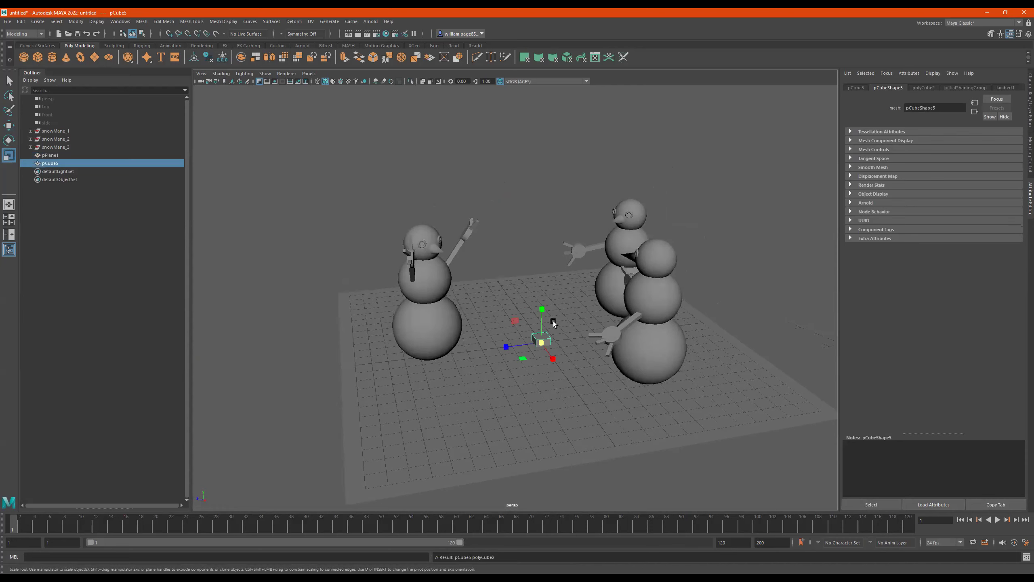
{"action": "left_click_drag", "start_coordinate": [542, 310], "coordinate": [539, 194]}
{"action": "key", "text": "e"}
{"action": "key", "text": "w"}
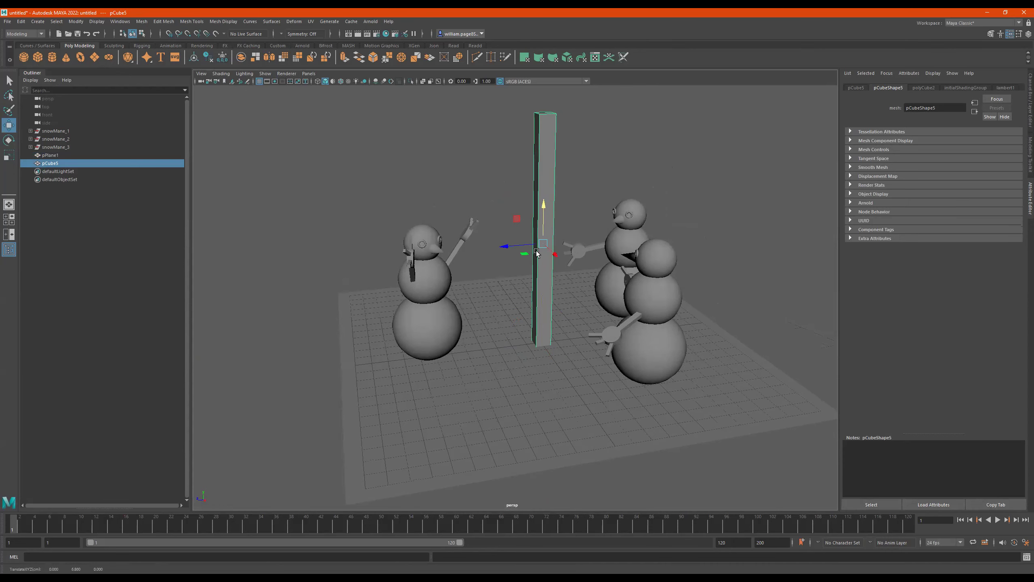
{"action": "left_click_drag", "start_coordinate": [414, 244], "coordinate": [335, 285]}
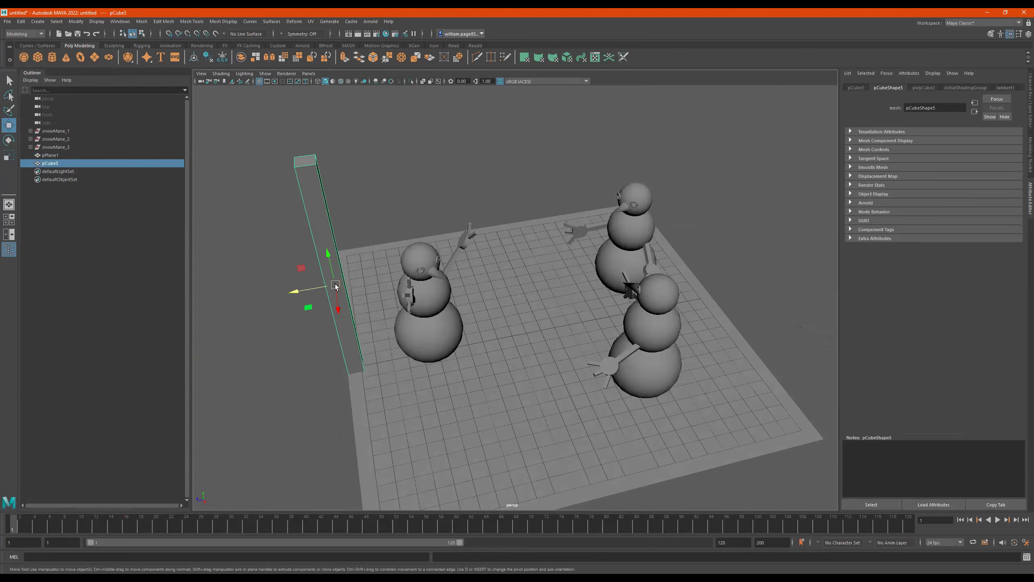
Step: Duplicate the pillar and move the copy to the opposite edge of the floor plane
{"action": "key", "text": "ctrl+d"}
{"action": "middle_click_drag", "start_coordinate": [335, 284], "coordinate": [724, 284]}
{"action": "left_click_drag", "start_coordinate": [724, 284], "coordinate": [703, 242], "text": "alt"}
{"action": "right_click_drag", "start_coordinate": [703, 241], "coordinate": [609, 242], "text": "alt"}
Step: Select both pillars, duplicate them and move the copies across the floor so four pillars surround the snowmen
{"action": "left_click_drag", "start_coordinate": [619, 156], "coordinate": [470, 229]}
{"action": "left_click_drag", "start_coordinate": [617, 253], "coordinate": [578, 354], "text": "alt"}
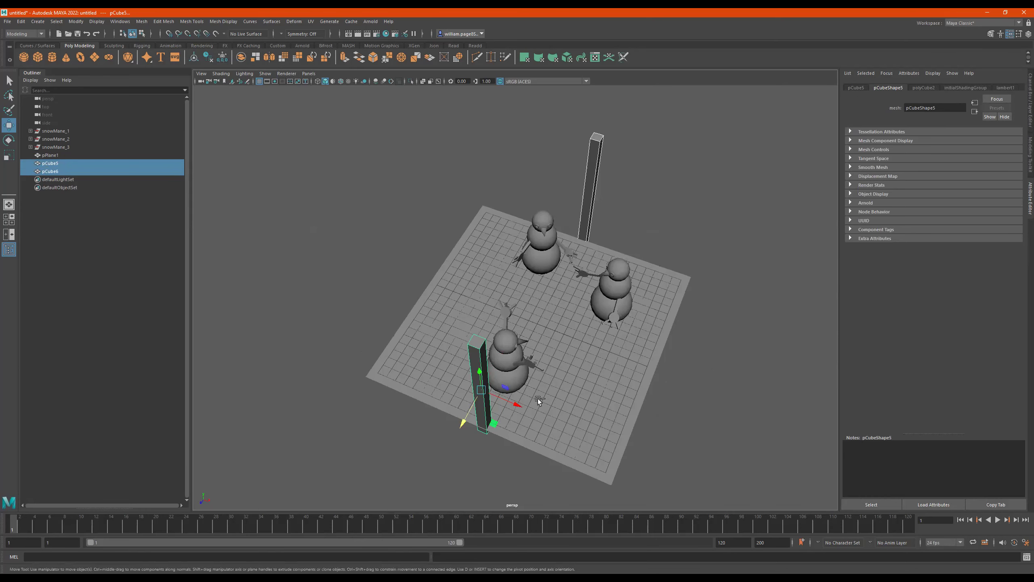
{"action": "key", "text": "ctrl+d"}
{"action": "middle_click_drag", "start_coordinate": [525, 401], "coordinate": [375, 347]}
{"action": "left_click_drag", "start_coordinate": [376, 340], "coordinate": [279, 282], "text": "alt"}
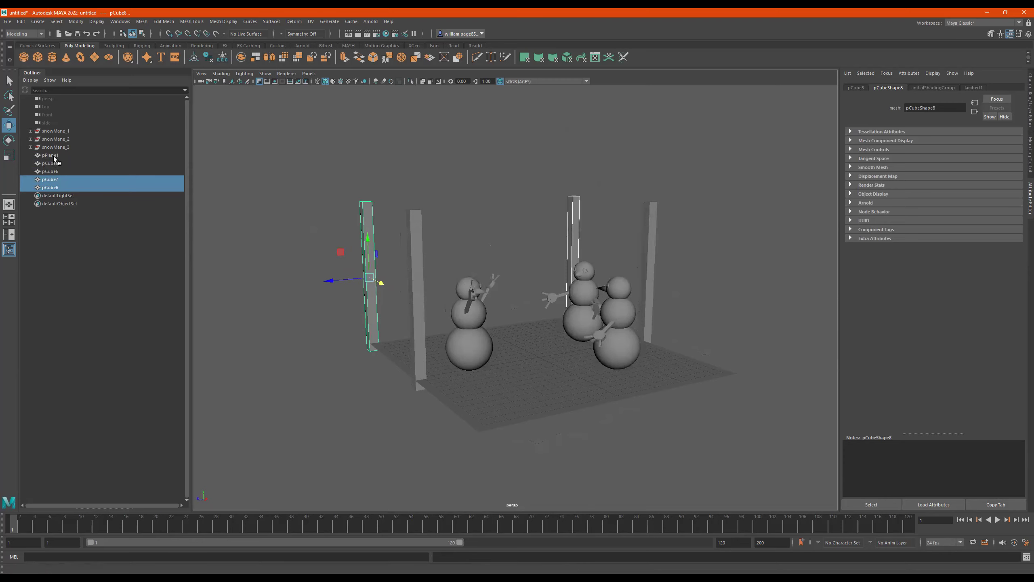
Step: Create a cube, raise it above the snowmen, scale it into a flat roof slab and position it over the four pillars
{"action": "left_click", "coordinate": [38, 57]}
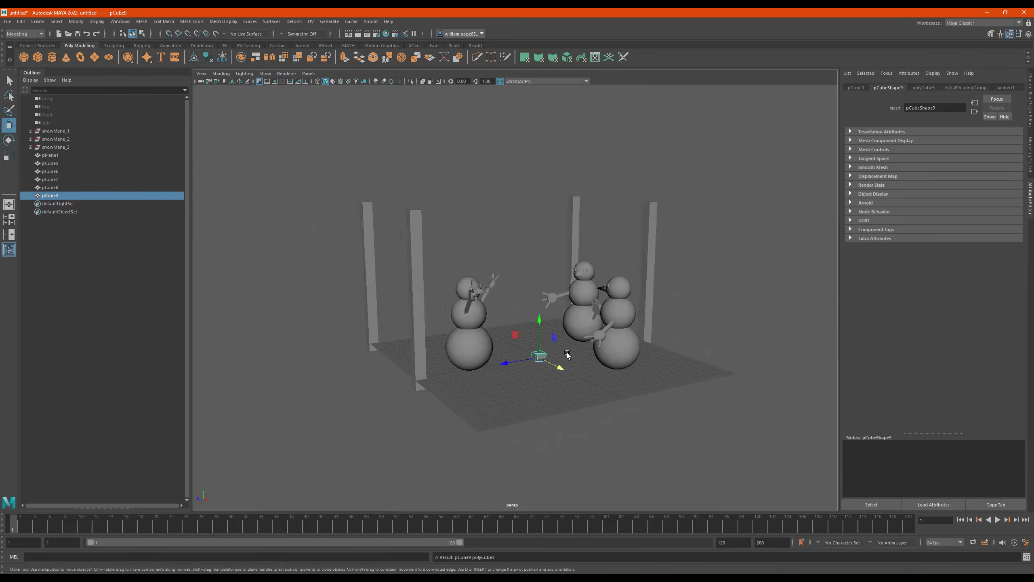
{"action": "left_click_drag", "start_coordinate": [533, 322], "coordinate": [534, 156]}
{"action": "key", "text": "r"}
{"action": "left_click_drag", "start_coordinate": [559, 190], "coordinate": [838, 203]}
{"action": "left_click_drag", "start_coordinate": [776, 220], "coordinate": [417, 208], "text": "alt"}
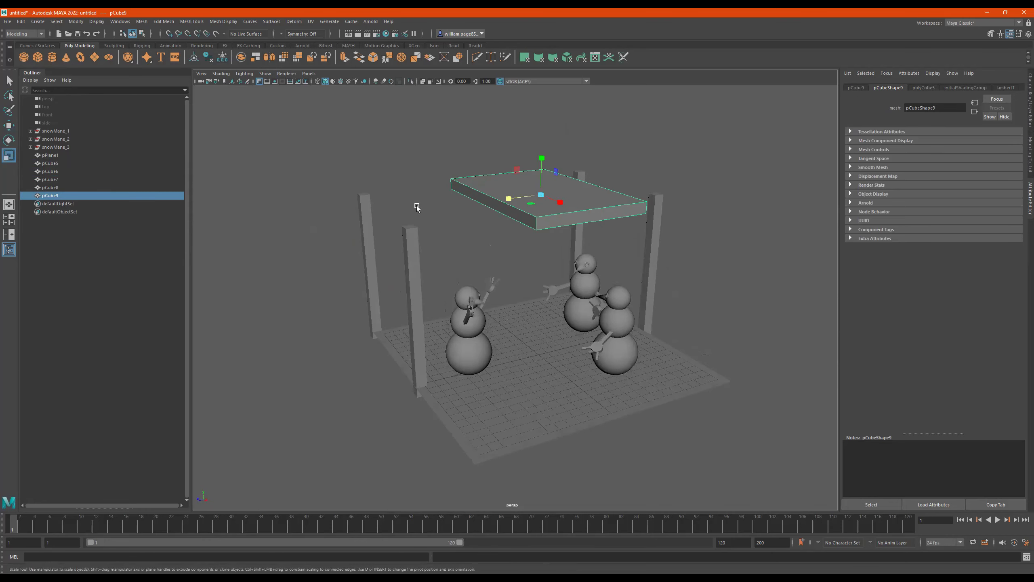
{"action": "mouse_move", "coordinate": [524, 205]}
{"action": "left_mouse_down"}
{"action": "mouse_move", "coordinate": [434, 203]}
{"action": "mouse_move", "coordinate": [529, 190]}
{"action": "left_mouse_up"}
{"action": "key", "text": "w"}
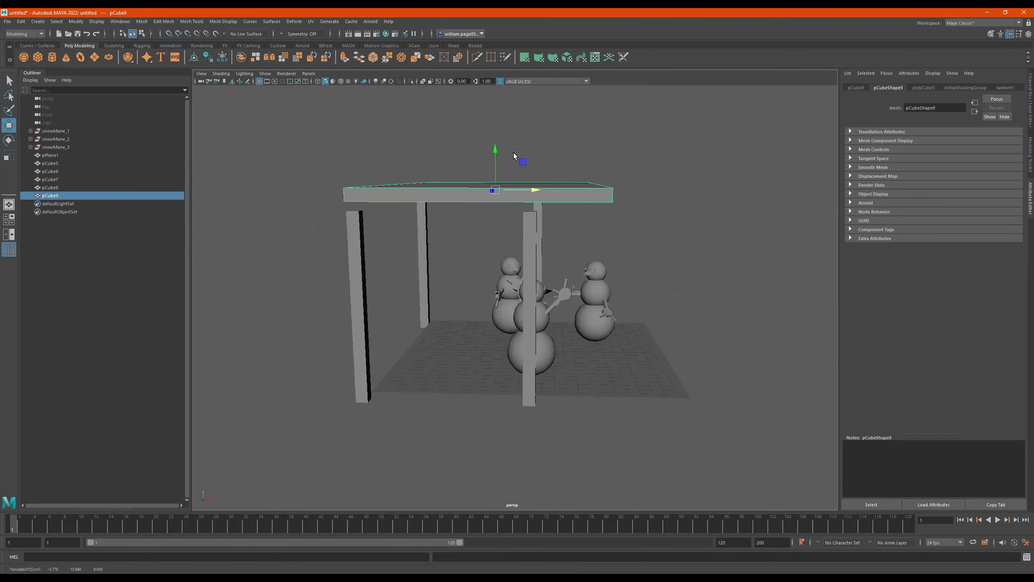
{"action": "left_click_drag", "start_coordinate": [501, 157], "coordinate": [521, 278], "text": "alt"}
Step: Duplicate the pillar beside the nearest snowman and rotate the copy so it lies horizontally
{"action": "left_click", "coordinate": [520, 278]}
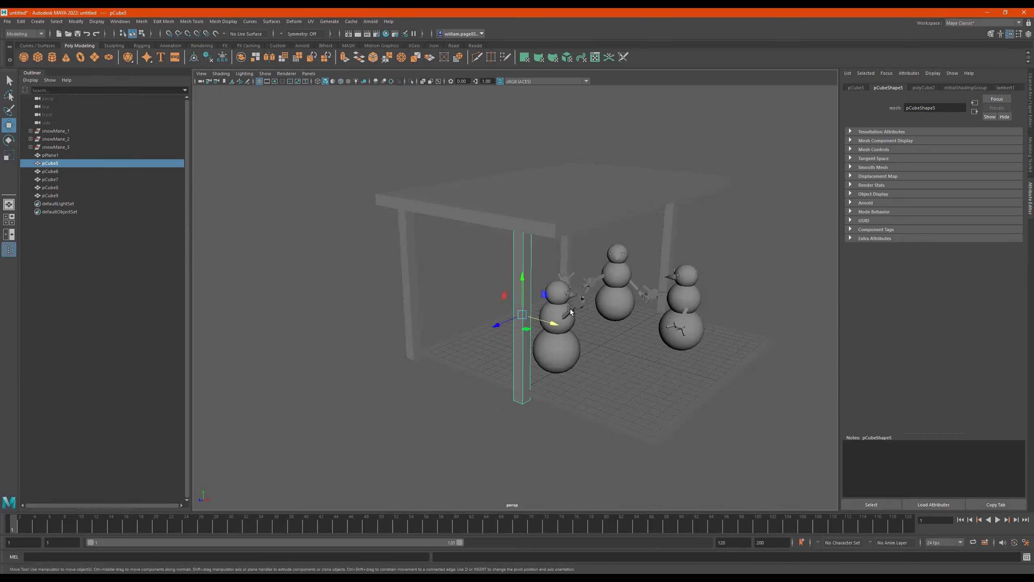
{"action": "key", "text": "ctrl+d"}
{"action": "key", "text": "e"}
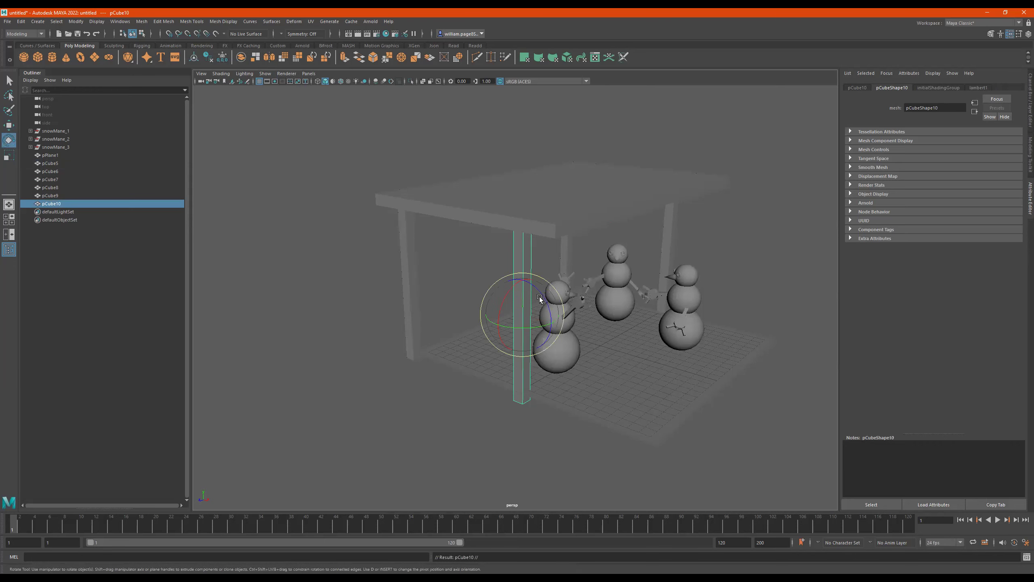
{"action": "left_click_drag", "start_coordinate": [540, 299], "coordinate": [495, 261]}
{"action": "key", "text": "ctrl+z"}
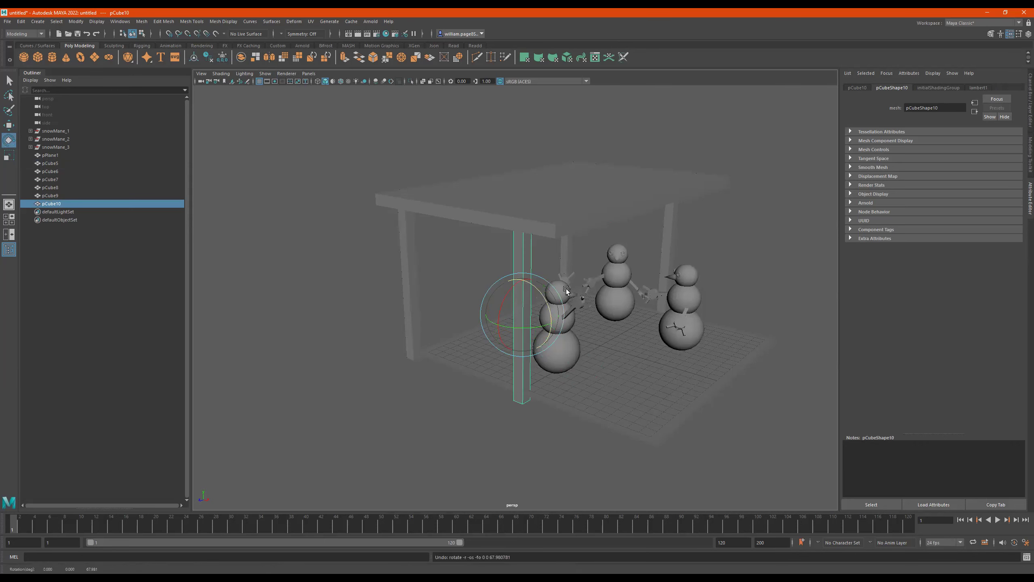
{"action": "left_click_drag", "start_coordinate": [543, 304], "coordinate": [505, 272]}
Step: Scale the horizontal copy and position it as a crossbar spanning the two pillars on that side of the shelter
{"action": "key", "text": "r"}
{"action": "left_click_drag", "start_coordinate": [520, 310], "coordinate": [481, 305]}
{"action": "key", "text": "e"}
{"action": "key", "text": "w"}
{"action": "key", "text": "r"}
{"action": "key", "text": "alt+space"}
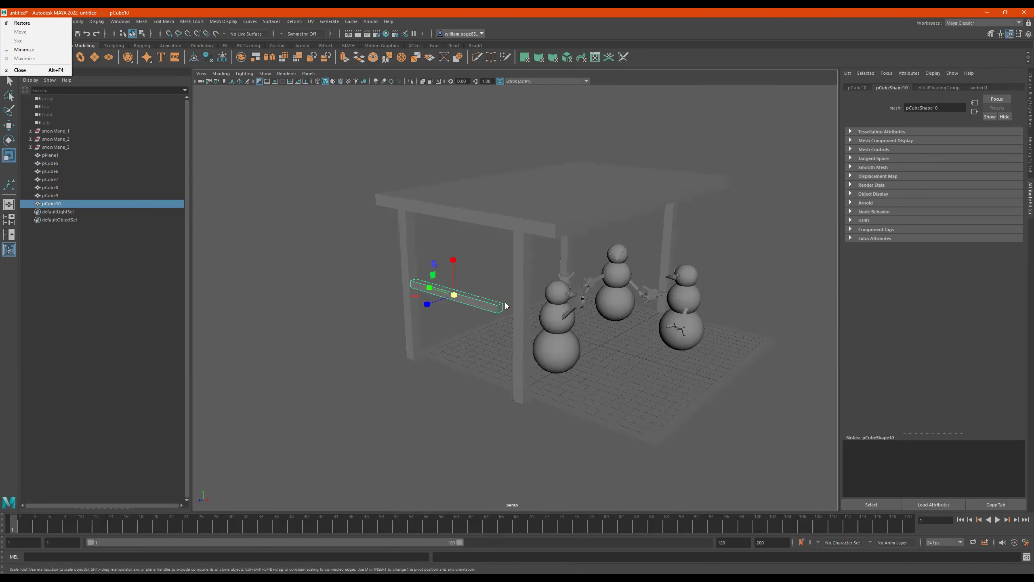
{"action": "left_click", "coordinate": [508, 292]}
{"action": "middle_click_drag", "start_coordinate": [508, 285], "coordinate": [567, 300], "text": "alt"}
{"action": "left_click", "coordinate": [519, 313]}
{"action": "mouse_move", "coordinate": [518, 312]}
{"action": "left_mouse_down", "text": "alt"}
{"action": "mouse_move", "coordinate": [505, 310]}
{"action": "mouse_move", "coordinate": [519, 310]}
{"action": "left_mouse_up", "text": "alt"}
{"action": "key", "text": "e"}
{"action": "key", "text": "w"}
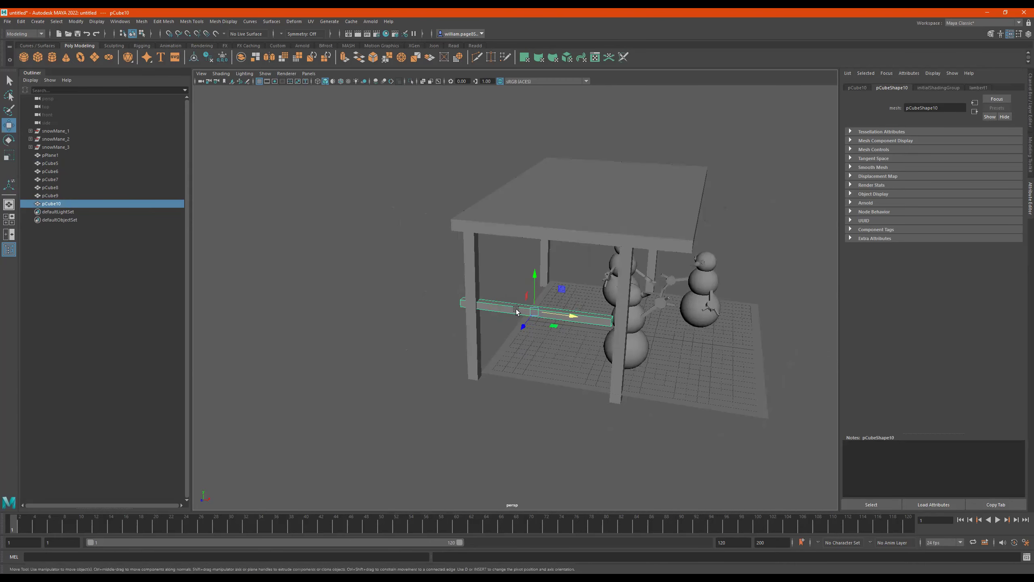
Step: Duplicate the crossbar and move the copy across the floor to the opposite pair of pillars
{"action": "left_click_drag", "start_coordinate": [571, 316], "coordinate": [527, 308], "text": "alt"}
{"action": "key", "text": "ctrl+d"}
{"action": "left_click_drag", "start_coordinate": [446, 299], "coordinate": [721, 333]}
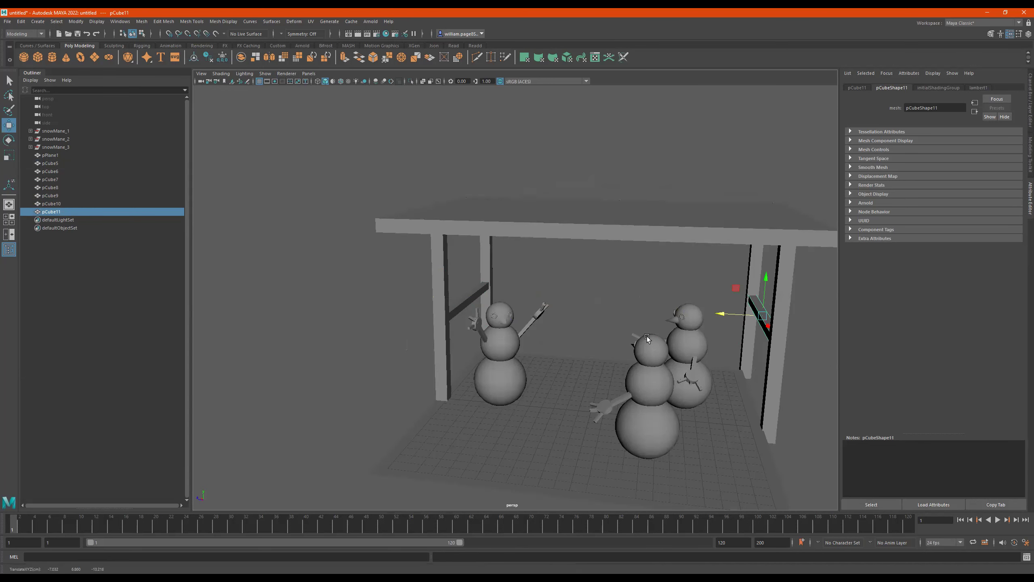
{"action": "left_click_drag", "start_coordinate": [647, 337], "coordinate": [684, 334], "text": "alt"}
{"action": "mouse_move", "coordinate": [661, 301]}
{"action": "left_mouse_down", "text": "alt"}
{"action": "mouse_move", "coordinate": [669, 295]}
{"action": "mouse_move", "coordinate": [652, 298]}
{"action": "left_mouse_up", "text": "alt"}
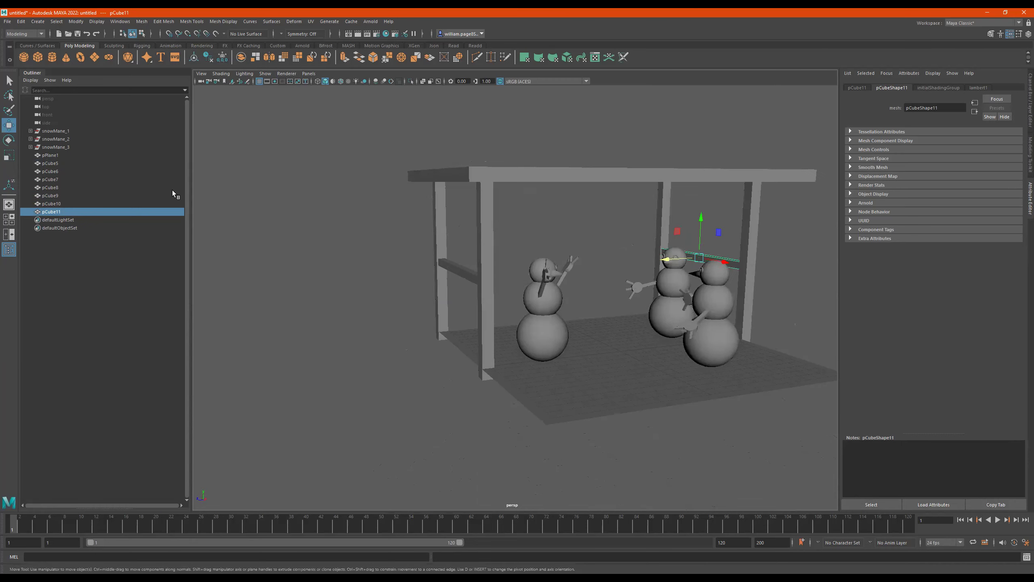
Step: Create a cube in the middle of the floor between the snowmen, scale it down and adjust its height
{"action": "left_click", "coordinate": [39, 57]}
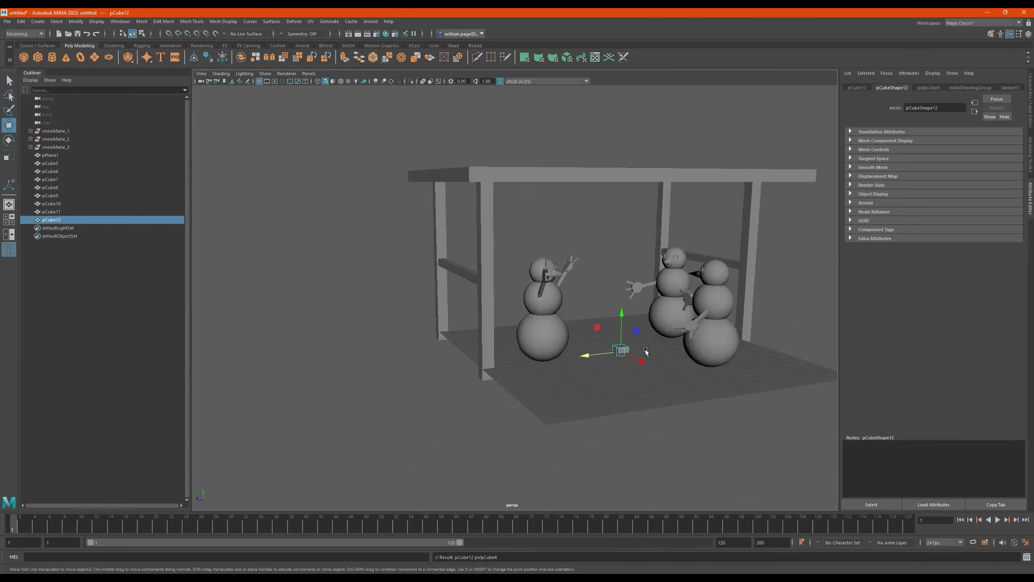
{"action": "scroll", "coordinate": [623, 322], "scroll_direction": "up", "scroll_amount": 8}
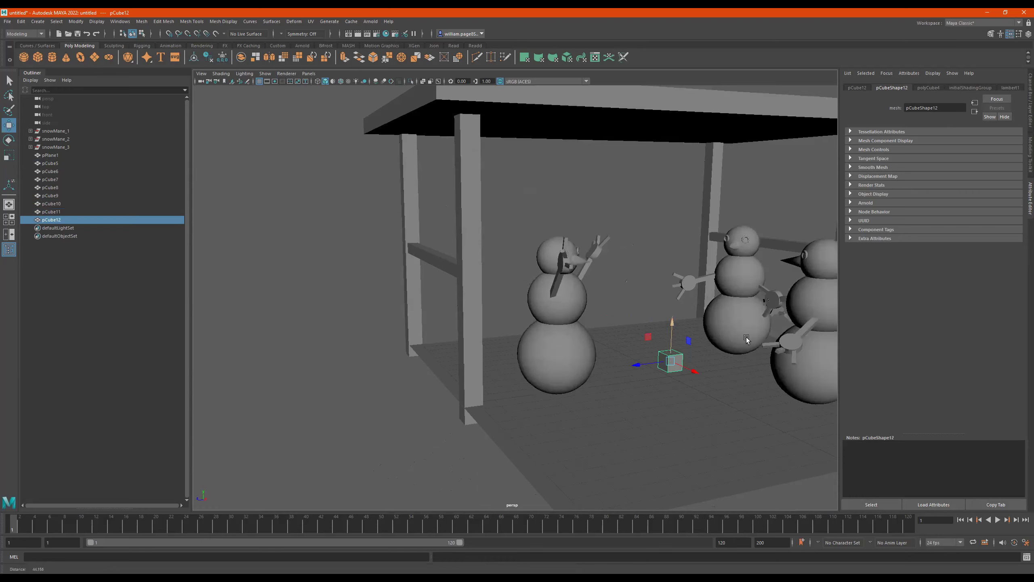
{"action": "key", "text": "r"}
{"action": "left_click_drag", "start_coordinate": [666, 364], "coordinate": [677, 371]}
{"action": "key", "text": "e"}
{"action": "key", "text": "w"}
{"action": "left_click_drag", "start_coordinate": [663, 331], "coordinate": [664, 347]}
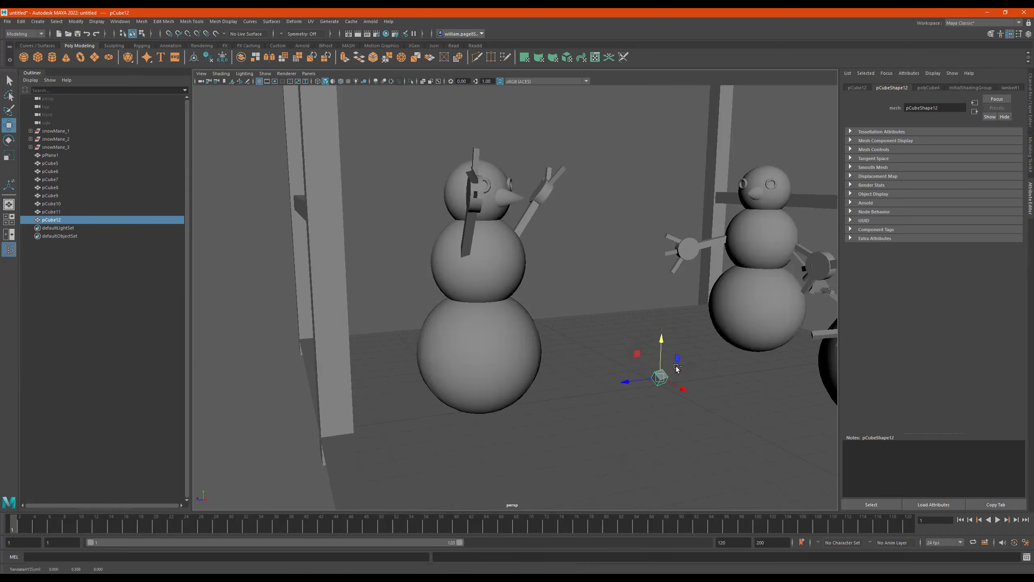
Step: Duplicate the small cube and move the copy a short distance away from the original
{"action": "key", "text": "ctrl+d"}
{"action": "left_click_drag", "start_coordinate": [639, 380], "coordinate": [682, 339]}
{"action": "key", "text": "e"}
{"action": "left_click_drag", "start_coordinate": [711, 377], "coordinate": [726, 413], "text": "alt"}
{"action": "middle_click_drag", "start_coordinate": [725, 413], "coordinate": [692, 370], "text": "alt"}
{"action": "key", "text": "w"}
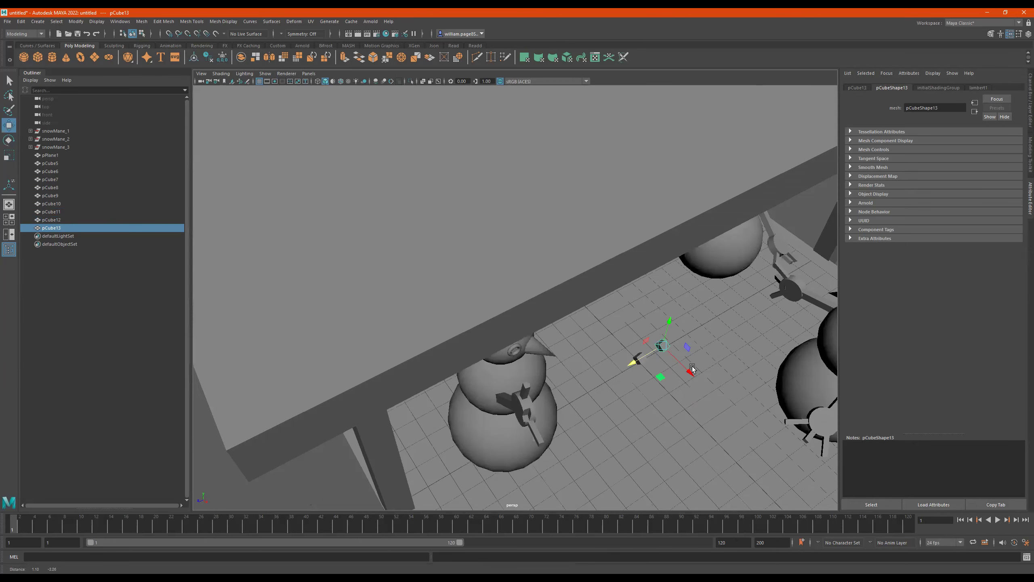
{"action": "left_click_drag", "start_coordinate": [695, 379], "coordinate": [687, 368], "text": "alt"}
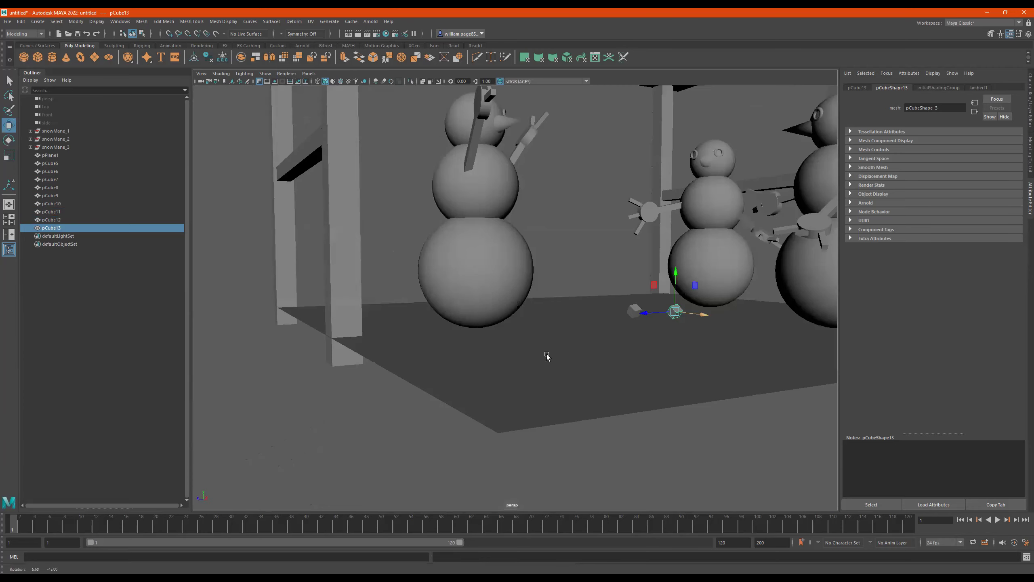
Step: Select the floor plane and examine the whole shelter with the snowmen from outside
{"action": "left_click_drag", "start_coordinate": [547, 354], "coordinate": [550, 373], "text": "alt"}
{"action": "scroll", "coordinate": [677, 353], "scroll_direction": "down", "scroll_amount": 5}
{"action": "left_click_drag", "start_coordinate": [678, 353], "coordinate": [649, 302], "text": "alt"}
{"action": "left_click", "coordinate": [675, 339]}
{"action": "left_click_drag", "start_coordinate": [564, 316], "coordinate": [644, 349], "text": "alt"}
{"action": "scroll", "coordinate": [626, 318], "scroll_direction": "down", "scroll_amount": 4}
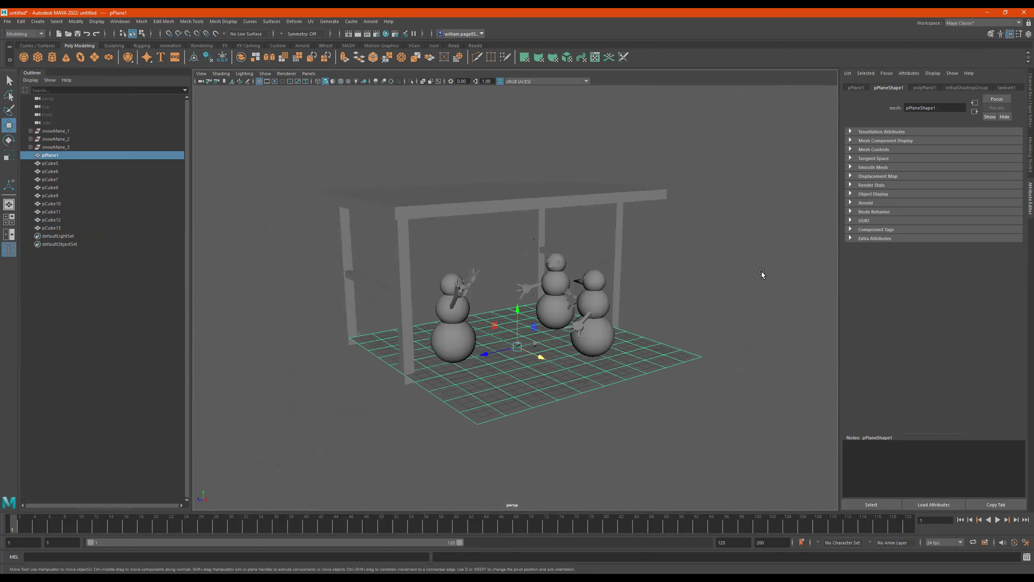